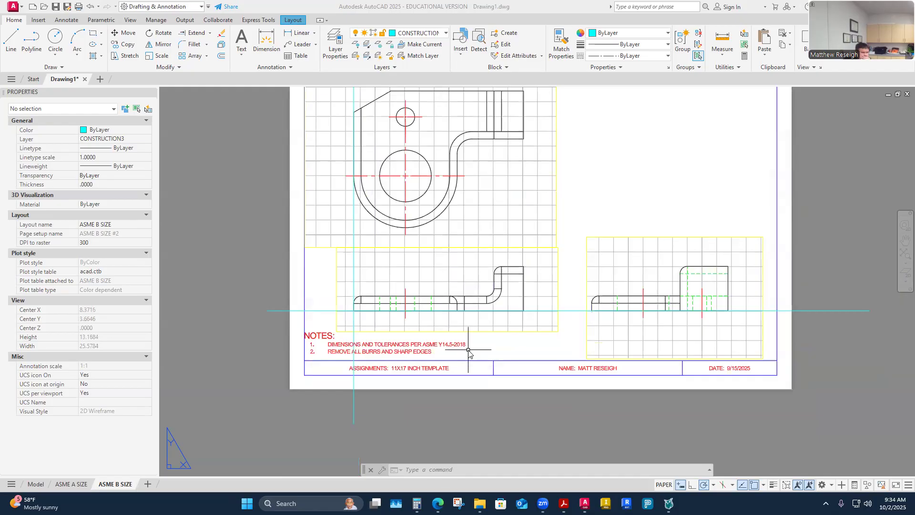
- Fit the B-size sheet, then activate model space in the top-left viewport with the bracket's top view
{"action": "scroll", "coordinate": [486, 303], "scroll_direction": "down", "scroll_amount": 4}
{"action": "scroll", "coordinate": [475, 257], "scroll_direction": "up", "scroll_amount": 4}
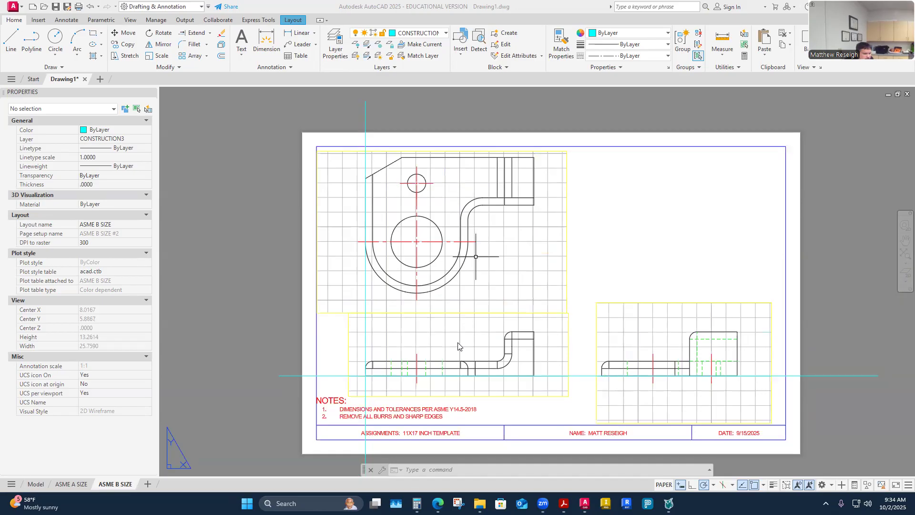
{"action": "double_click", "coordinate": [465, 293]}
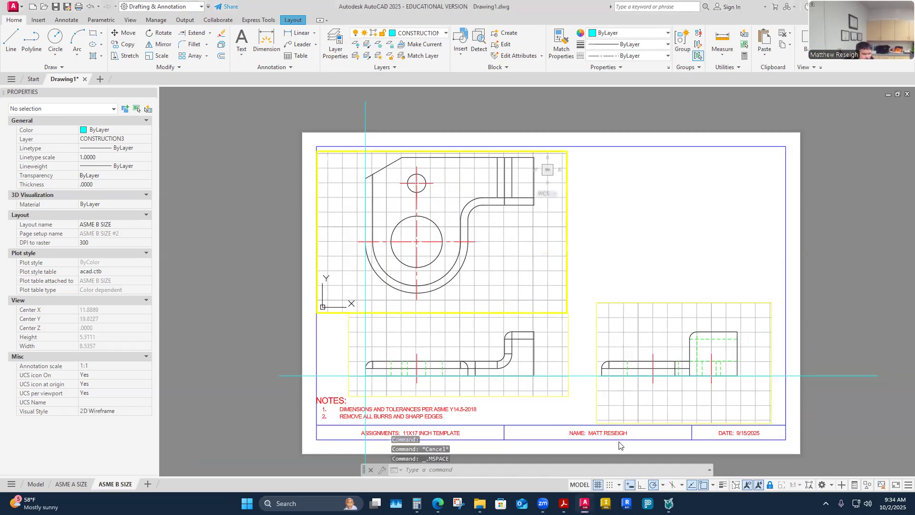
- Maximize the top-view viewport, zoom in on the bracket, and make DIMENSION the current layer
{"action": "left_click", "coordinate": [733, 485]}
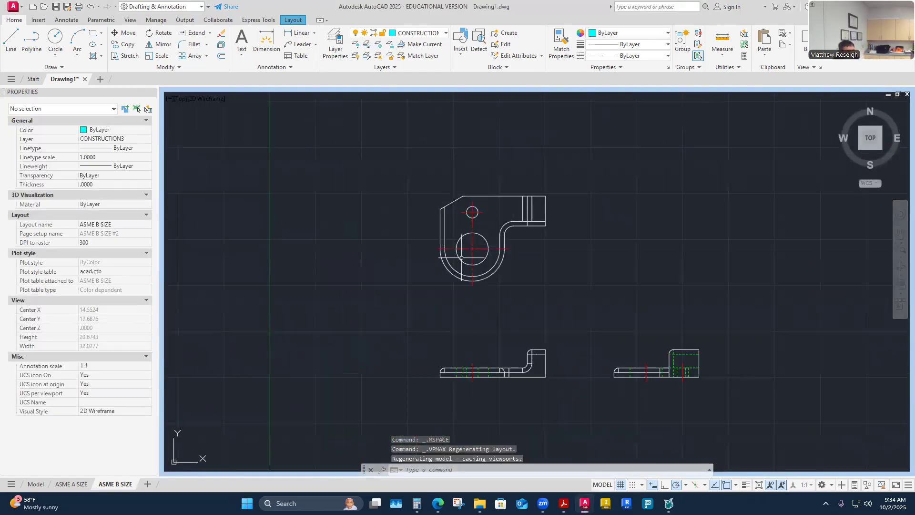
{"action": "scroll", "coordinate": [461, 257], "scroll_direction": "up", "scroll_amount": 2}
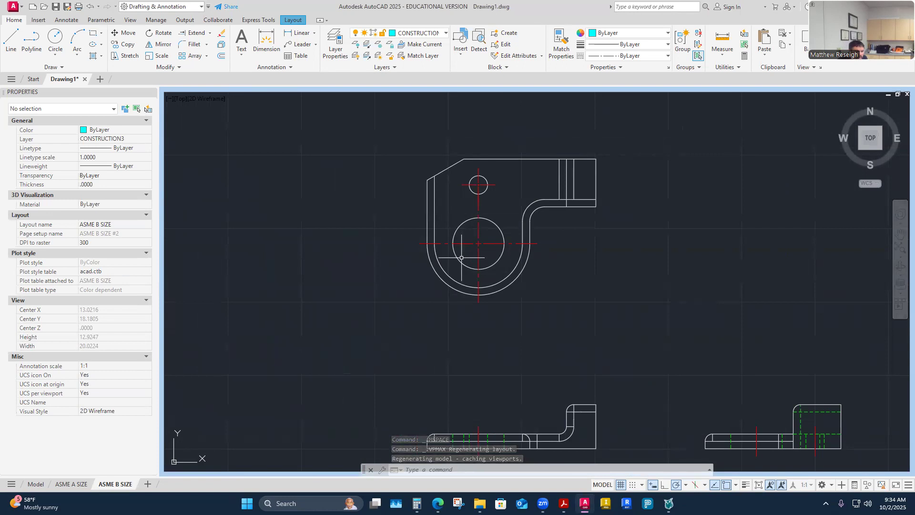
{"action": "left_click", "coordinate": [442, 33]}
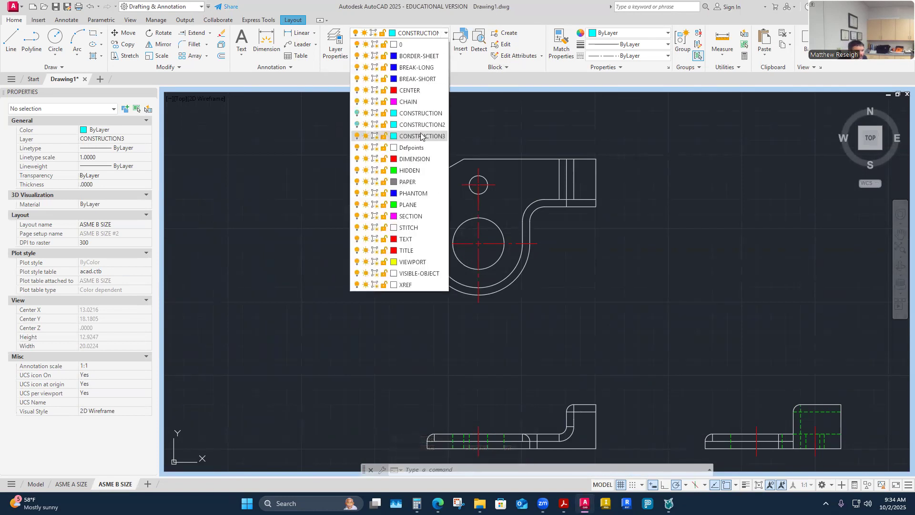
{"action": "left_click", "coordinate": [409, 160]}
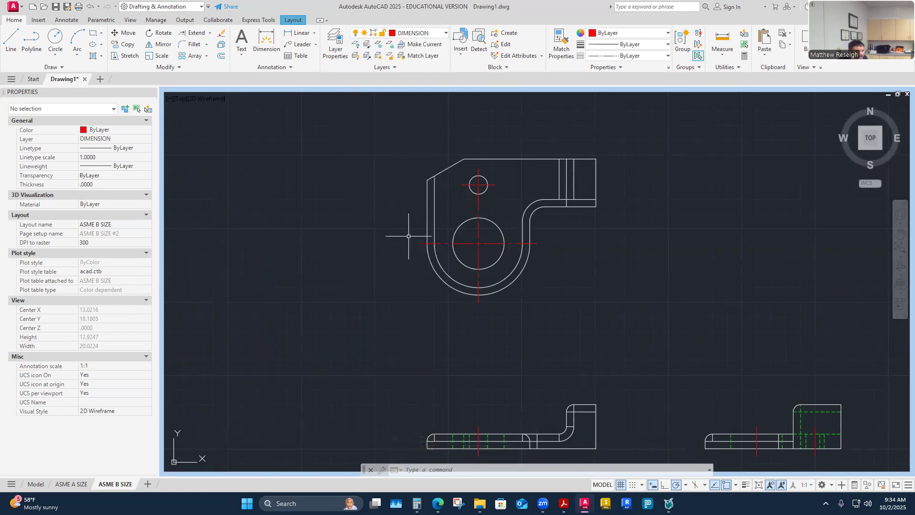
{"action": "scroll", "coordinate": [398, 269], "scroll_direction": "up", "scroll_amount": 2}
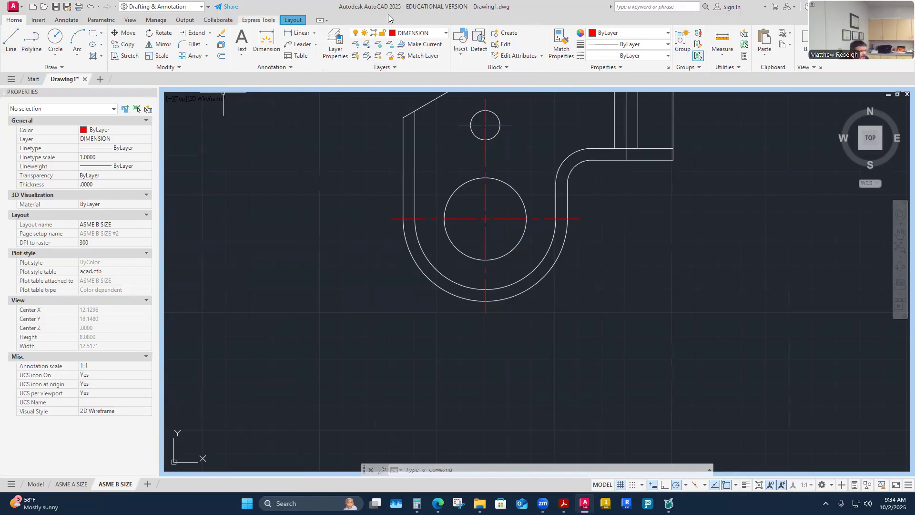
- Make VISIBLE-OBJECT the current layer, starting and then cancelling a line at the left centerline
{"action": "left_click", "coordinate": [445, 33]}
{"action": "left_click", "coordinate": [406, 273]}
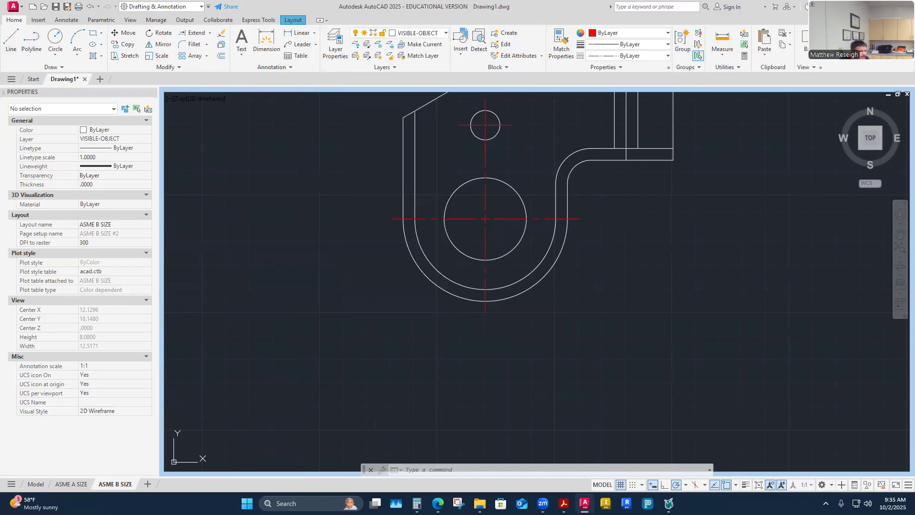
{"action": "scroll", "coordinate": [408, 223], "scroll_direction": "up", "scroll_amount": 4}
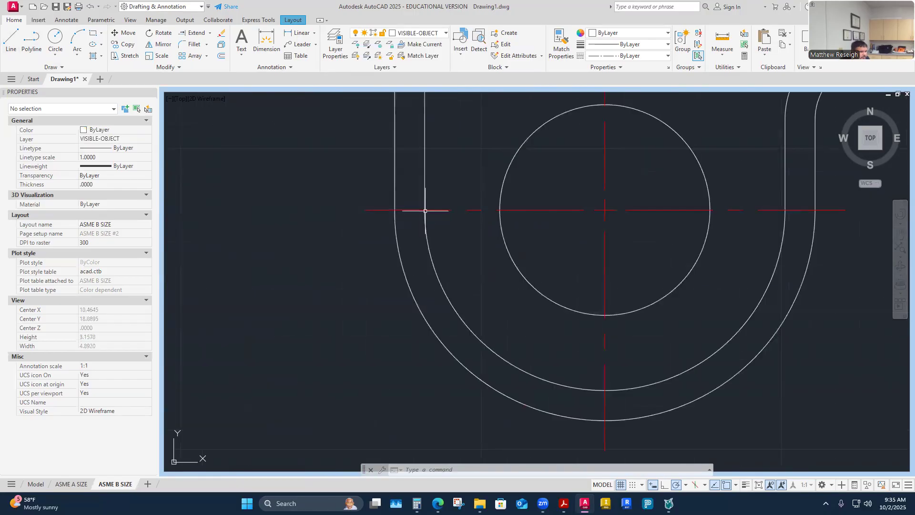
{"action": "left_click", "coordinate": [11, 40]}
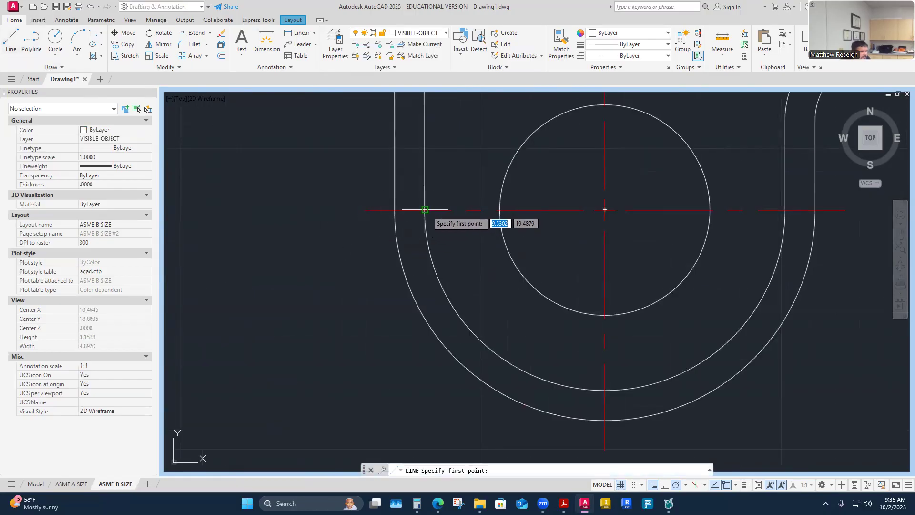
{"action": "left_click", "coordinate": [395, 210]}
{"action": "scroll", "coordinate": [398, 210], "scroll_direction": "down", "scroll_amount": 4}
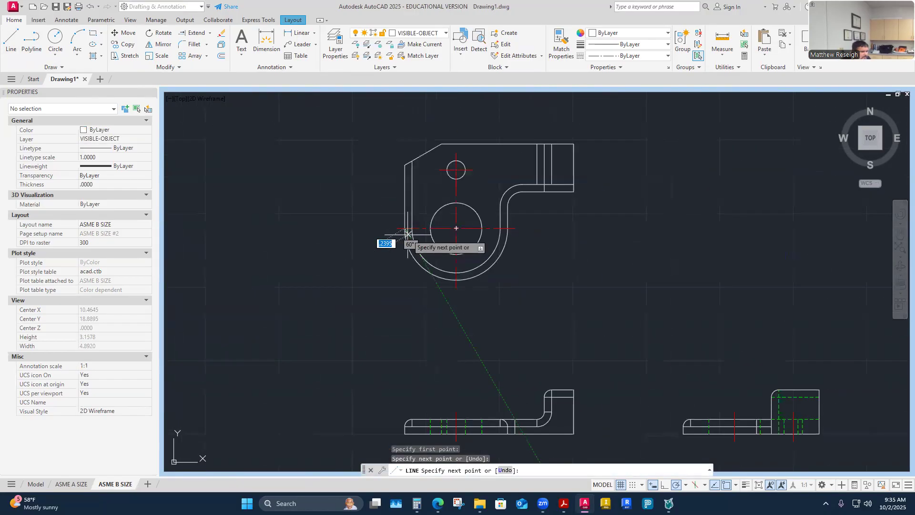
{"action": "key", "text": "Escape"}
{"action": "scroll", "coordinate": [406, 231], "scroll_direction": "up", "scroll_amount": 4}
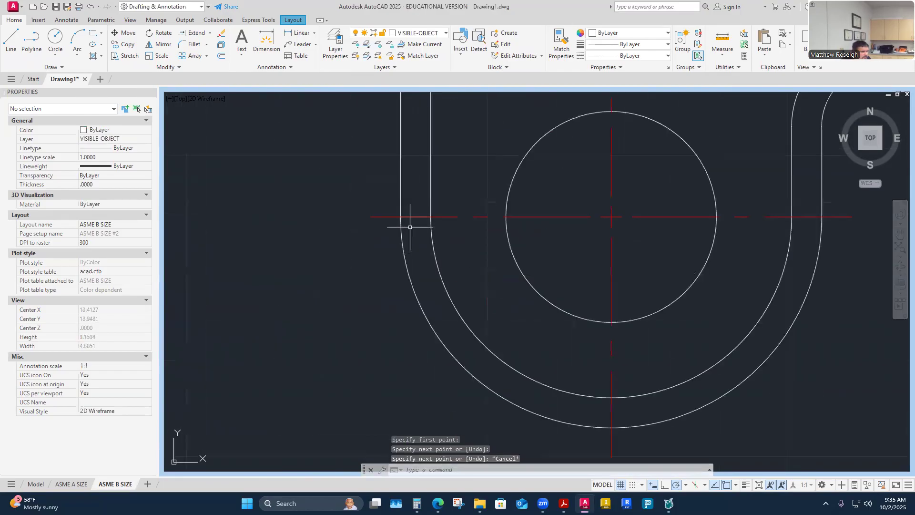
- Send the red horizontal centerline to the back of the draw order
{"action": "left_click", "coordinate": [180, 71]}
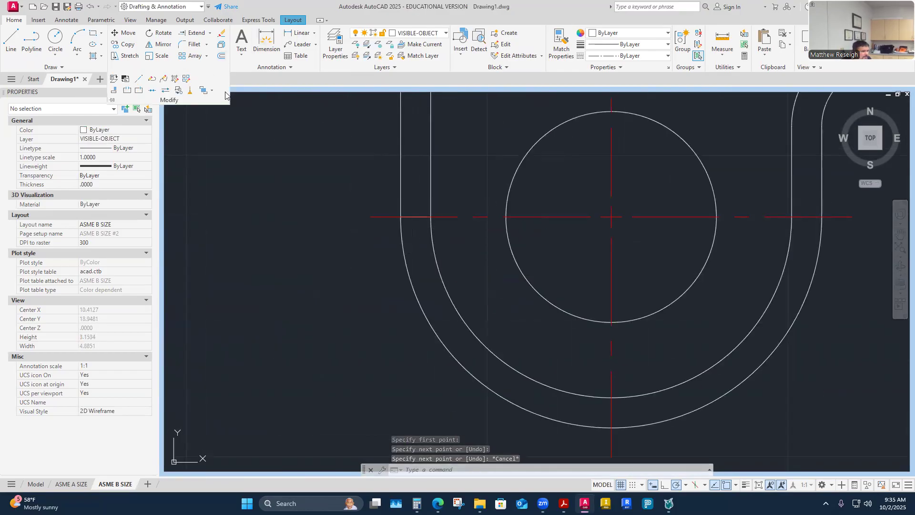
{"action": "left_click", "coordinate": [211, 90]}
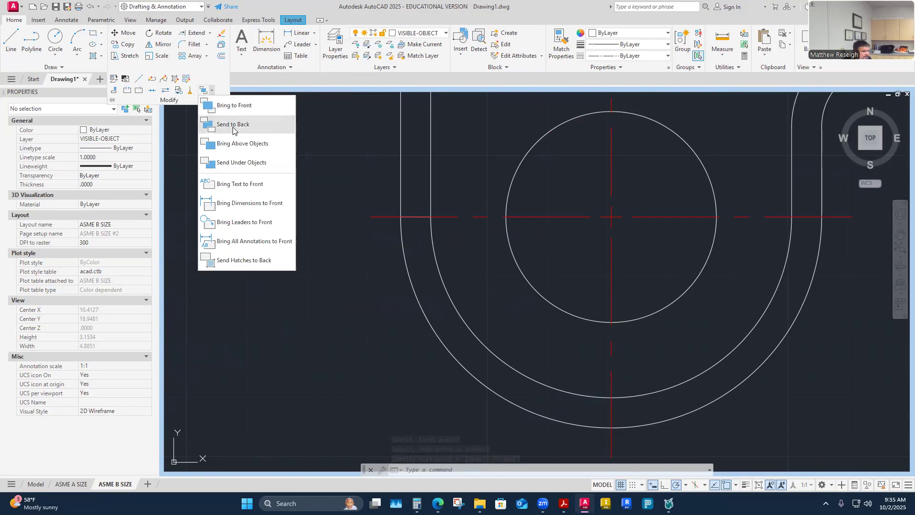
{"action": "left_click", "coordinate": [233, 124]}
{"action": "left_click", "coordinate": [455, 217]}
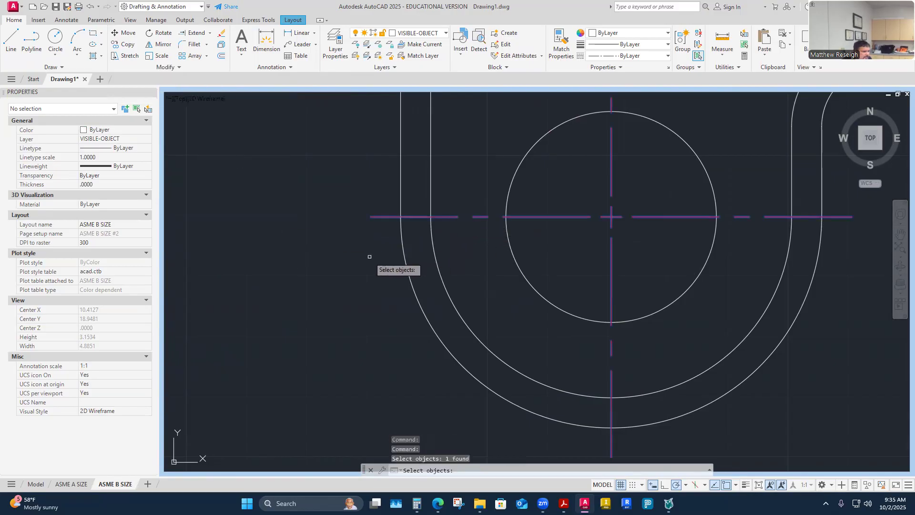
{"action": "key", "text": "Return"}
- Bring the short left horizontal line to the front, over the centerline
{"action": "left_click", "coordinate": [417, 216]}
{"action": "key", "text": "Escape"}
{"action": "left_click", "coordinate": [416, 216]}
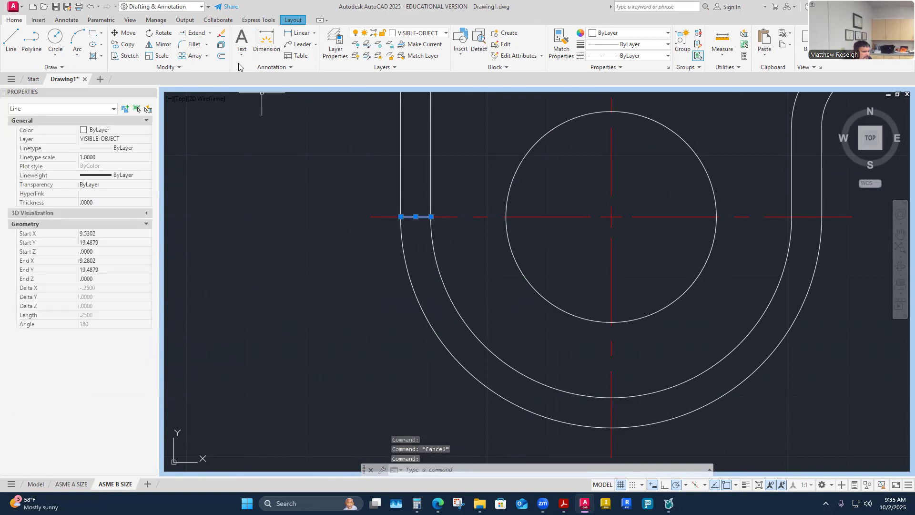
{"action": "left_click", "coordinate": [181, 68]}
{"action": "left_click", "coordinate": [211, 90]}
{"action": "left_click", "coordinate": [242, 106]}
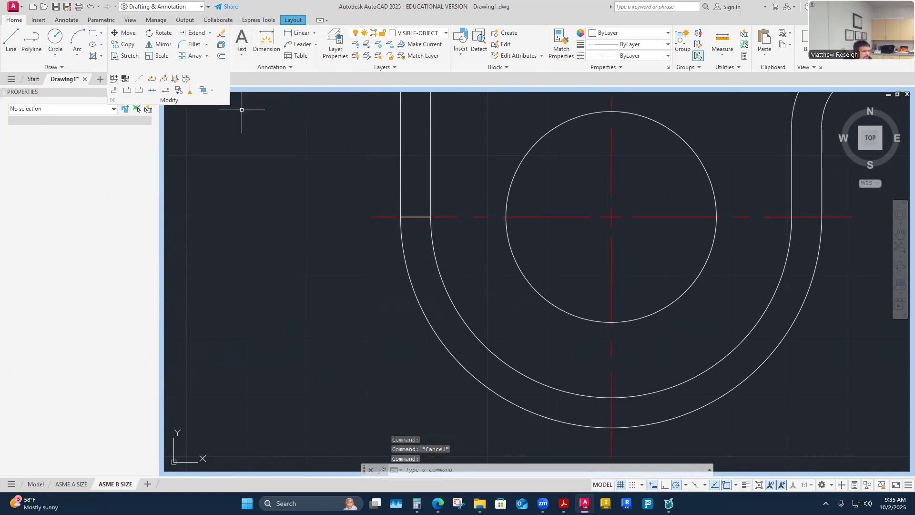
{"action": "left_click", "coordinate": [337, 276]}
{"action": "key", "text": "Escape"}
{"action": "scroll", "coordinate": [337, 274], "scroll_direction": "down", "scroll_amount": 4}
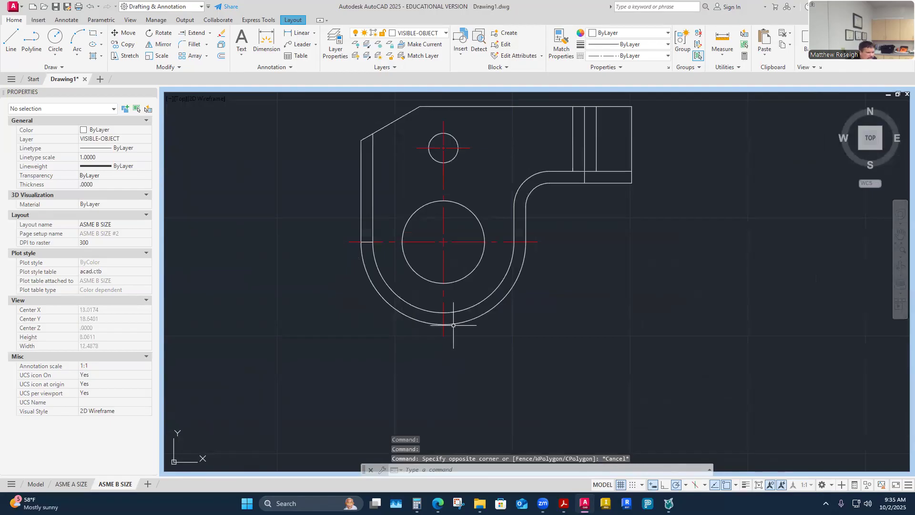
- Draw a short vertical line from the centerline at the inner arc down to the outer arc
{"action": "scroll", "coordinate": [404, 344], "scroll_direction": "up", "scroll_amount": 2}
{"action": "right_click", "coordinate": [403, 346]}
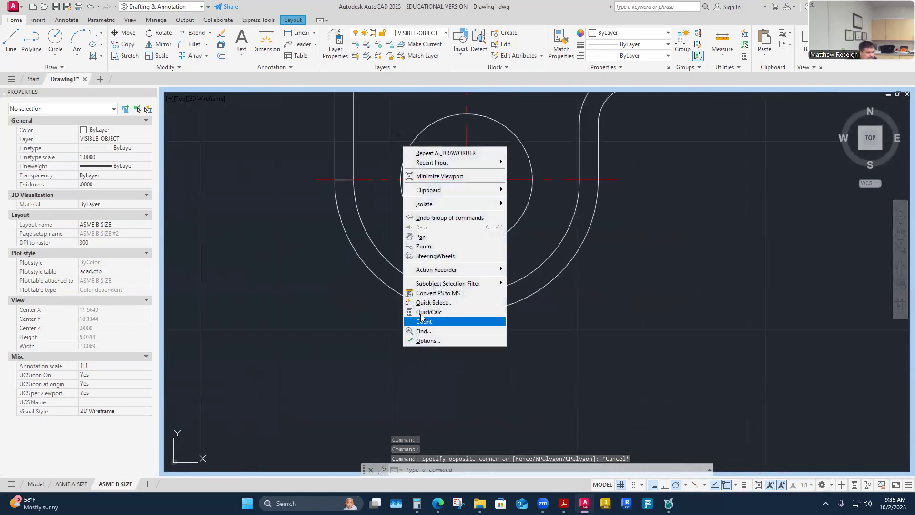
{"action": "left_click", "coordinate": [8, 43]}
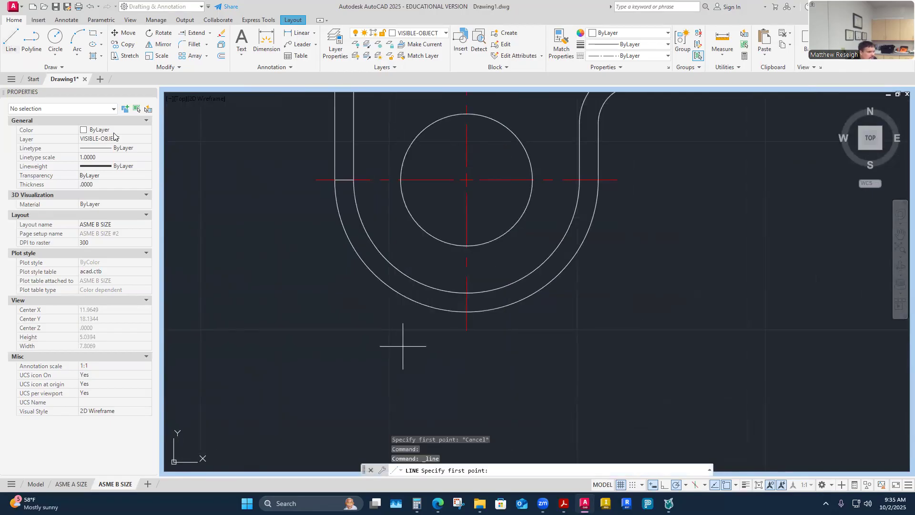
{"action": "left_click", "coordinate": [467, 305]}
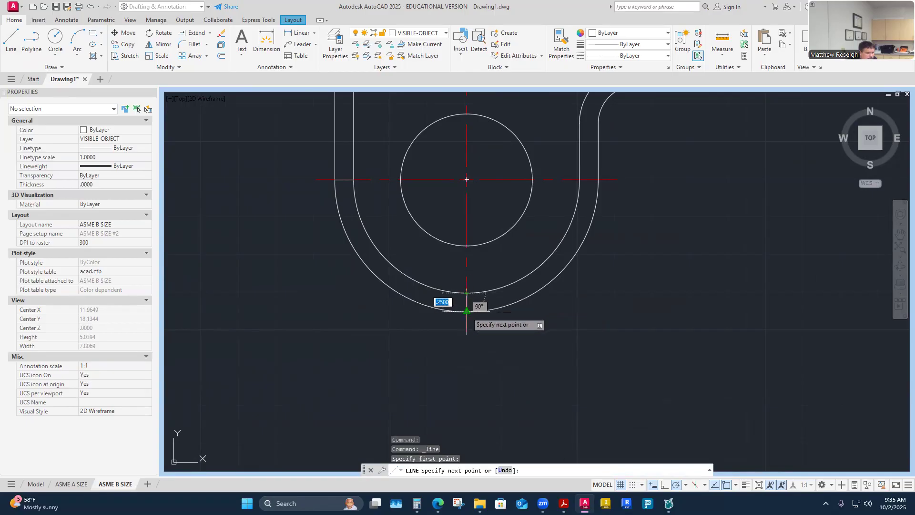
{"action": "left_click", "coordinate": [467, 313]}
{"action": "right_click", "coordinate": [507, 332]}
{"action": "left_click", "coordinate": [524, 337]}
- Draw a short horizontal line along the centerline from the inner arc to the outer arc
{"action": "right_click", "coordinate": [616, 234]}
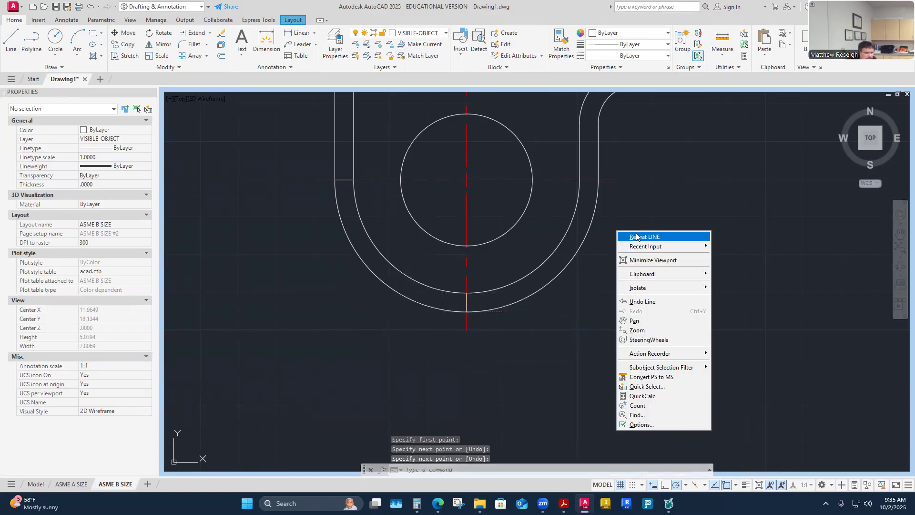
{"action": "left_click", "coordinate": [632, 235]}
{"action": "scroll", "coordinate": [644, 173], "scroll_direction": "up", "scroll_amount": 2}
{"action": "left_click", "coordinate": [541, 184]}
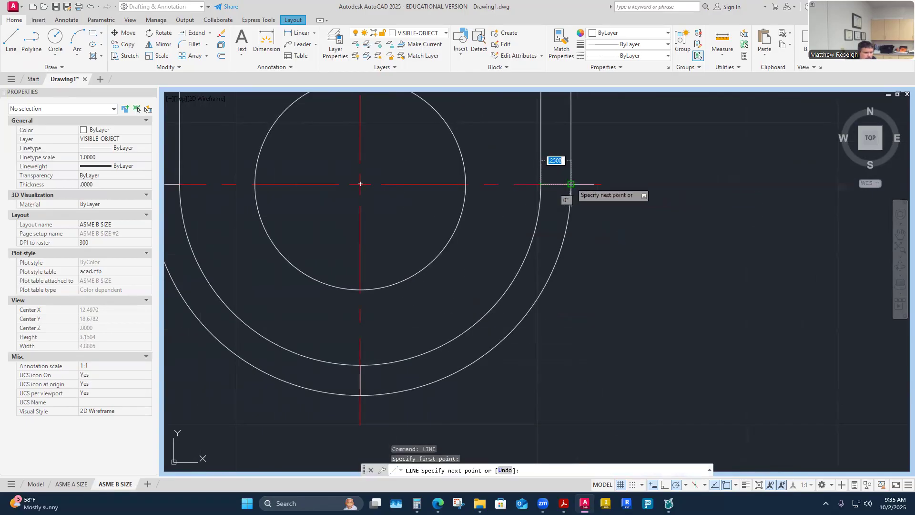
{"action": "left_click", "coordinate": [572, 184]}
{"action": "right_click", "coordinate": [605, 186]}
{"action": "left_click", "coordinate": [626, 191]}
{"action": "scroll", "coordinate": [648, 224], "scroll_direction": "down", "scroll_amount": 3}
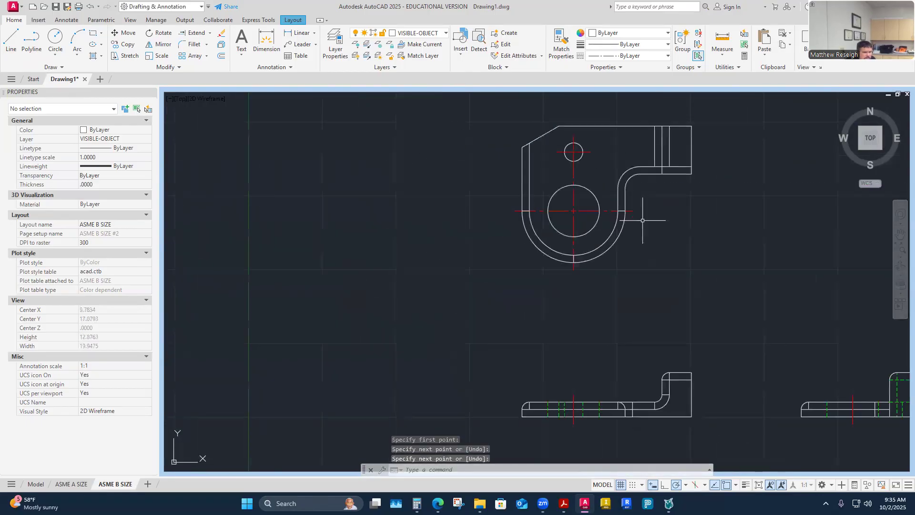
{"action": "scroll", "coordinate": [676, 204], "scroll_direction": "up", "scroll_amount": 3}
- Draw a short vertical line joining the inner and outer bend arc ends at the upper-right bend
{"action": "right_click", "coordinate": [643, 194]}
{"action": "left_click", "coordinate": [643, 193]}
{"action": "scroll", "coordinate": [626, 165], "scroll_direction": "up", "scroll_amount": 2}
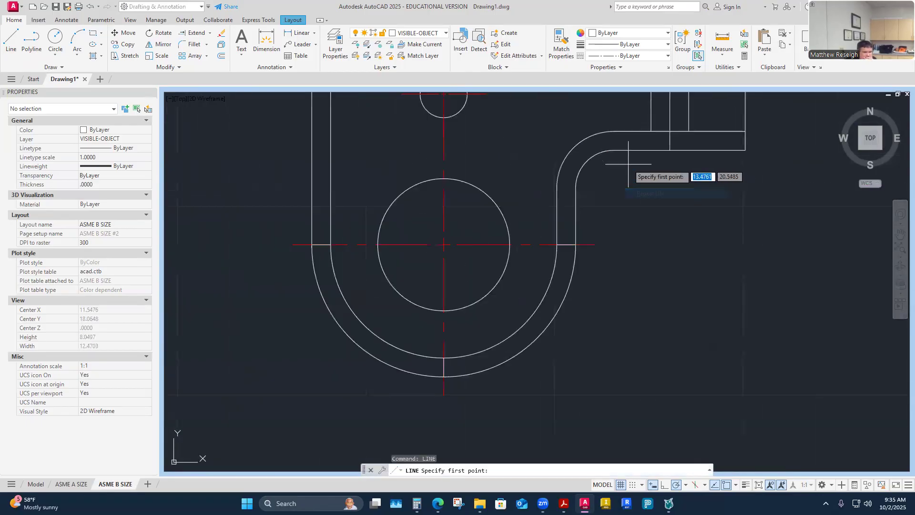
{"action": "left_click", "coordinate": [612, 150]}
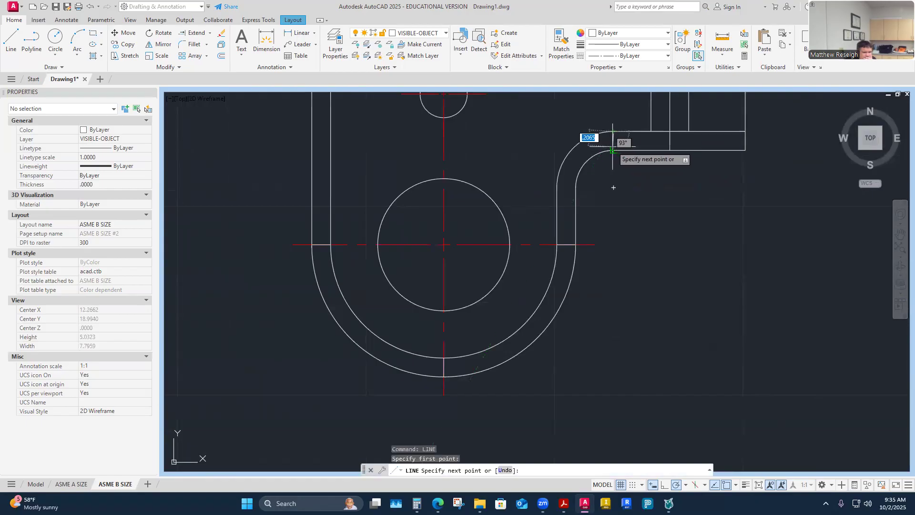
{"action": "left_click", "coordinate": [613, 132]}
{"action": "right_click", "coordinate": [614, 151]}
{"action": "left_click", "coordinate": [636, 156]}
- Start a line on the right arm's inner edge, then end the LINE command
{"action": "right_click", "coordinate": [635, 179]}
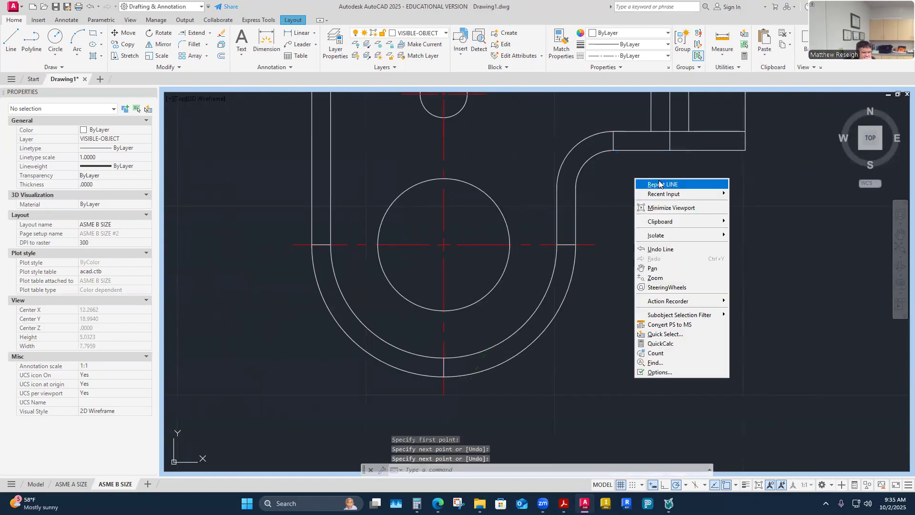
{"action": "left_click", "coordinate": [643, 181]}
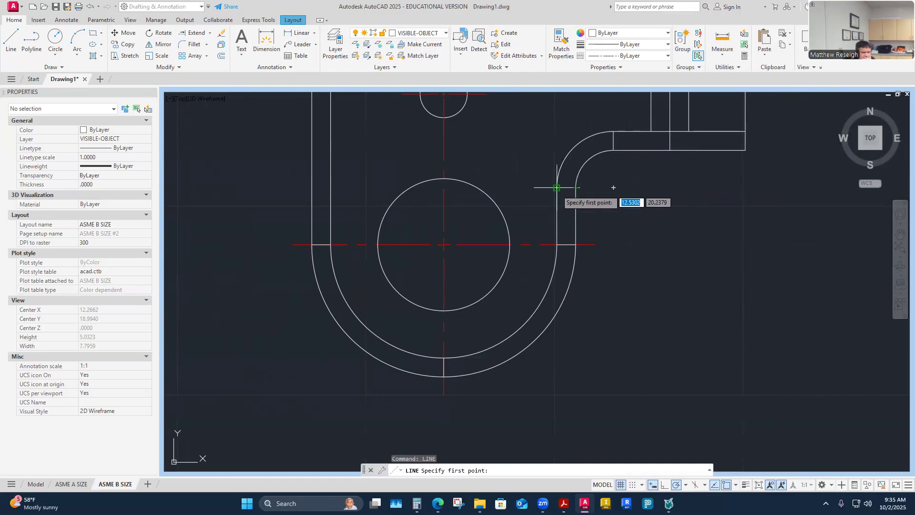
{"action": "left_click", "coordinate": [557, 188]}
{"action": "right_click", "coordinate": [577, 189]}
{"action": "left_click", "coordinate": [592, 196]}
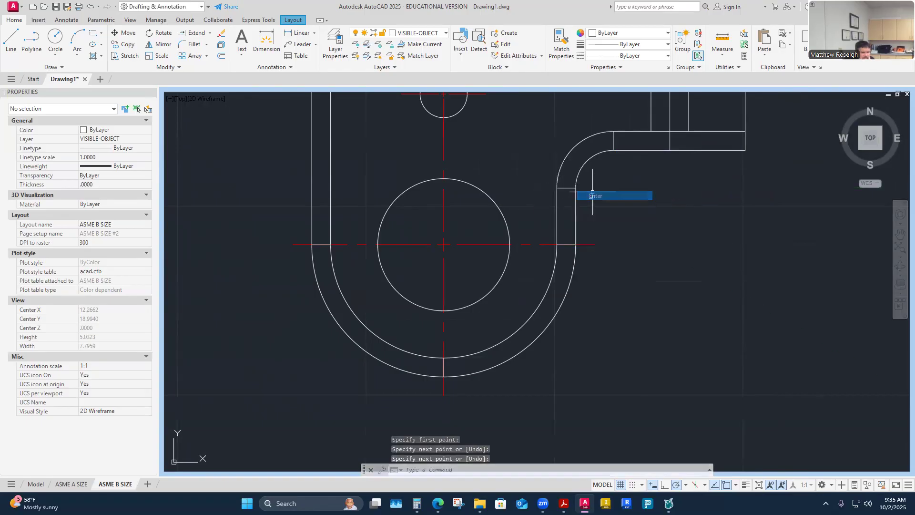
{"action": "scroll", "coordinate": [593, 183], "scroll_direction": "down", "scroll_amount": 4}
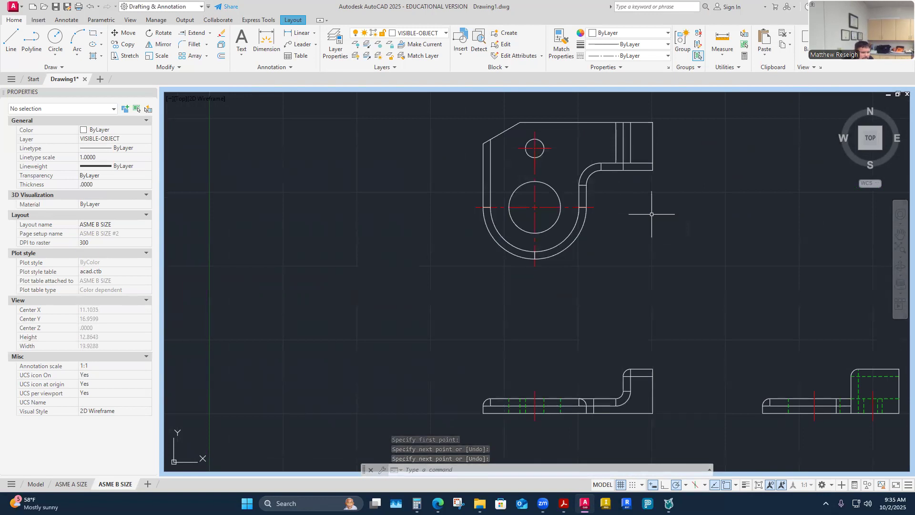
{"action": "scroll", "coordinate": [531, 193], "scroll_direction": "up", "scroll_amount": 4}
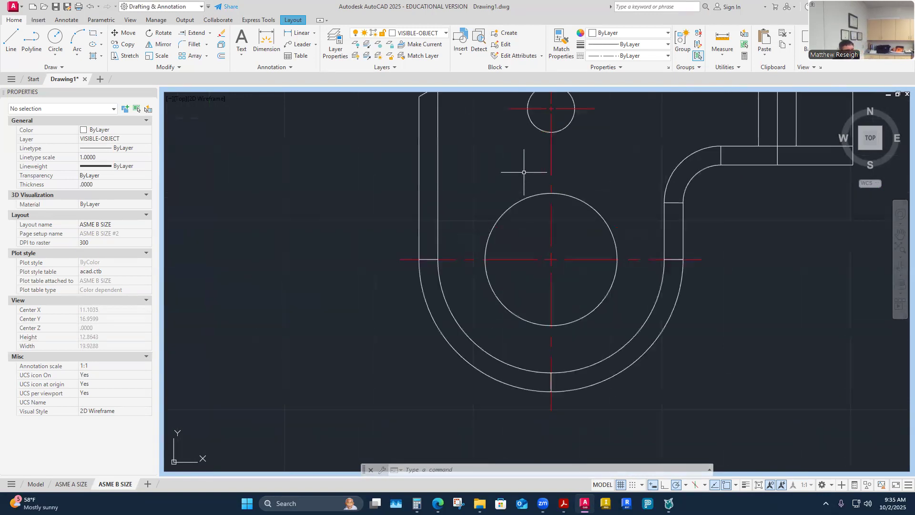
- Deselect the large hole's center mark and switch the current layer back to DIMENSION
{"action": "left_click", "coordinate": [549, 210]}
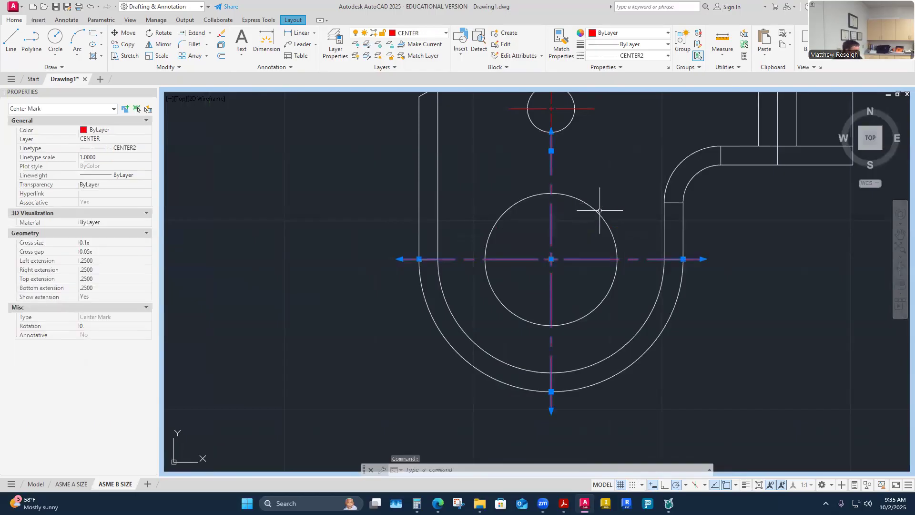
{"action": "key", "text": "Escape"}
{"action": "key", "text": "Escape"}
{"action": "scroll", "coordinate": [547, 201], "scroll_direction": "down", "scroll_amount": 4}
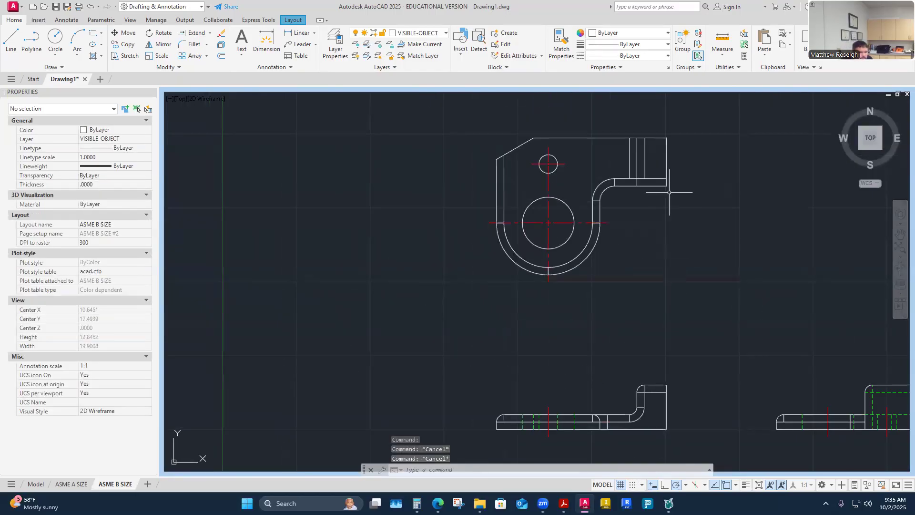
{"action": "scroll", "coordinate": [637, 149], "scroll_direction": "up", "scroll_amount": 2}
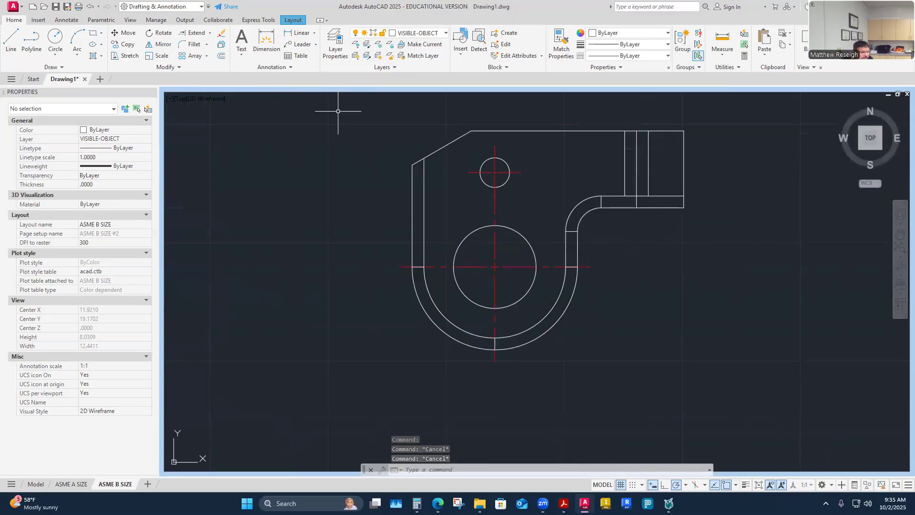
{"action": "left_click", "coordinate": [444, 33]}
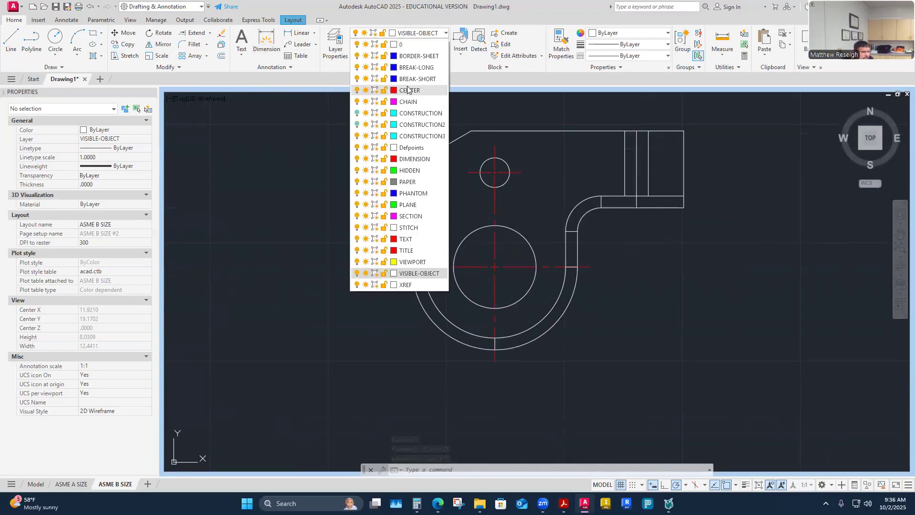
{"action": "left_click", "coordinate": [414, 102]}
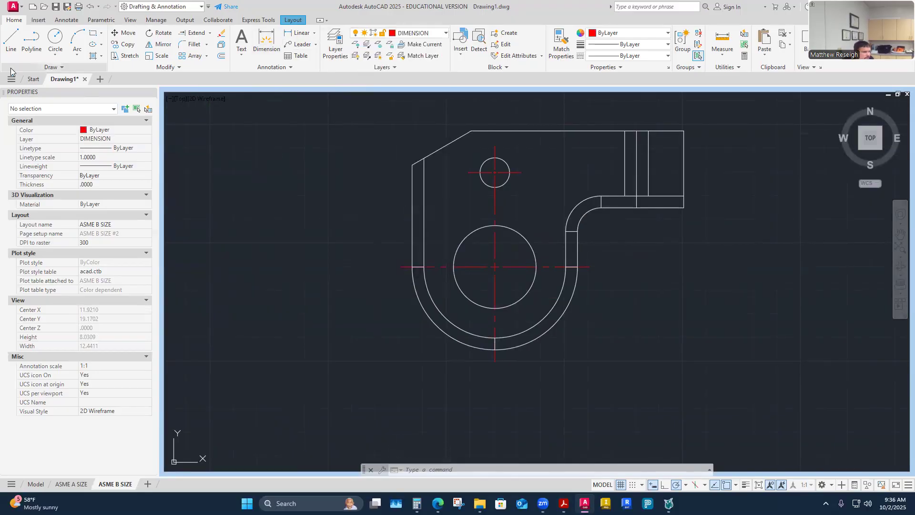
- Start the DIM command from the Annotate tab with all three bracket views in view
{"action": "left_click", "coordinate": [66, 19]}
{"action": "left_click", "coordinate": [160, 41]}
{"action": "scroll", "coordinate": [462, 268], "scroll_direction": "down", "scroll_amount": 4}
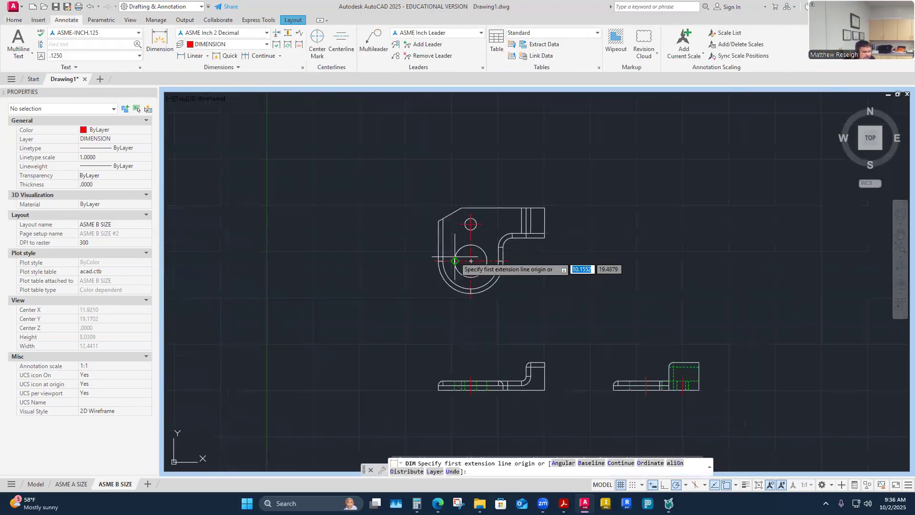
{"action": "scroll", "coordinate": [522, 260], "scroll_direction": "up", "scroll_amount": 2}
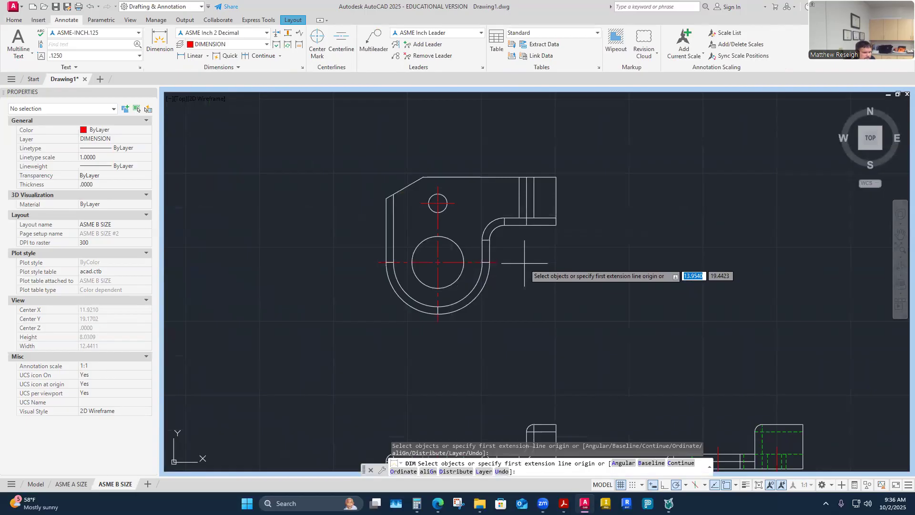
{"action": "scroll", "coordinate": [524, 336], "scroll_direction": "down", "scroll_amount": 3}
{"action": "scroll", "coordinate": [524, 286], "scroll_direction": "up", "scroll_amount": 2}
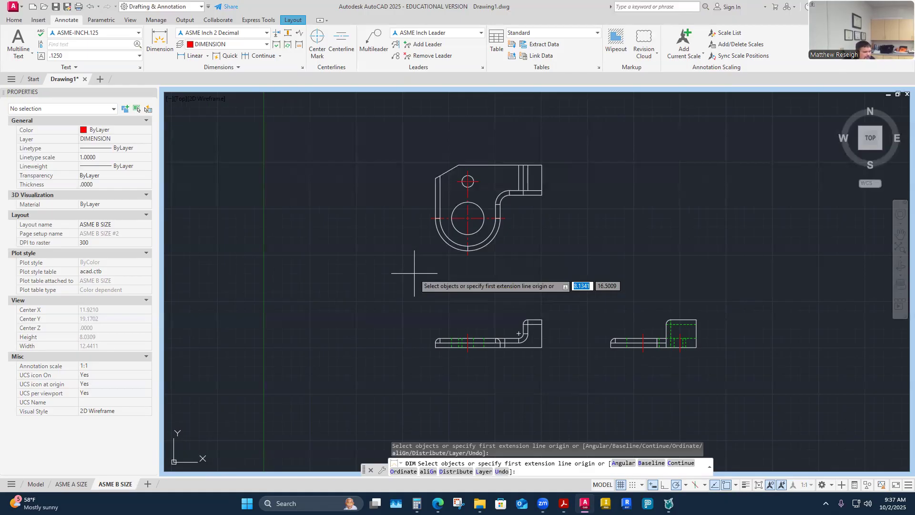
{"action": "scroll", "coordinate": [568, 341], "scroll_direction": "up", "scroll_amount": 2}
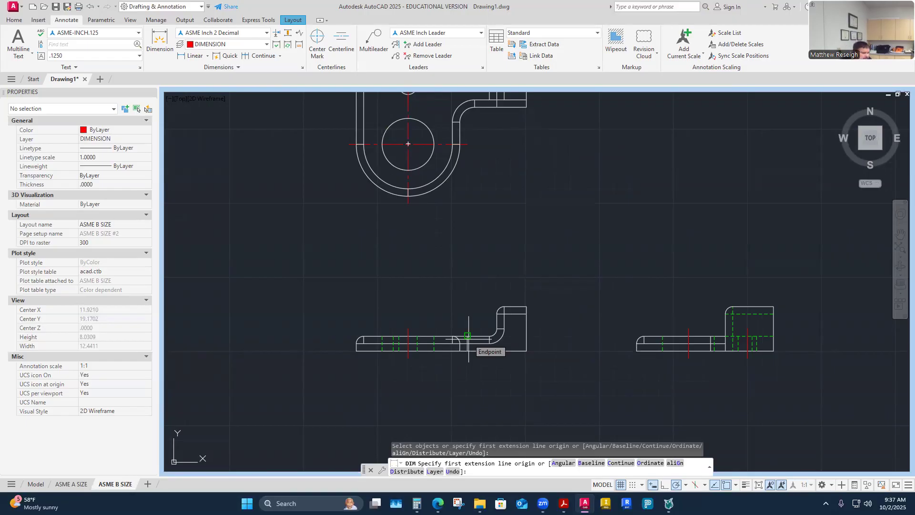
{"action": "scroll", "coordinate": [536, 340], "scroll_direction": "up", "scroll_amount": 4}
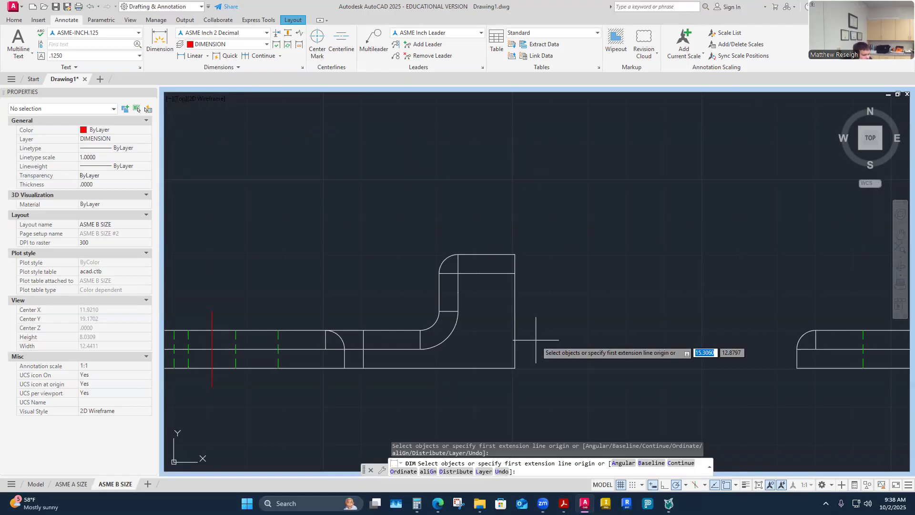
- Add the 1.50 vertical dimension of the front view's raised end, placed to its right
{"action": "scroll", "coordinate": [558, 340], "scroll_direction": "down", "scroll_amount": 2}
{"action": "scroll", "coordinate": [556, 349], "scroll_direction": "up", "scroll_amount": 2}
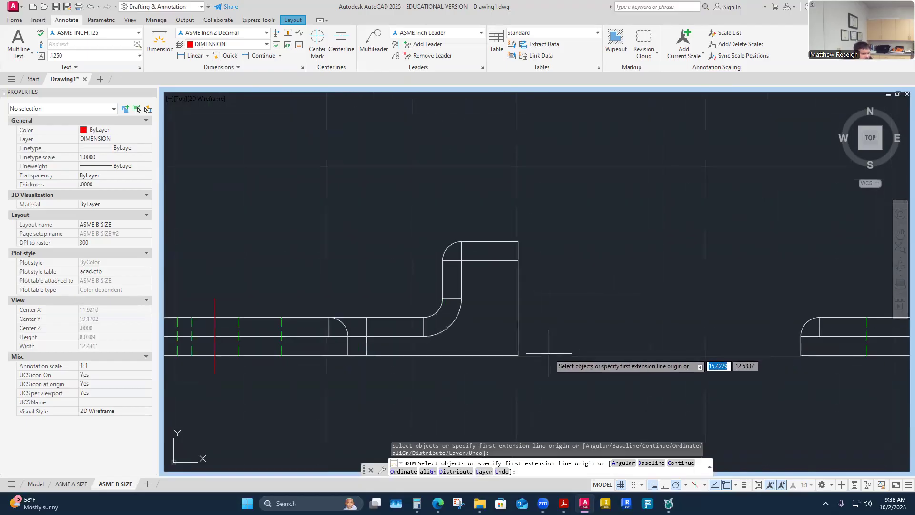
{"action": "left_click", "coordinate": [519, 354]}
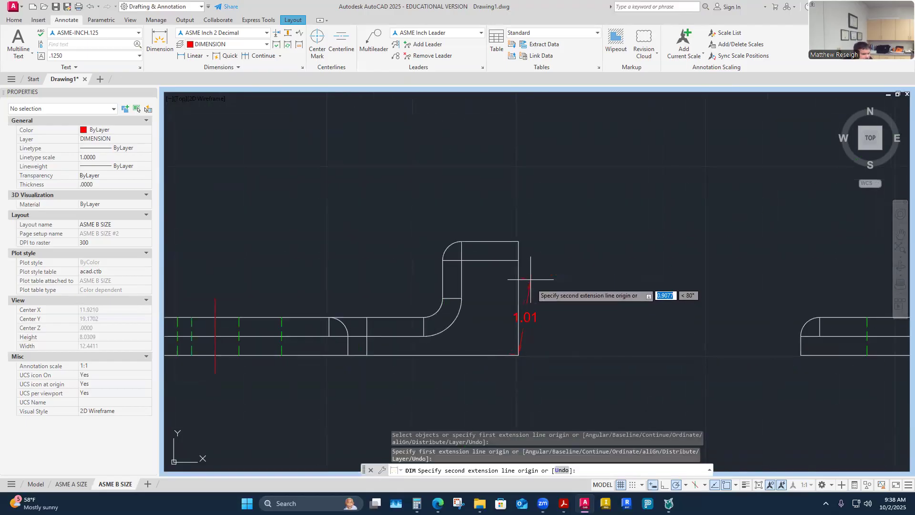
{"action": "left_click", "coordinate": [519, 241]}
{"action": "left_click", "coordinate": [625, 249]}
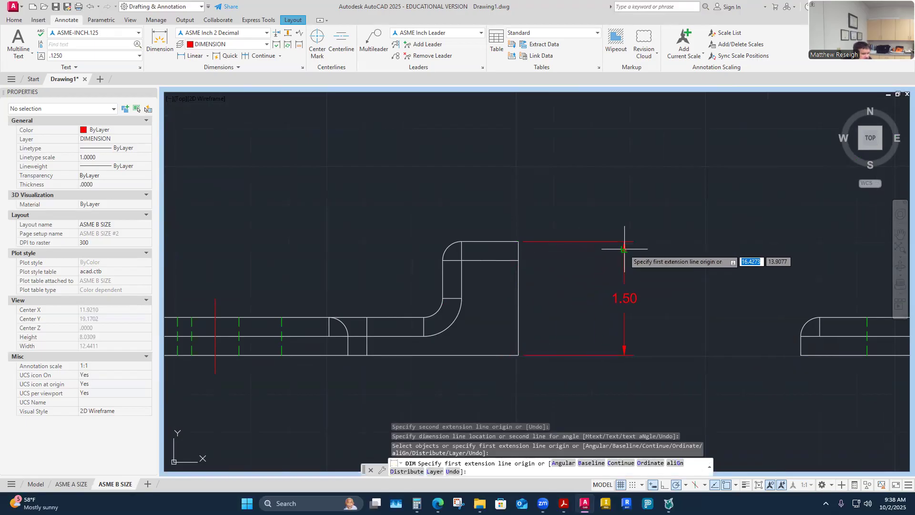
{"action": "key", "text": "Escape"}
{"action": "scroll", "coordinate": [620, 251], "scroll_direction": "down", "scroll_amount": 4}
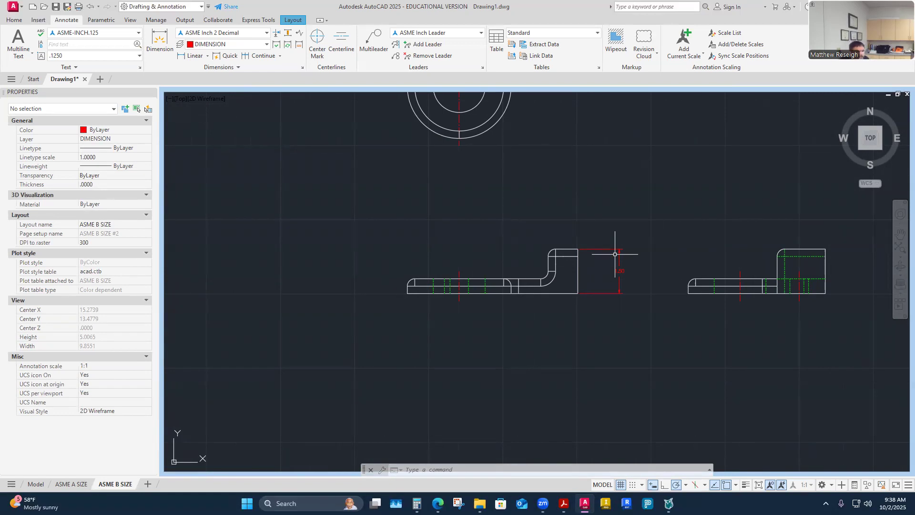
{"action": "scroll", "coordinate": [582, 266], "scroll_direction": "down", "scroll_amount": 2}
{"action": "scroll", "coordinate": [588, 245], "scroll_direction": "up", "scroll_amount": 2}
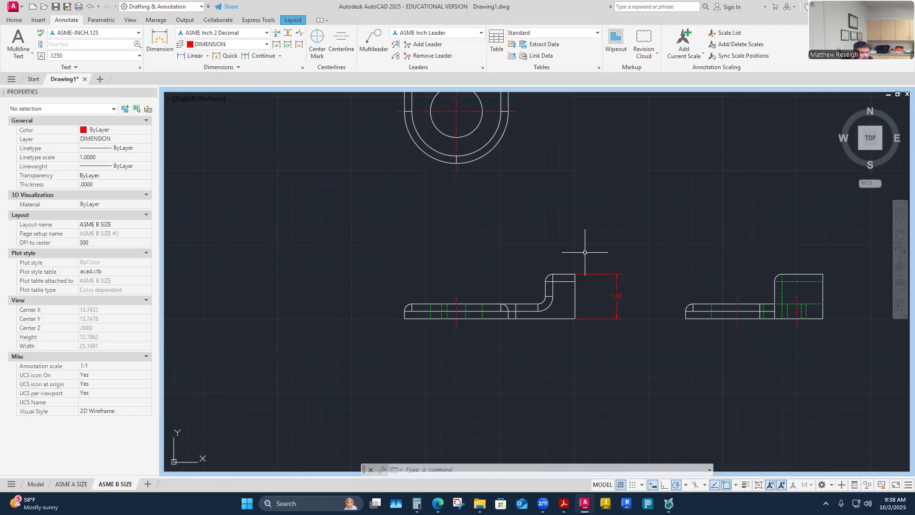
{"action": "scroll", "coordinate": [588, 250], "scroll_direction": "down", "scroll_amount": 2}
{"action": "scroll", "coordinate": [566, 213], "scroll_direction": "up", "scroll_amount": 2}
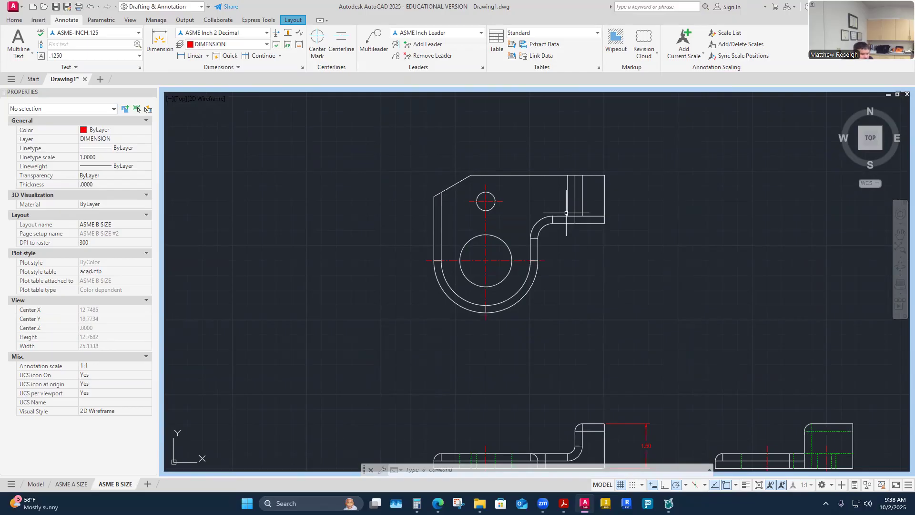
{"action": "scroll", "coordinate": [650, 266], "scroll_direction": "down", "scroll_amount": 5}
{"action": "scroll", "coordinate": [639, 308], "scroll_direction": "up", "scroll_amount": 3}
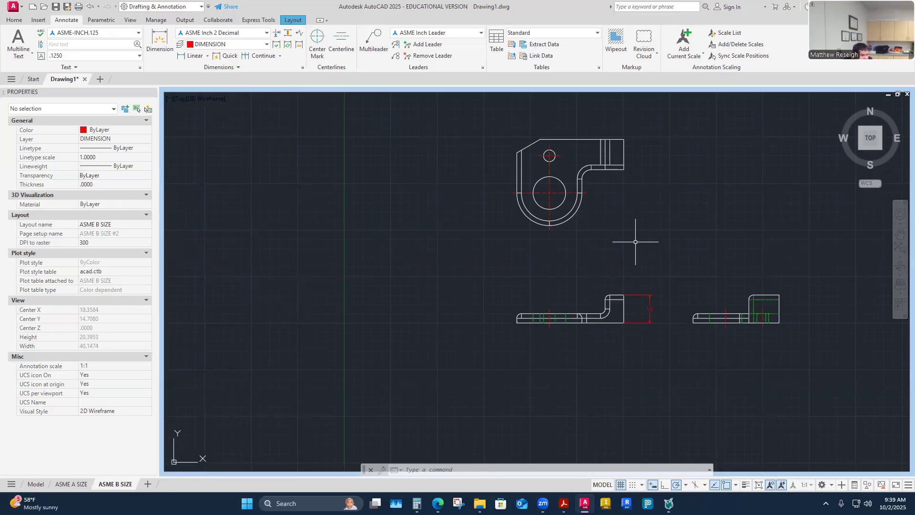
{"action": "scroll", "coordinate": [633, 320], "scroll_direction": "up", "scroll_amount": 2}
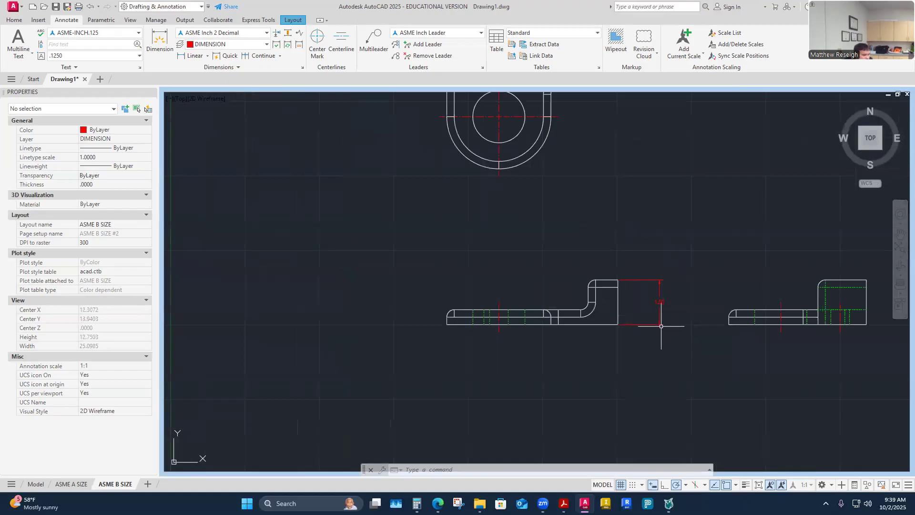
{"action": "scroll", "coordinate": [653, 310], "scroll_direction": "down", "scroll_amount": 2}
{"action": "scroll", "coordinate": [629, 204], "scroll_direction": "up", "scroll_amount": 4}
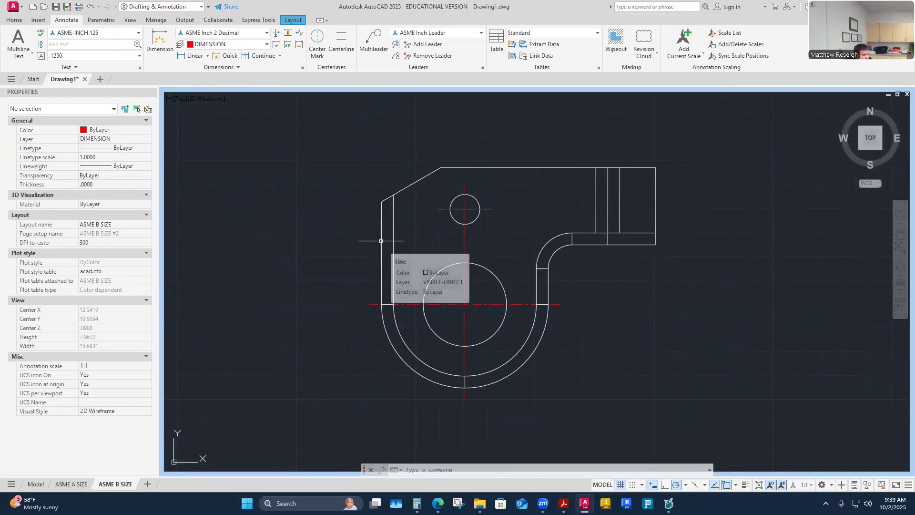
{"action": "scroll", "coordinate": [380, 241], "scroll_direction": "down", "scroll_amount": 4}
{"action": "scroll", "coordinate": [377, 402], "scroll_direction": "up", "scroll_amount": 4}
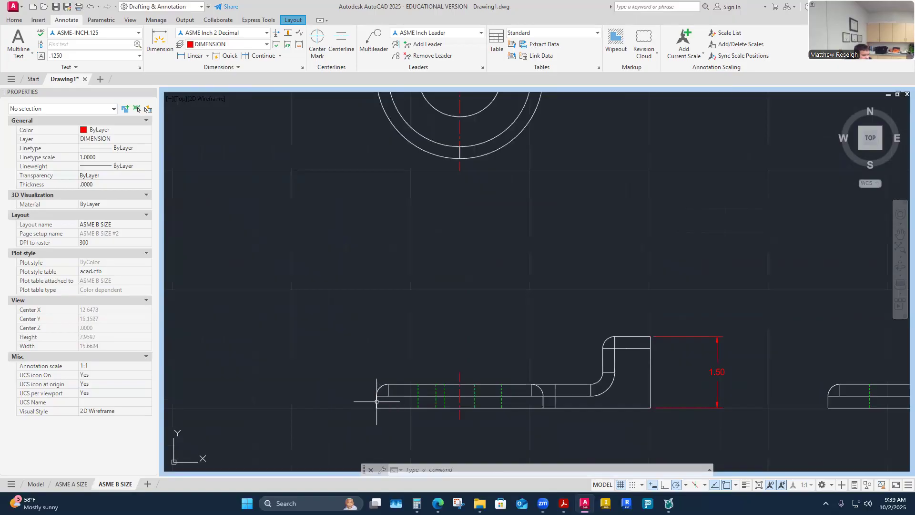
{"action": "scroll", "coordinate": [374, 401], "scroll_direction": "down", "scroll_amount": 3}
{"action": "scroll", "coordinate": [372, 286], "scroll_direction": "up", "scroll_amount": 2}
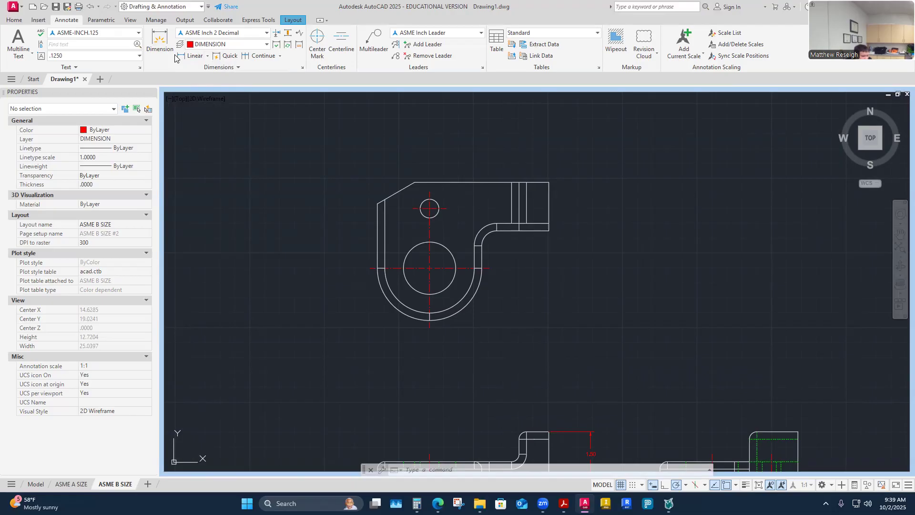
- Dimension the front view's 5.75 overall length, placing the dimension line above the view
{"action": "left_click", "coordinate": [159, 40]}
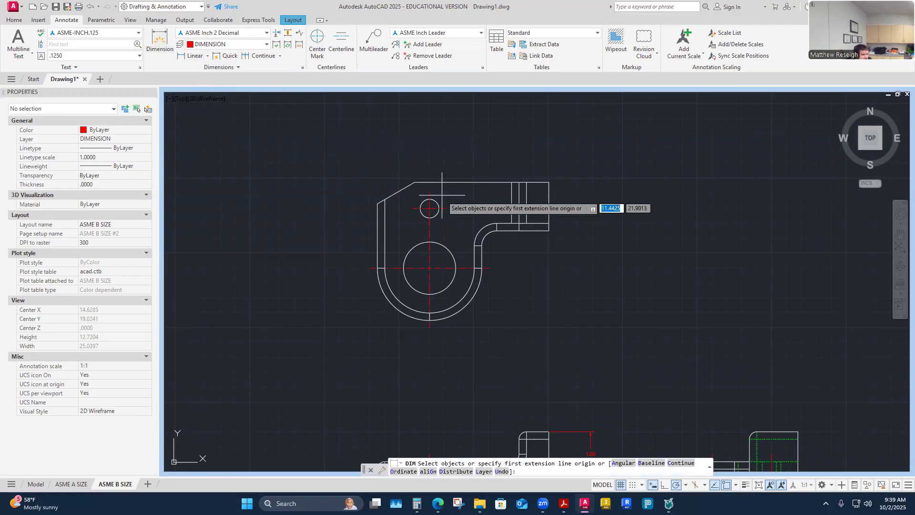
{"action": "scroll", "coordinate": [446, 220], "scroll_direction": "down", "scroll_amount": 2}
{"action": "scroll", "coordinate": [460, 254], "scroll_direction": "up", "scroll_amount": 2}
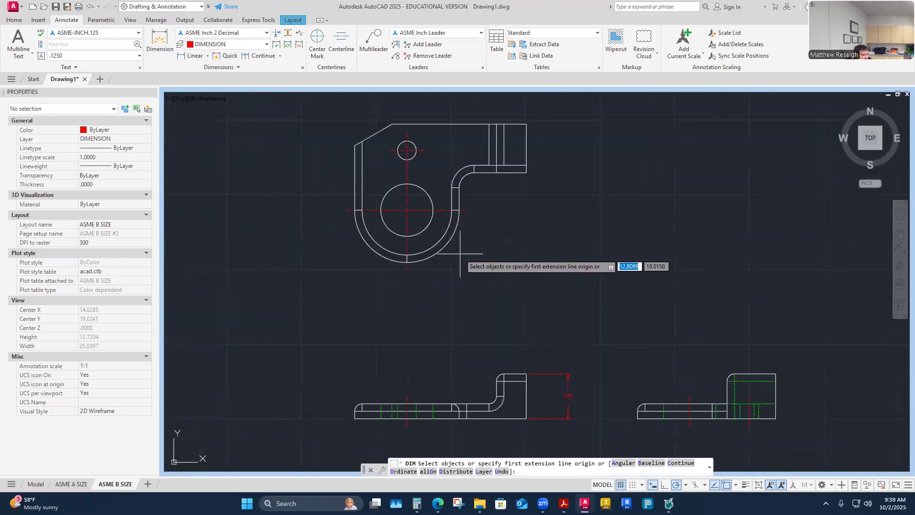
{"action": "key", "text": "Return"}
{"action": "key", "text": "Return"}
{"action": "scroll", "coordinate": [347, 426], "scroll_direction": "up", "scroll_amount": 4}
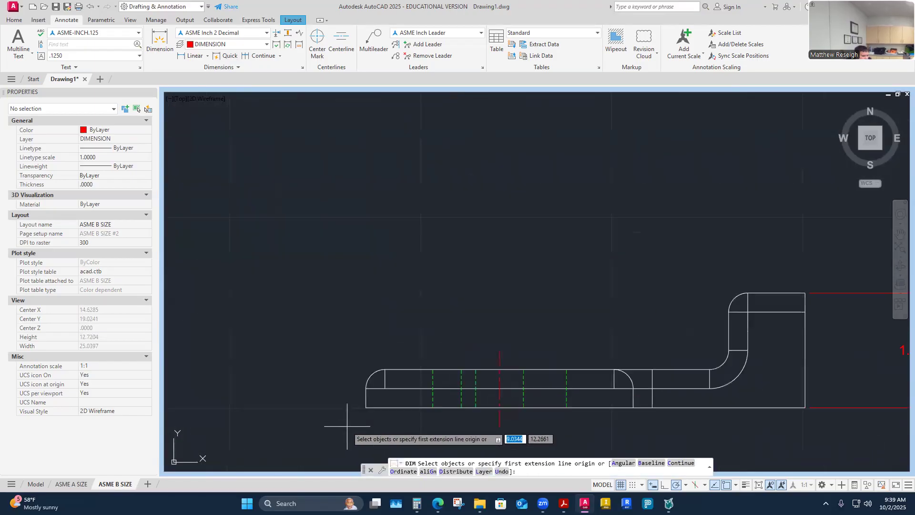
{"action": "key", "text": "Return"}
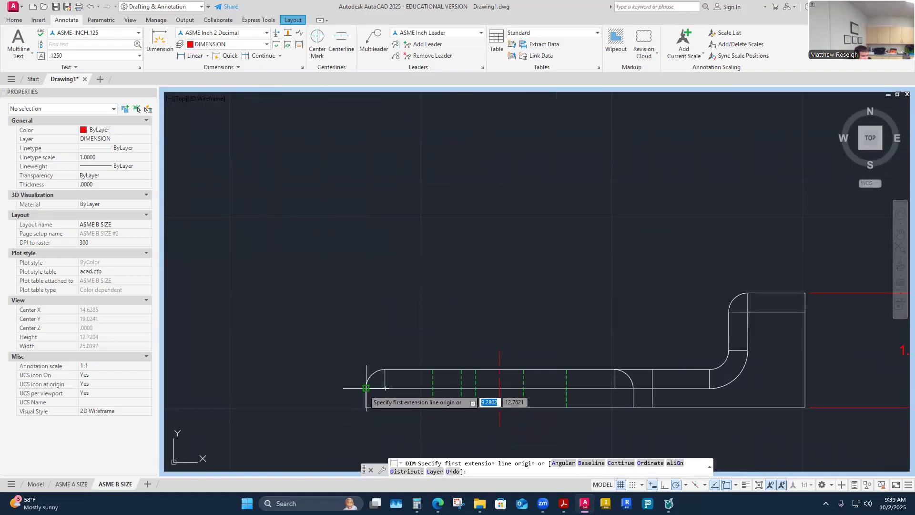
{"action": "left_click", "coordinate": [366, 388]}
{"action": "scroll", "coordinate": [366, 388], "scroll_direction": "down", "scroll_amount": 3}
{"action": "scroll", "coordinate": [529, 382], "scroll_direction": "up", "scroll_amount": 3}
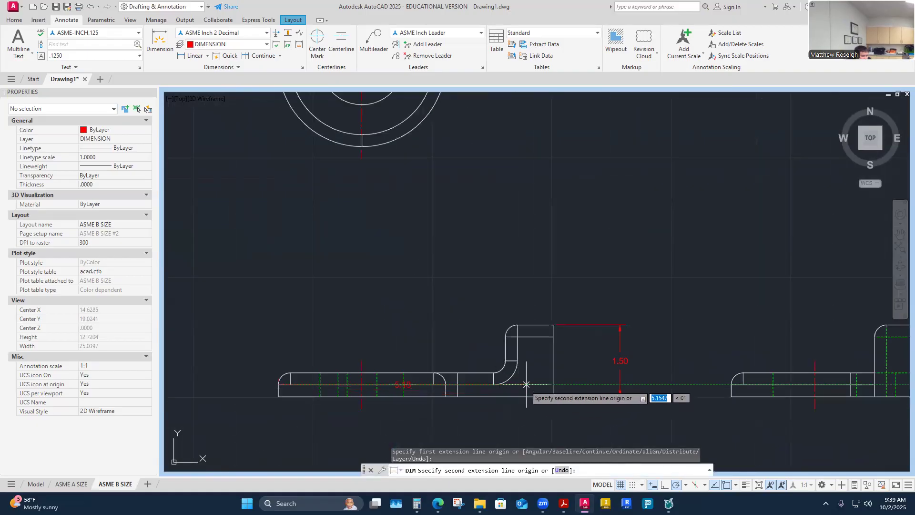
{"action": "scroll", "coordinate": [553, 384], "scroll_direction": "up", "scroll_amount": 4}
{"action": "left_click", "coordinate": [553, 385]}
{"action": "scroll", "coordinate": [553, 385], "scroll_direction": "down", "scroll_amount": 4}
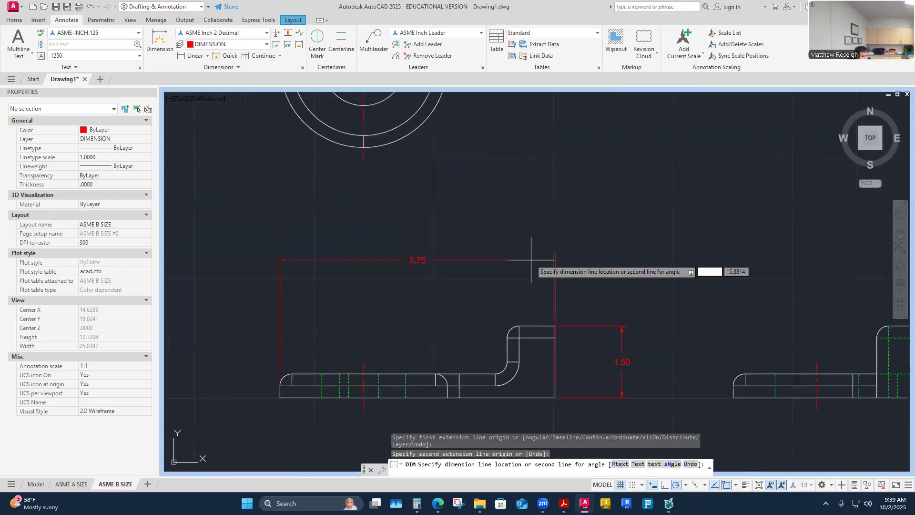
{"action": "left_click", "coordinate": [531, 260]}
{"action": "key", "text": "Escape"}
{"action": "scroll", "coordinate": [533, 282], "scroll_direction": "down", "scroll_amount": 2}
{"action": "scroll", "coordinate": [567, 281], "scroll_direction": "up", "scroll_amount": 2}
- Grip-stretch the 5.75 dimension's right extension point up to the upright's top corner
{"action": "left_click", "coordinate": [554, 285]}
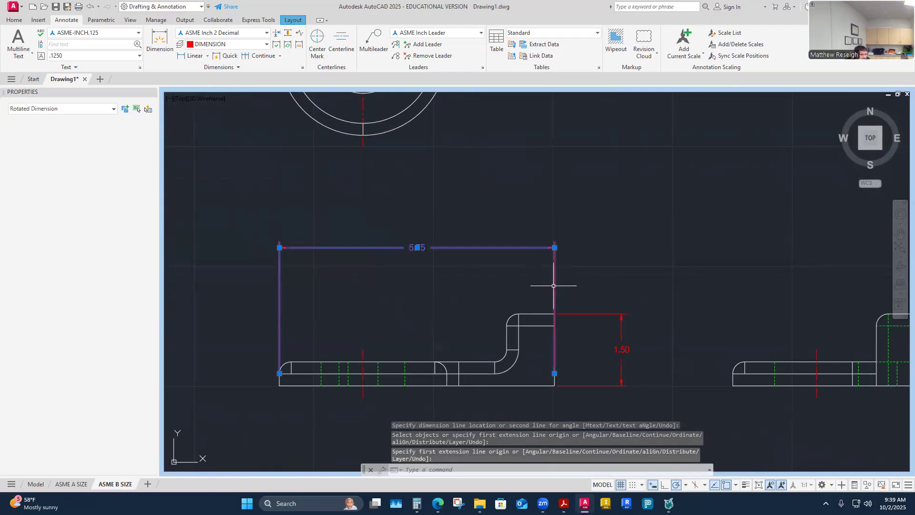
{"action": "left_click", "coordinate": [555, 373]}
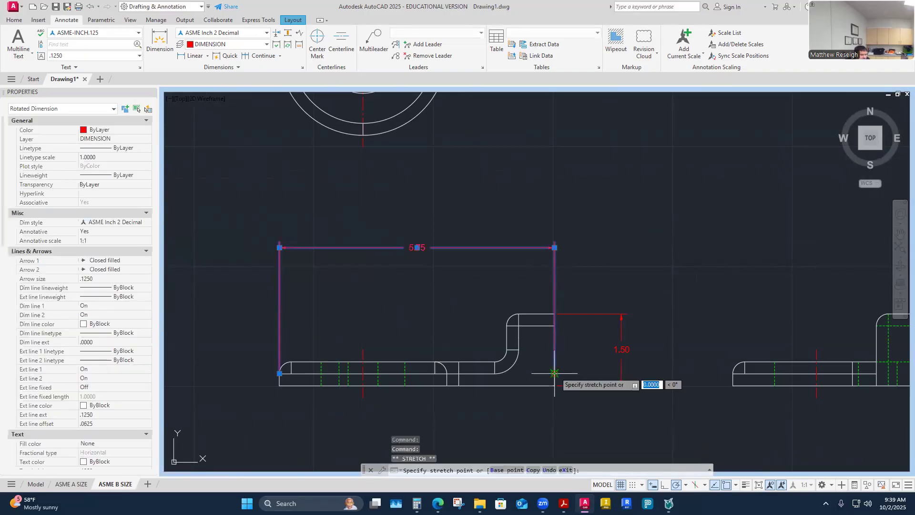
{"action": "left_click", "coordinate": [553, 313]}
{"action": "key", "text": "Escape"}
{"action": "scroll", "coordinate": [363, 340], "scroll_direction": "down", "scroll_amount": 4}
{"action": "scroll", "coordinate": [362, 340], "scroll_direction": "up", "scroll_amount": 4}
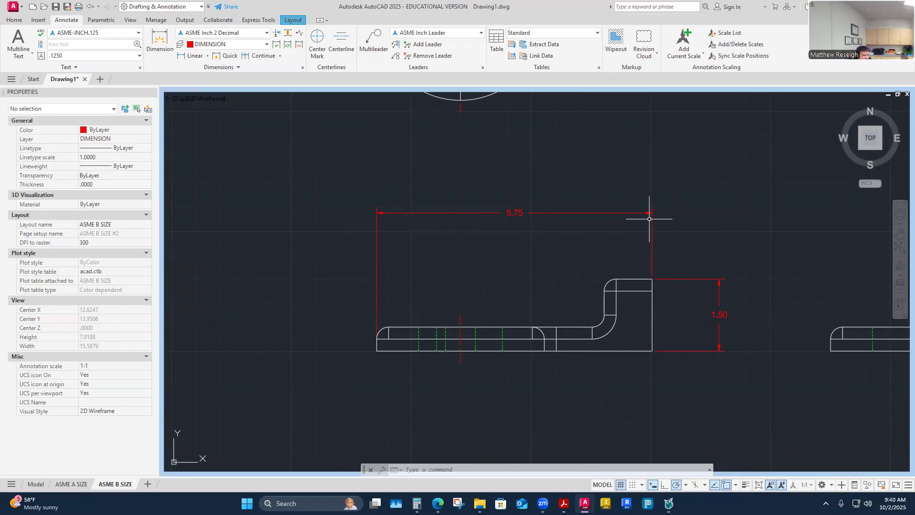
{"action": "scroll", "coordinate": [417, 292], "scroll_direction": "down", "scroll_amount": 2}
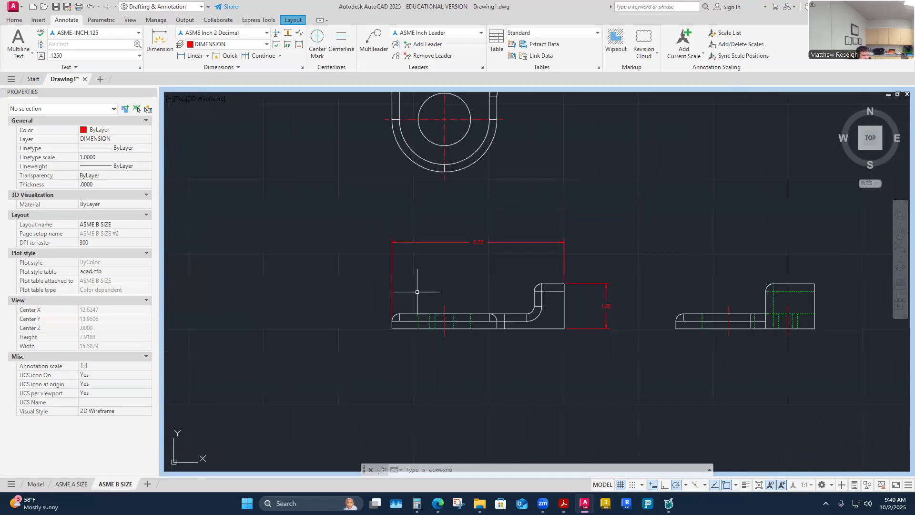
{"action": "scroll", "coordinate": [417, 292], "scroll_direction": "down", "scroll_amount": 2}
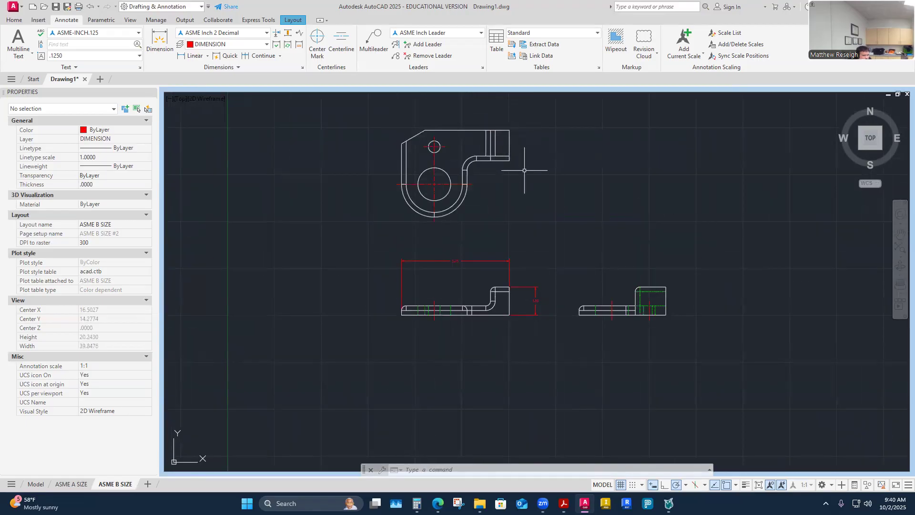
{"action": "scroll", "coordinate": [503, 282], "scroll_direction": "up", "scroll_amount": 2}
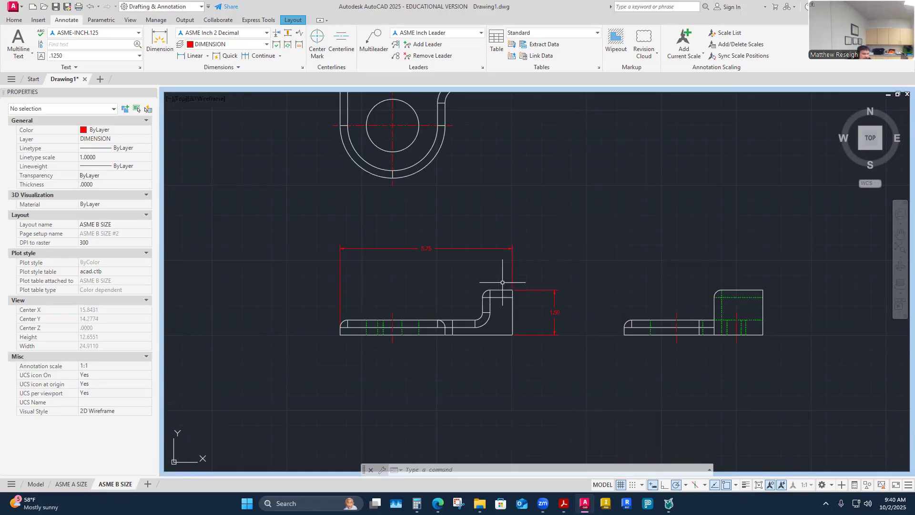
{"action": "scroll", "coordinate": [491, 277], "scroll_direction": "down", "scroll_amount": 4}
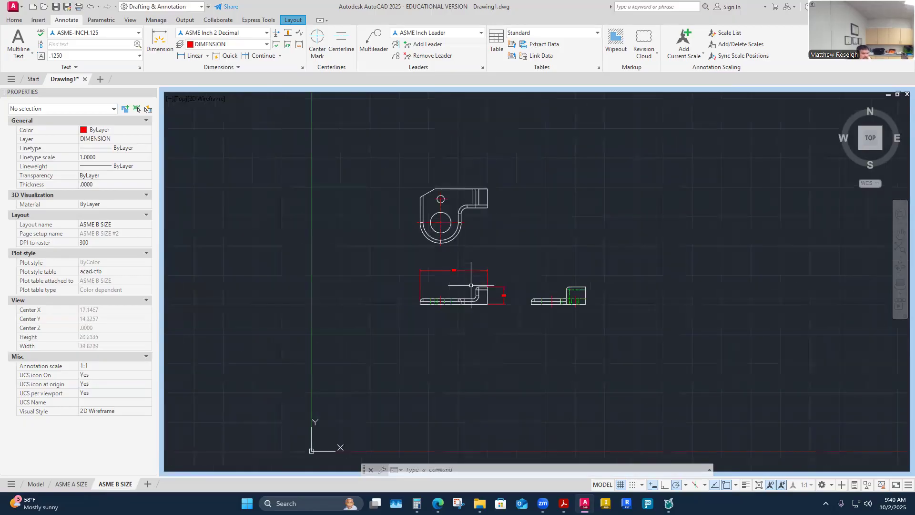
{"action": "scroll", "coordinate": [476, 248], "scroll_direction": "up", "scroll_amount": 2}
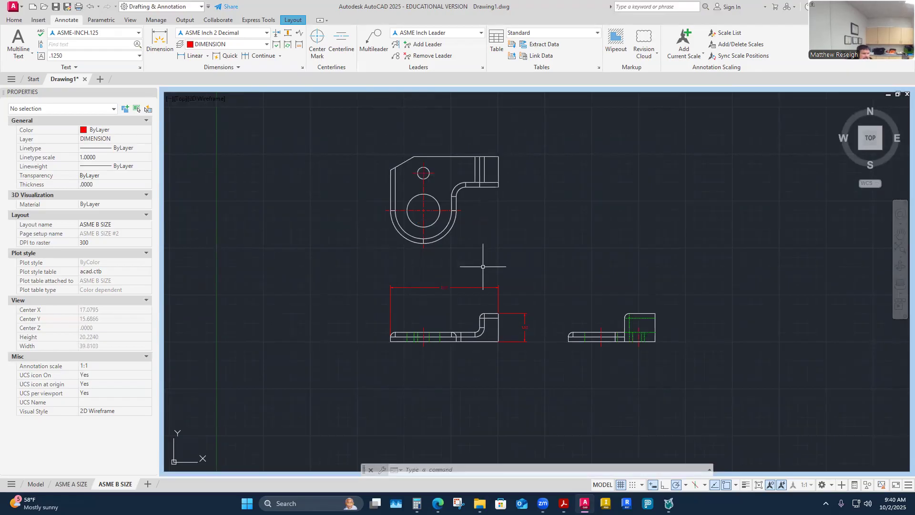
{"action": "scroll", "coordinate": [465, 205], "scroll_direction": "up", "scroll_amount": 2}
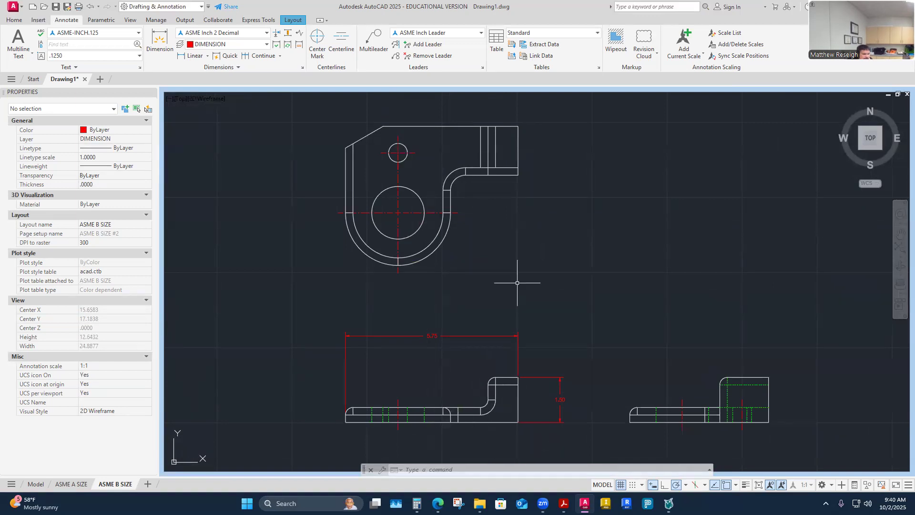
{"action": "scroll", "coordinate": [623, 372], "scroll_direction": "down", "scroll_amount": 2}
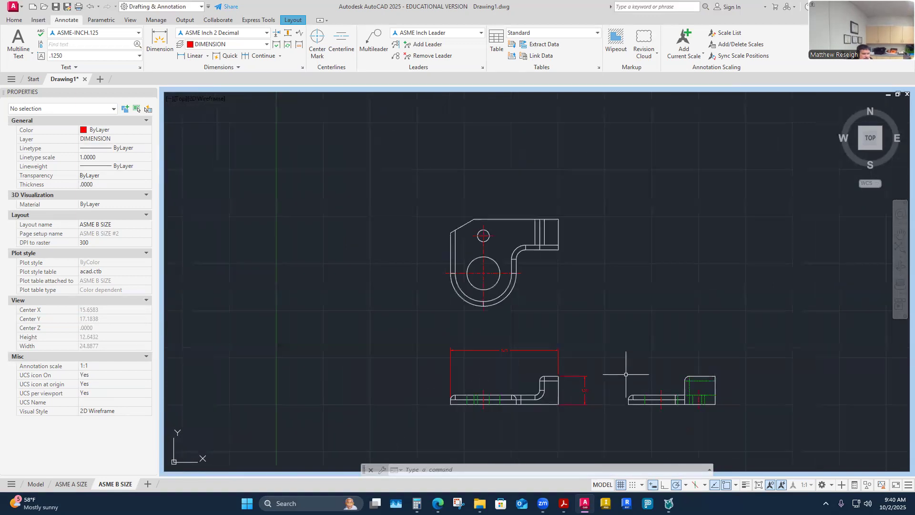
{"action": "scroll", "coordinate": [677, 384], "scroll_direction": "up", "scroll_amount": 2}
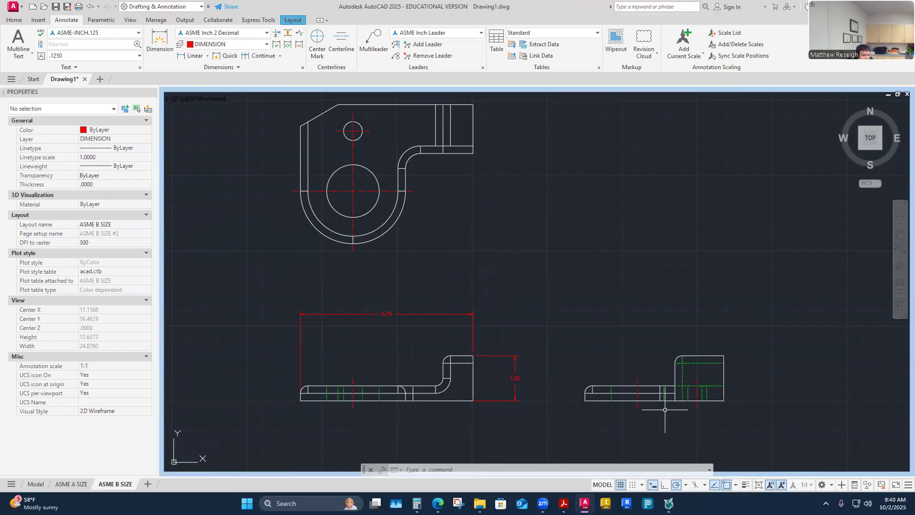
{"action": "scroll", "coordinate": [665, 413], "scroll_direction": "down", "scroll_amount": 2}
{"action": "scroll", "coordinate": [570, 276], "scroll_direction": "up", "scroll_amount": 2}
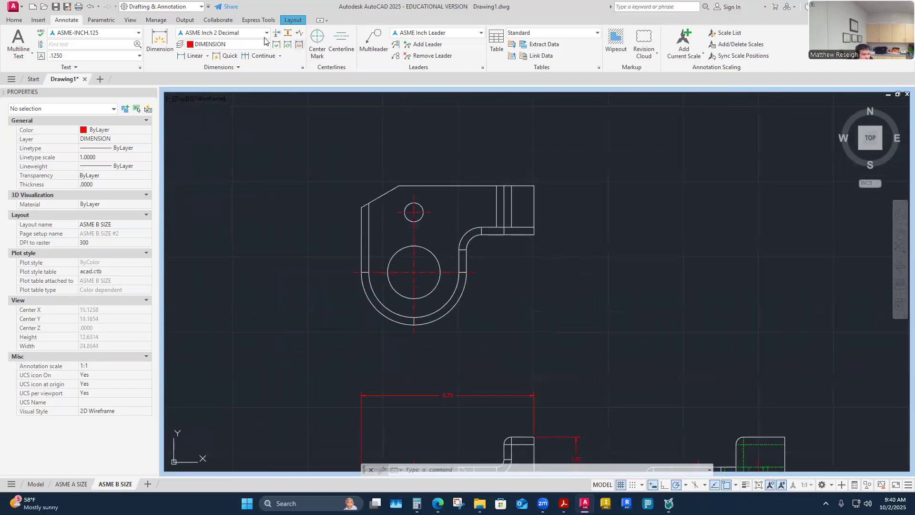
- Dimension the top view's 4.63 height from the outer arc bottom to the top edge, placed at right
{"action": "left_click", "coordinate": [159, 40]}
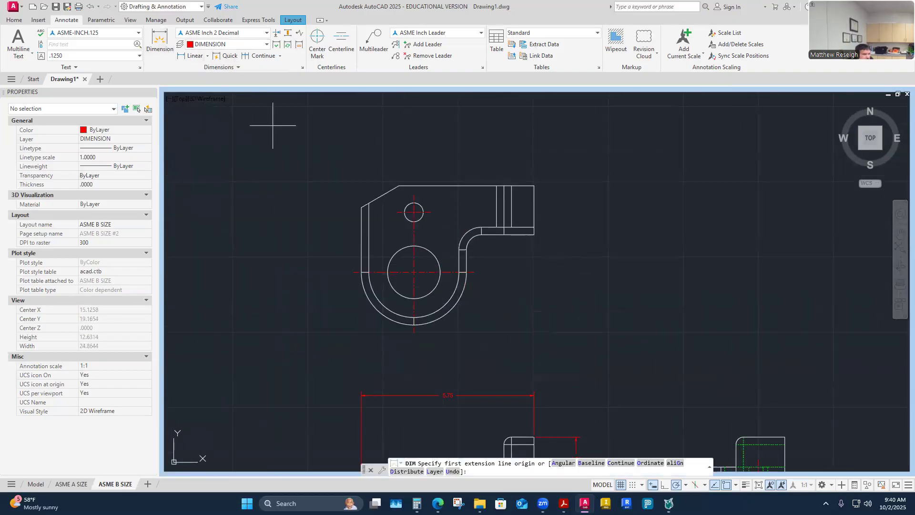
{"action": "left_click", "coordinate": [413, 325]}
{"action": "left_click", "coordinate": [414, 187]}
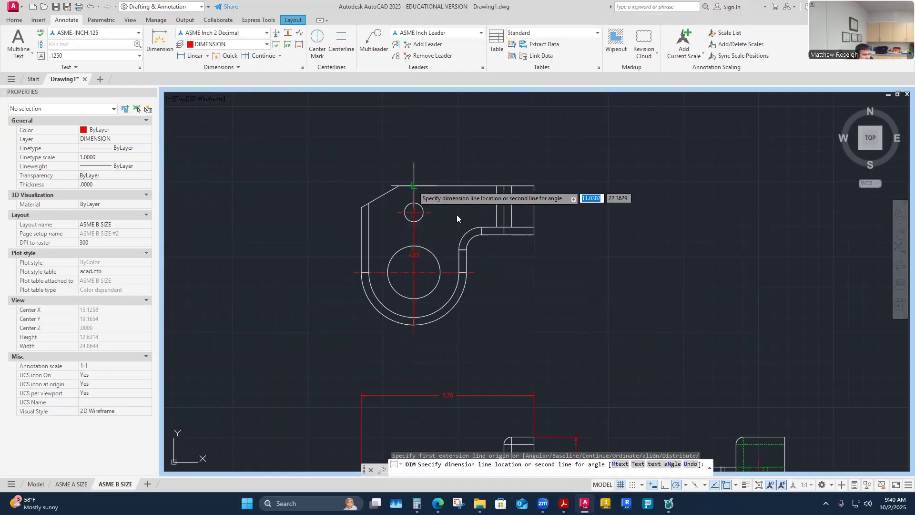
{"action": "left_click", "coordinate": [590, 236]}
{"action": "scroll", "coordinate": [661, 308], "scroll_direction": "down", "scroll_amount": 5}
{"action": "scroll", "coordinate": [681, 371], "scroll_direction": "up", "scroll_amount": 5}
{"action": "key", "text": "Return"}
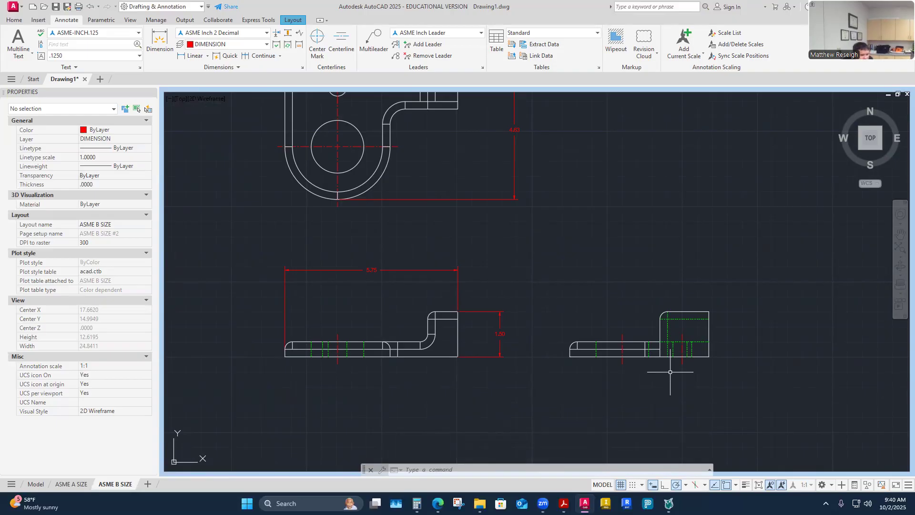
{"action": "scroll", "coordinate": [527, 229], "scroll_direction": "down", "scroll_amount": 5}
{"action": "scroll", "coordinate": [497, 180], "scroll_direction": "up", "scroll_amount": 5}
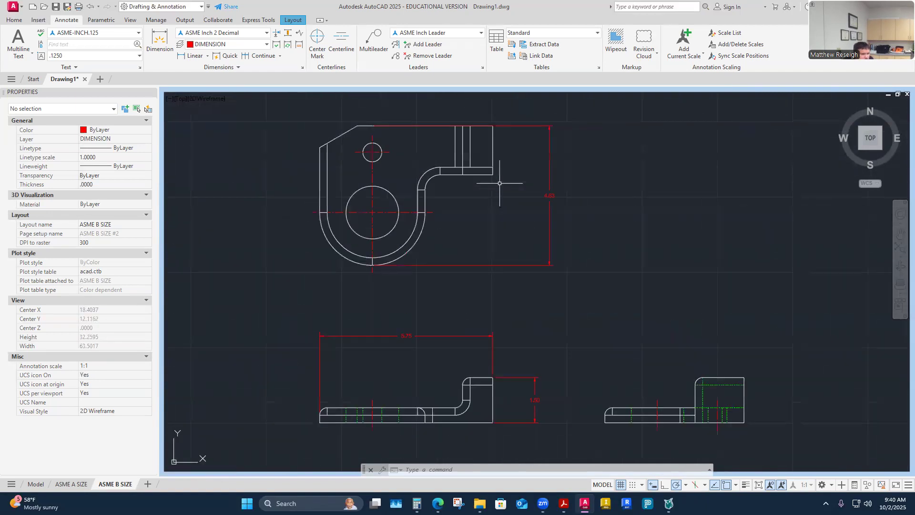
- Move the 4.63 dimension's upper extension point from the left to the top view's upper-right corner
{"action": "left_click", "coordinate": [516, 125]}
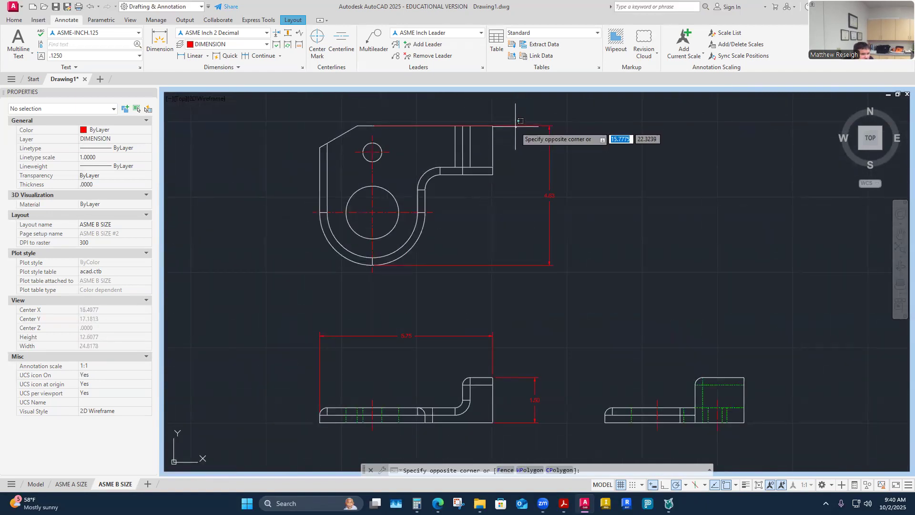
{"action": "left_click", "coordinate": [519, 124]}
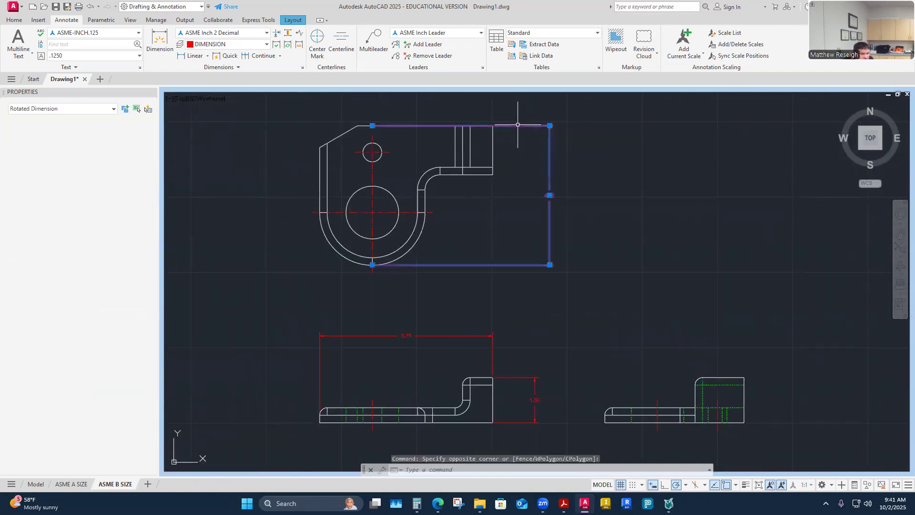
{"action": "left_click", "coordinate": [373, 126]}
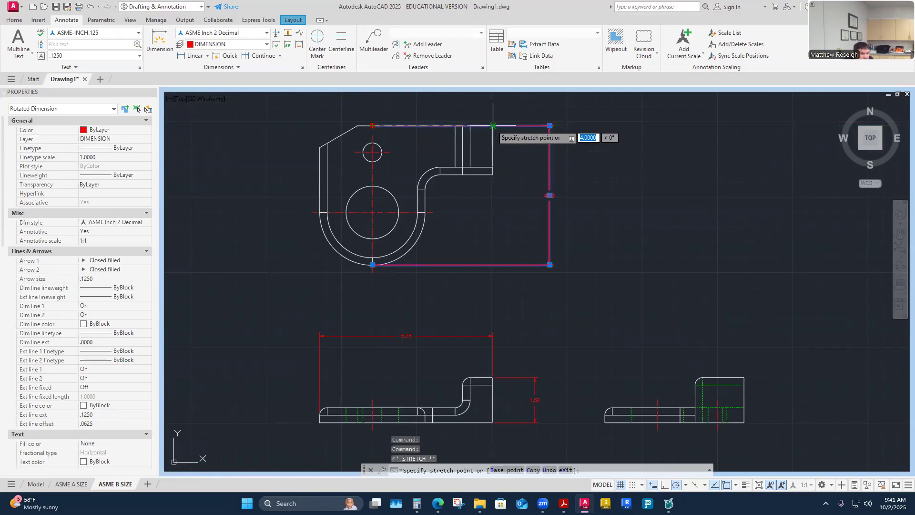
{"action": "left_click", "coordinate": [495, 126]}
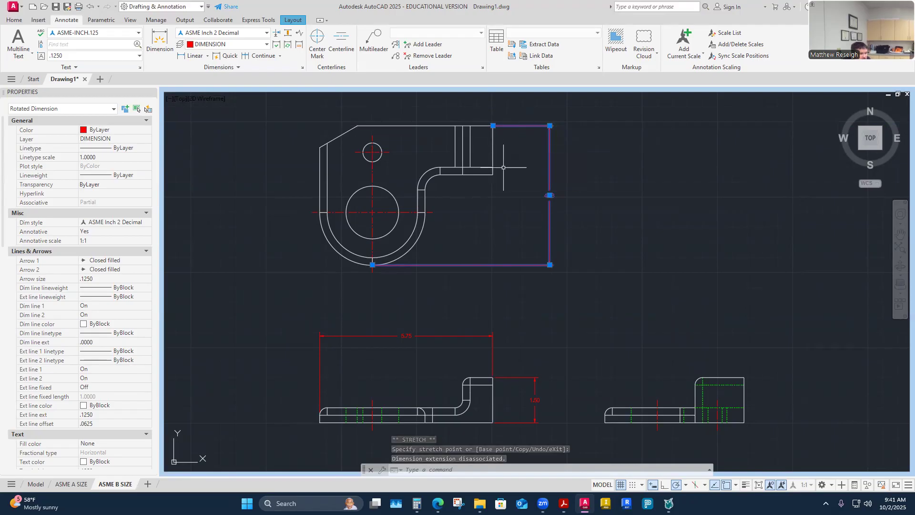
{"action": "scroll", "coordinate": [374, 257], "scroll_direction": "up", "scroll_amount": 4}
{"action": "key", "text": "Escape"}
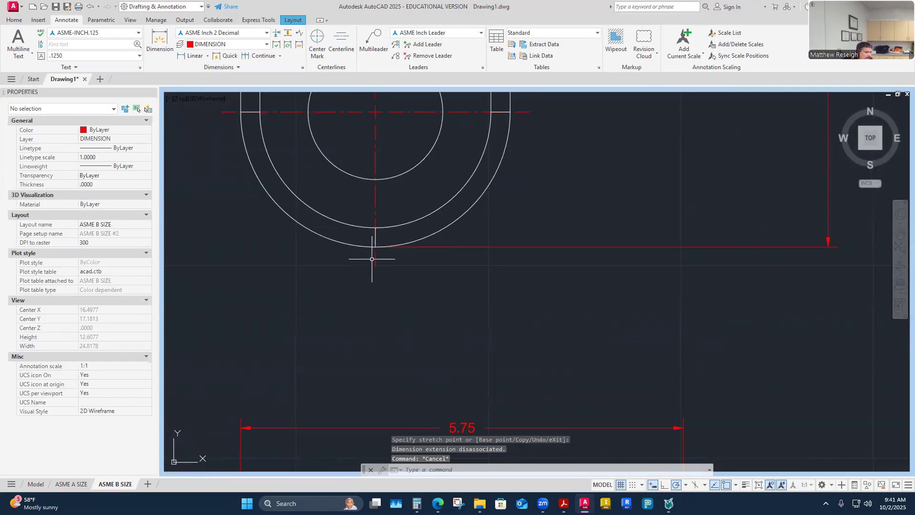
{"action": "scroll", "coordinate": [384, 258], "scroll_direction": "down", "scroll_amount": 2}
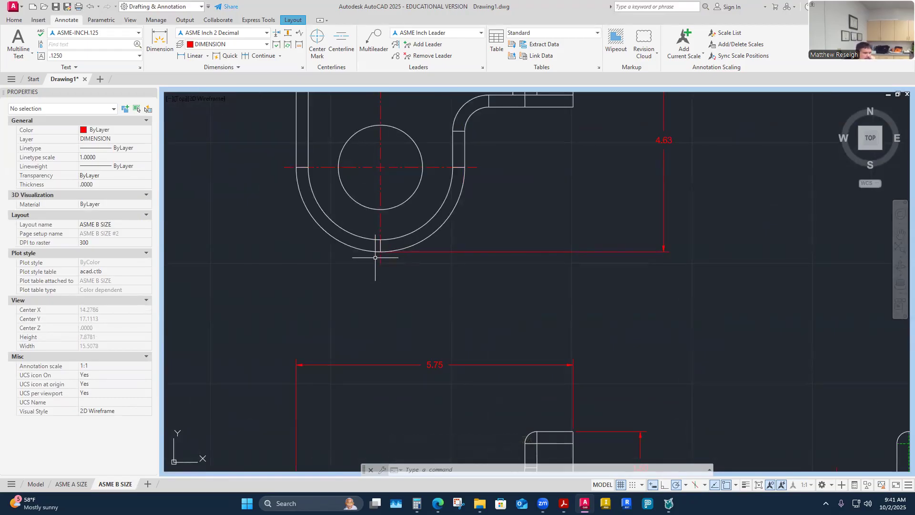
{"action": "scroll", "coordinate": [385, 259], "scroll_direction": "down", "scroll_amount": 2}
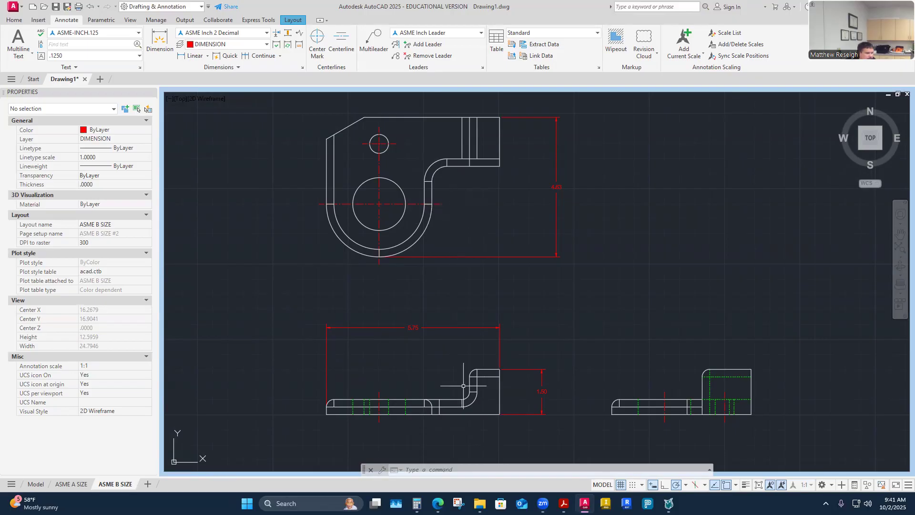
{"action": "scroll", "coordinate": [443, 376], "scroll_direction": "down", "scroll_amount": 3}
{"action": "scroll", "coordinate": [441, 372], "scroll_direction": "up", "scroll_amount": 4}
{"action": "scroll", "coordinate": [436, 364], "scroll_direction": "down", "scroll_amount": 1}
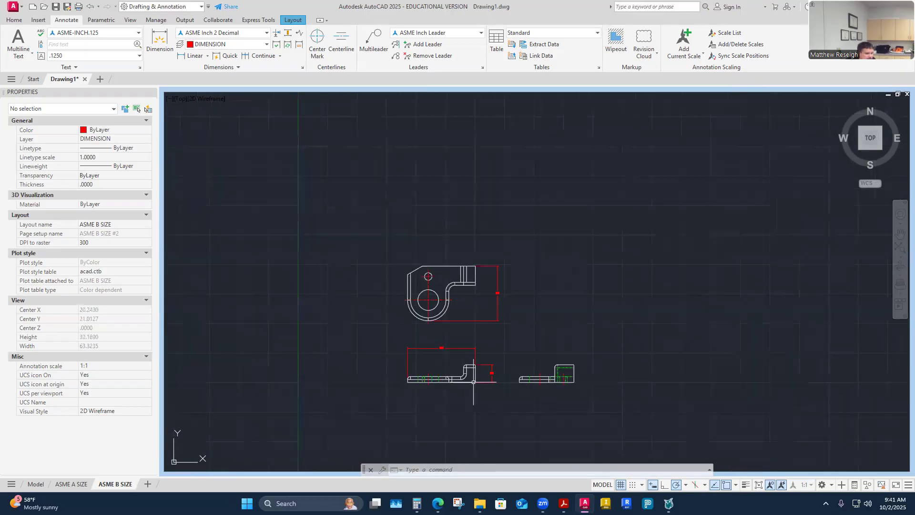
{"action": "scroll", "coordinate": [438, 365], "scroll_direction": "up", "scroll_amount": 3}
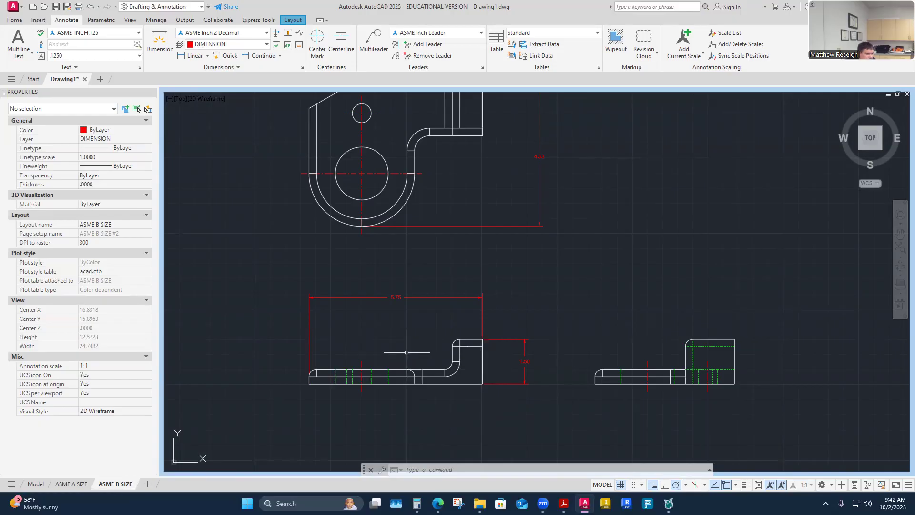
{"action": "scroll", "coordinate": [695, 374], "scroll_direction": "down", "scroll_amount": 1}
{"action": "scroll", "coordinate": [709, 370], "scroll_direction": "up", "scroll_amount": 3}
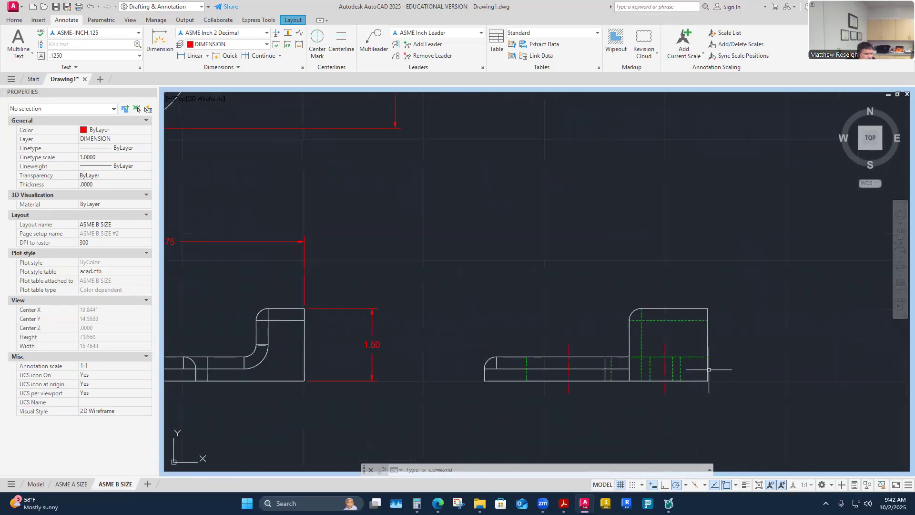
{"action": "scroll", "coordinate": [700, 374], "scroll_direction": "down", "scroll_amount": 3}
{"action": "scroll", "coordinate": [705, 389], "scroll_direction": "up", "scroll_amount": 3}
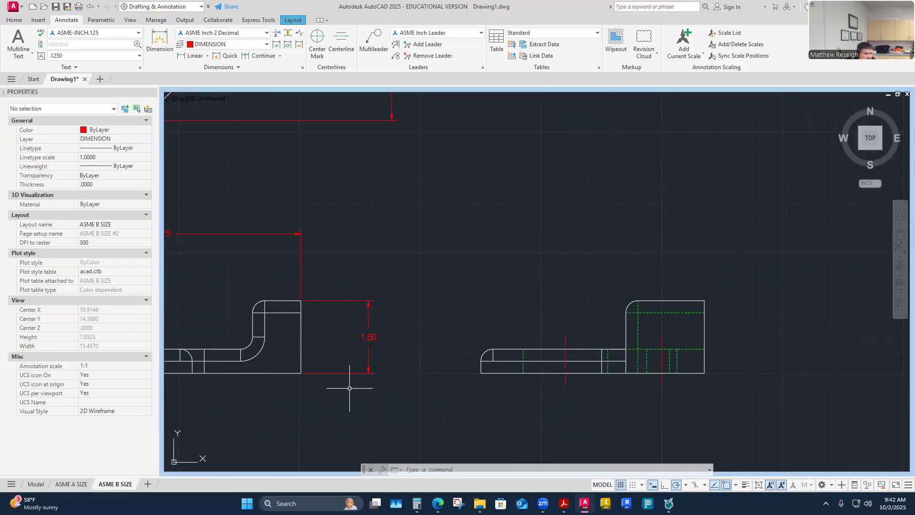
{"action": "scroll", "coordinate": [349, 388], "scroll_direction": "down", "scroll_amount": 2}
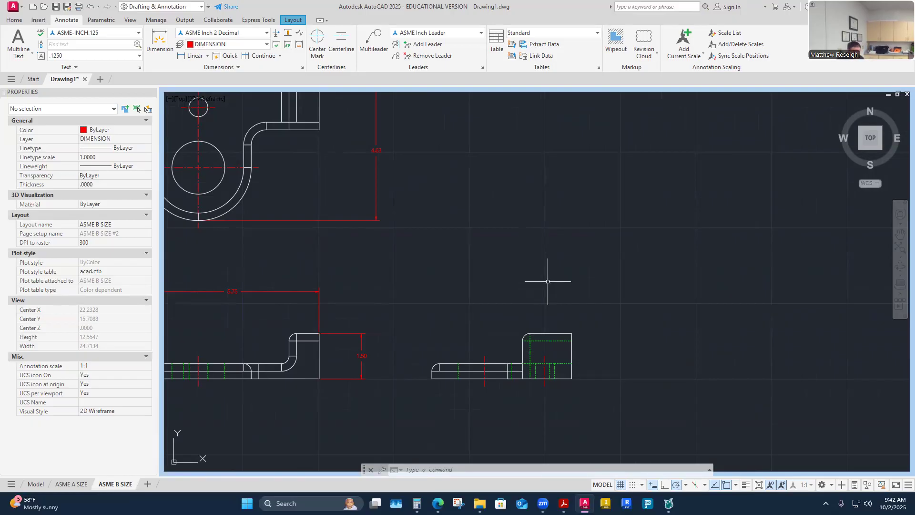
{"action": "scroll", "coordinate": [536, 306], "scroll_direction": "down", "scroll_amount": 3}
{"action": "scroll", "coordinate": [521, 317], "scroll_direction": "up", "scroll_amount": 3}
{"action": "scroll", "coordinate": [522, 316], "scroll_direction": "down", "scroll_amount": 2}
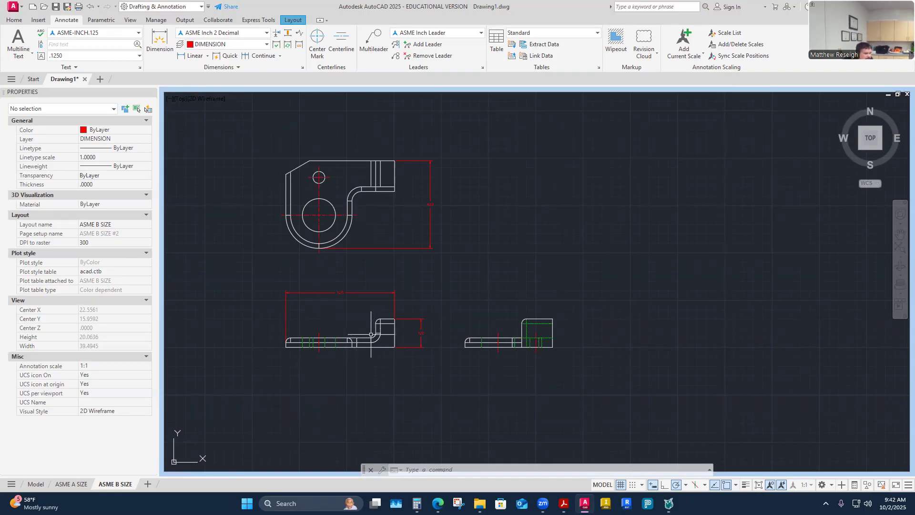
{"action": "scroll", "coordinate": [361, 334], "scroll_direction": "up", "scroll_amount": 2}
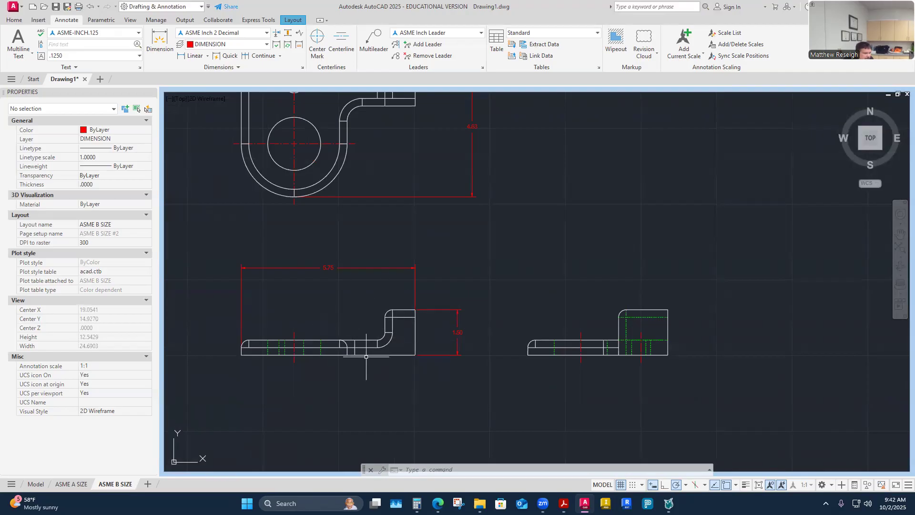
{"action": "middle_click_drag", "start_coordinate": [367, 162], "coordinate": [383, 194]}
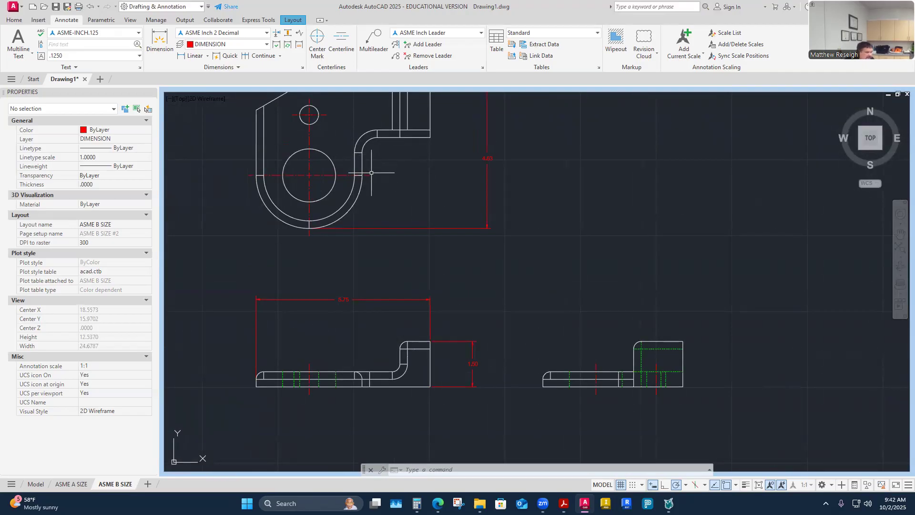
{"action": "scroll", "coordinate": [374, 172], "scroll_direction": "down", "scroll_amount": 2}
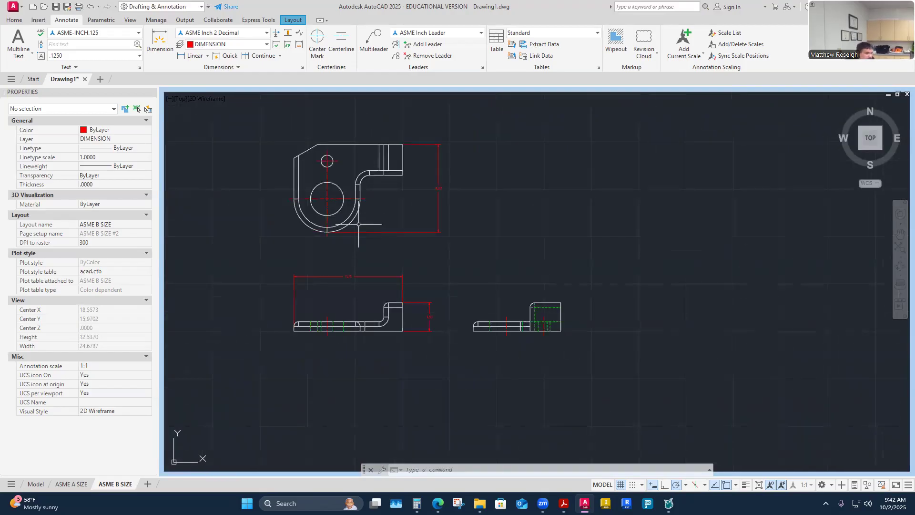
{"action": "scroll", "coordinate": [318, 160], "scroll_direction": "up", "scroll_amount": 2}
{"action": "scroll", "coordinate": [322, 166], "scroll_direction": "down", "scroll_amount": 2}
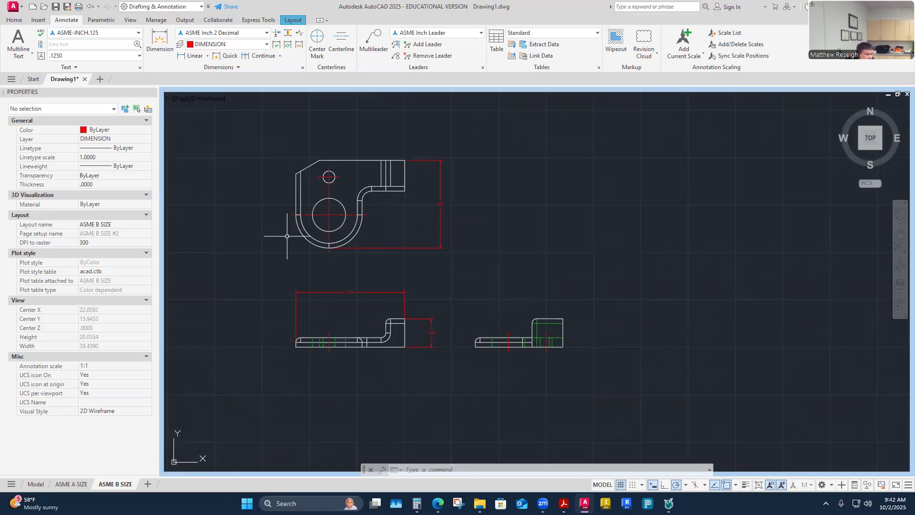
- Dimension 1.75 vertically from the rounded end's bottom to the large hole's centre in the top view
{"action": "scroll", "coordinate": [332, 212], "scroll_direction": "up", "scroll_amount": 2}
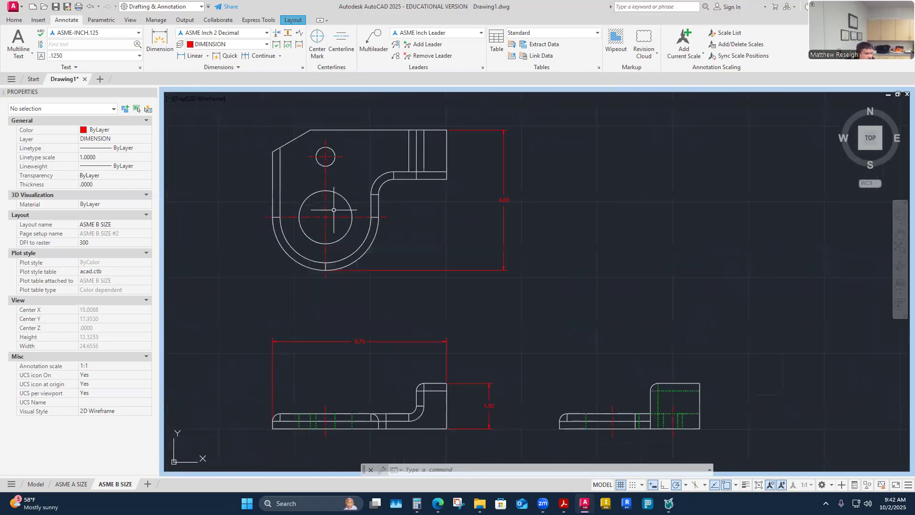
{"action": "left_click", "coordinate": [160, 41]}
{"action": "scroll", "coordinate": [327, 266], "scroll_direction": "up", "scroll_amount": 4}
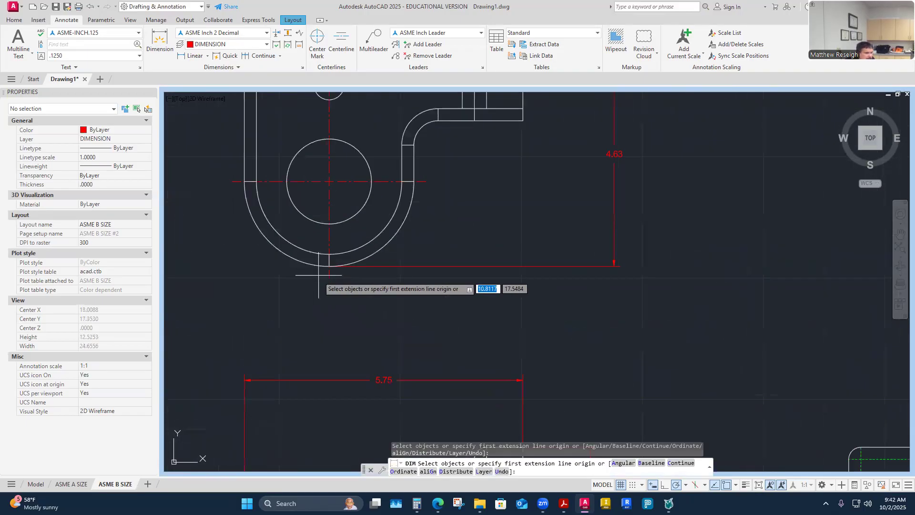
{"action": "left_click", "coordinate": [335, 262]}
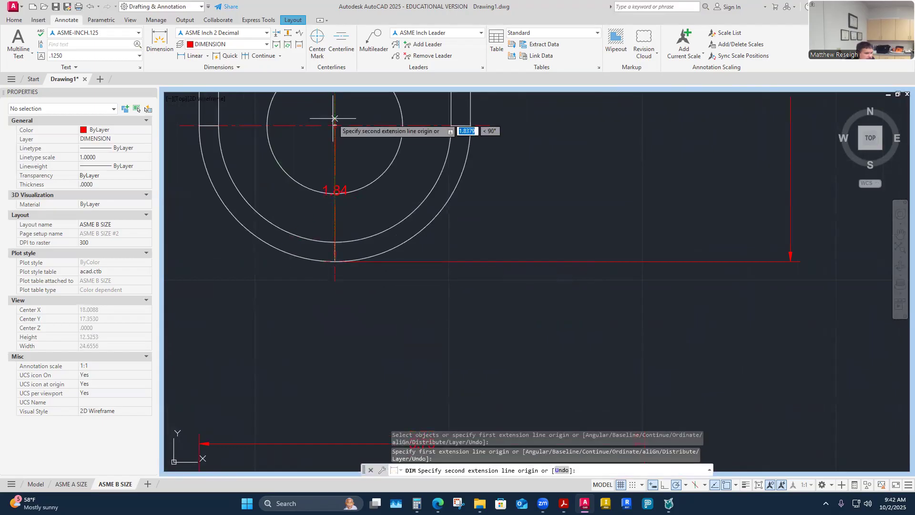
{"action": "left_click", "coordinate": [335, 125]}
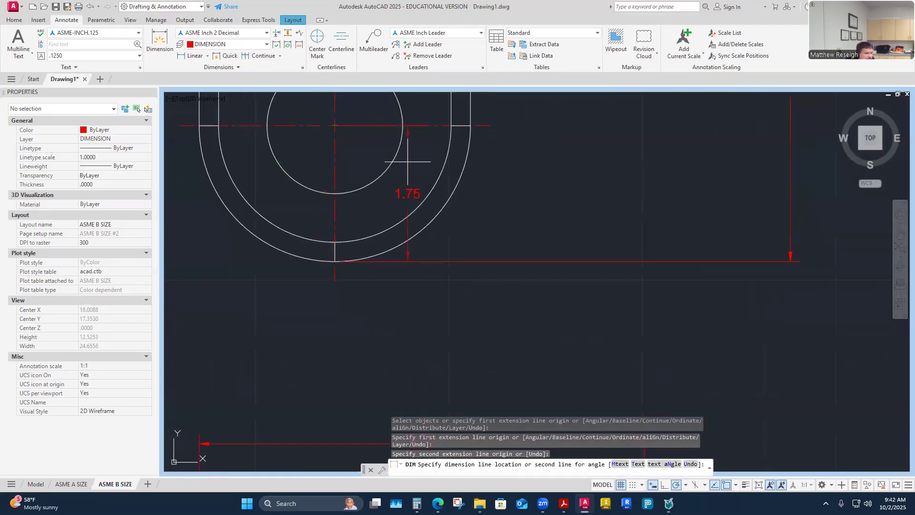
{"action": "left_click", "coordinate": [543, 178]}
{"action": "key", "text": "Escape"}
{"action": "scroll", "coordinate": [543, 176], "scroll_direction": "down", "scroll_amount": 6}
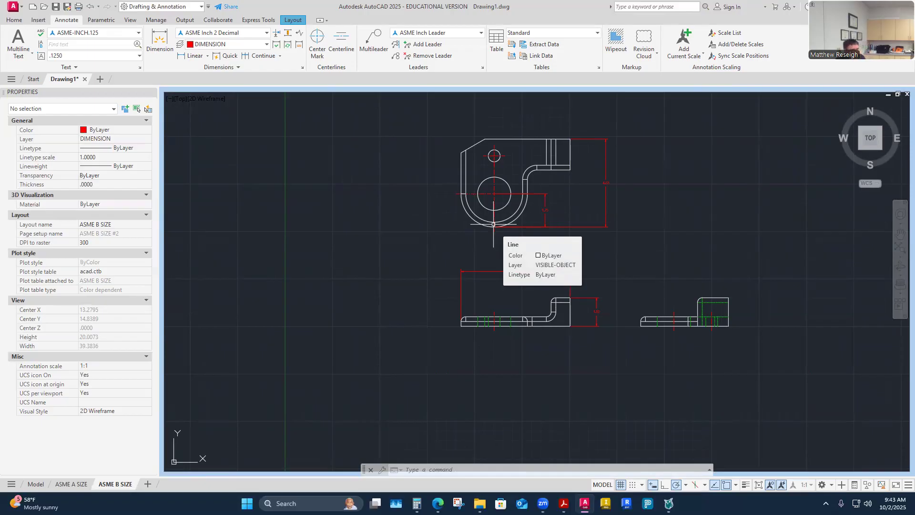
- Delete the 1.75 dimension to the hole centre, keeping the 4.63 overall height
{"action": "scroll", "coordinate": [536, 202], "scroll_direction": "up", "scroll_amount": 2}
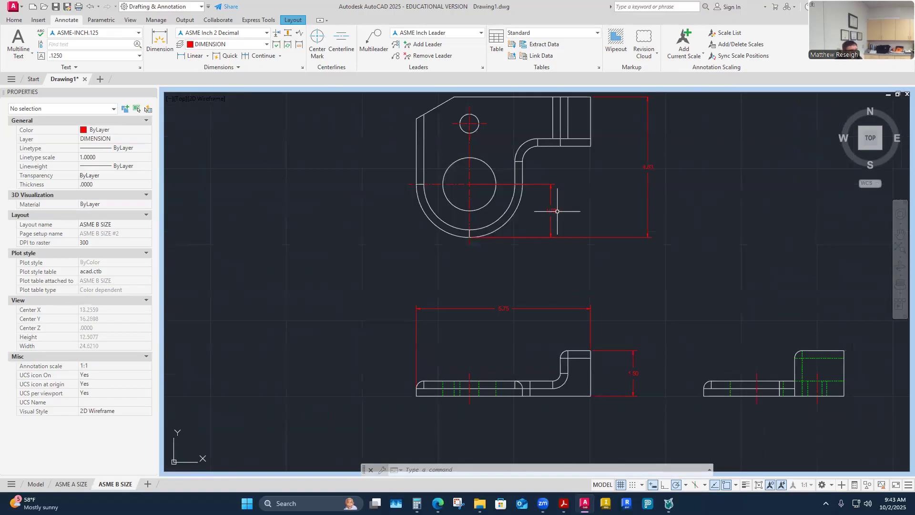
{"action": "scroll", "coordinate": [558, 211], "scroll_direction": "up", "scroll_amount": 2}
{"action": "left_click", "coordinate": [549, 210]}
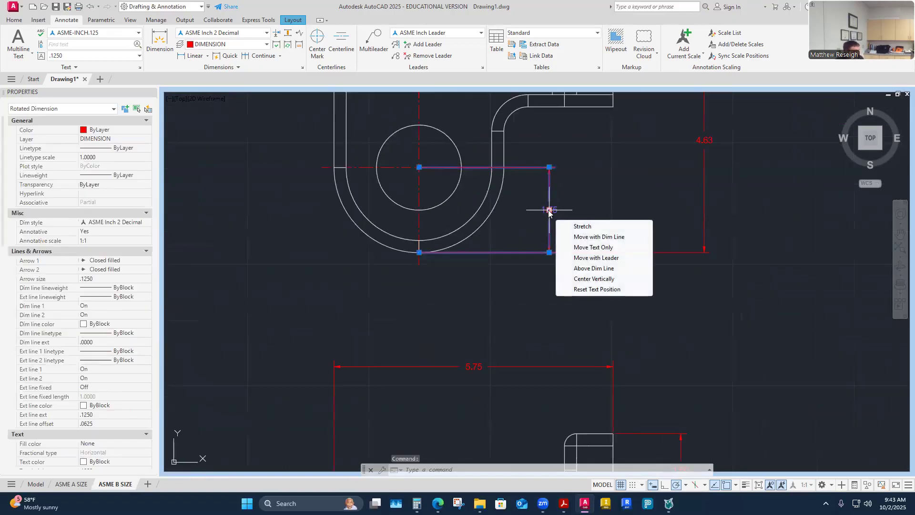
{"action": "key", "text": "Delete"}
{"action": "scroll", "coordinate": [595, 181], "scroll_direction": "down", "scroll_amount": 4}
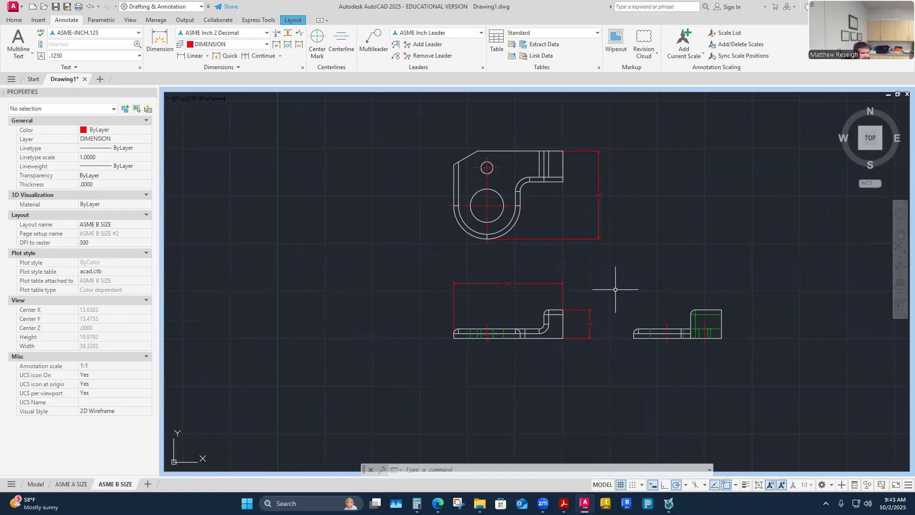
- Zoom in and out around the bracket's upper view
{"action": "scroll", "coordinate": [578, 215], "scroll_direction": "up", "scroll_amount": 2}
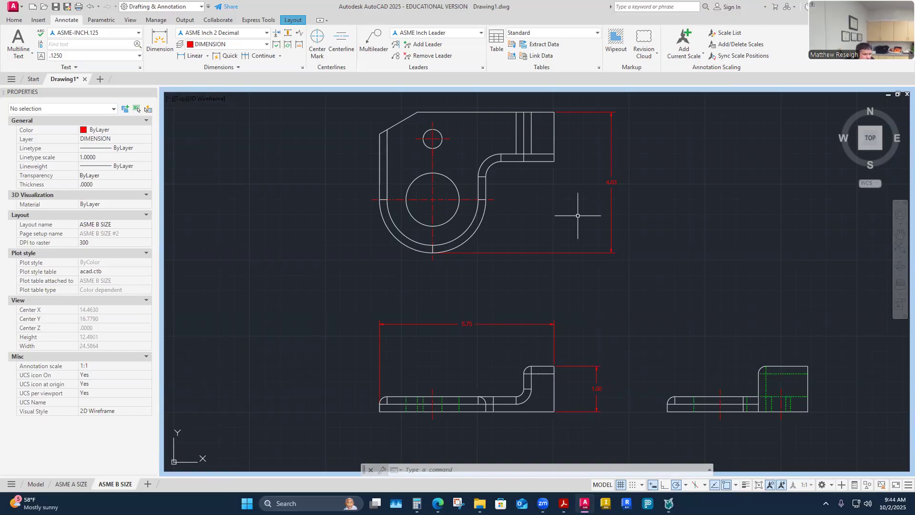
{"action": "scroll", "coordinate": [576, 419], "scroll_direction": "up", "scroll_amount": 4}
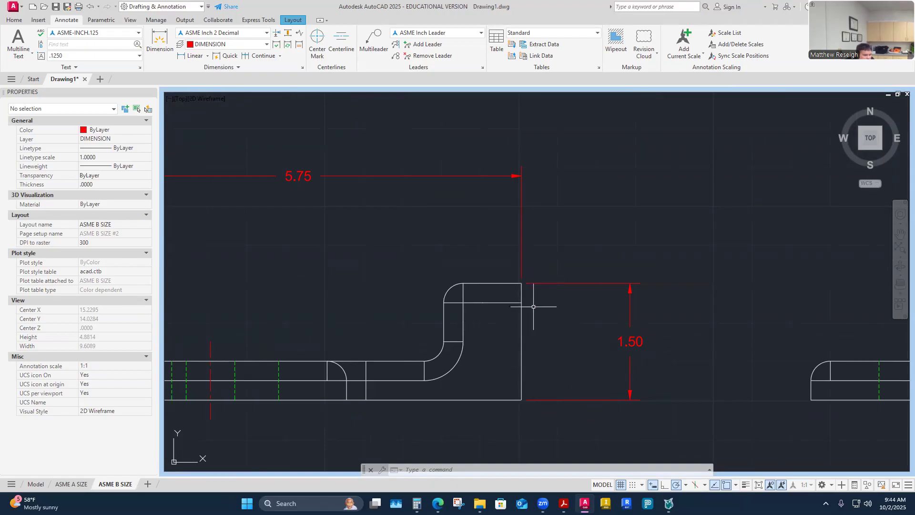
{"action": "scroll", "coordinate": [537, 367], "scroll_direction": "down", "scroll_amount": 2}
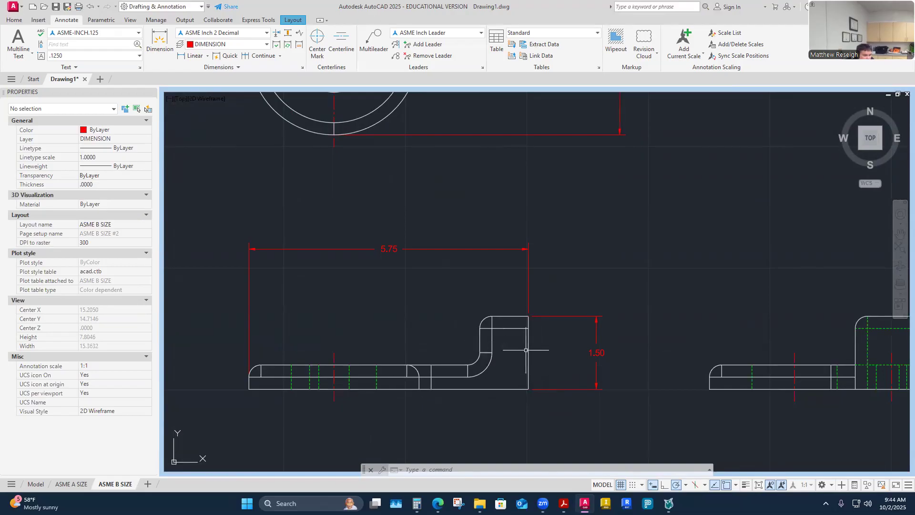
{"action": "scroll", "coordinate": [541, 363], "scroll_direction": "down", "scroll_amount": 2}
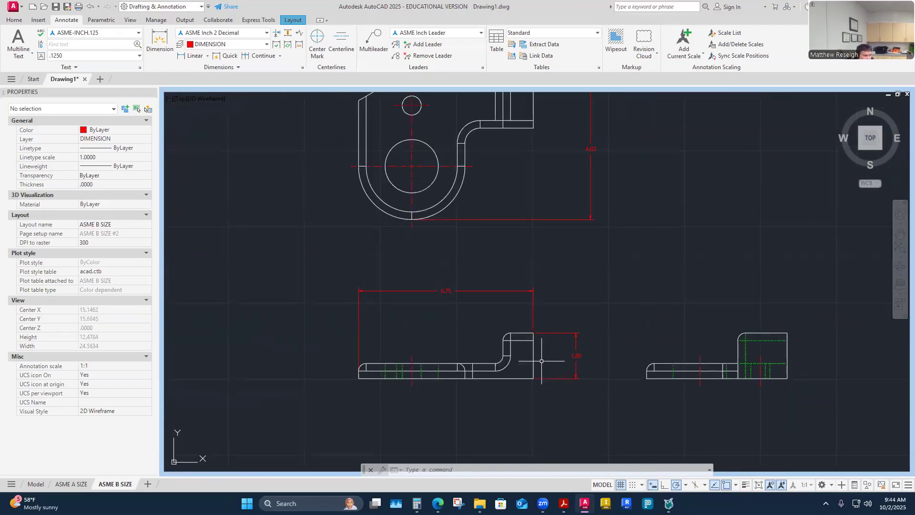
{"action": "scroll", "coordinate": [513, 356], "scroll_direction": "up", "scroll_amount": 2}
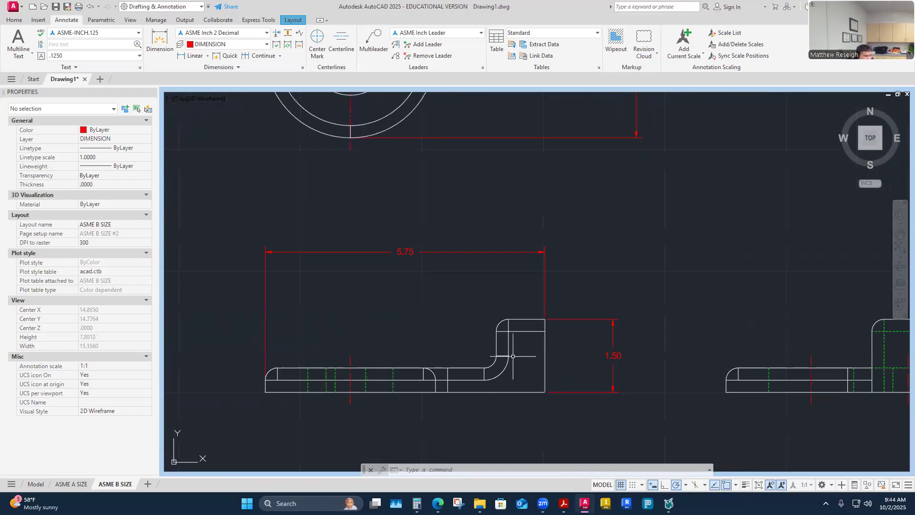
{"action": "scroll", "coordinate": [513, 356], "scroll_direction": "down", "scroll_amount": 2}
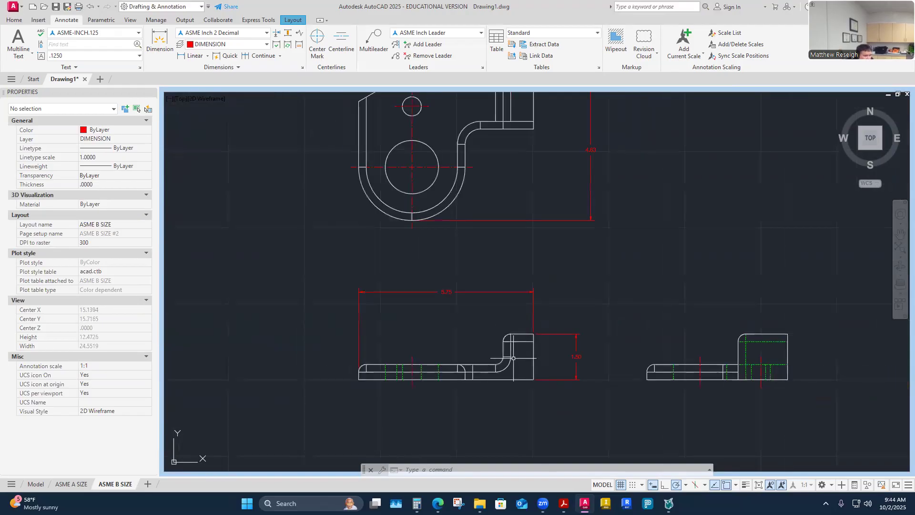
{"action": "scroll", "coordinate": [521, 213], "scroll_direction": "up", "scroll_amount": 2}
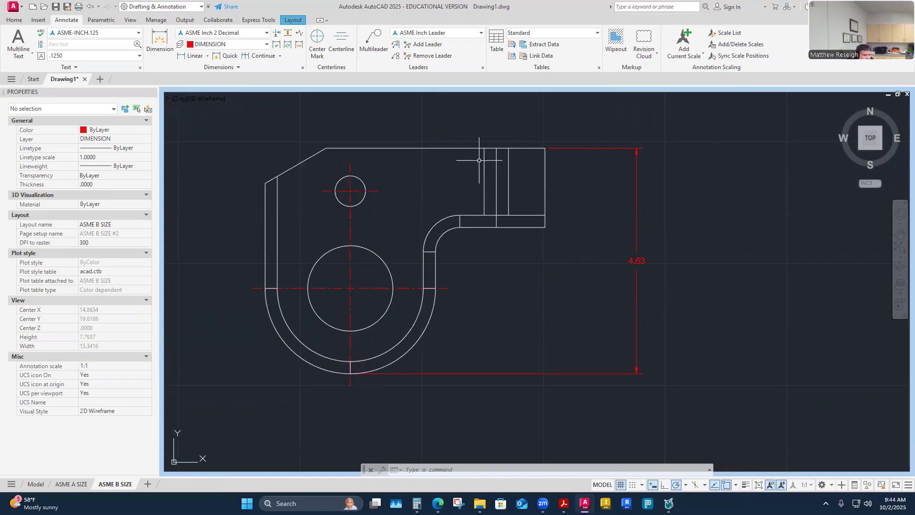
- Add a 1.00 horizontal dimension from the tab's corner to the arm's inner corner
{"action": "left_click", "coordinate": [160, 40]}
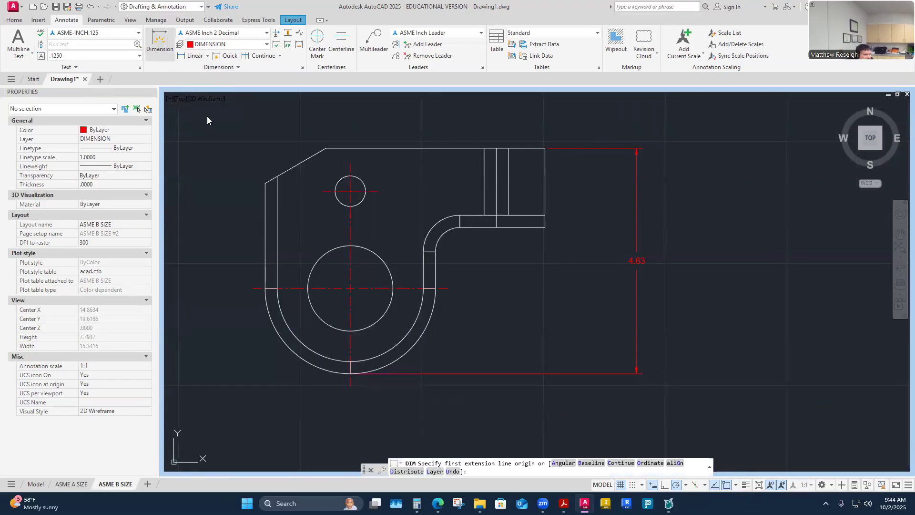
{"action": "scroll", "coordinate": [555, 217], "scroll_direction": "up", "scroll_amount": 2}
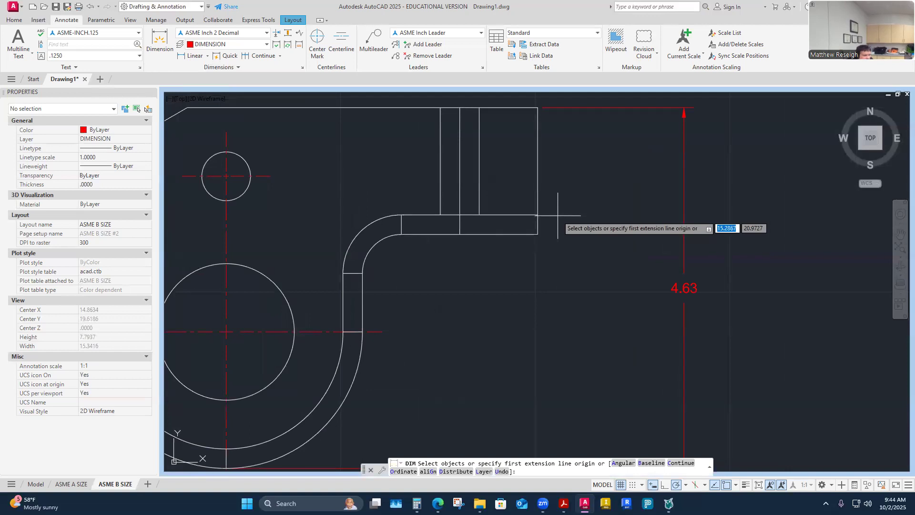
{"action": "left_click", "coordinate": [537, 234]}
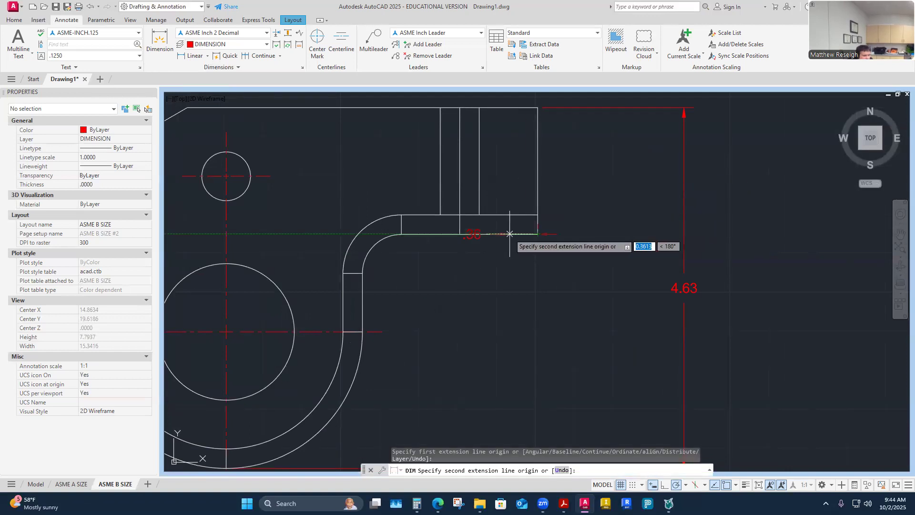
{"action": "left_click", "coordinate": [460, 215]}
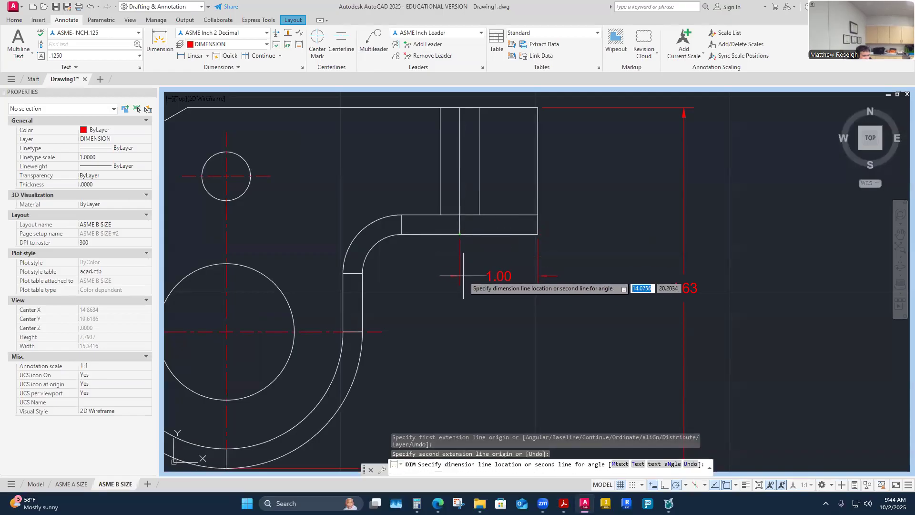
{"action": "left_click", "coordinate": [463, 276]}
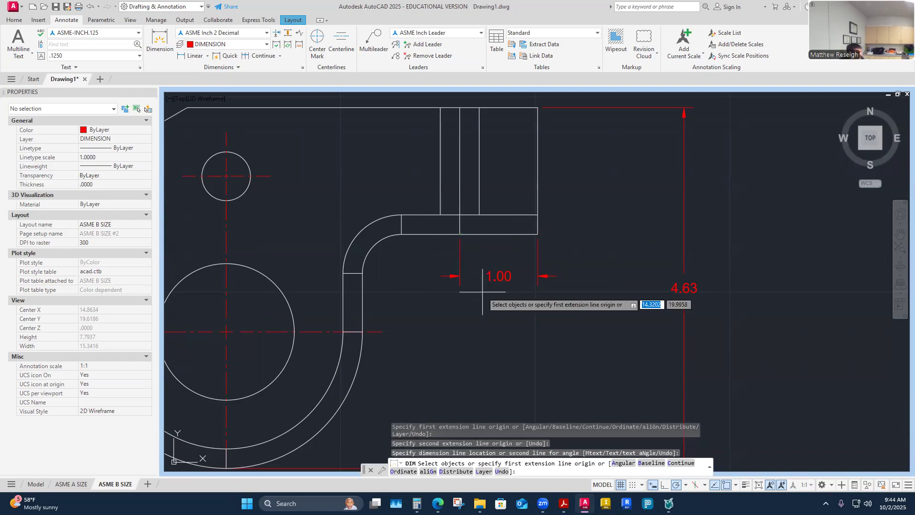
{"action": "key", "text": "Escape"}
{"action": "key", "text": "Escape"}
- Zoom out to review the dimensioned views
{"action": "scroll", "coordinate": [506, 291], "scroll_direction": "down", "scroll_amount": 4}
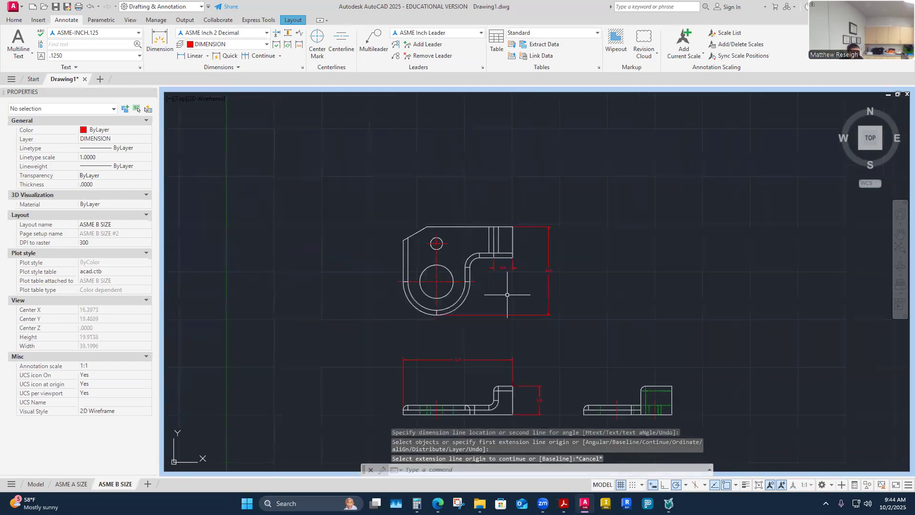
{"action": "scroll", "coordinate": [509, 405], "scroll_direction": "up", "scroll_amount": 2}
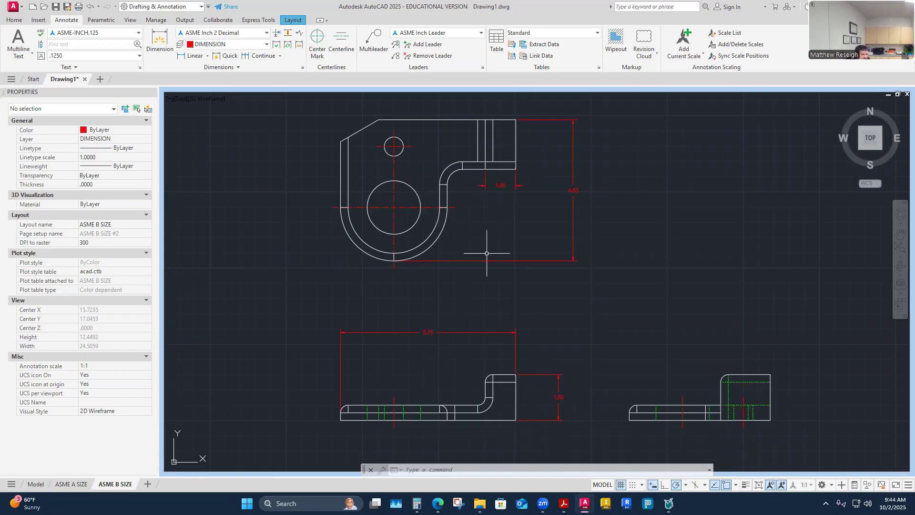
{"action": "scroll", "coordinate": [501, 413], "scroll_direction": "up", "scroll_amount": 2}
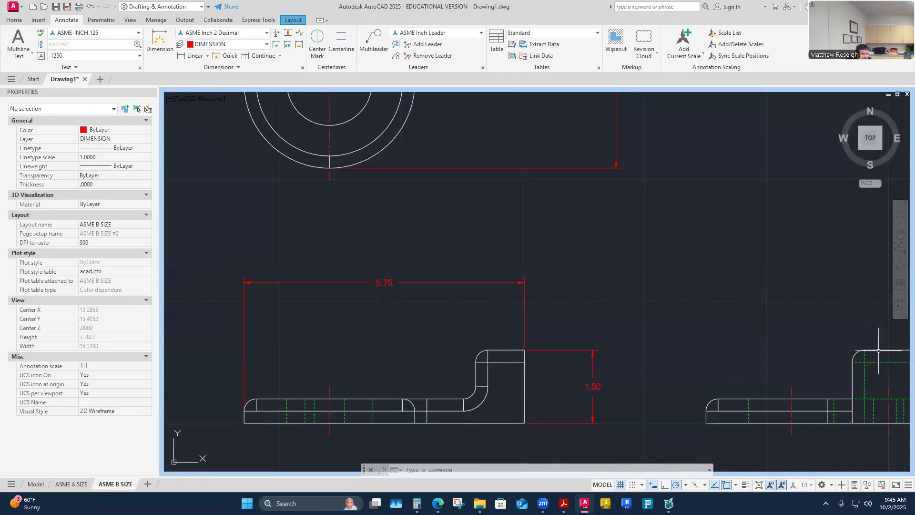
{"action": "scroll", "coordinate": [879, 350], "scroll_direction": "down", "scroll_amount": 1}
{"action": "scroll", "coordinate": [767, 321], "scroll_direction": "up", "scroll_amount": 3}
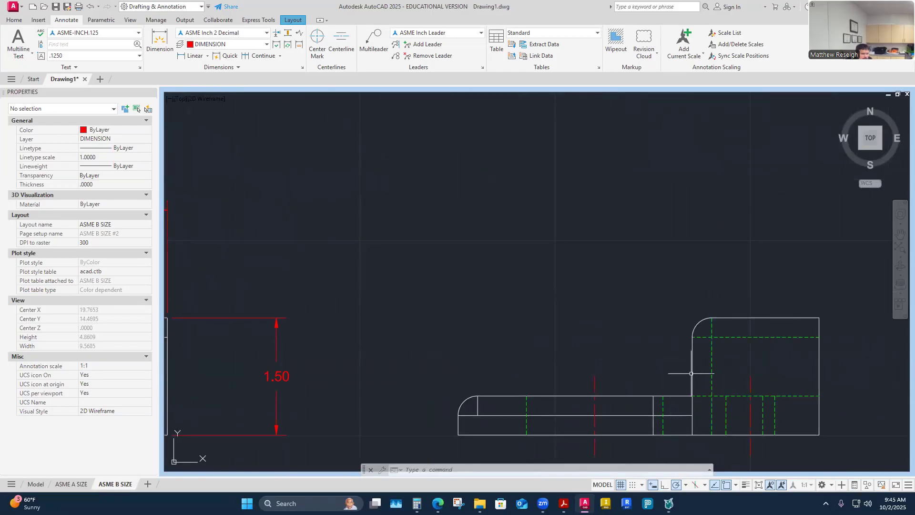
{"action": "scroll", "coordinate": [691, 377], "scroll_direction": "down", "scroll_amount": 2}
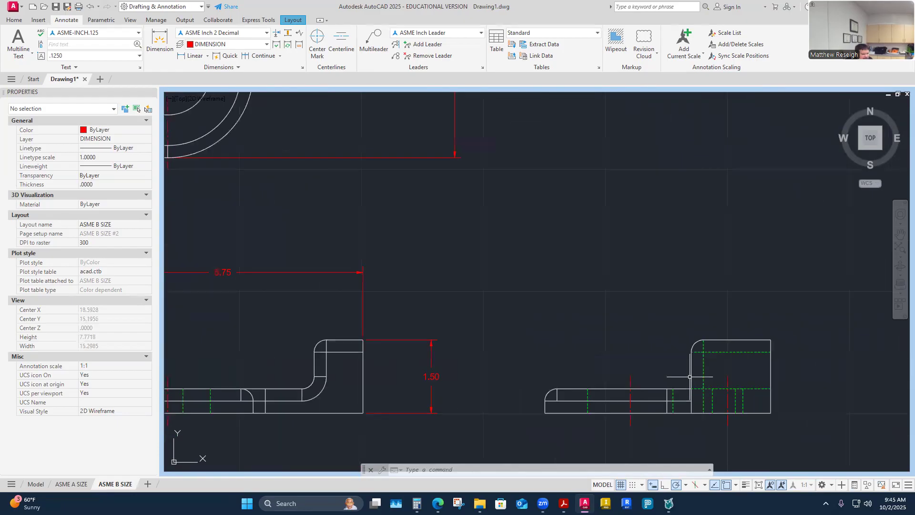
{"action": "scroll", "coordinate": [689, 377], "scroll_direction": "down", "scroll_amount": 2}
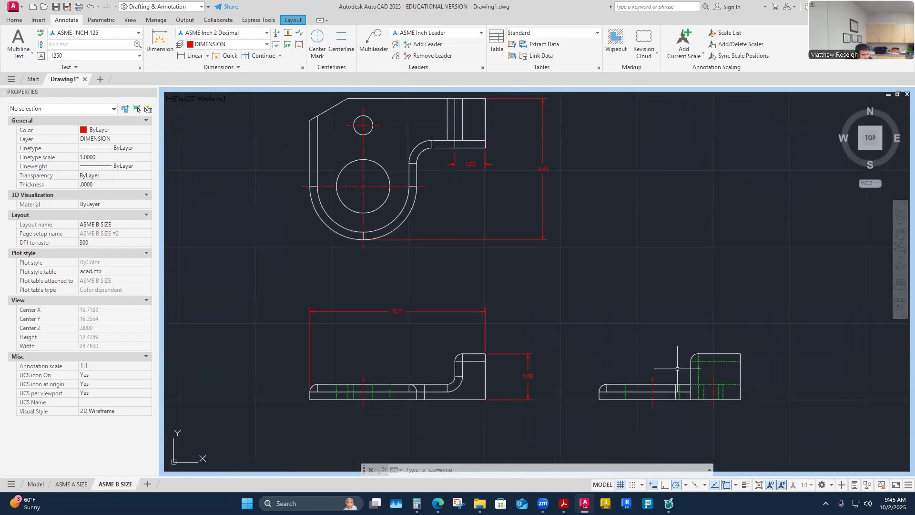
- Place a 1.00 vertical dimension from the bend's top to its lower end beside the front view
{"action": "scroll", "coordinate": [664, 367], "scroll_direction": "down", "scroll_amount": 2}
{"action": "scroll", "coordinate": [429, 405], "scroll_direction": "up", "scroll_amount": 2}
{"action": "left_click", "coordinate": [159, 48]}
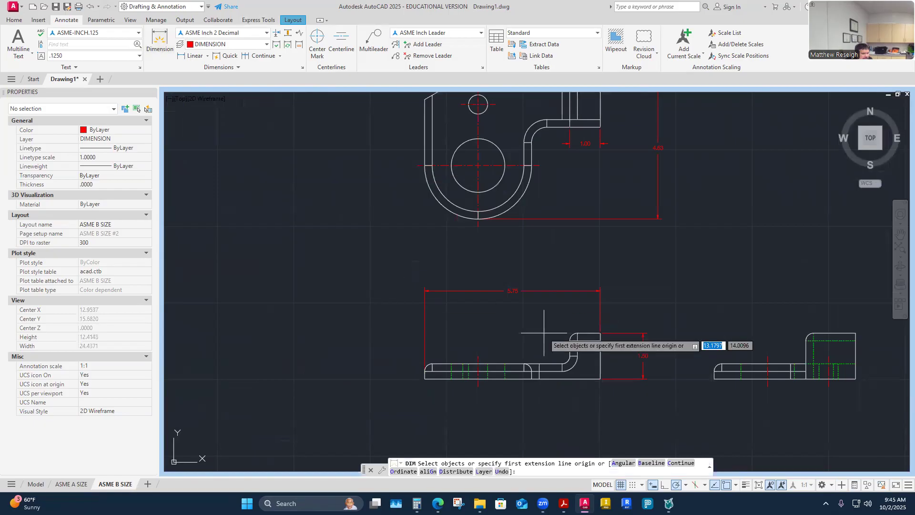
{"action": "scroll", "coordinate": [620, 348], "scroll_direction": "up", "scroll_amount": 2}
{"action": "key", "text": "Return"}
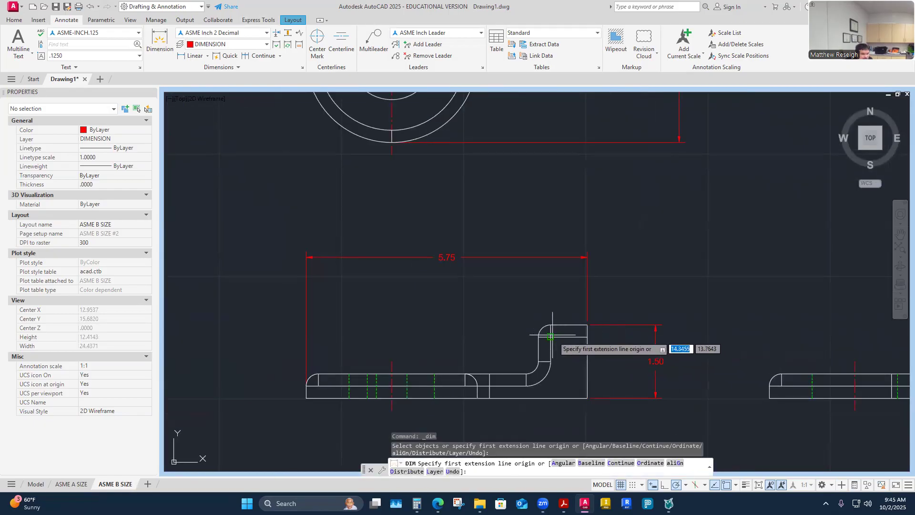
{"action": "left_click", "coordinate": [550, 326]}
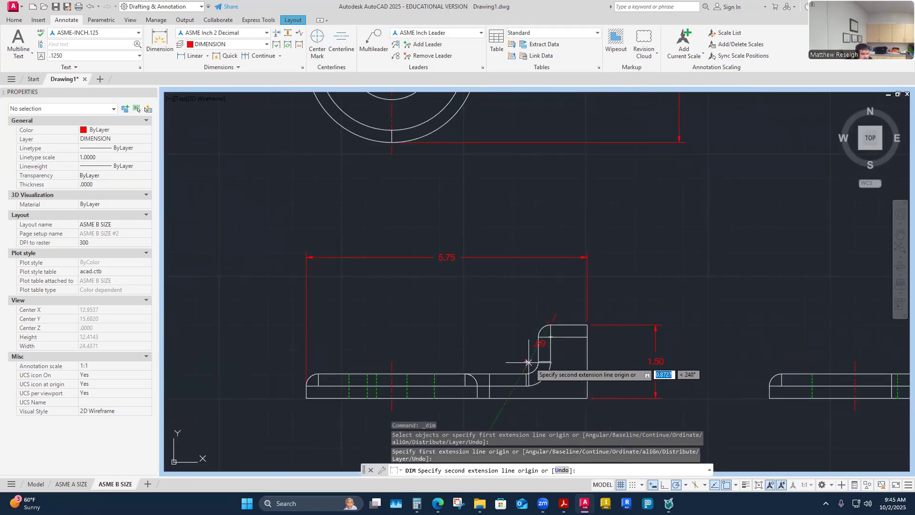
{"action": "left_click", "coordinate": [526, 374]}
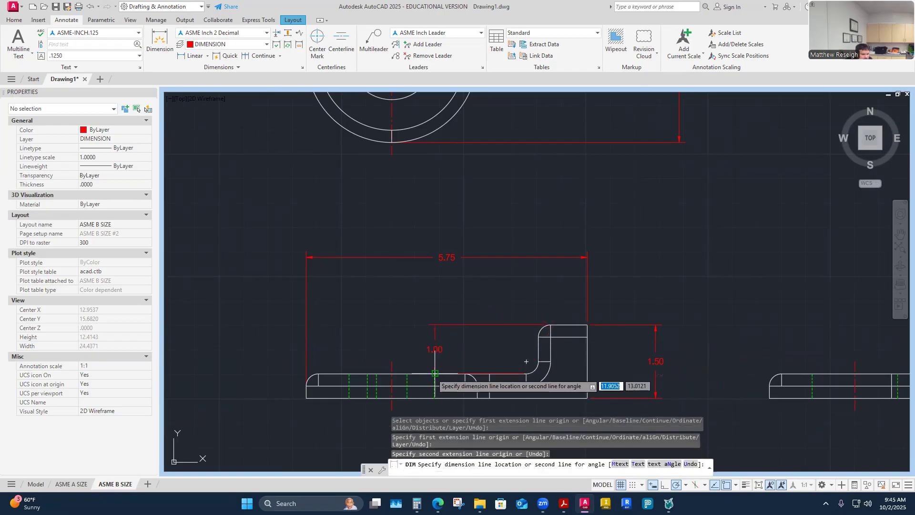
{"action": "left_click", "coordinate": [612, 350]}
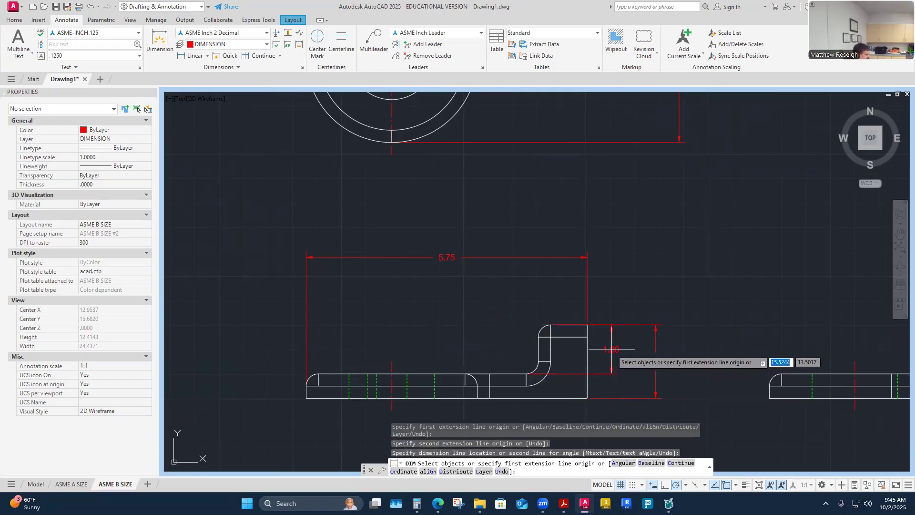
{"action": "key", "text": "Return"}
- Stretch the 1.00 dimension's upper extension line to the top corner
{"action": "scroll", "coordinate": [611, 348], "scroll_direction": "up", "scroll_amount": 2}
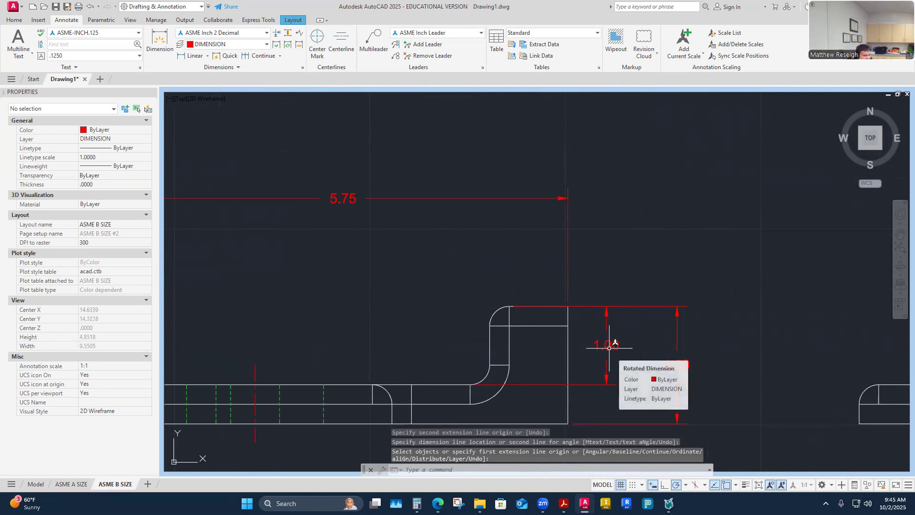
{"action": "scroll", "coordinate": [609, 348], "scroll_direction": "down", "scroll_amount": 2}
{"action": "scroll", "coordinate": [609, 348], "scroll_direction": "down", "scroll_amount": 2}
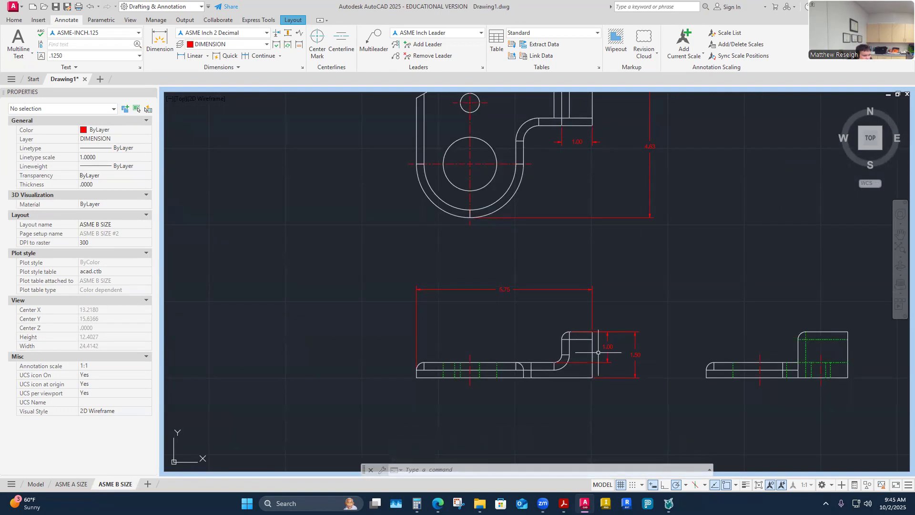
{"action": "scroll", "coordinate": [599, 352], "scroll_direction": "up", "scroll_amount": 3}
{"action": "left_click", "coordinate": [624, 339]}
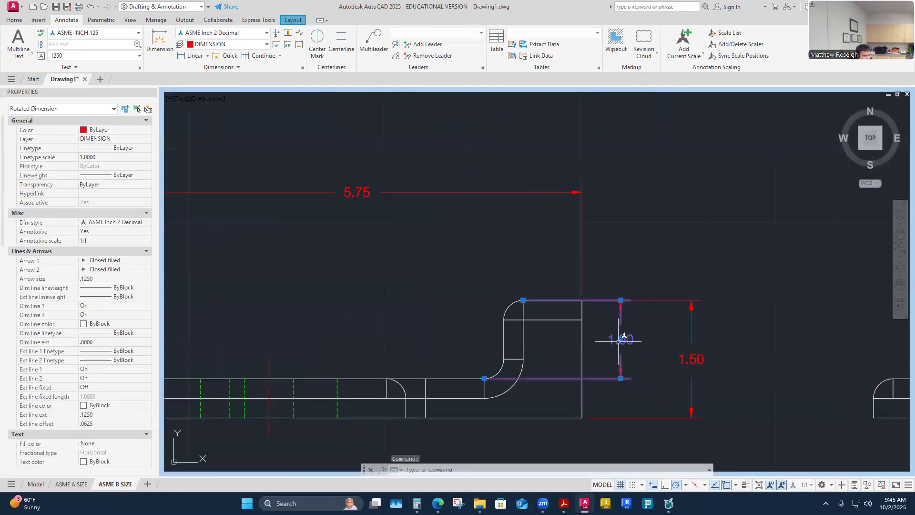
{"action": "left_click", "coordinate": [523, 299]}
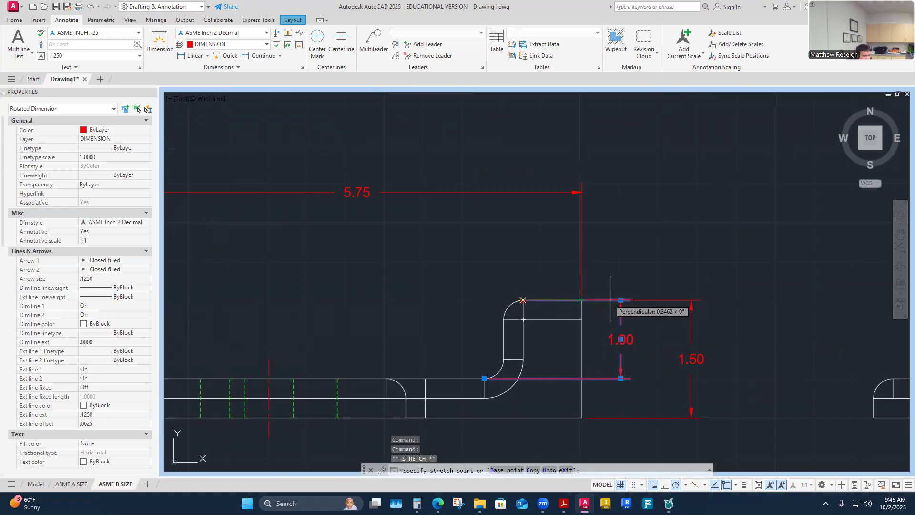
{"action": "left_click", "coordinate": [582, 300]}
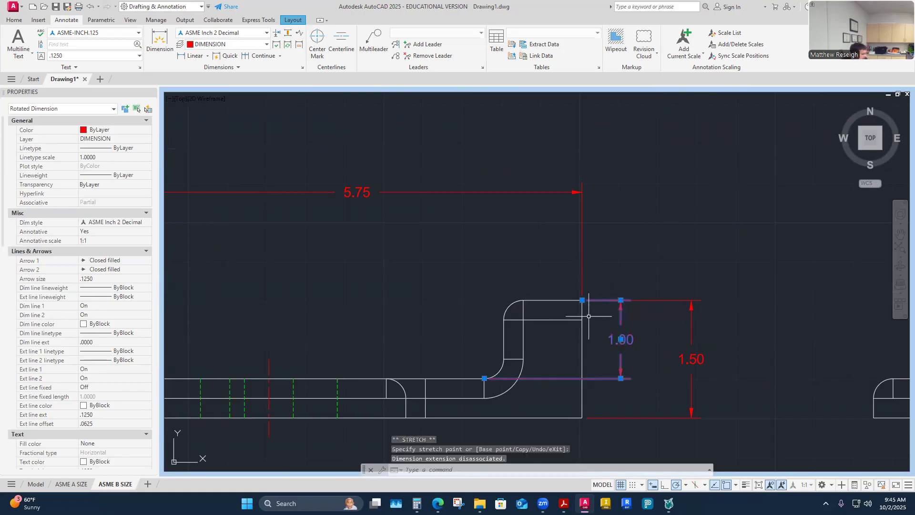
{"action": "key", "text": "Escape"}
{"action": "scroll", "coordinate": [588, 319], "scroll_direction": "down", "scroll_amount": 2}
{"action": "scroll", "coordinate": [605, 310], "scroll_direction": "up", "scroll_amount": 2}
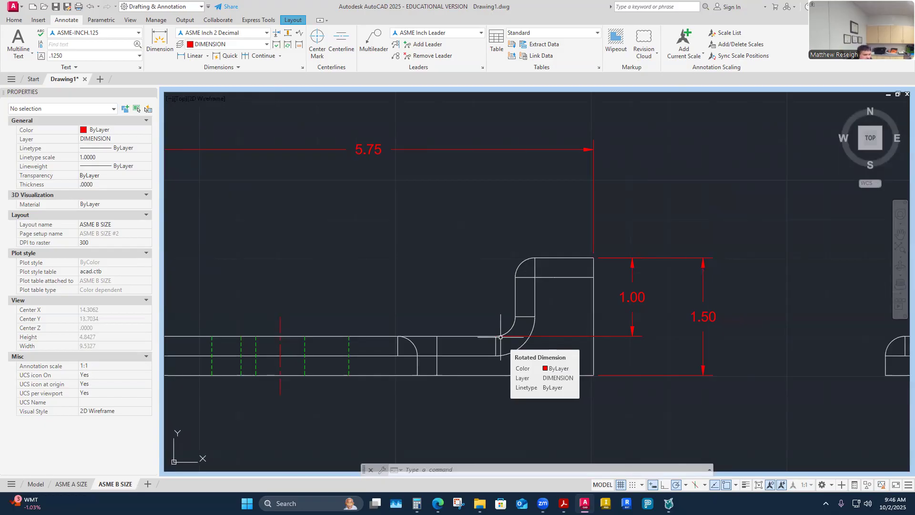
- Place a 1.00 dimension from the raised block's top-left corner to the base top, left of the side view
{"action": "scroll", "coordinate": [501, 337], "scroll_direction": "down", "scroll_amount": 5}
{"action": "scroll", "coordinate": [650, 260], "scroll_direction": "up", "scroll_amount": 4}
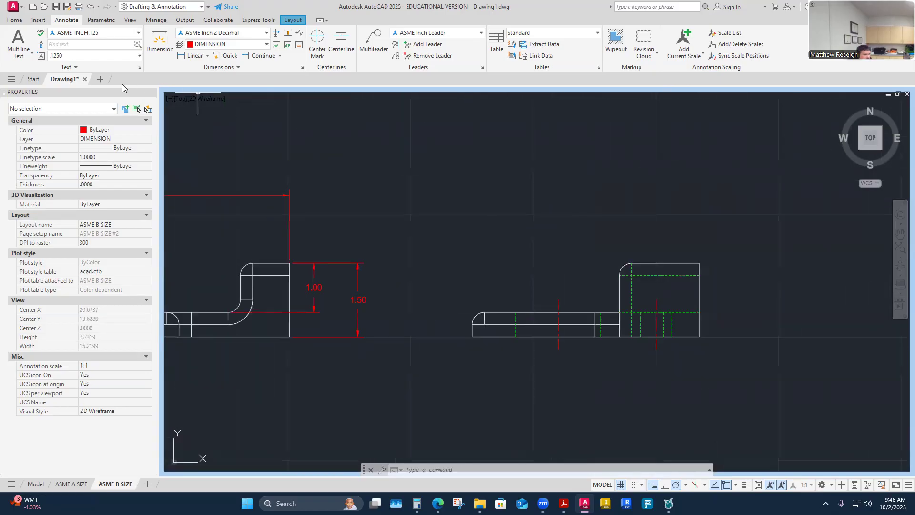
{"action": "left_click", "coordinate": [157, 47]}
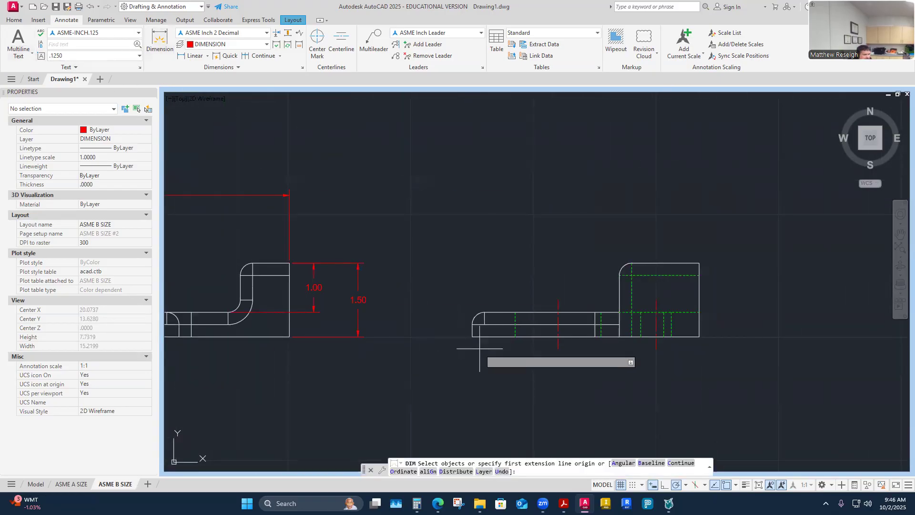
{"action": "left_click", "coordinate": [631, 263]}
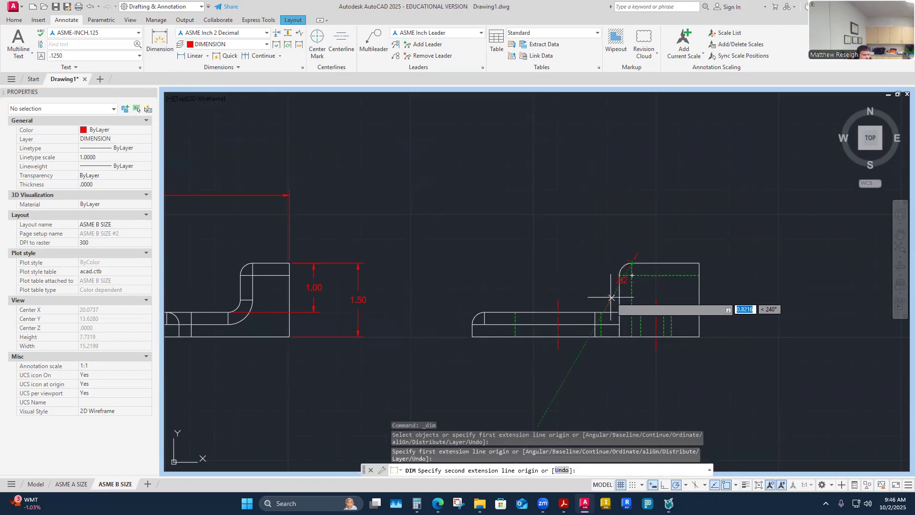
{"action": "left_click", "coordinate": [620, 312]}
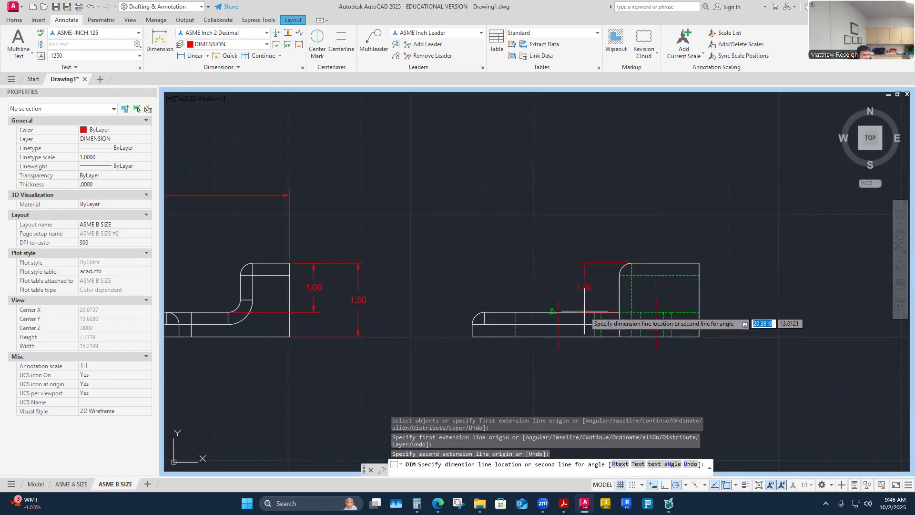
{"action": "left_click", "coordinate": [442, 312]}
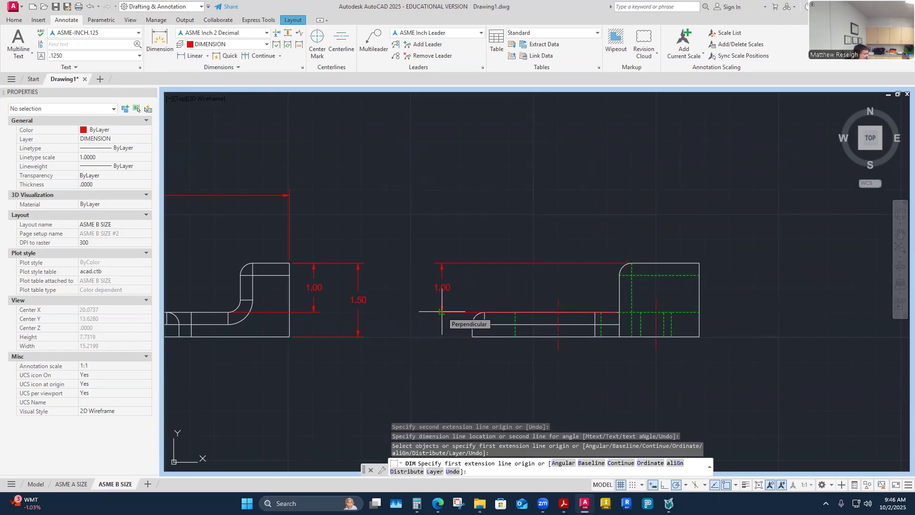
{"action": "key", "text": "Return"}
- Move the 1.00 dimension's lower extension line to the arc's end
{"action": "scroll", "coordinate": [544, 309], "scroll_direction": "up", "scroll_amount": 4}
{"action": "key", "text": "Escape"}
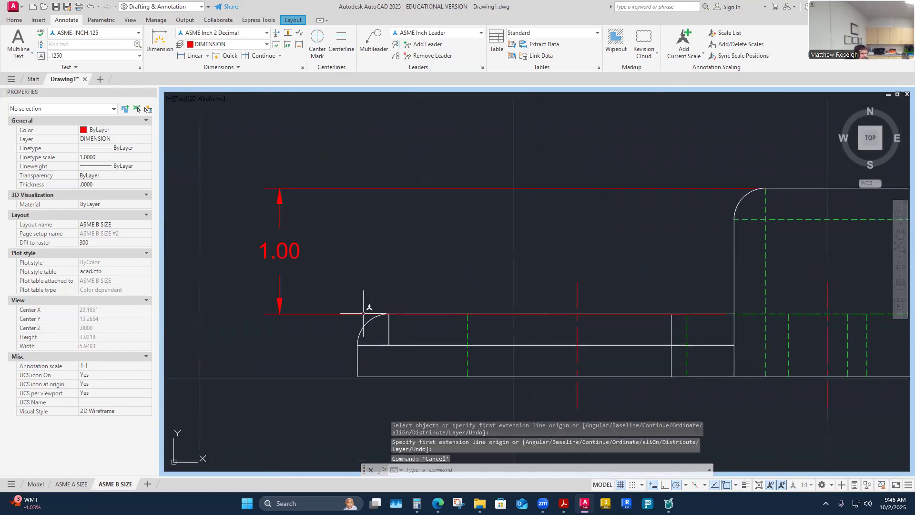
{"action": "left_click", "coordinate": [370, 313]}
{"action": "left_click", "coordinate": [734, 313]}
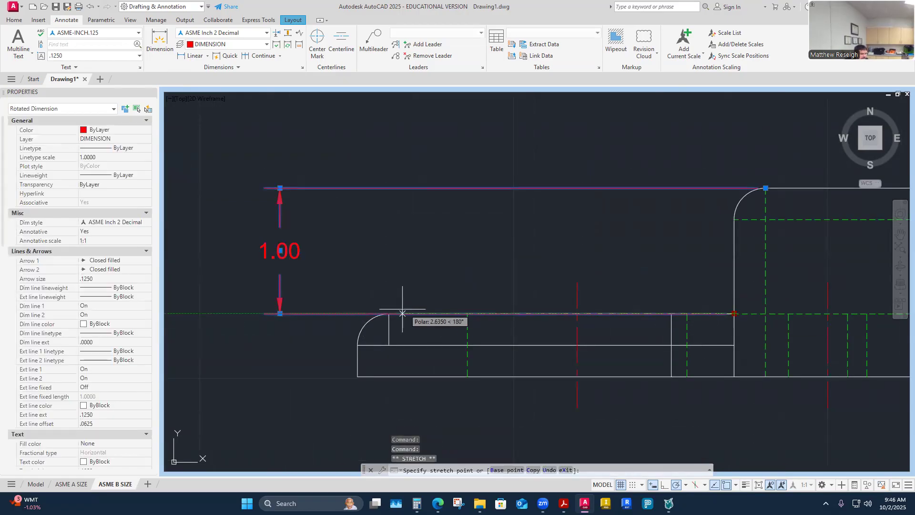
{"action": "left_click", "coordinate": [389, 314]}
{"action": "key", "text": "Escape"}
- Look over the views, then start another dimension and cancel it
{"action": "scroll", "coordinate": [433, 263], "scroll_direction": "down", "scroll_amount": 2}
{"action": "scroll", "coordinate": [433, 263], "scroll_direction": "down", "scroll_amount": 3}
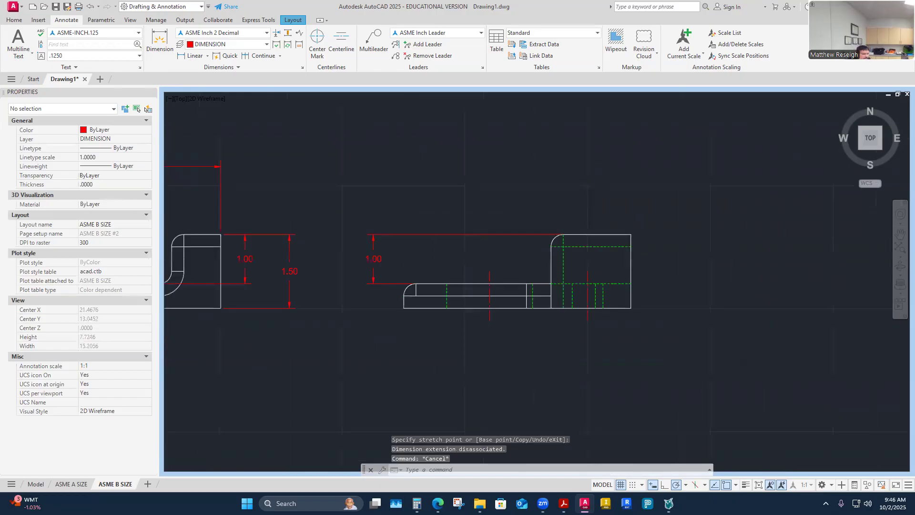
{"action": "scroll", "coordinate": [317, 303], "scroll_direction": "up", "scroll_amount": 2}
{"action": "scroll", "coordinate": [330, 292], "scroll_direction": "down", "scroll_amount": 2}
{"action": "scroll", "coordinate": [330, 292], "scroll_direction": "up", "scroll_amount": 2}
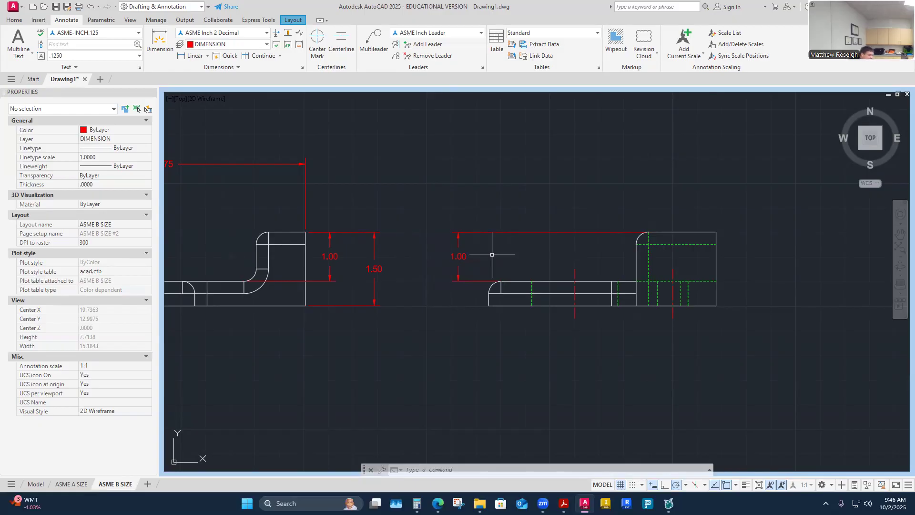
{"action": "scroll", "coordinate": [491, 255], "scroll_direction": "down", "scroll_amount": 4}
{"action": "scroll", "coordinate": [454, 260], "scroll_direction": "up", "scroll_amount": 2}
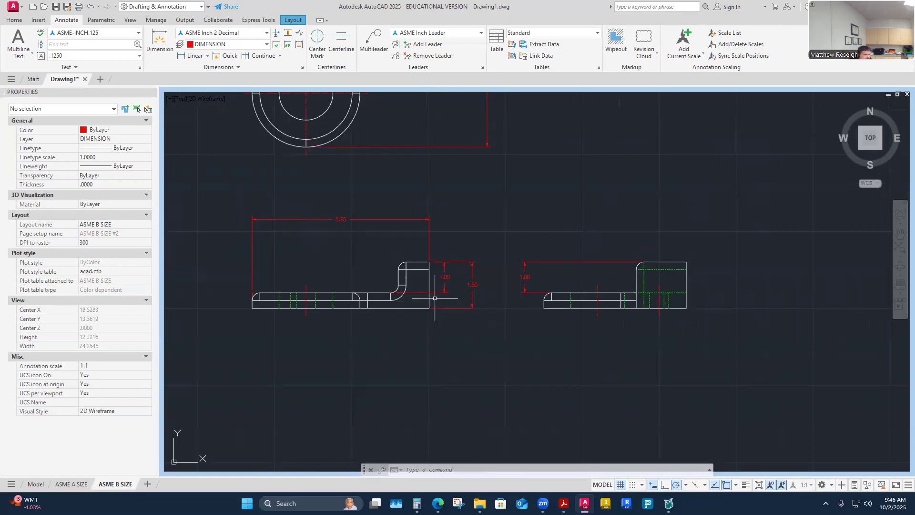
{"action": "scroll", "coordinate": [556, 309], "scroll_direction": "up", "scroll_amount": 2}
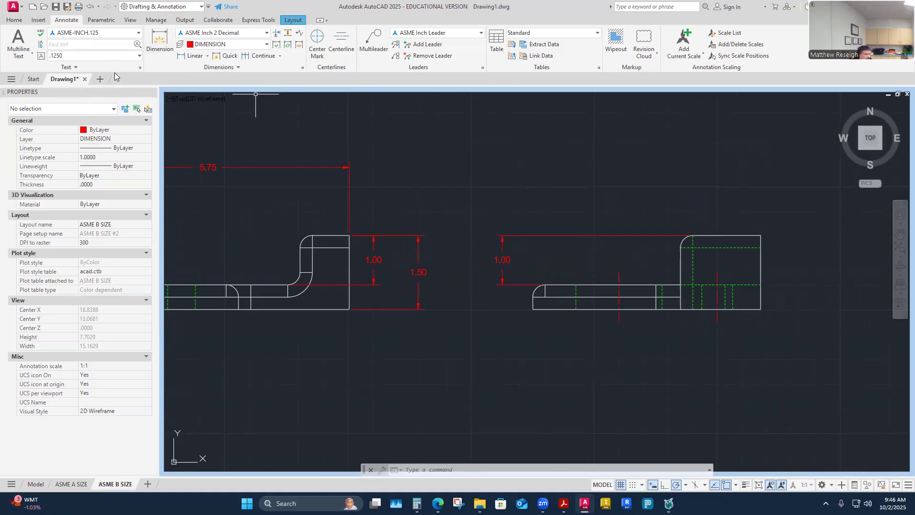
{"action": "left_click", "coordinate": [161, 43]}
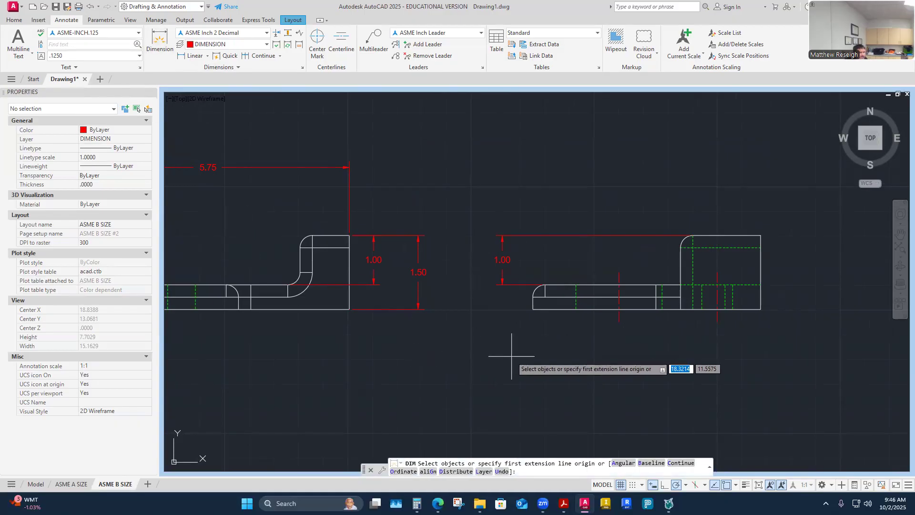
{"action": "key", "text": "Escape"}
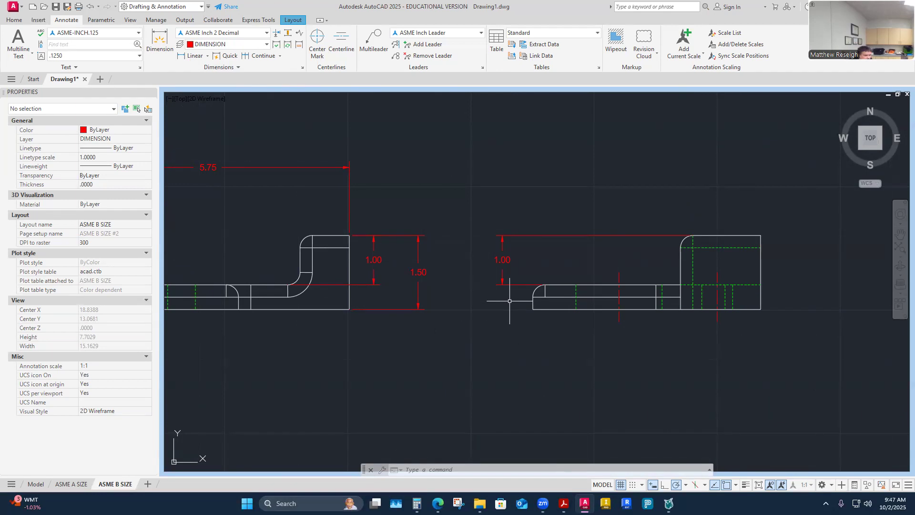
{"action": "scroll", "coordinate": [509, 301], "scroll_direction": "down", "scroll_amount": 4}
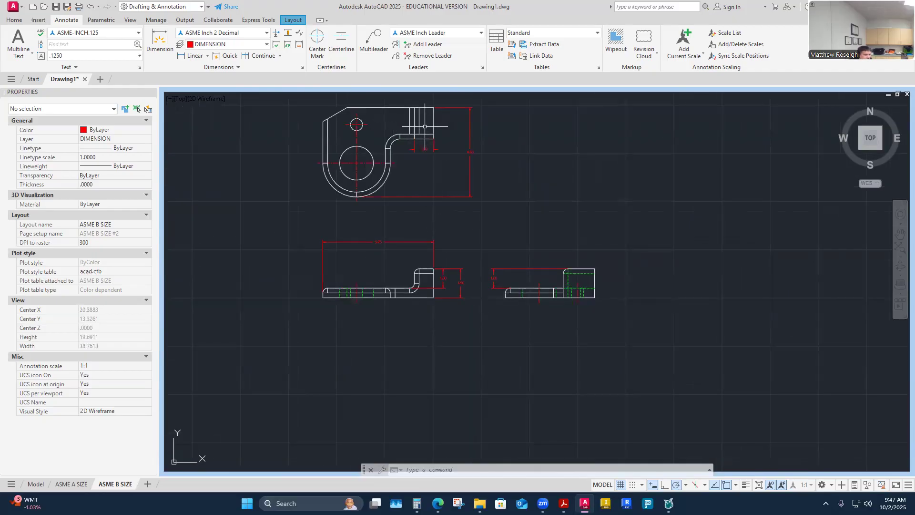
{"action": "scroll", "coordinate": [500, 294], "scroll_direction": "up", "scroll_amount": 2}
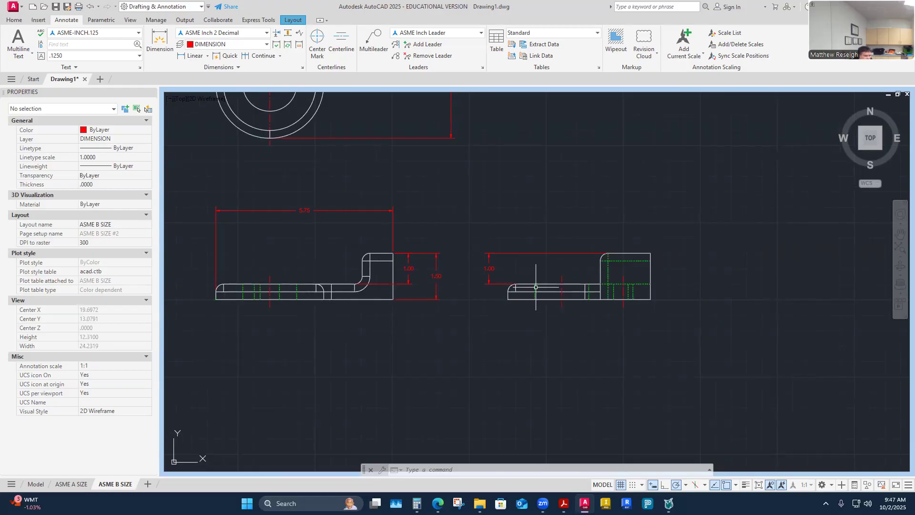
- Dimension the .50 offset from the side view's bottom-left corner to the fillet's top end
{"action": "scroll", "coordinate": [526, 298], "scroll_direction": "up", "scroll_amount": 2}
{"action": "left_click", "coordinate": [160, 40]}
{"action": "scroll", "coordinate": [515, 324], "scroll_direction": "up", "scroll_amount": 3}
{"action": "left_click", "coordinate": [467, 294]}
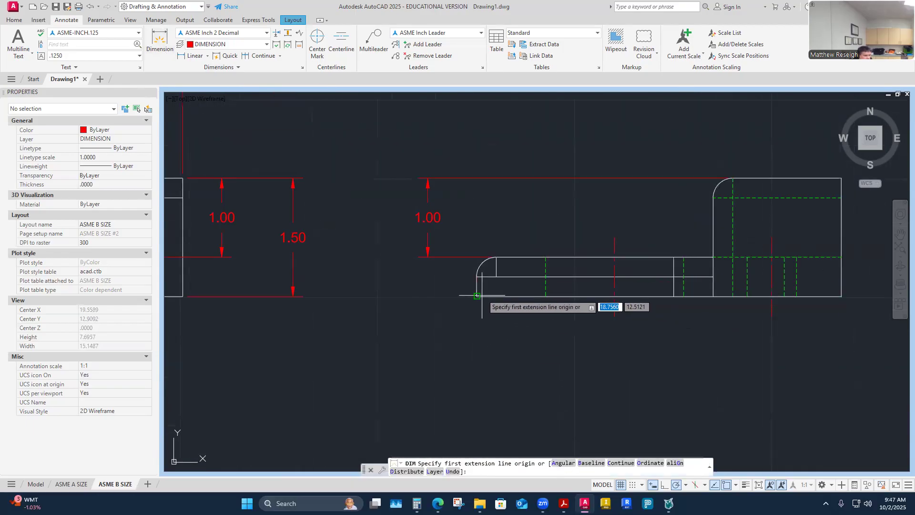
{"action": "left_click", "coordinate": [477, 296]}
{"action": "left_click", "coordinate": [496, 257]}
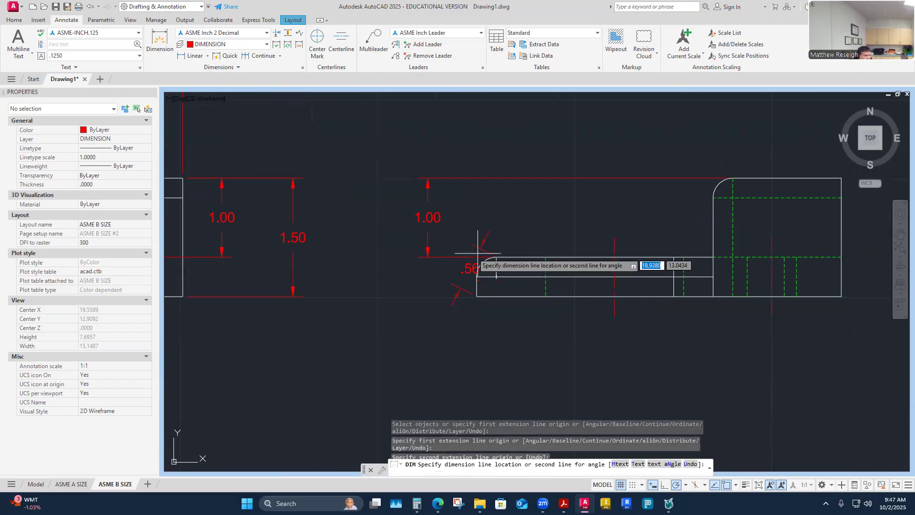
{"action": "left_click", "coordinate": [374, 282]}
{"action": "key", "text": "Escape"}
- Delete both 1.00 dimensions
{"action": "left_click", "coordinate": [432, 222]}
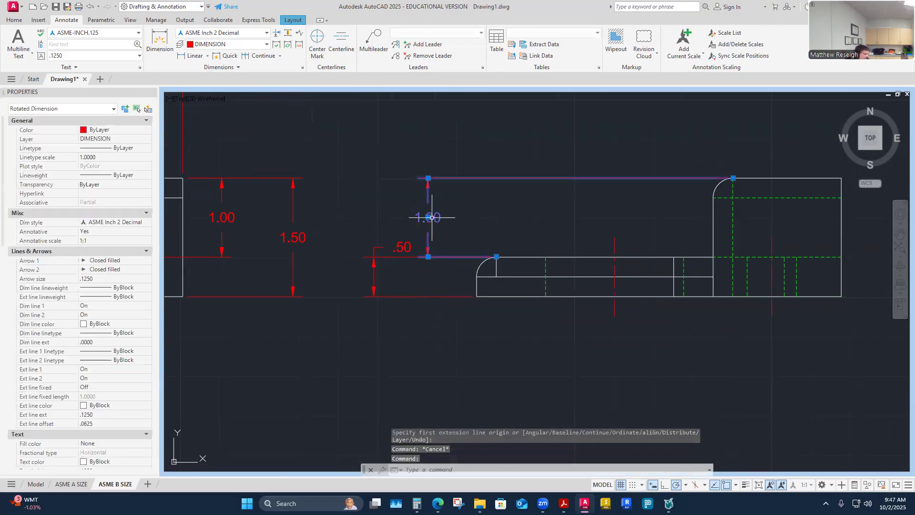
{"action": "key", "text": "Delete"}
{"action": "scroll", "coordinate": [422, 216], "scroll_direction": "down", "scroll_amount": 4}
{"action": "scroll", "coordinate": [367, 243], "scroll_direction": "up", "scroll_amount": 4}
{"action": "left_click", "coordinate": [369, 241]}
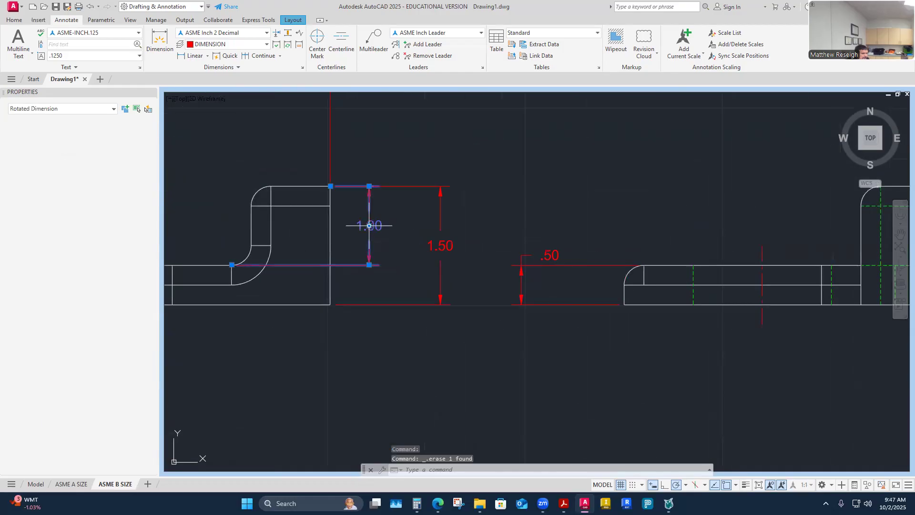
{"action": "key", "text": "Delete"}
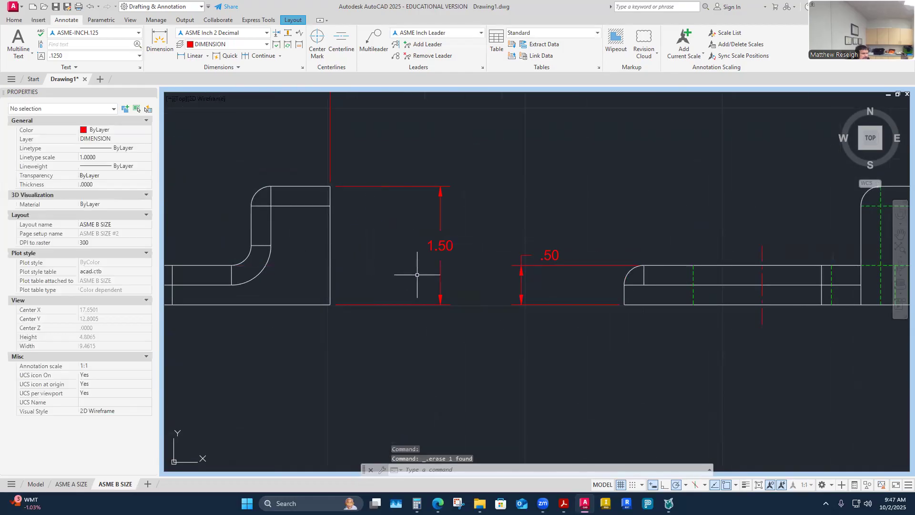
{"action": "scroll", "coordinate": [417, 273], "scroll_direction": "down", "scroll_amount": 2}
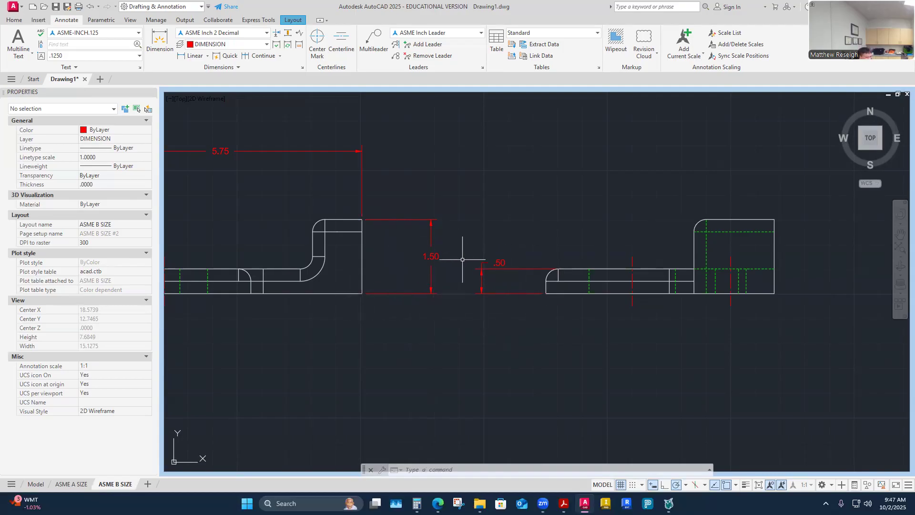
- Move the .50 text between its extension lines
{"action": "scroll", "coordinate": [585, 316], "scroll_direction": "up", "scroll_amount": 4}
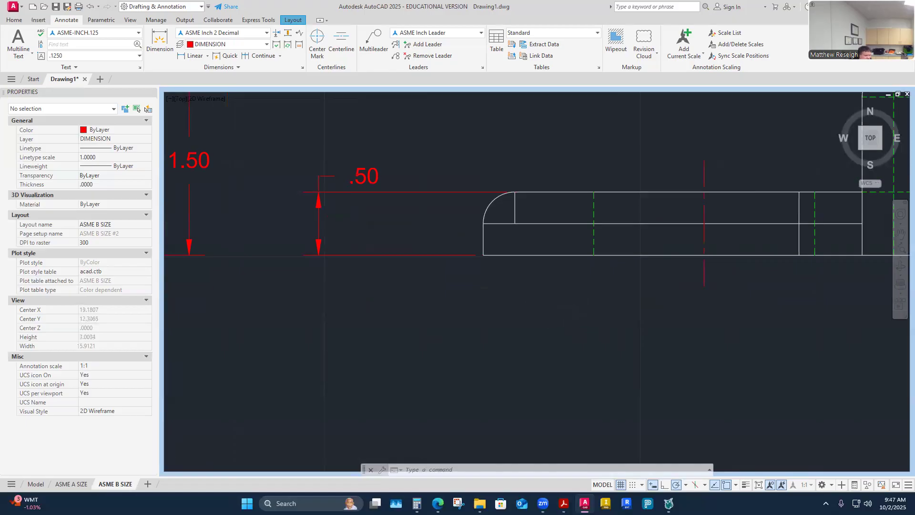
{"action": "scroll", "coordinate": [553, 305], "scroll_direction": "down", "scroll_amount": 4}
{"action": "scroll", "coordinate": [477, 253], "scroll_direction": "up", "scroll_amount": 2}
{"action": "left_click", "coordinate": [479, 250]}
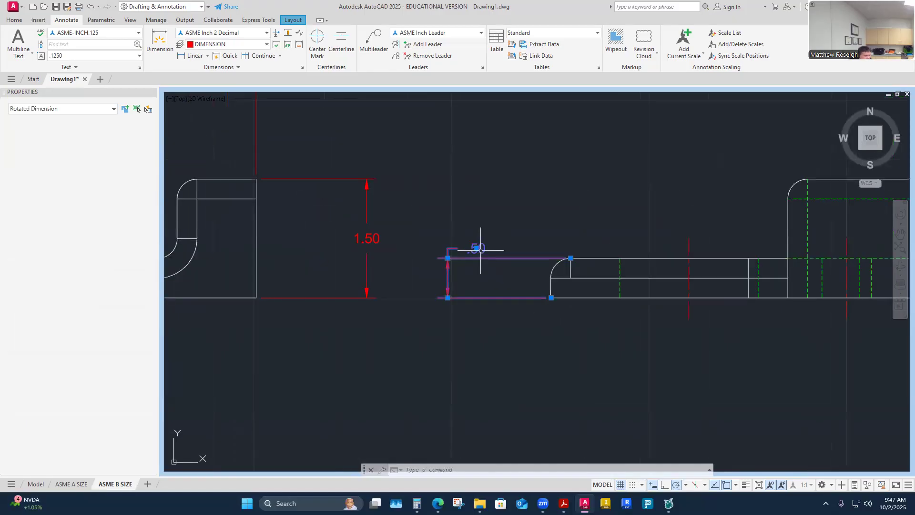
{"action": "left_click", "coordinate": [470, 250]}
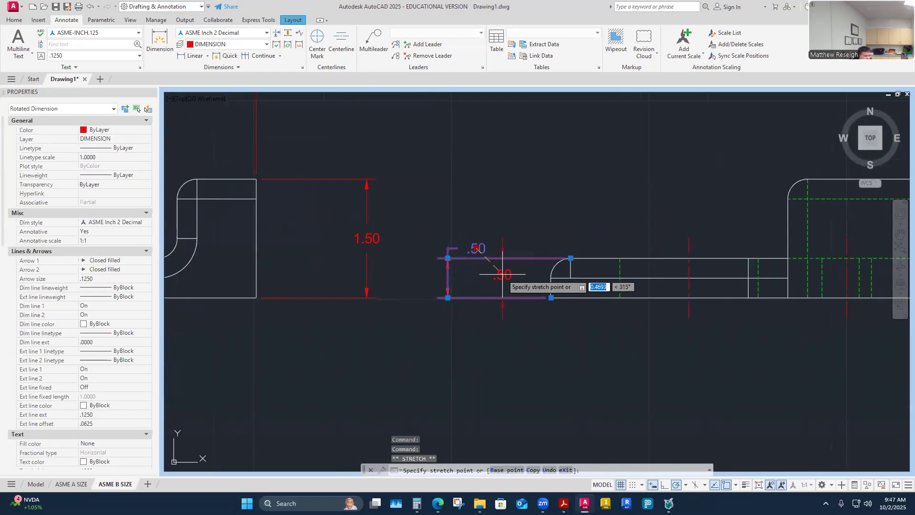
{"action": "left_click", "coordinate": [477, 274]}
{"action": "key", "text": "Escape"}
{"action": "key", "text": "Escape"}
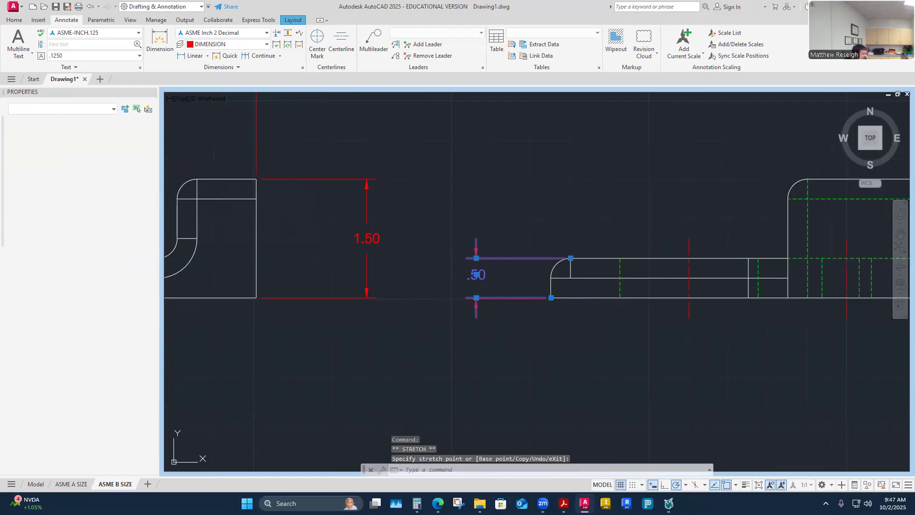
{"action": "scroll", "coordinate": [507, 204], "scroll_direction": "down", "scroll_amount": 4}
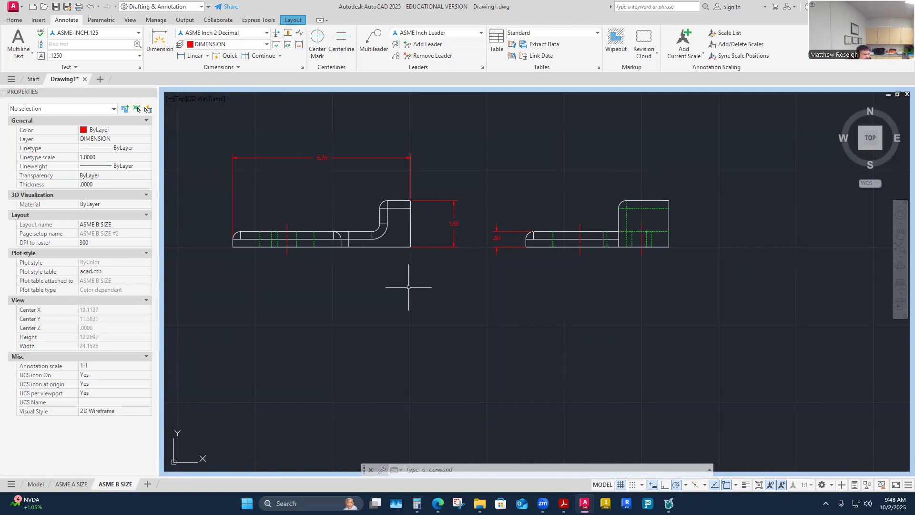
{"action": "scroll", "coordinate": [448, 290], "scroll_direction": "down", "scroll_amount": 3}
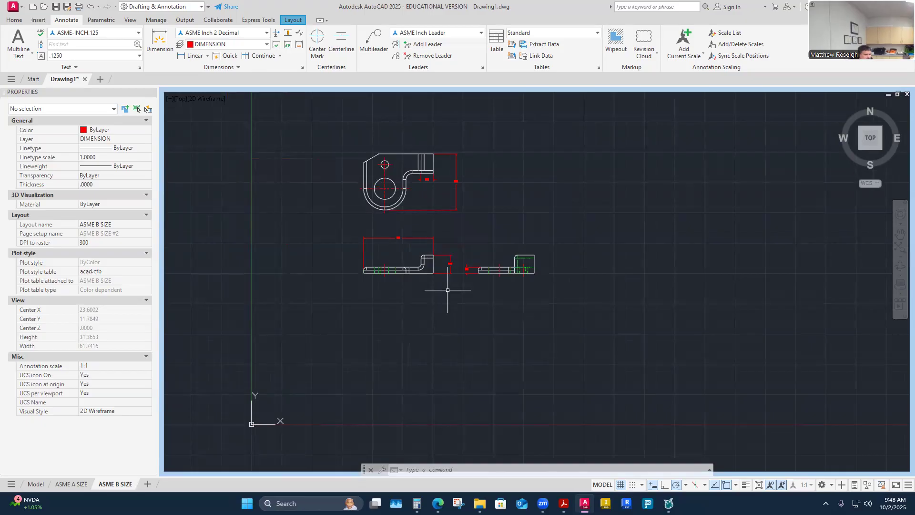
{"action": "scroll", "coordinate": [444, 250], "scroll_direction": "up", "scroll_amount": 2}
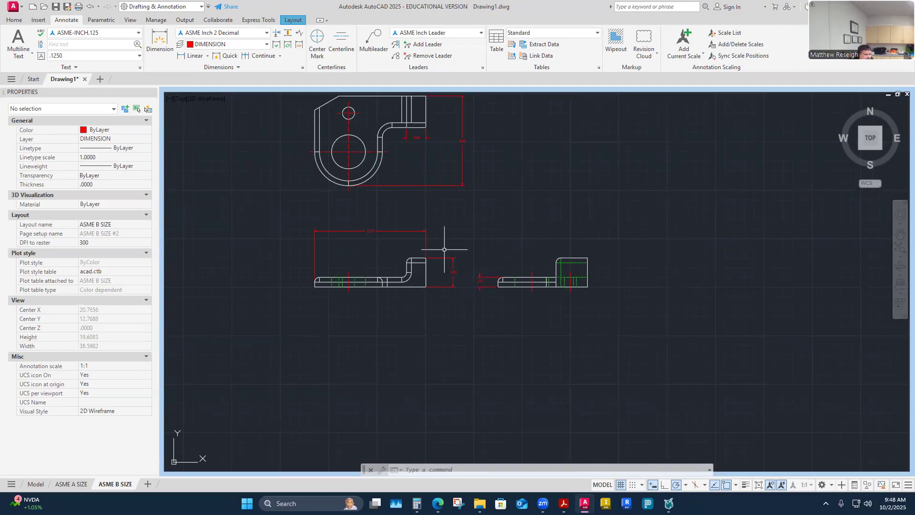
{"action": "scroll", "coordinate": [444, 250], "scroll_direction": "down", "scroll_amount": 2}
{"action": "scroll", "coordinate": [414, 150], "scroll_direction": "up", "scroll_amount": 2}
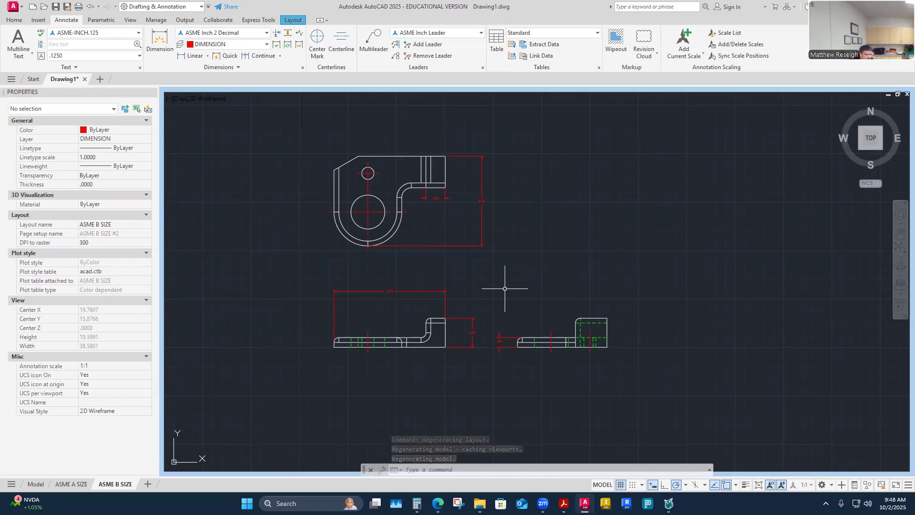
{"action": "scroll", "coordinate": [465, 336], "scroll_direction": "up", "scroll_amount": 2}
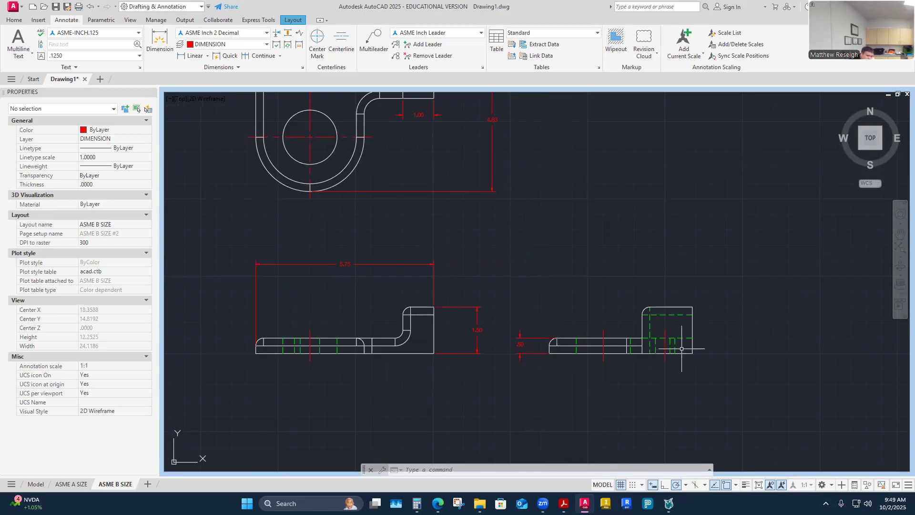
{"action": "scroll", "coordinate": [649, 333], "scroll_direction": "down", "scroll_amount": 2}
{"action": "scroll", "coordinate": [654, 327], "scroll_direction": "up", "scroll_amount": 2}
{"action": "scroll", "coordinate": [677, 316], "scroll_direction": "down", "scroll_amount": 2}
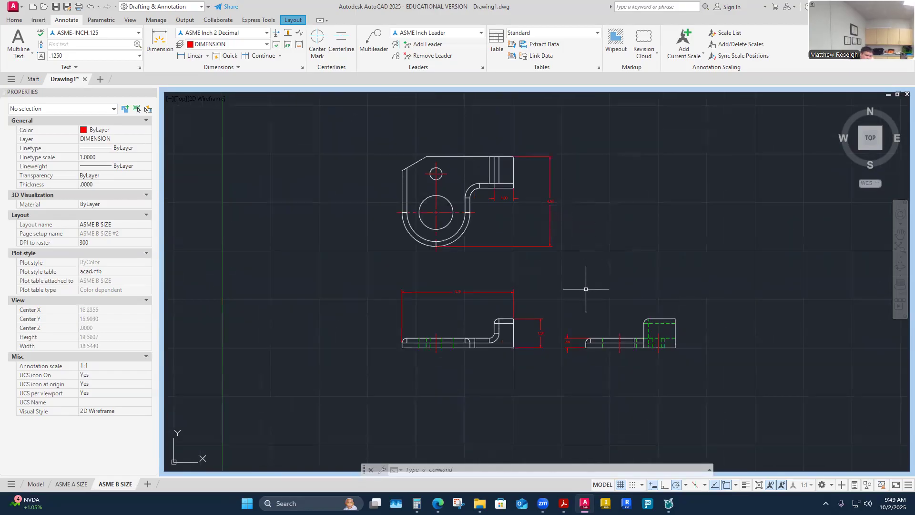
{"action": "scroll", "coordinate": [537, 350], "scroll_direction": "up", "scroll_amount": 2}
{"action": "scroll", "coordinate": [483, 238], "scroll_direction": "down", "scroll_amount": 2}
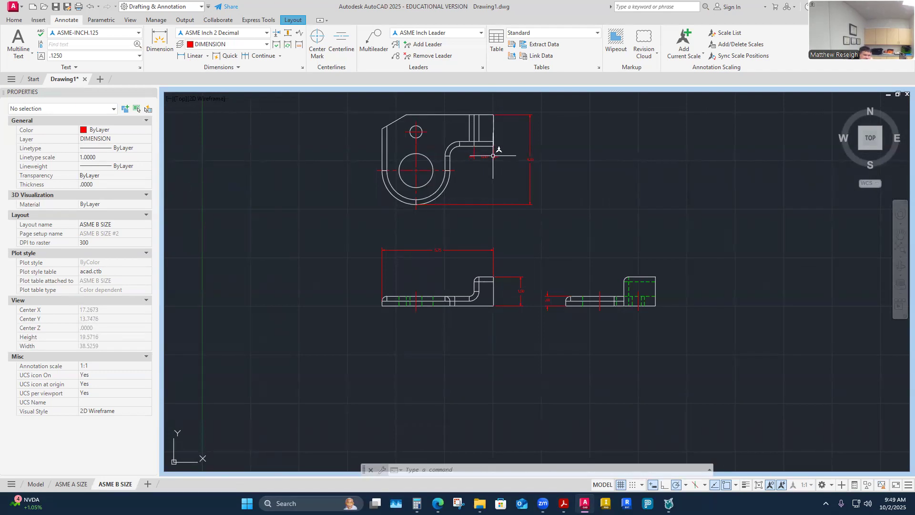
{"action": "scroll", "coordinate": [493, 104], "scroll_direction": "up", "scroll_amount": 2}
{"action": "scroll", "coordinate": [498, 126], "scroll_direction": "down", "scroll_amount": 2}
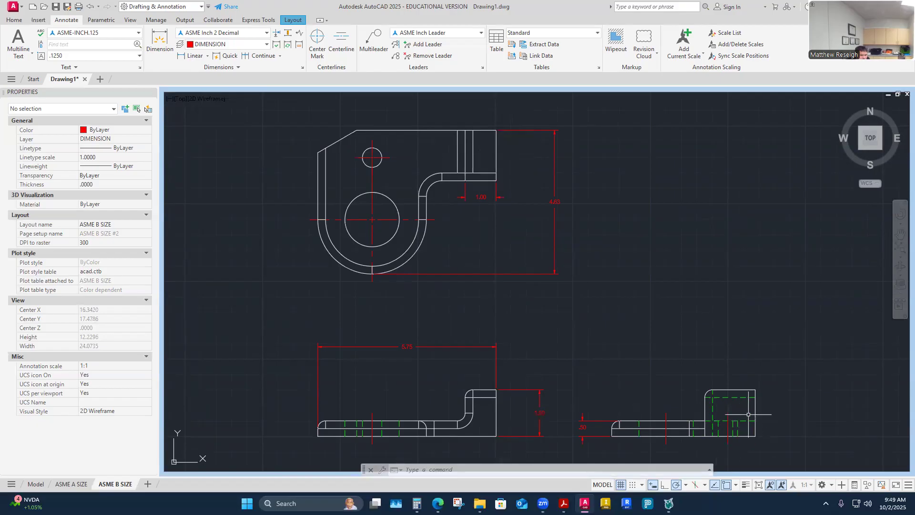
- Dimension the top view's right tab height at 1.63, placed right of the view
{"action": "right_click", "coordinate": [623, 312]}
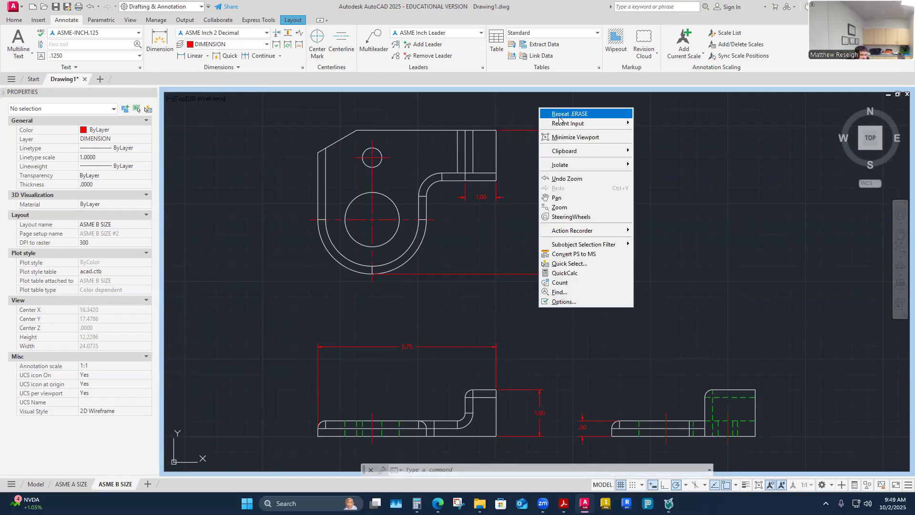
{"action": "left_click", "coordinate": [486, 188]}
{"action": "left_click", "coordinate": [160, 41]}
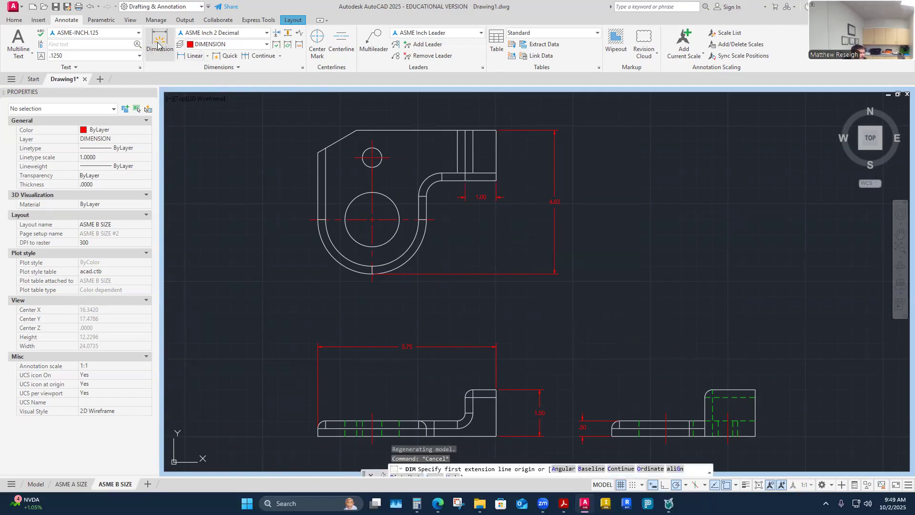
{"action": "left_click", "coordinate": [498, 134]}
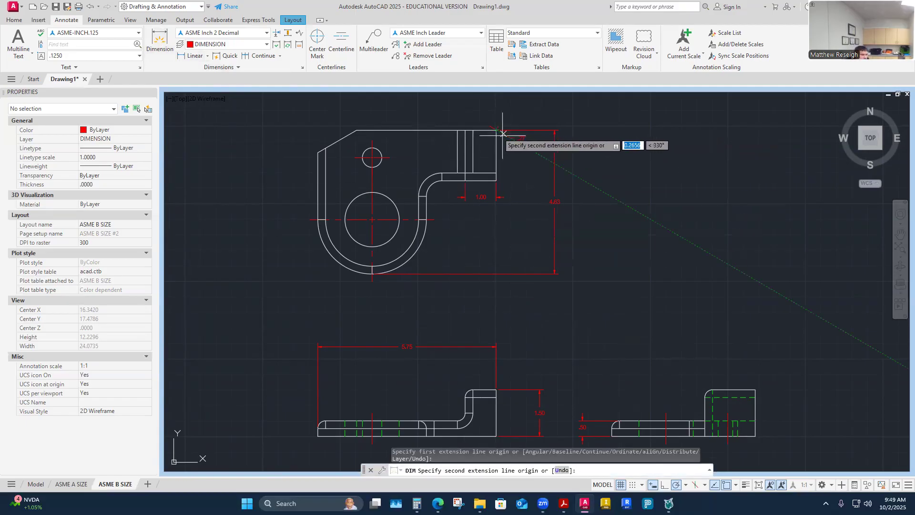
{"action": "left_click", "coordinate": [496, 181]}
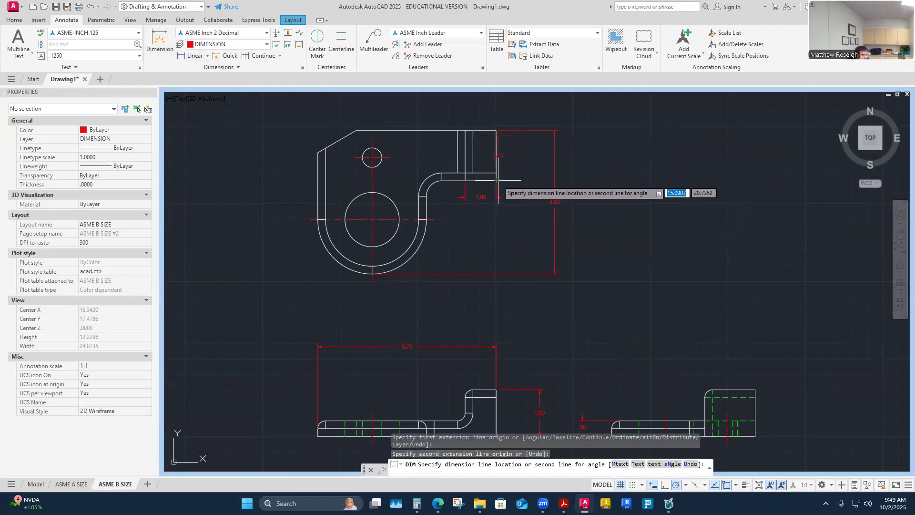
{"action": "left_click", "coordinate": [526, 182]}
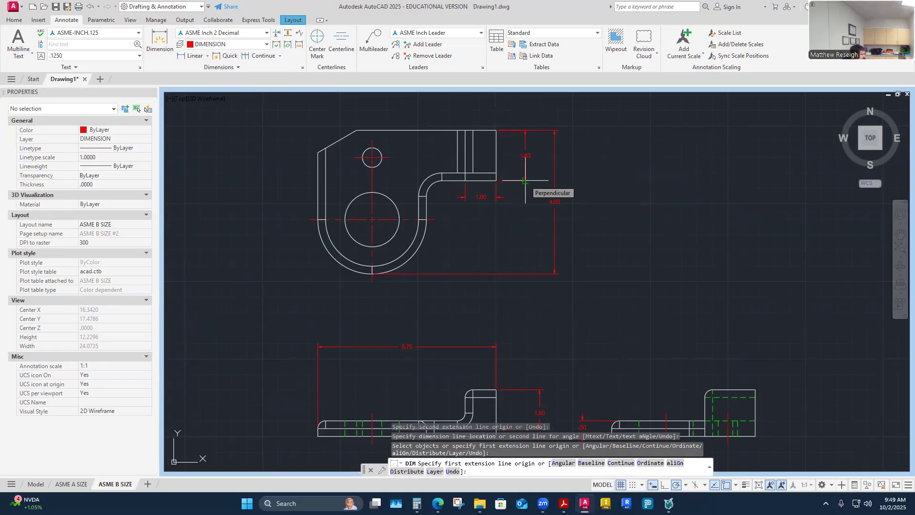
{"action": "right_click", "coordinate": [633, 292]}
{"action": "left_click", "coordinate": [641, 297]}
- Dimension the side view's upright width at 1.63, placed above the upright
{"action": "key", "text": "Return"}
{"action": "scroll", "coordinate": [634, 292], "scroll_direction": "down", "scroll_amount": 1}
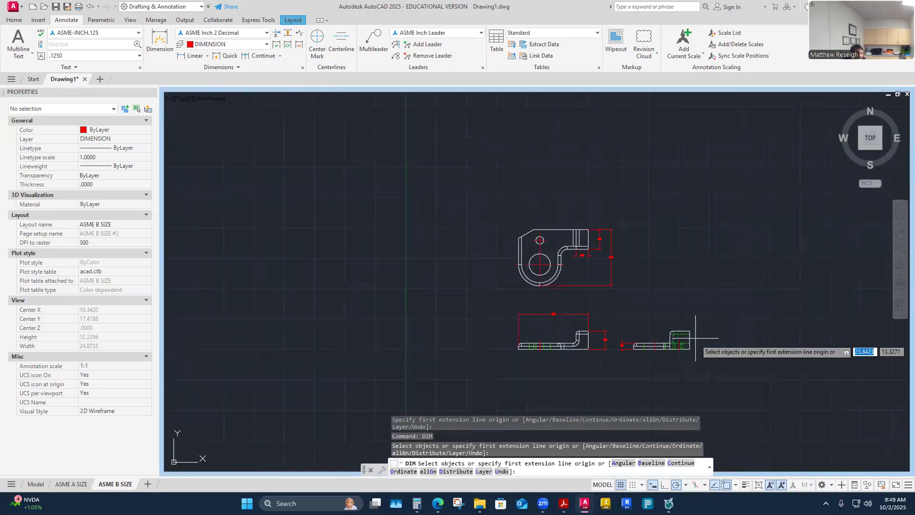
{"action": "scroll", "coordinate": [685, 328], "scroll_direction": "up", "scroll_amount": 1}
{"action": "left_click", "coordinate": [684, 328]}
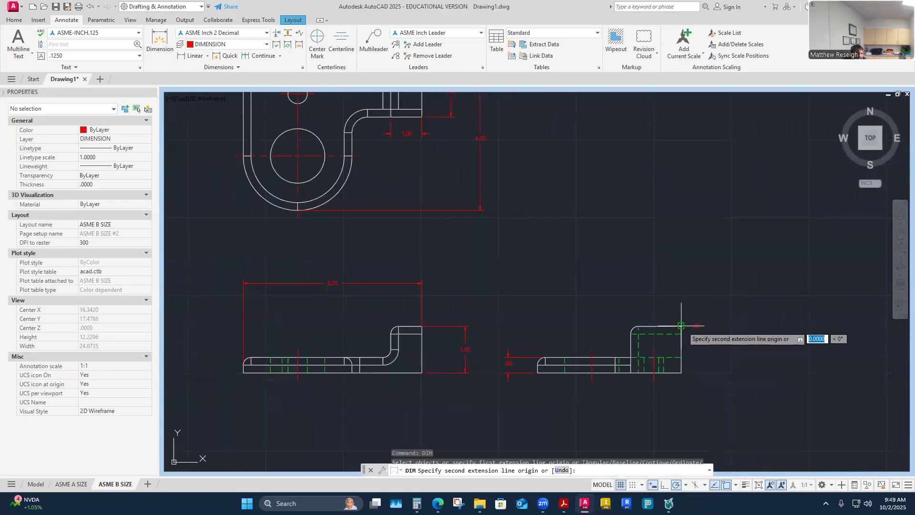
{"action": "left_click", "coordinate": [632, 326]}
{"action": "key", "text": "Escape"}
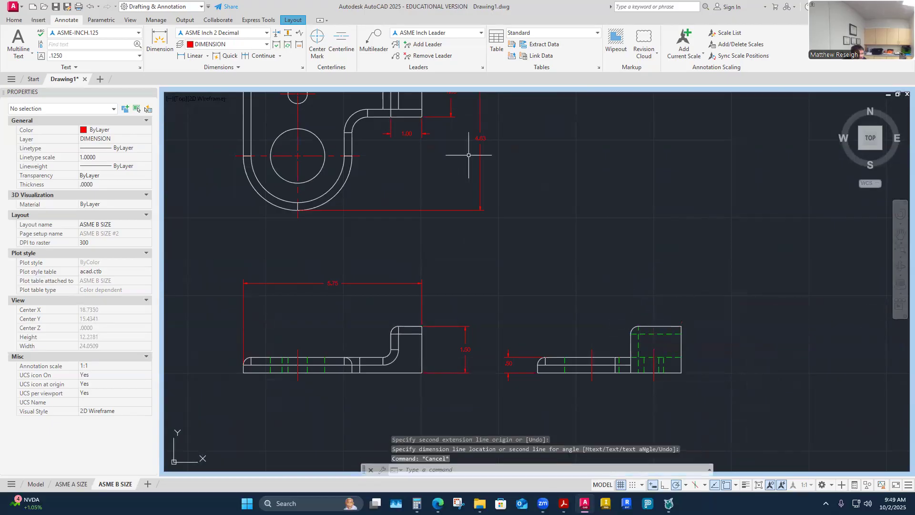
{"action": "left_click", "coordinate": [158, 44]}
{"action": "scroll", "coordinate": [680, 329], "scroll_direction": "up", "scroll_amount": 2}
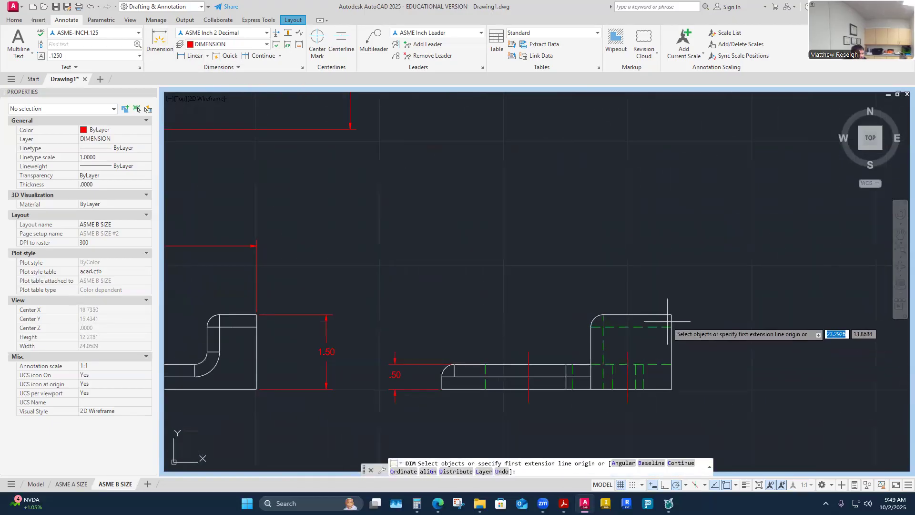
{"action": "left_click", "coordinate": [672, 315]}
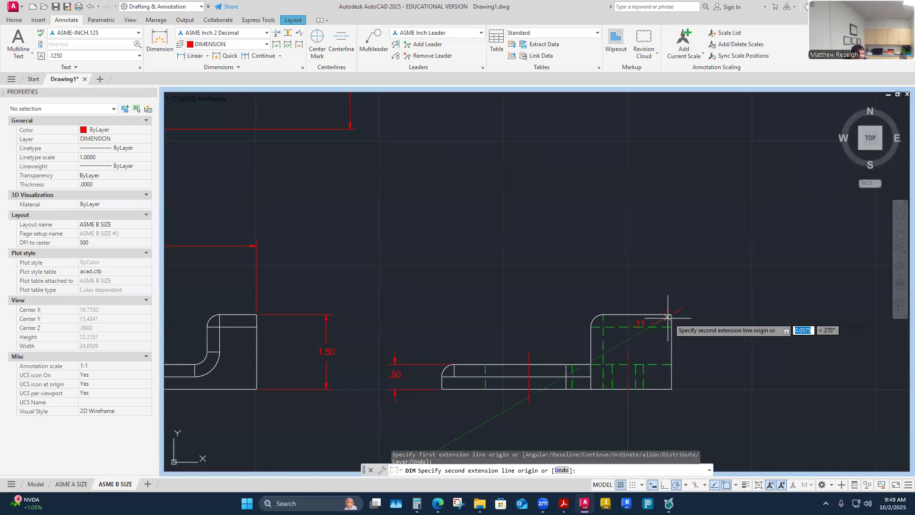
{"action": "left_click", "coordinate": [592, 327]}
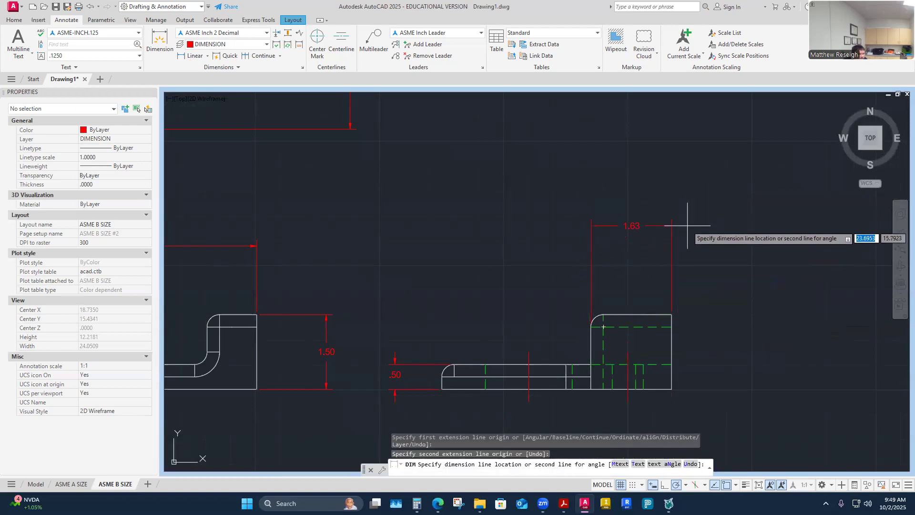
{"action": "left_click", "coordinate": [689, 274]}
{"action": "scroll", "coordinate": [719, 302], "scroll_direction": "down", "scroll_amount": 4}
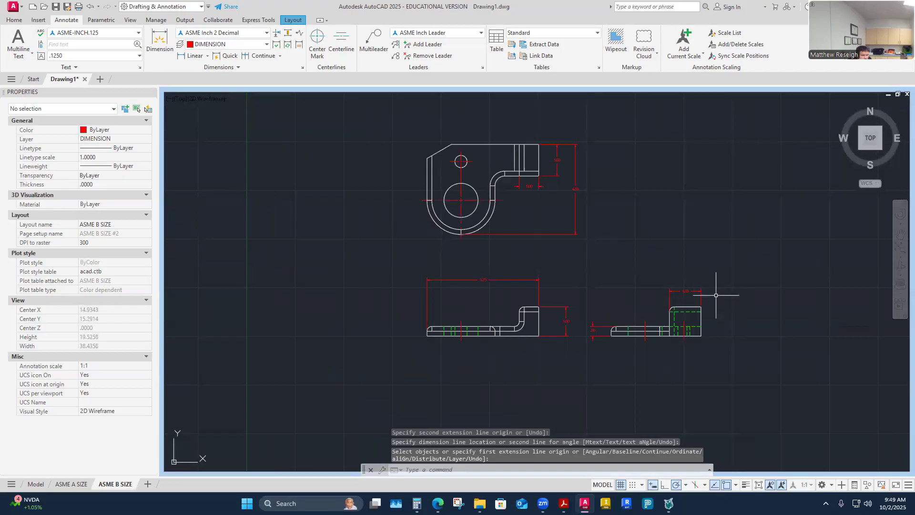
{"action": "scroll", "coordinate": [704, 265], "scroll_direction": "up", "scroll_amount": 2}
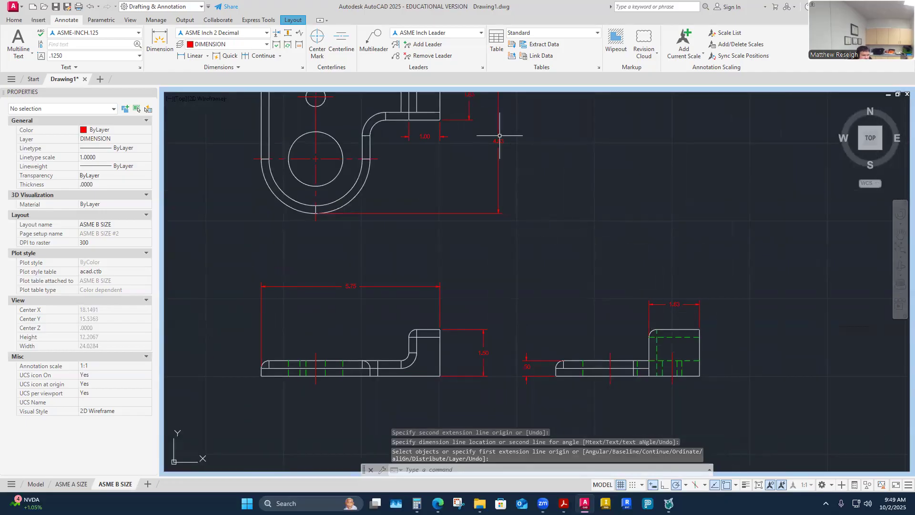
- Delete the short 1.63 vertical dimension at the top view's upper right
{"action": "scroll", "coordinate": [626, 312], "scroll_direction": "down", "scroll_amount": 3}
{"action": "scroll", "coordinate": [609, 292], "scroll_direction": "up", "scroll_amount": 1}
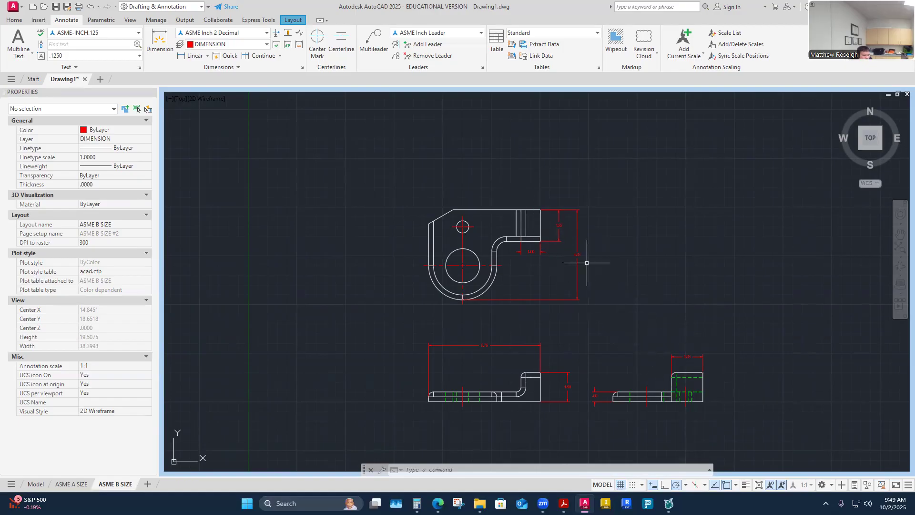
{"action": "scroll", "coordinate": [553, 234], "scroll_direction": "up", "scroll_amount": 2}
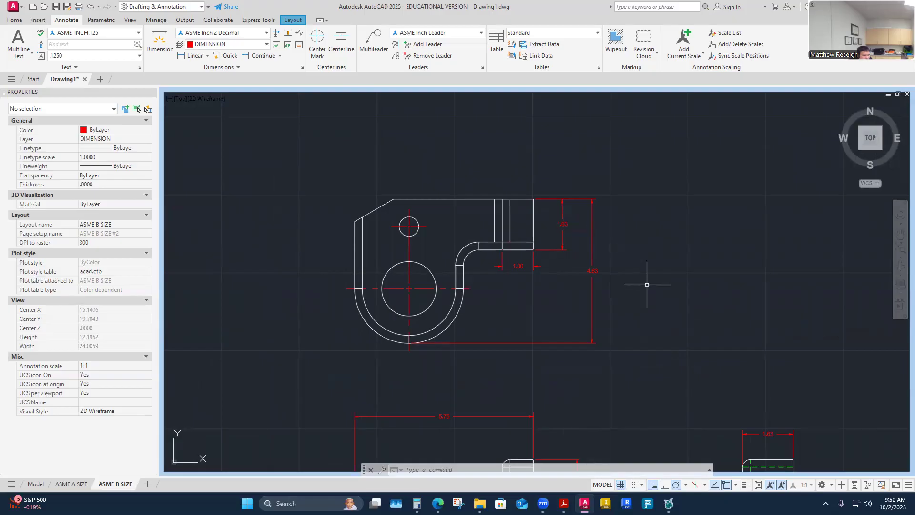
{"action": "scroll", "coordinate": [668, 310], "scroll_direction": "down", "scroll_amount": 3}
{"action": "scroll", "coordinate": [708, 367], "scroll_direction": "up", "scroll_amount": 3}
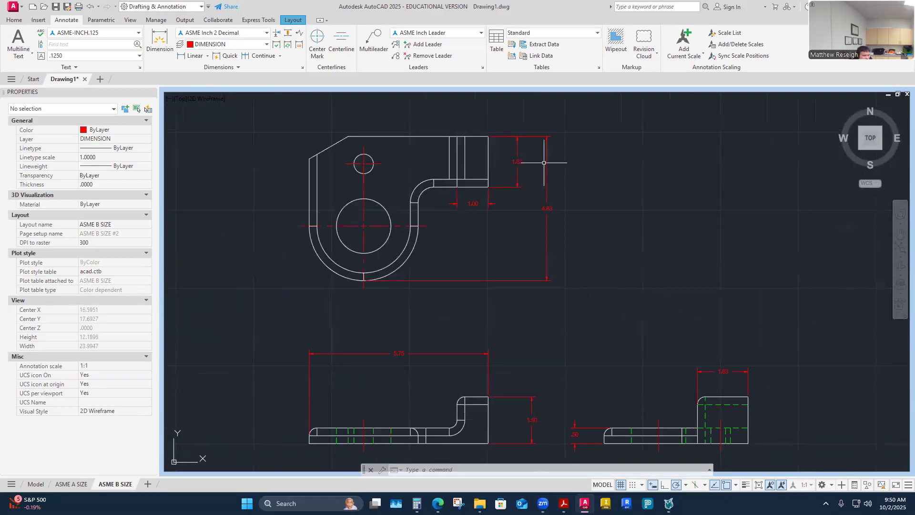
{"action": "left_click", "coordinate": [518, 161]}
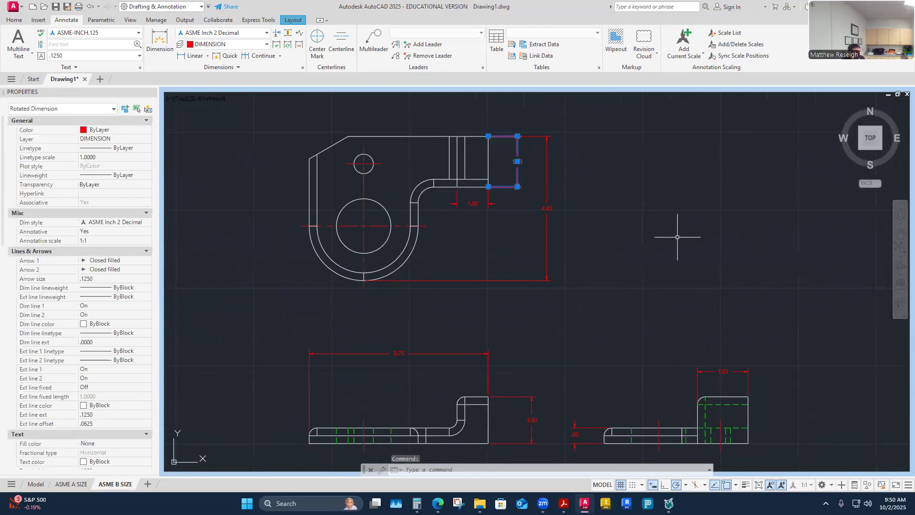
{"action": "key", "text": "Delete"}
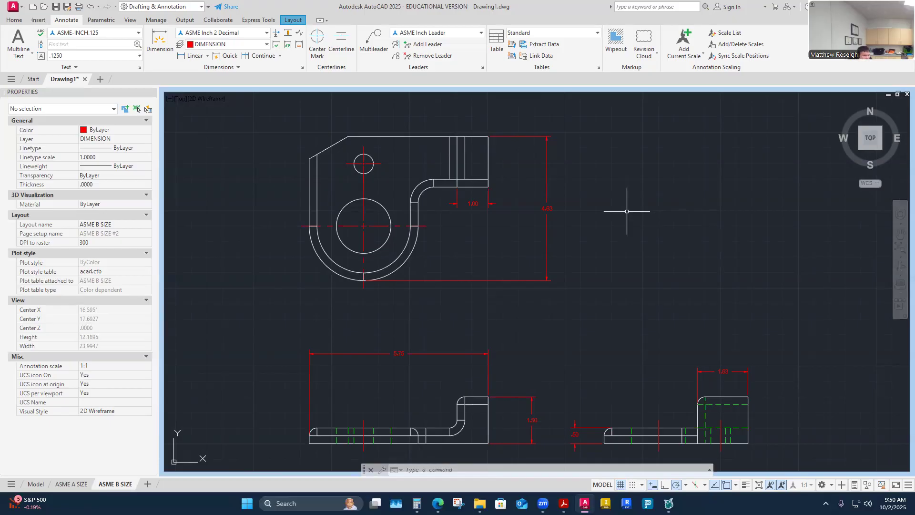
{"action": "scroll", "coordinate": [542, 222], "scroll_direction": "down", "scroll_amount": 3}
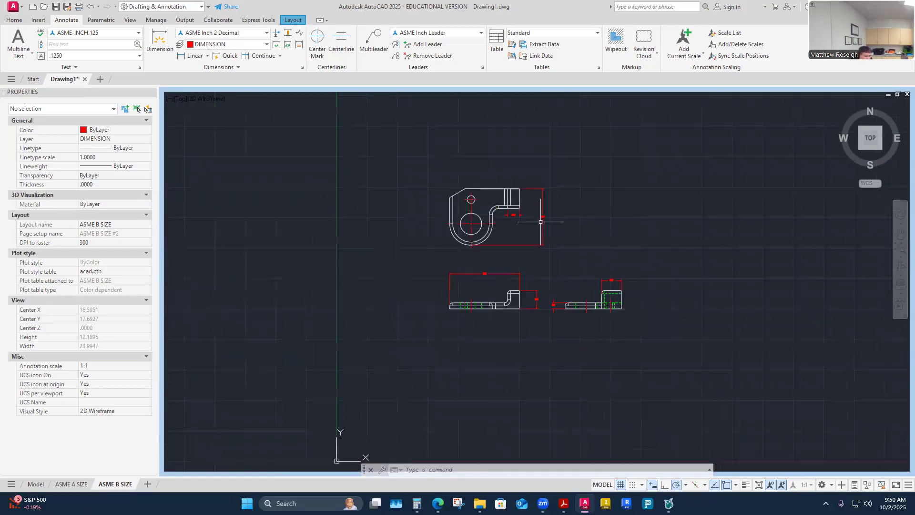
{"action": "scroll", "coordinate": [472, 205], "scroll_direction": "up", "scroll_amount": 3}
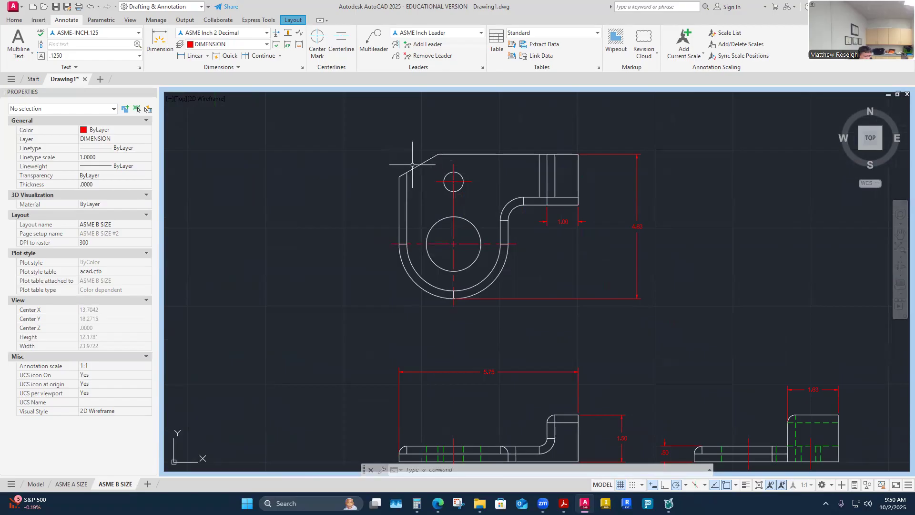
{"action": "scroll", "coordinate": [444, 170], "scroll_direction": "down", "scroll_amount": 2}
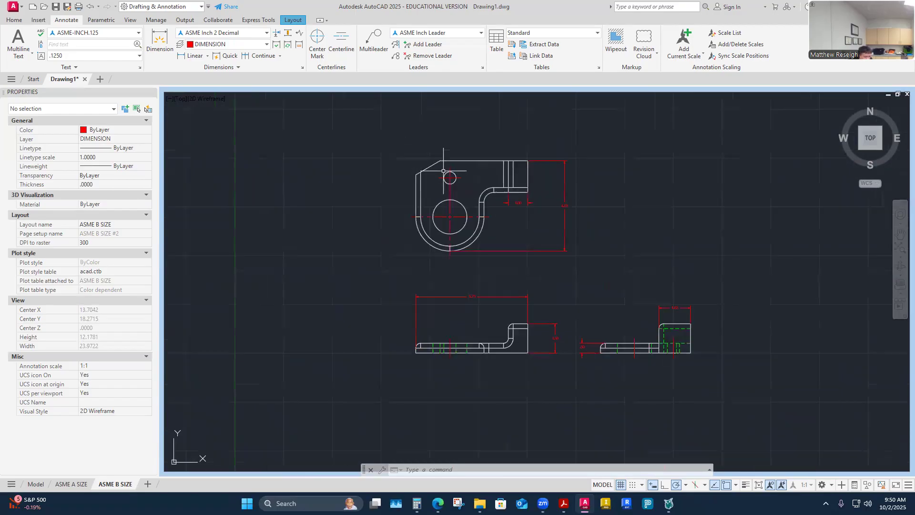
{"action": "scroll", "coordinate": [468, 171], "scroll_direction": "up", "scroll_amount": 2}
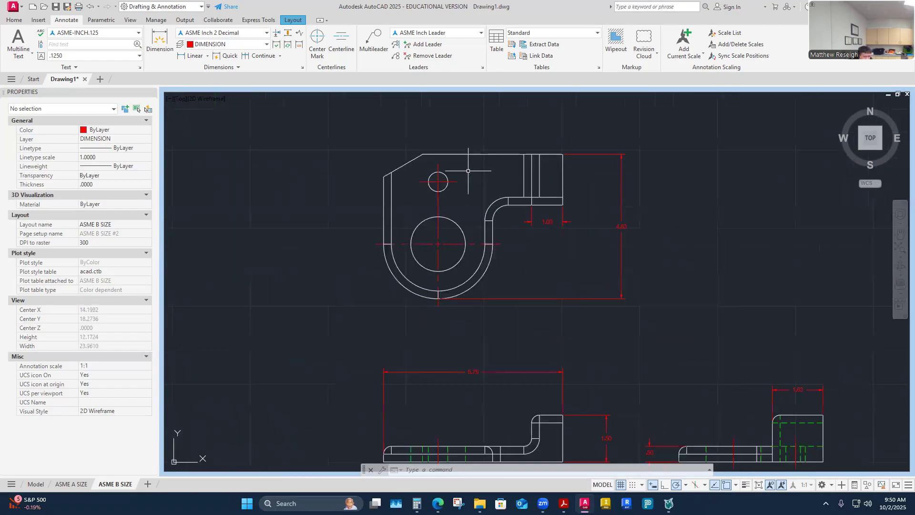
{"action": "scroll", "coordinate": [474, 171], "scroll_direction": "down", "scroll_amount": 2}
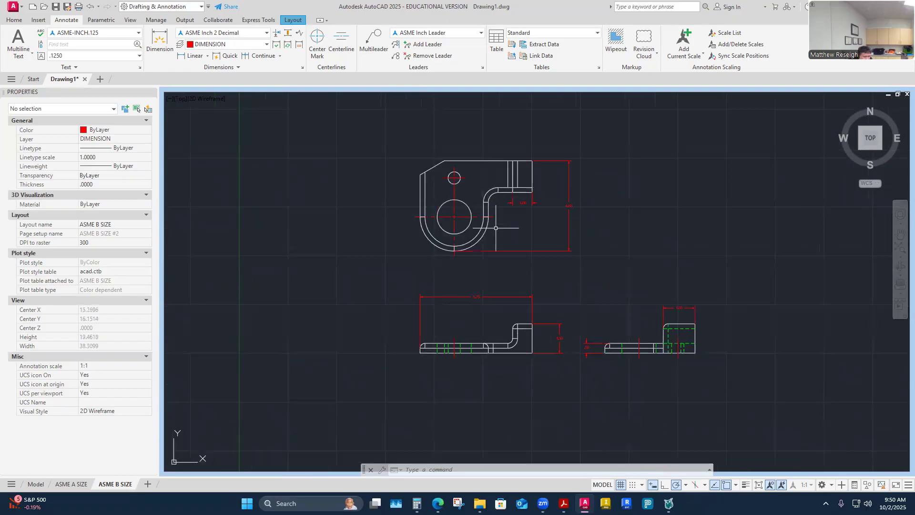
- Dimension the top view's top edge at 4.50, from the top-right corner to the chamfer corner
{"action": "scroll", "coordinate": [488, 146], "scroll_direction": "up", "scroll_amount": 2}
{"action": "scroll", "coordinate": [491, 183], "scroll_direction": "down", "scroll_amount": 2}
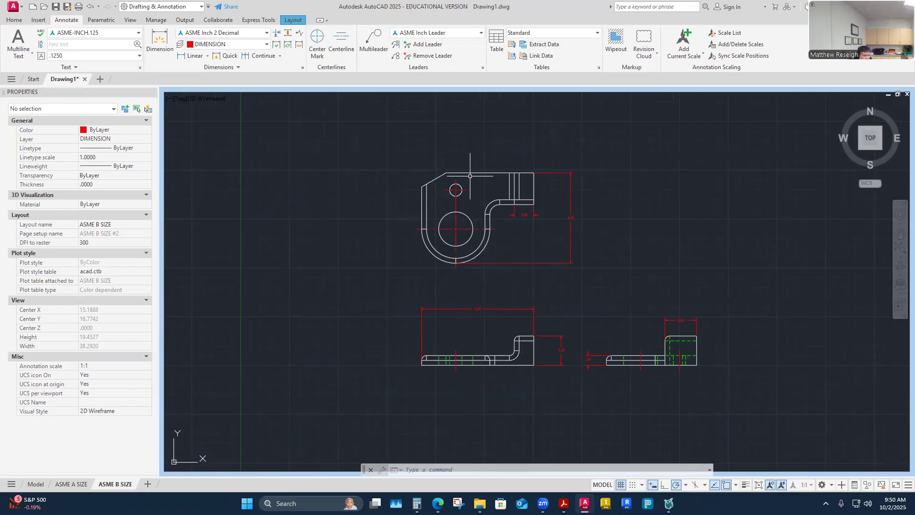
{"action": "scroll", "coordinate": [481, 173], "scroll_direction": "up", "scroll_amount": 2}
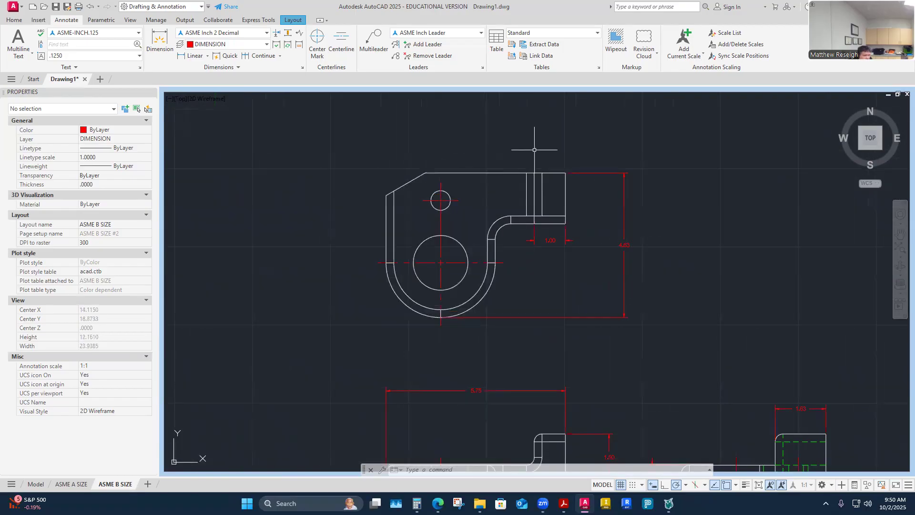
{"action": "left_click", "coordinate": [160, 41]}
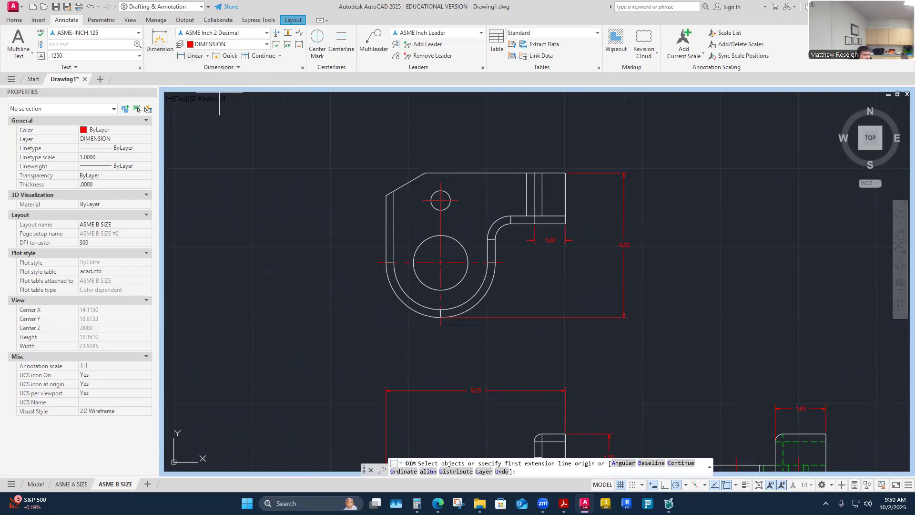
{"action": "key", "text": "Return"}
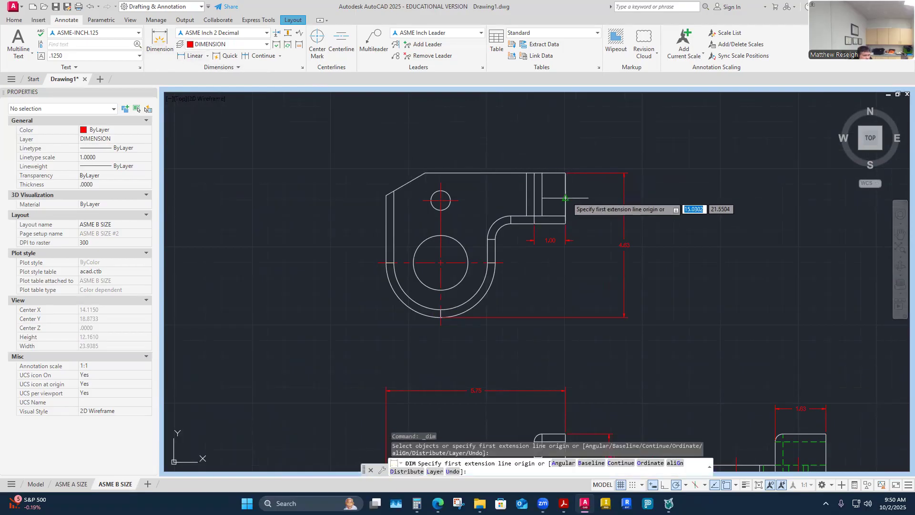
{"action": "left_click", "coordinate": [566, 175]}
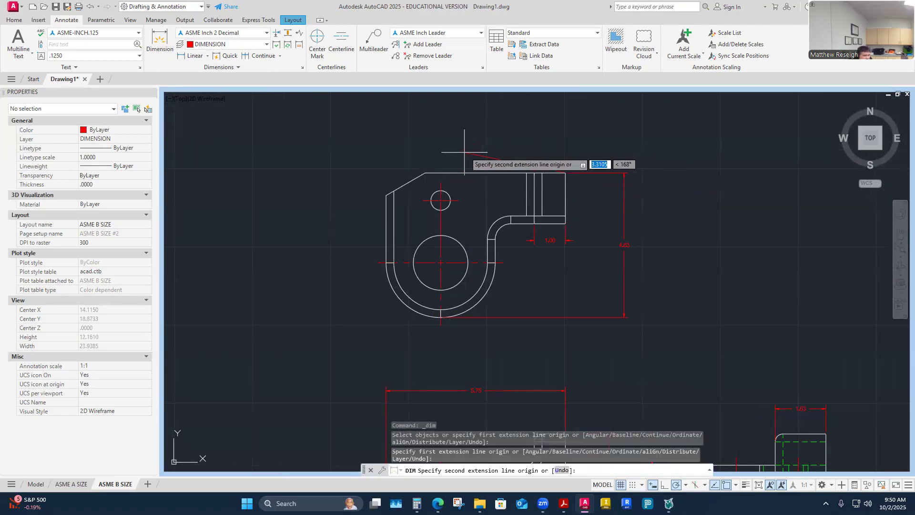
{"action": "left_click", "coordinate": [426, 174]}
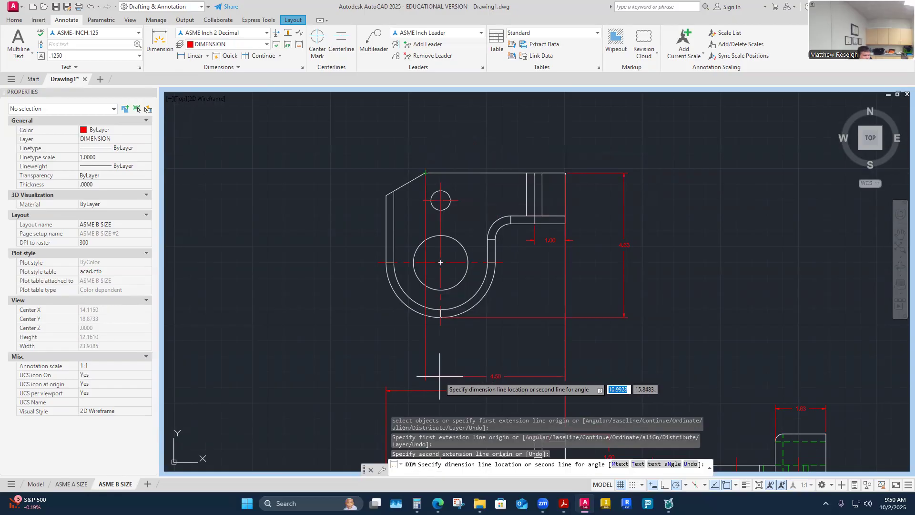
{"action": "left_click", "coordinate": [474, 161]}
{"action": "key", "text": "Return"}
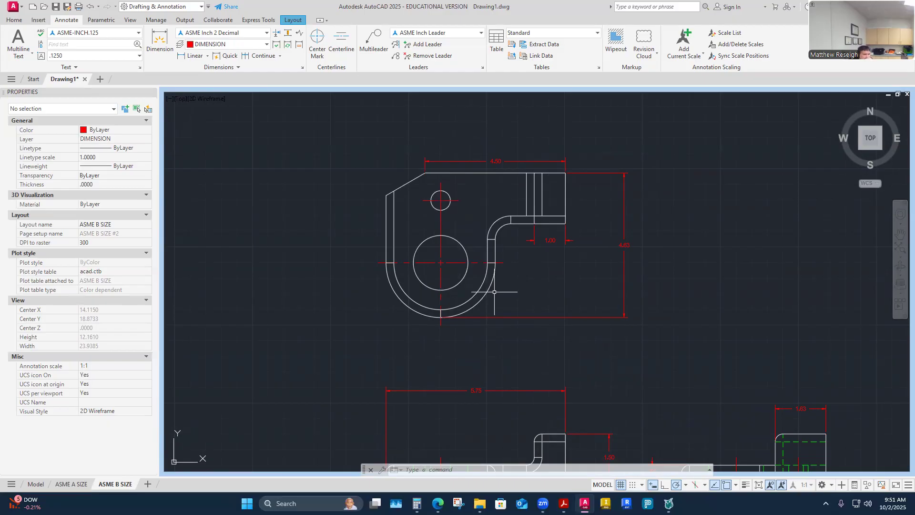
- Add a 5.75 overall width dimension above the top view, from the top-right corner to the far left edge
{"action": "right_click", "coordinate": [348, 168]}
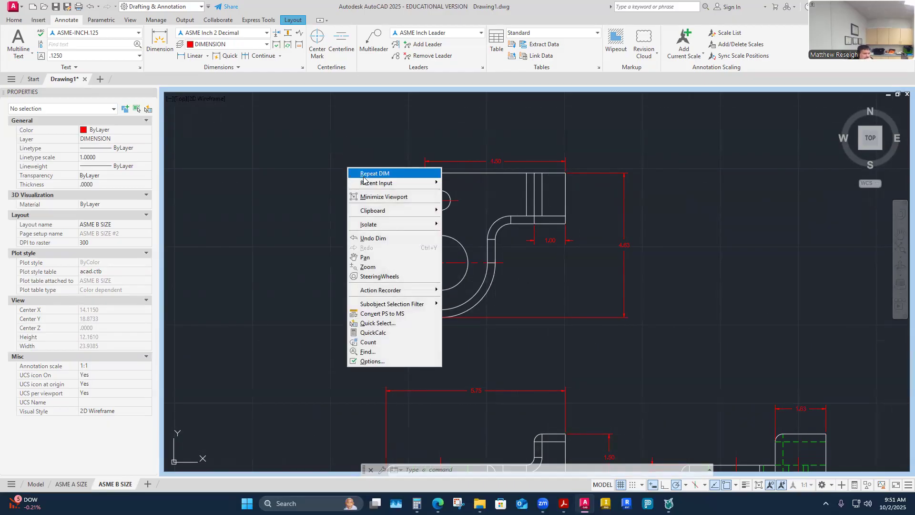
{"action": "left_click", "coordinate": [364, 174]}
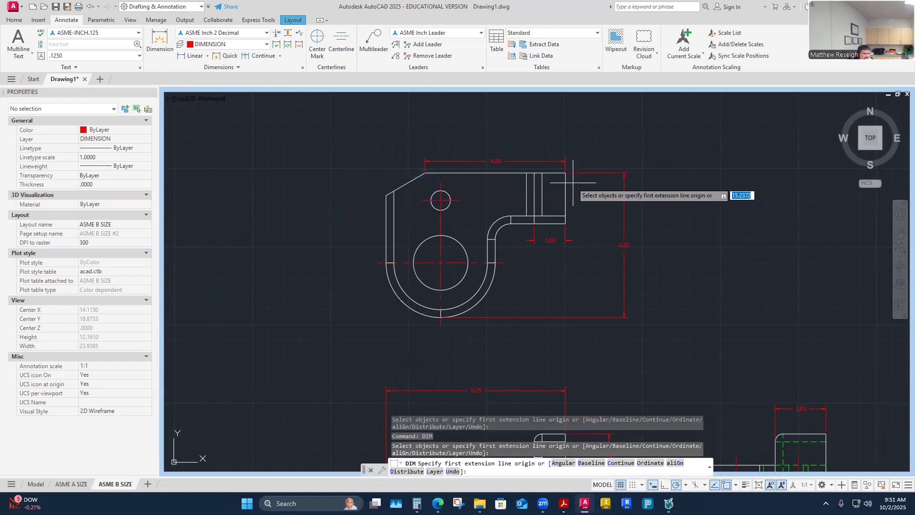
{"action": "scroll", "coordinate": [392, 196], "scroll_direction": "down", "scroll_amount": 2}
{"action": "scroll", "coordinate": [445, 346], "scroll_direction": "up", "scroll_amount": 2}
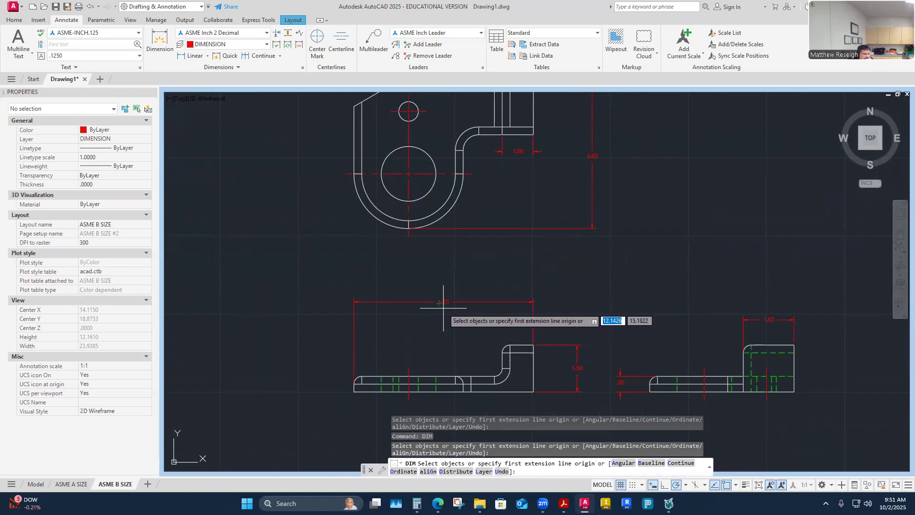
{"action": "scroll", "coordinate": [443, 308], "scroll_direction": "down", "scroll_amount": 2}
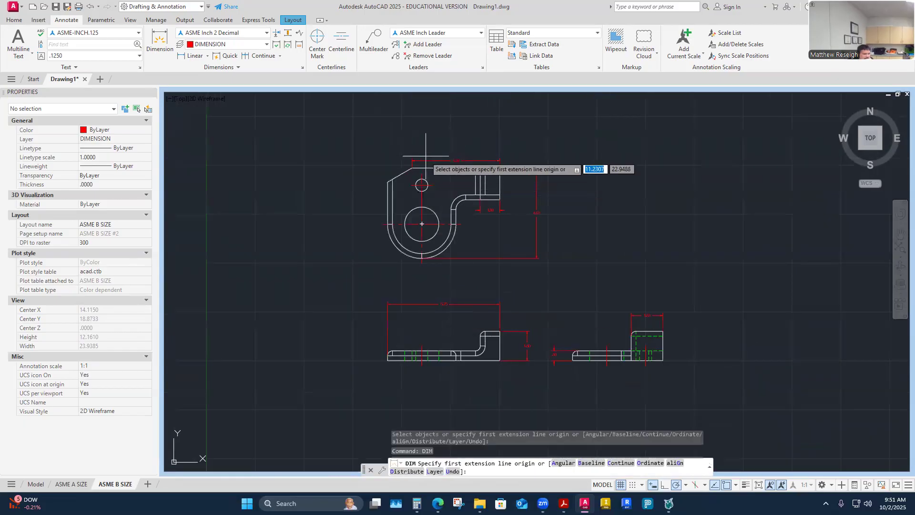
{"action": "scroll", "coordinate": [426, 156], "scroll_direction": "up", "scroll_amount": 2}
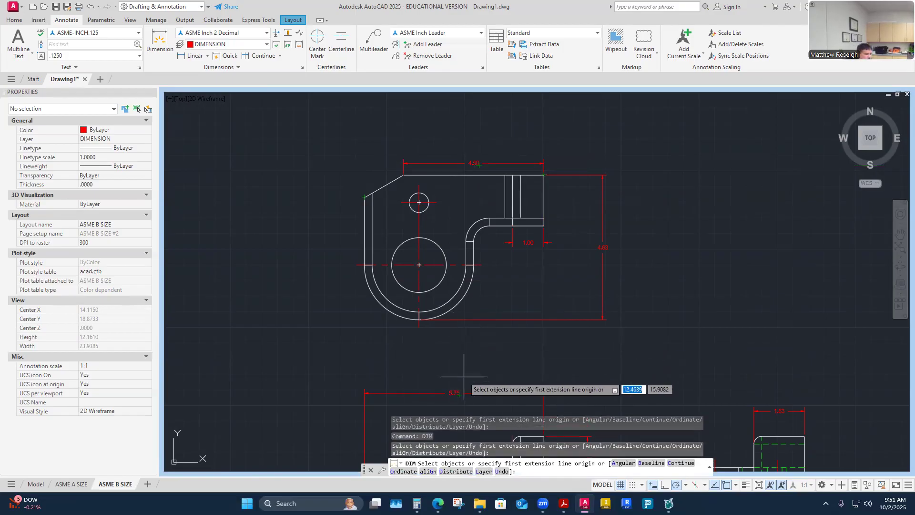
{"action": "key", "text": "Return"}
{"action": "key", "text": "Return"}
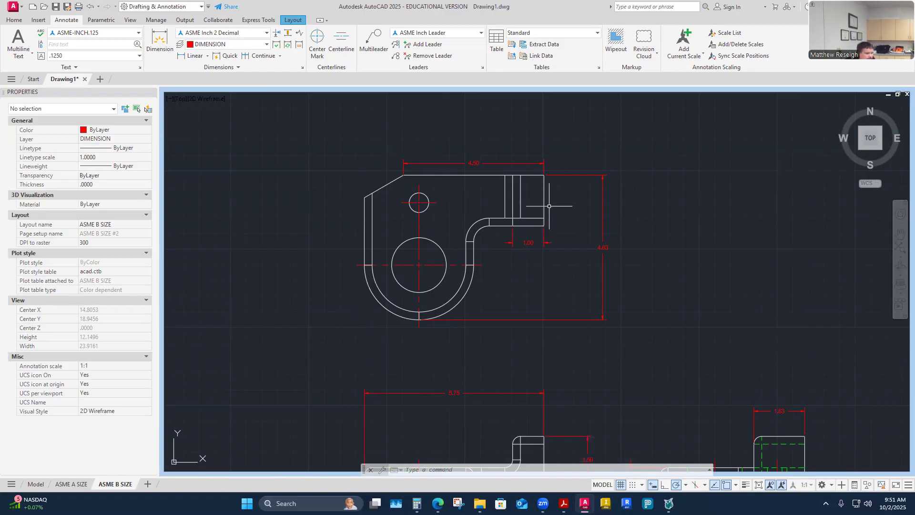
{"action": "right_click", "coordinate": [358, 198]}
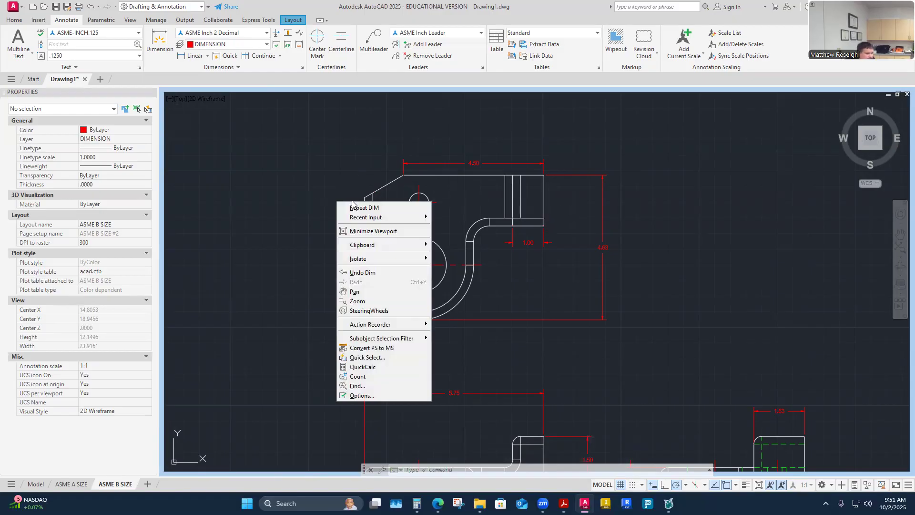
{"action": "left_click", "coordinate": [370, 206]}
{"action": "left_click", "coordinate": [544, 175]}
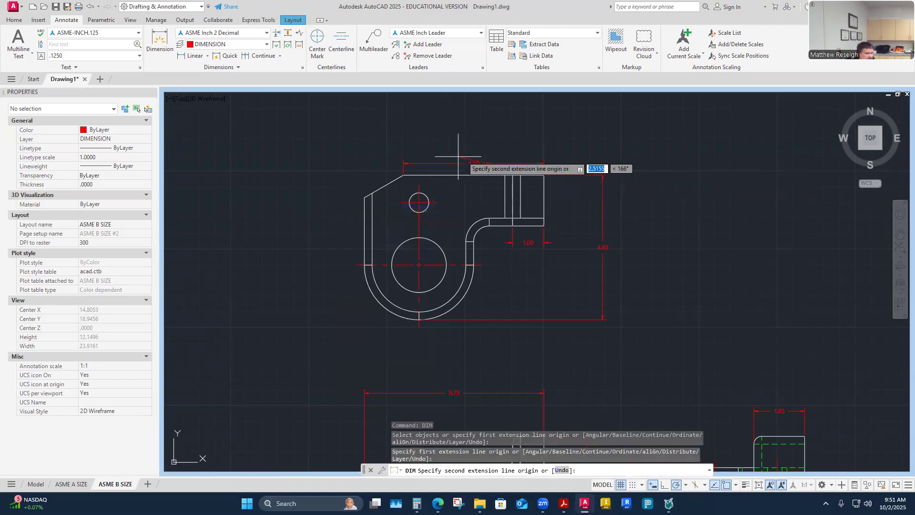
{"action": "left_click", "coordinate": [365, 196]}
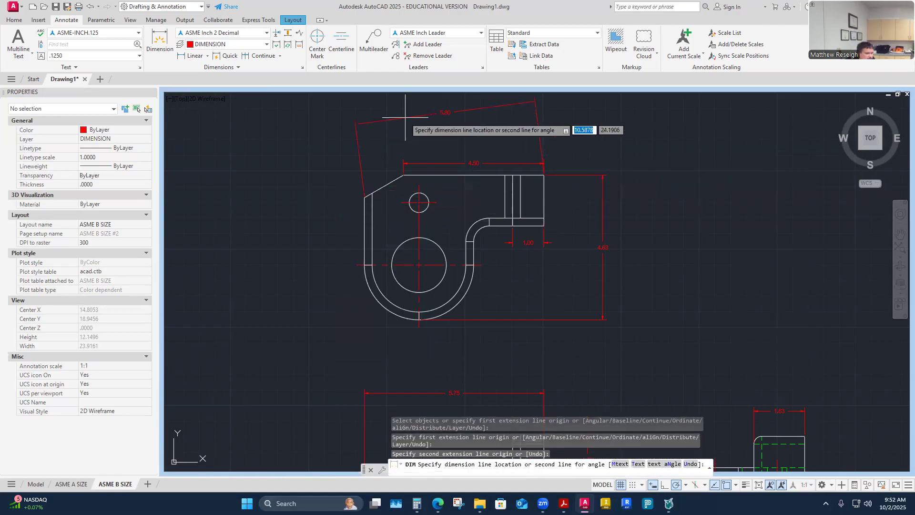
{"action": "left_click", "coordinate": [561, 134]}
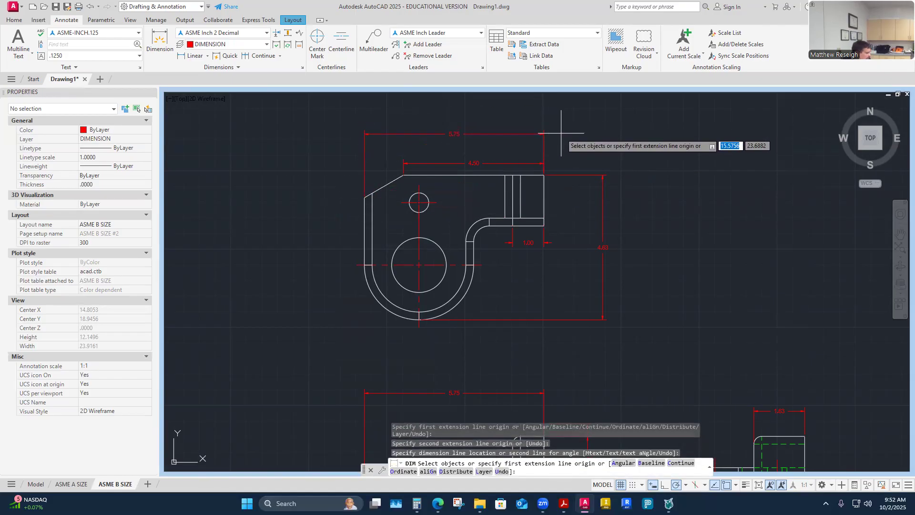
{"action": "key", "text": "Return"}
{"action": "scroll", "coordinate": [475, 153], "scroll_direction": "up", "scroll_amount": 2}
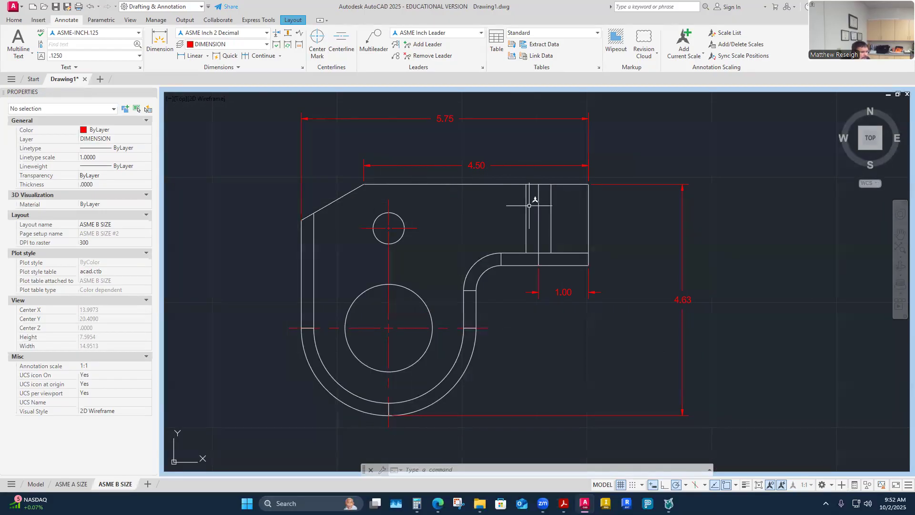
{"action": "scroll", "coordinate": [486, 281], "scroll_direction": "down", "scroll_amount": 2}
- Delete the extra width dimension above the front view
{"action": "left_click", "coordinate": [461, 318]}
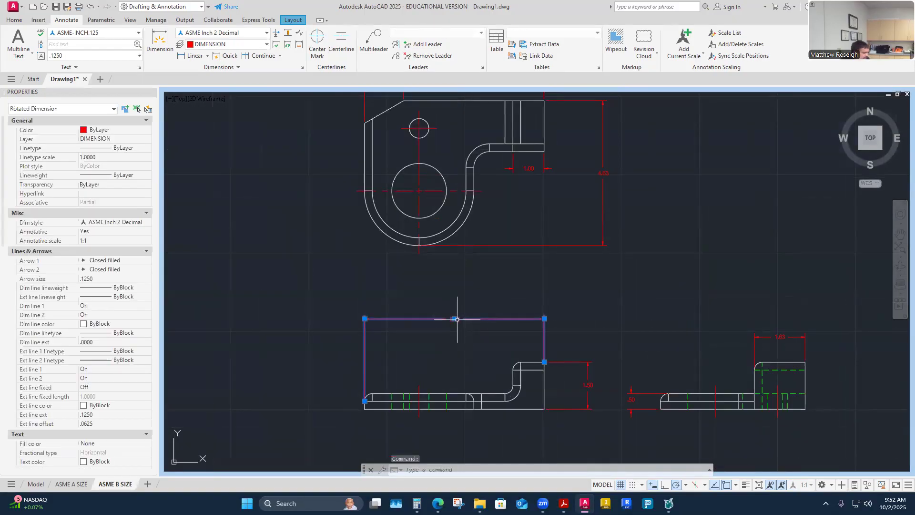
{"action": "key", "text": "Delete"}
{"action": "scroll", "coordinate": [439, 314], "scroll_direction": "down", "scroll_amount": 2}
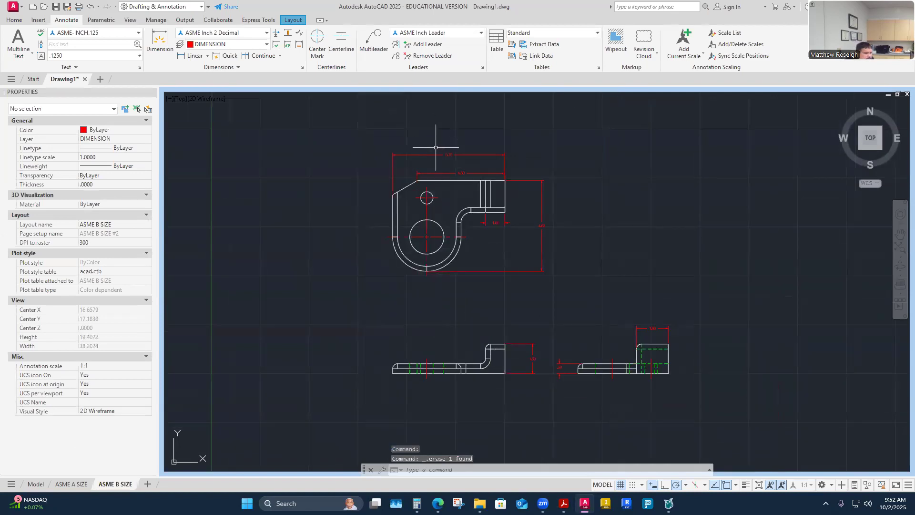
{"action": "scroll", "coordinate": [436, 147], "scroll_direction": "up", "scroll_amount": 4}
- Grab the 5.75 dimension's grip, then cancel, leaving it unchanged above the 4.50
{"action": "left_click", "coordinate": [464, 161]}
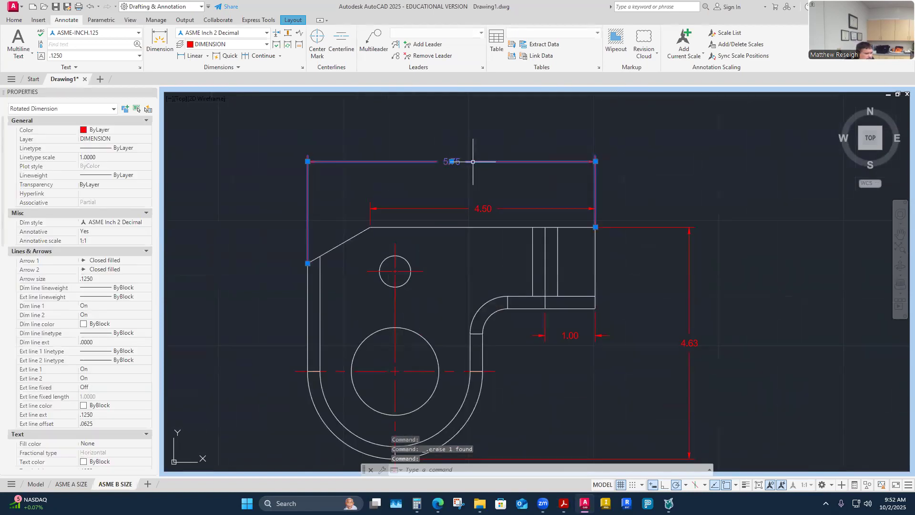
{"action": "left_click", "coordinate": [452, 162]}
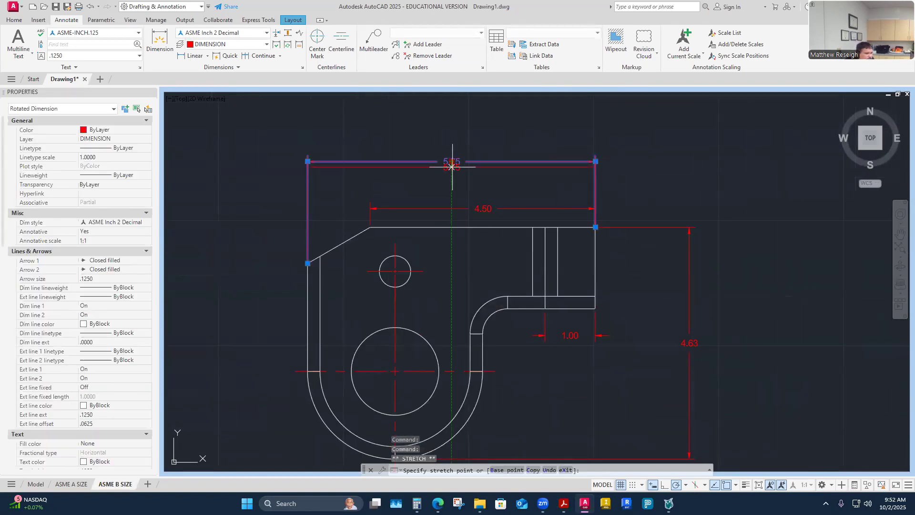
{"action": "left_click", "coordinate": [479, 126]}
{"action": "key", "text": "Escape"}
{"action": "key", "text": "Escape"}
{"action": "scroll", "coordinate": [474, 142], "scroll_direction": "down", "scroll_amount": 2}
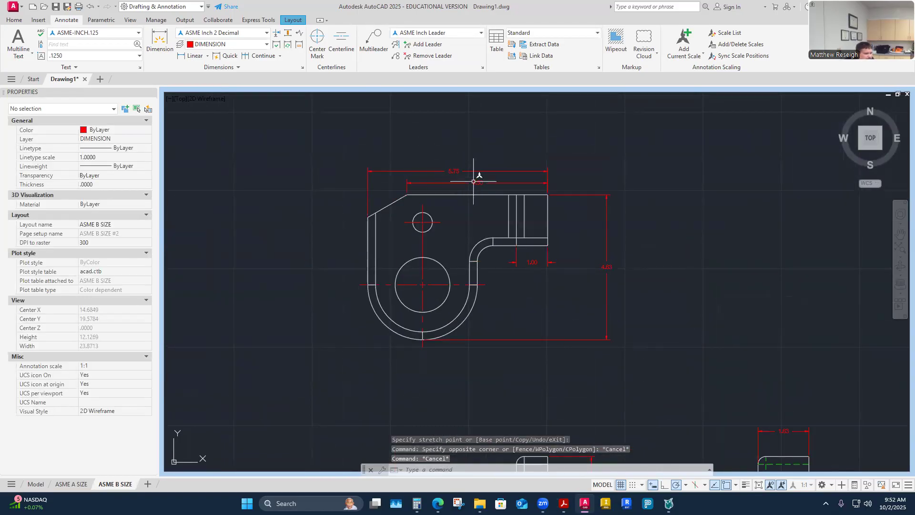
{"action": "scroll", "coordinate": [450, 312], "scroll_direction": "down", "scroll_amount": 1}
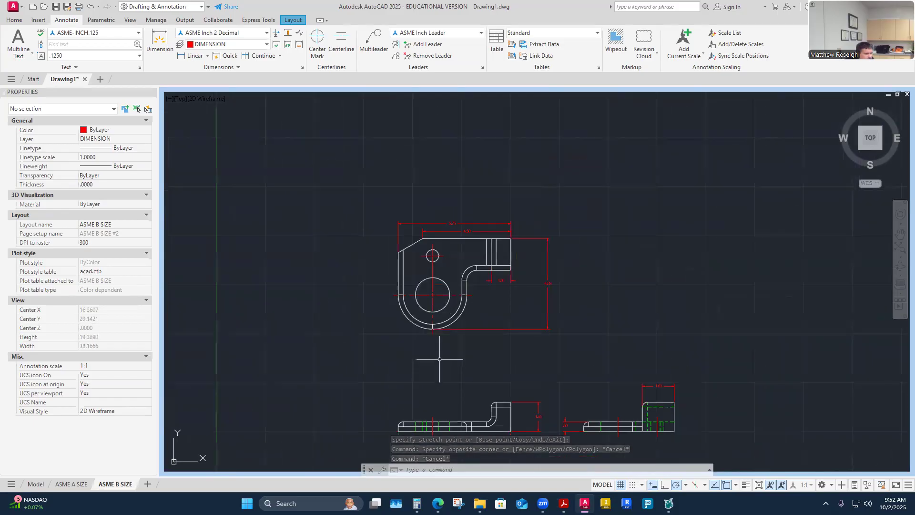
{"action": "scroll", "coordinate": [440, 358], "scroll_direction": "up", "scroll_amount": 1}
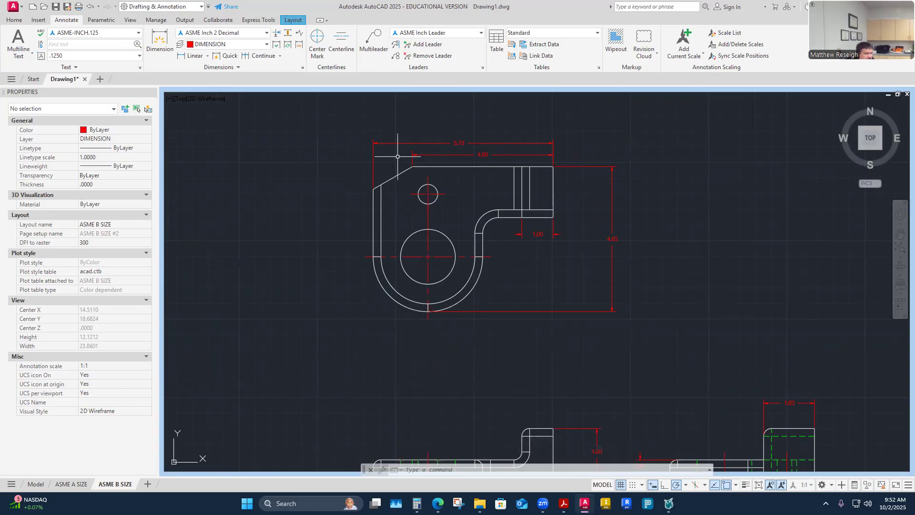
{"action": "scroll", "coordinate": [398, 156], "scroll_direction": "up", "scroll_amount": 2}
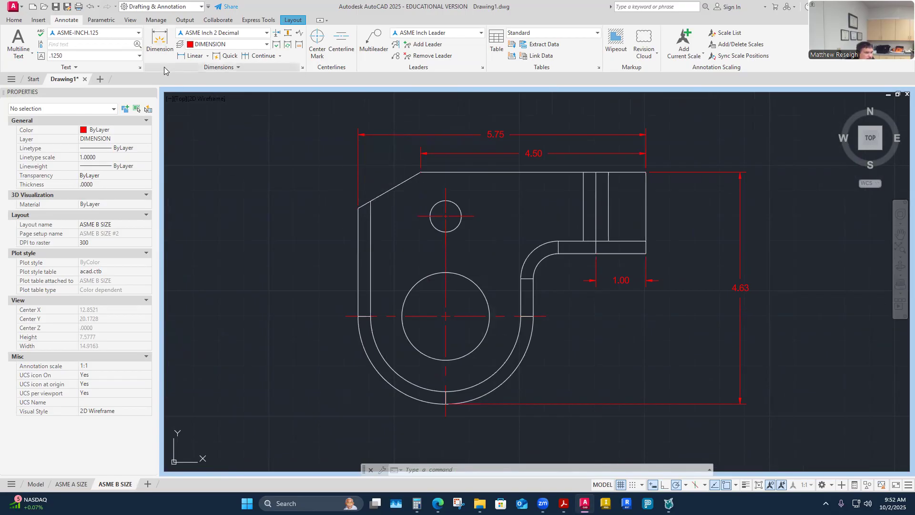
- Add a 30.00° angular dimension between the top edge and the chamfer edge
{"action": "left_click", "coordinate": [207, 56]}
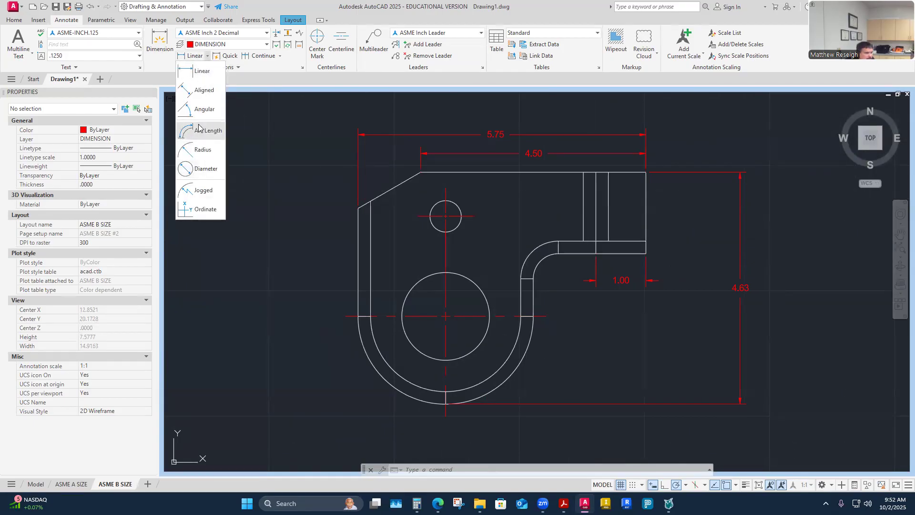
{"action": "left_click", "coordinate": [200, 109]}
{"action": "left_click", "coordinate": [437, 171]}
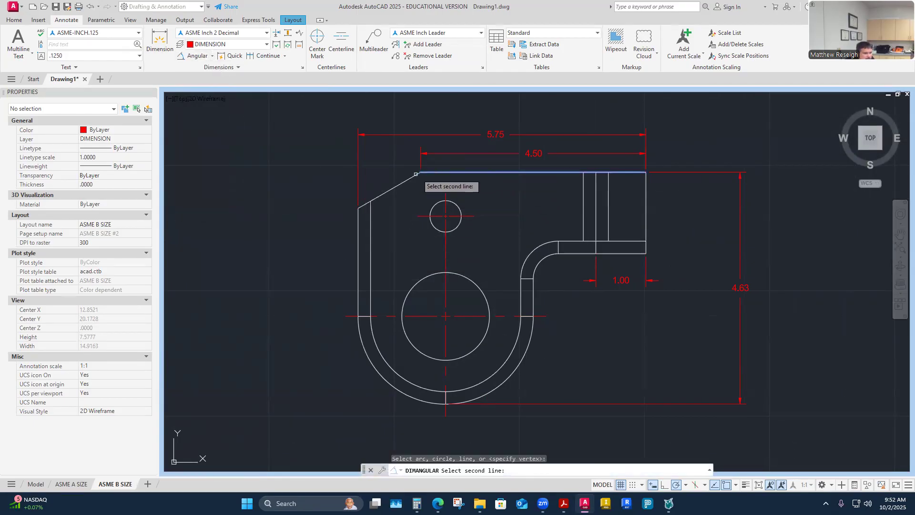
{"action": "left_click", "coordinate": [399, 183]}
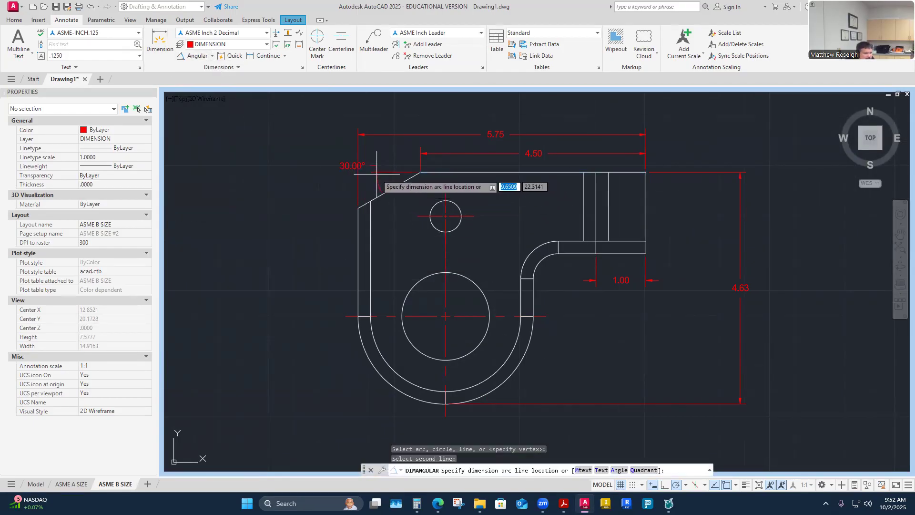
{"action": "left_click", "coordinate": [333, 191]}
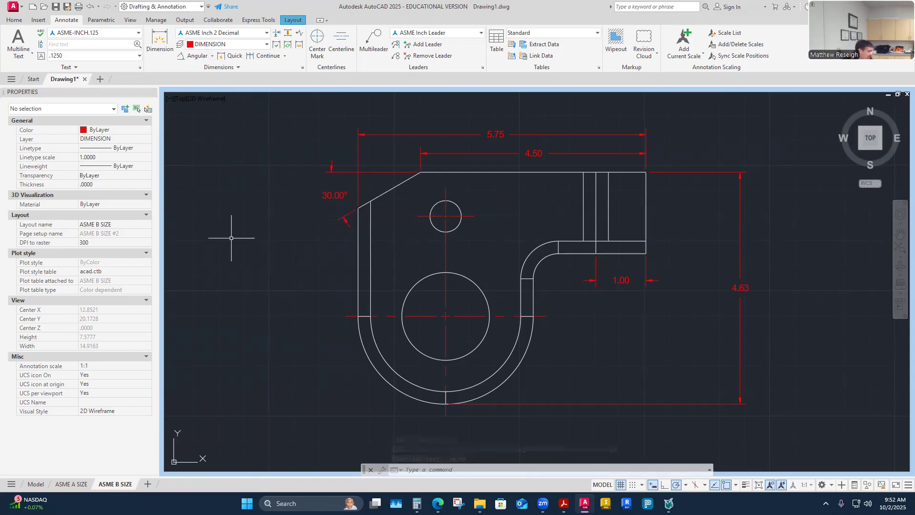
{"action": "key", "text": "Escape"}
- Move the 30.00° angle dimension just left of the part's upper-left corner
{"action": "left_click", "coordinate": [335, 192]}
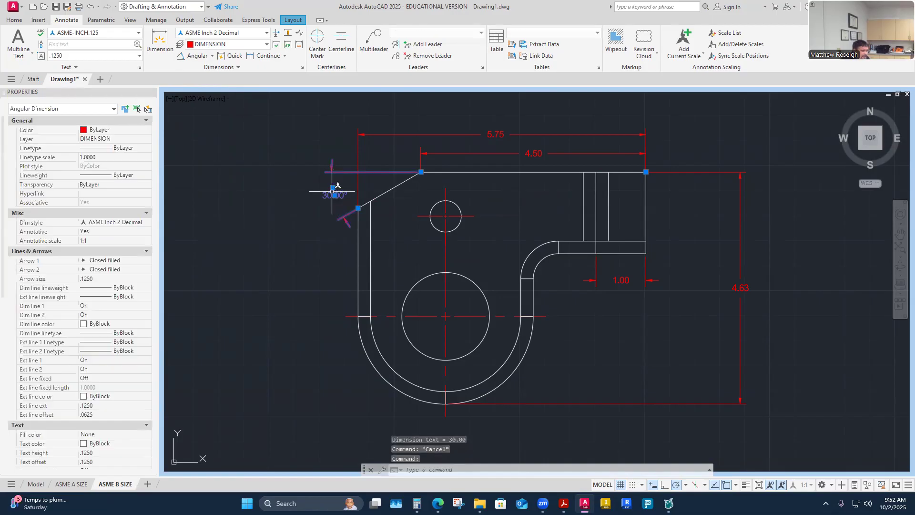
{"action": "left_click", "coordinate": [333, 190]}
{"action": "left_click", "coordinate": [305, 206]}
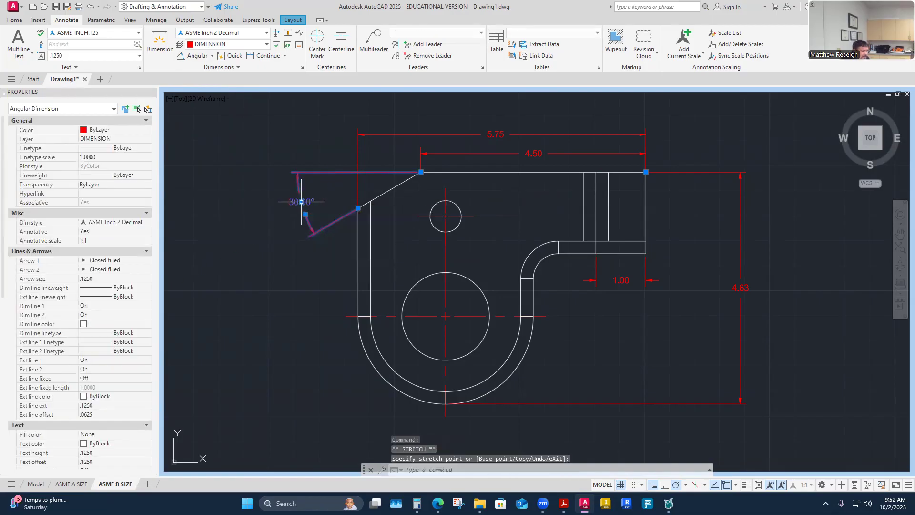
{"action": "key", "text": "Escape"}
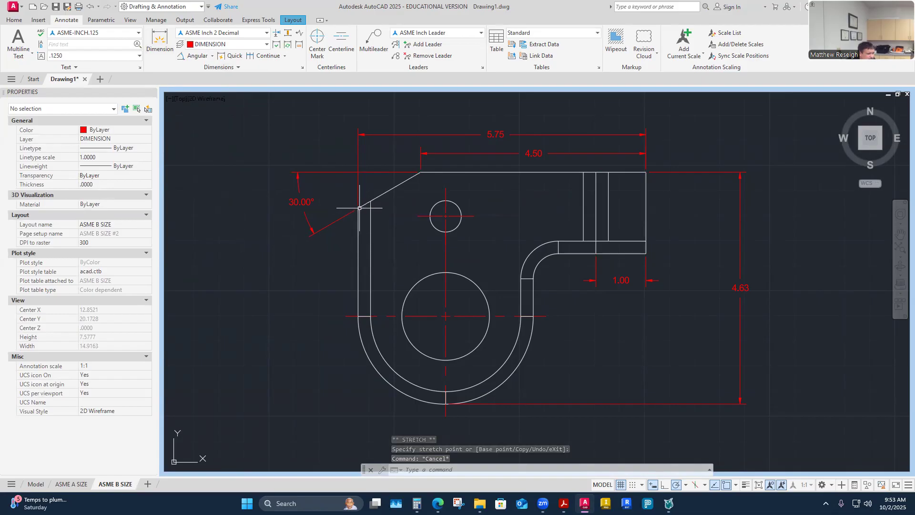
{"action": "left_click", "coordinate": [160, 39]}
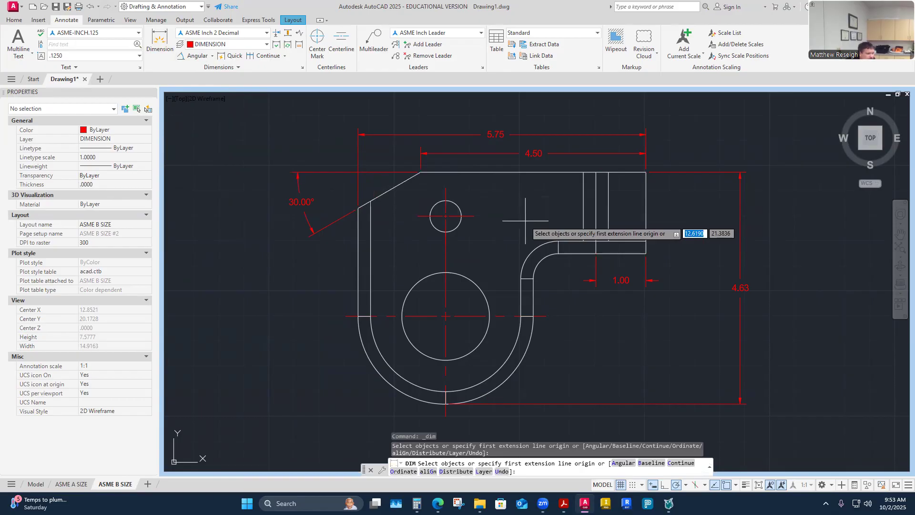
- Add a .72 vertical dimension from the top-left corner to the chamfer's lower corner
{"action": "left_click", "coordinate": [421, 171]}
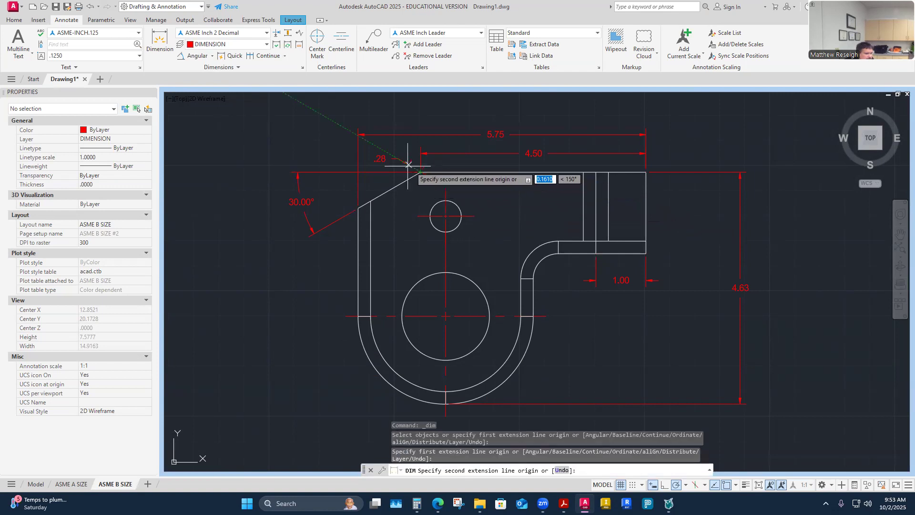
{"action": "left_click", "coordinate": [359, 208]}
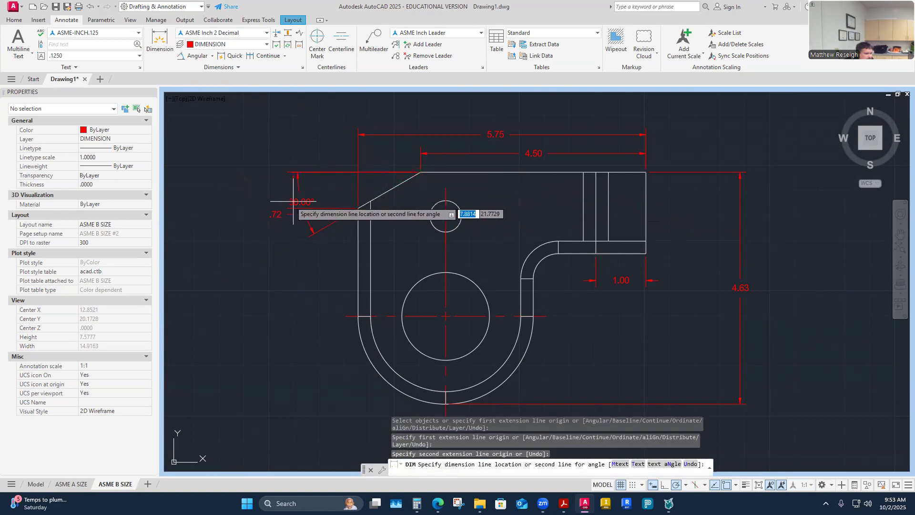
{"action": "left_click", "coordinate": [339, 195]}
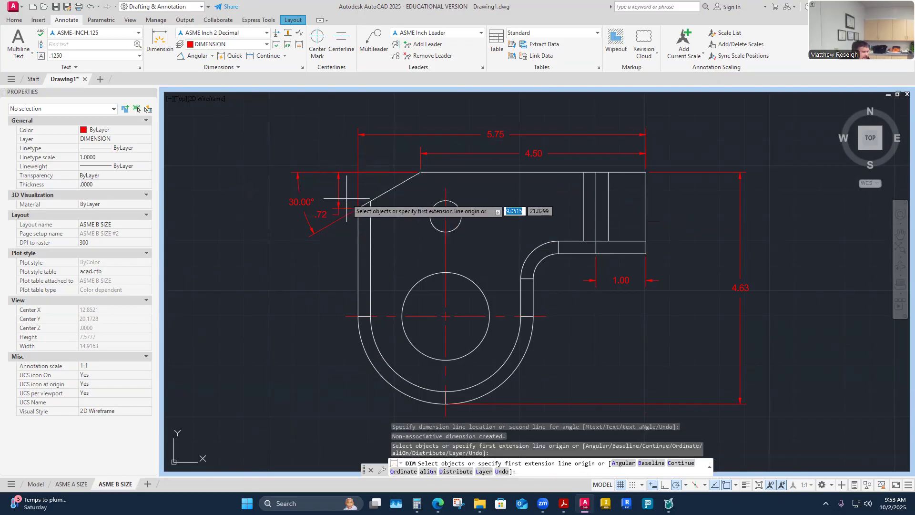
{"action": "key", "text": "Return"}
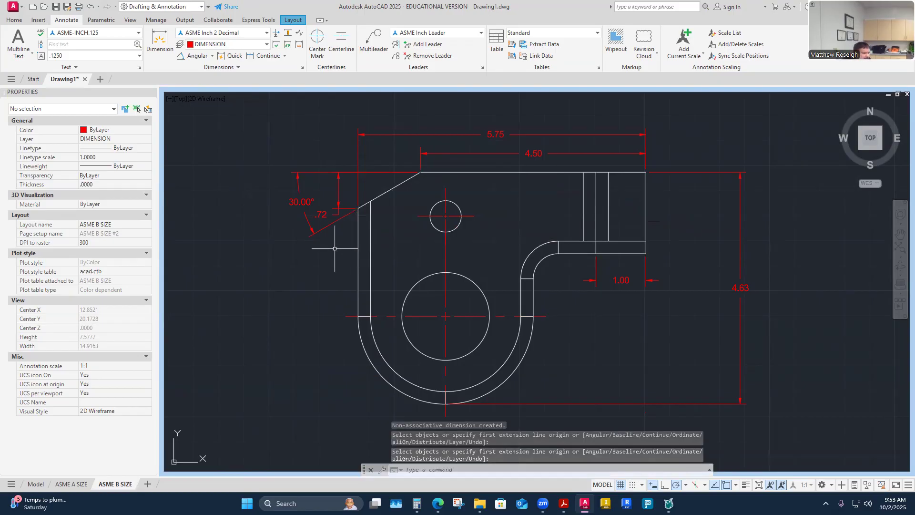
- Delete the 30.00° angle dimension, leaving the .72 dimension where it is
{"action": "left_click", "coordinate": [301, 202]}
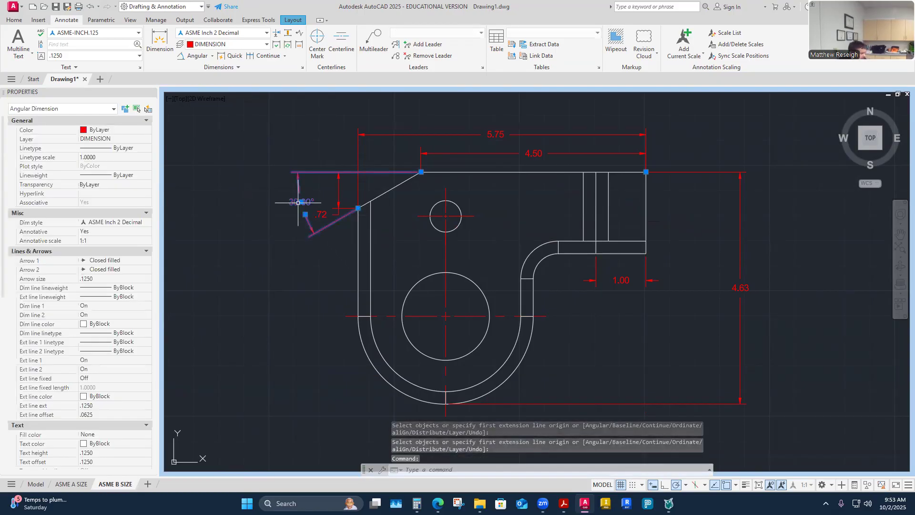
{"action": "key", "text": "Delete"}
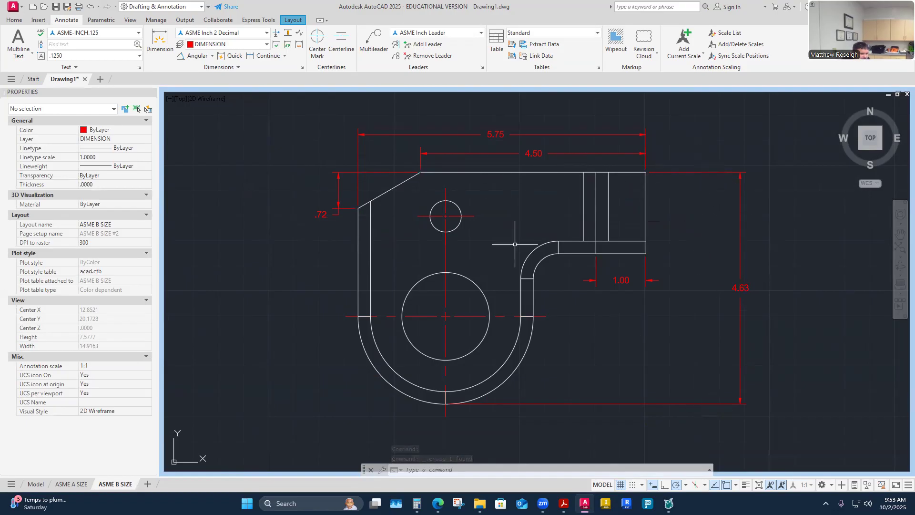
{"action": "left_click", "coordinate": [335, 208]}
{"action": "left_click", "coordinate": [321, 214]}
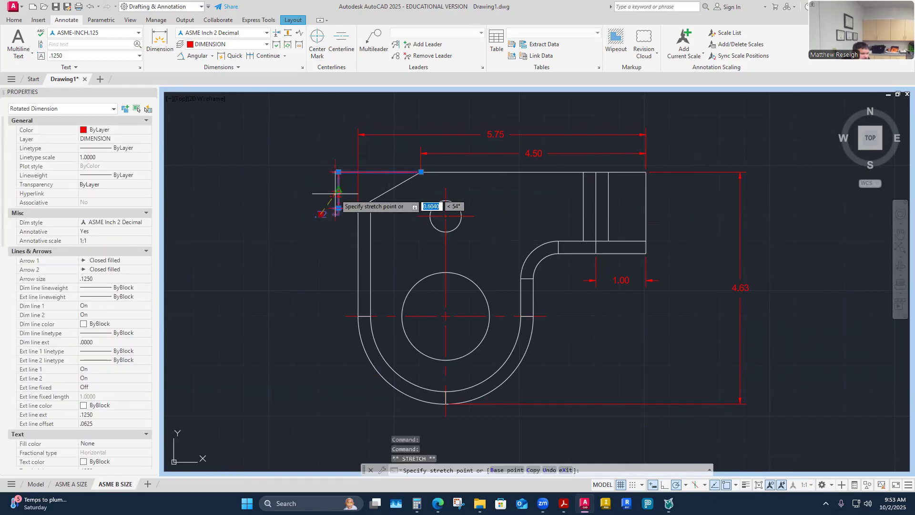
{"action": "key", "text": "Escape"}
{"action": "key", "text": "Escape"}
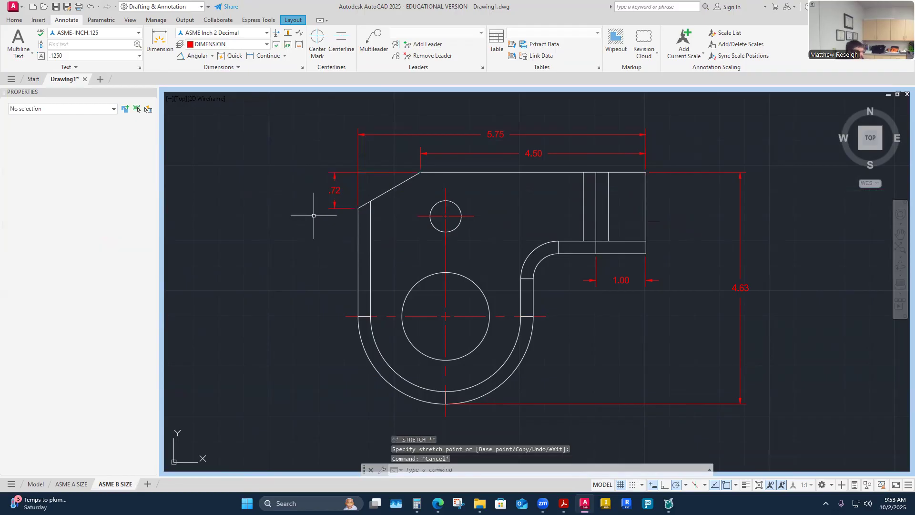
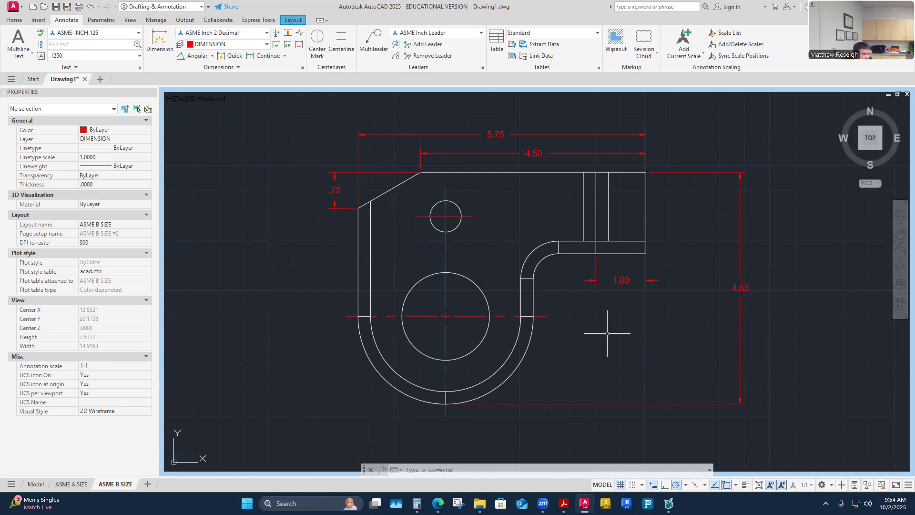
- Dimension the 30.00° angle between the bracket's top edge and slanted chamfer edge, placed at left
{"action": "left_click", "coordinate": [194, 57]}
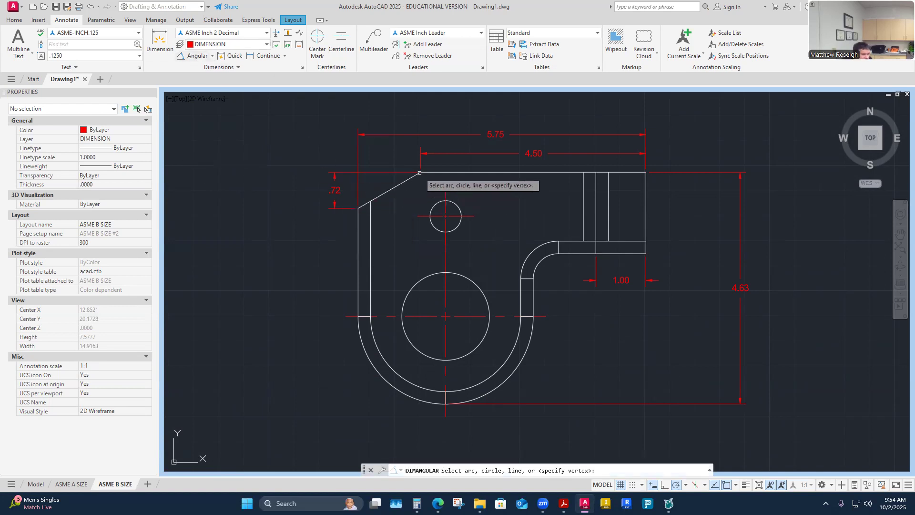
{"action": "left_click", "coordinate": [434, 173]}
{"action": "left_click", "coordinate": [396, 186]}
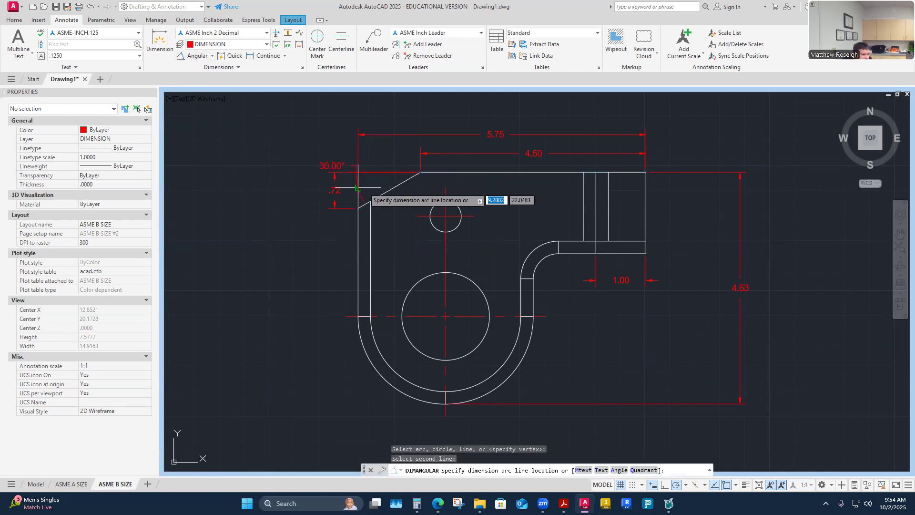
{"action": "left_click", "coordinate": [300, 204]}
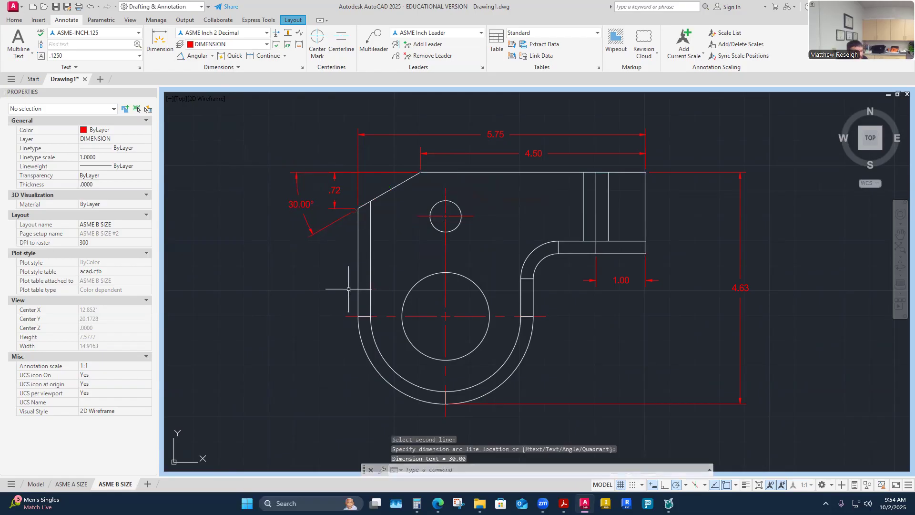
{"action": "key", "text": "Escape"}
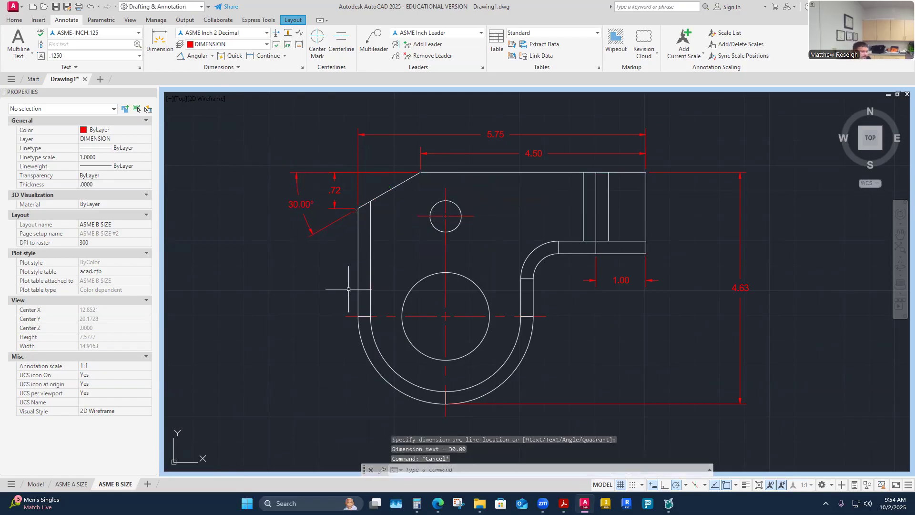
{"action": "scroll", "coordinate": [469, 269], "scroll_direction": "down", "scroll_amount": 2}
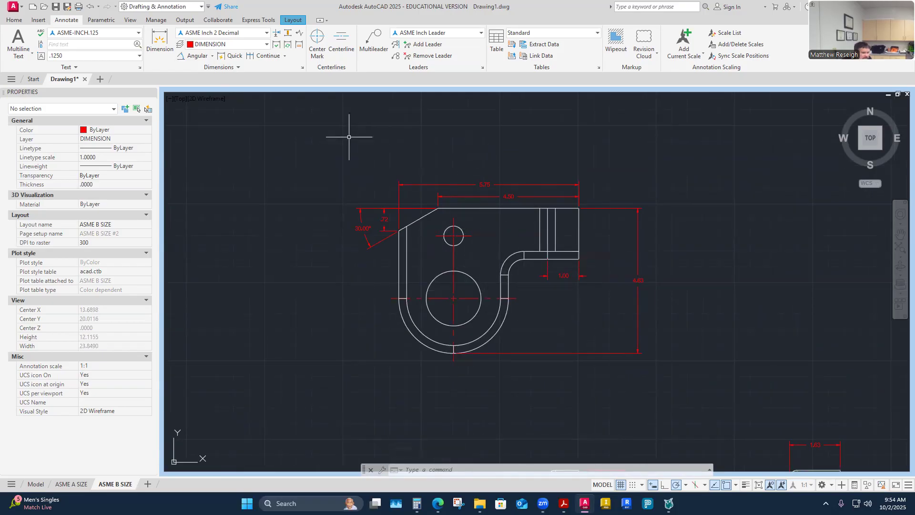
- Open the ASME Inch 2 Decimal style for modification and browse its Tolerances, Units, Fit and Text tabs
{"action": "left_click", "coordinate": [302, 69]}
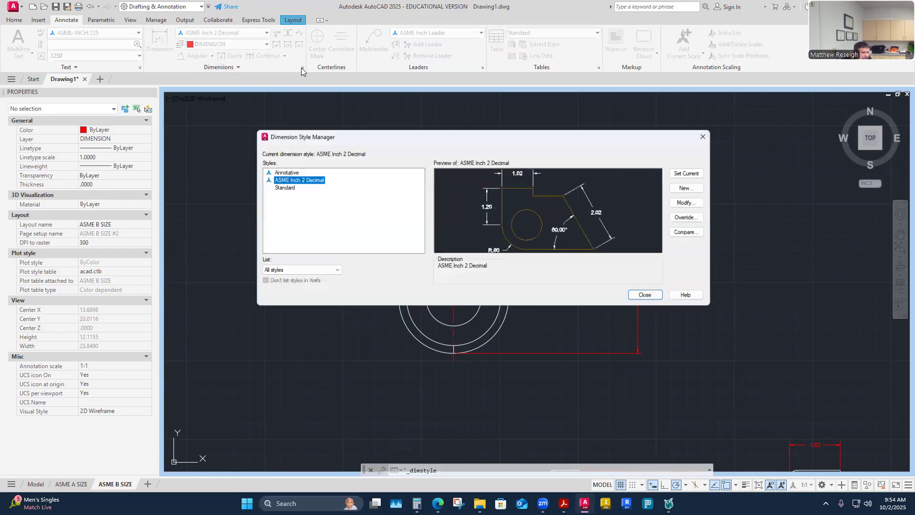
{"action": "left_click", "coordinate": [685, 204]}
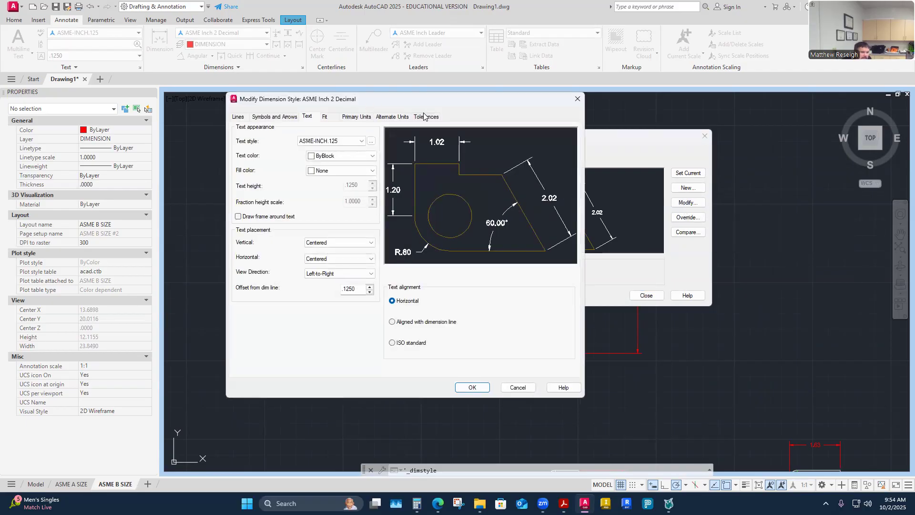
{"action": "left_click", "coordinate": [425, 117]}
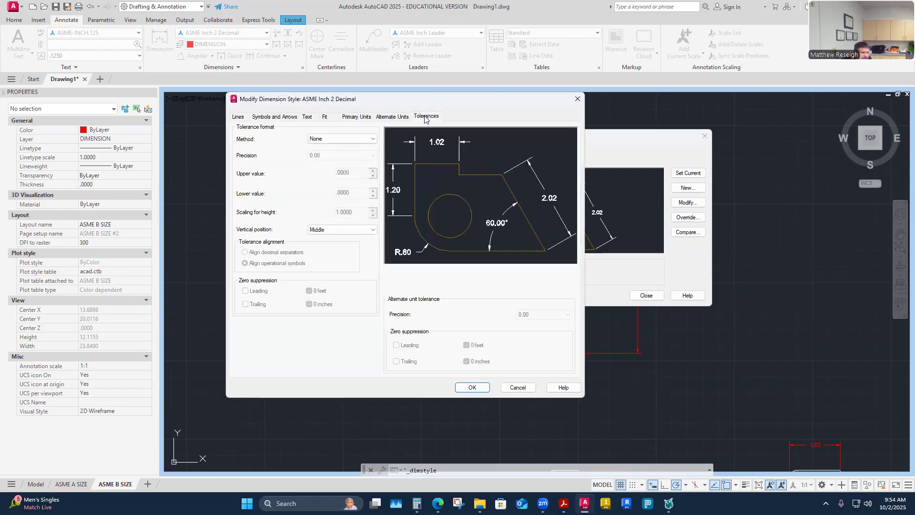
{"action": "left_click", "coordinate": [392, 117]}
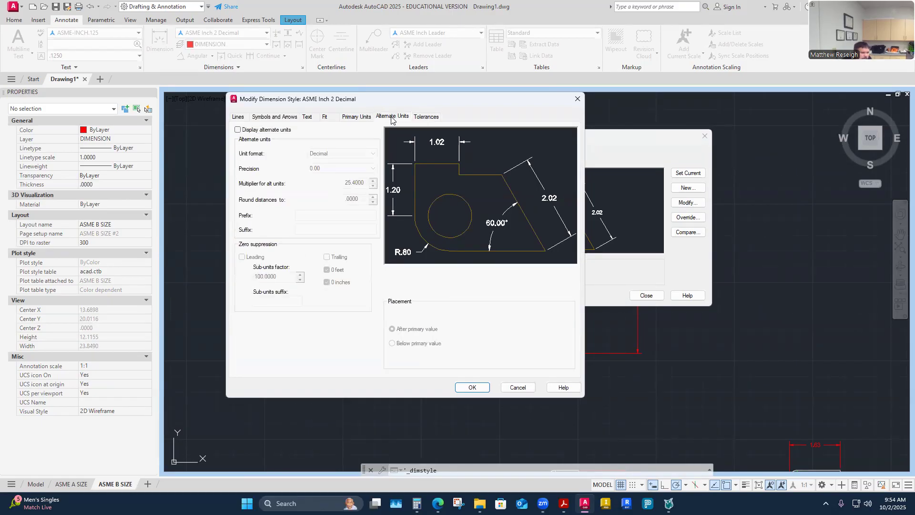
{"action": "left_click", "coordinate": [360, 118]}
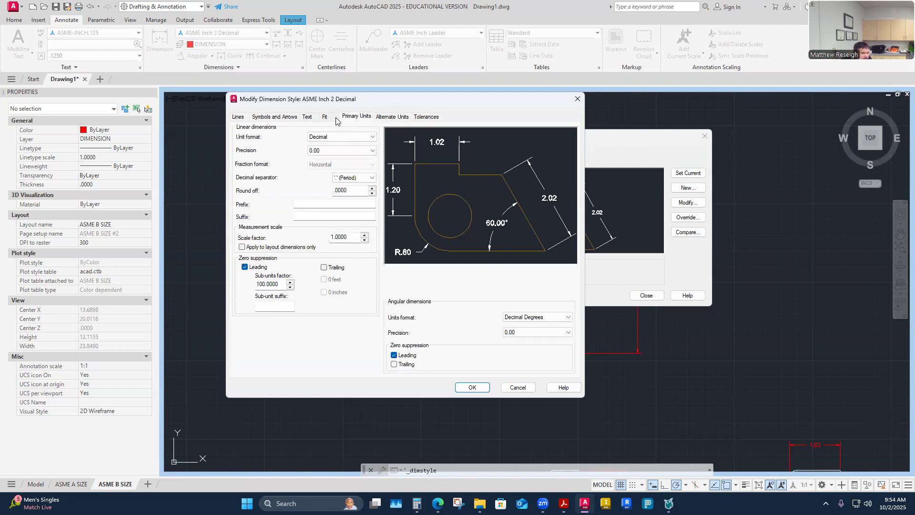
{"action": "left_click", "coordinate": [325, 118]}
{"action": "left_click", "coordinate": [307, 117]}
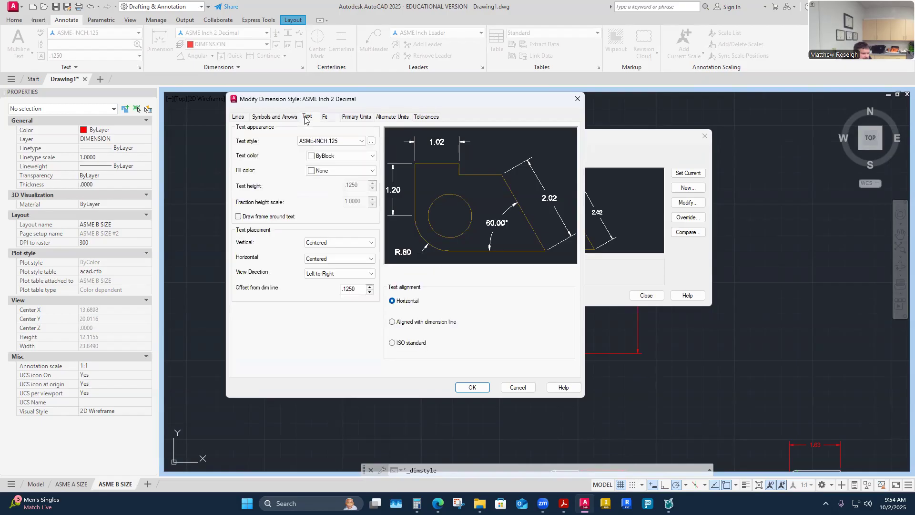
- Review the Lines, Symbols and Arrows, Text, Fit and Units tabs, then list the tolerance methods
{"action": "left_click", "coordinate": [236, 118]}
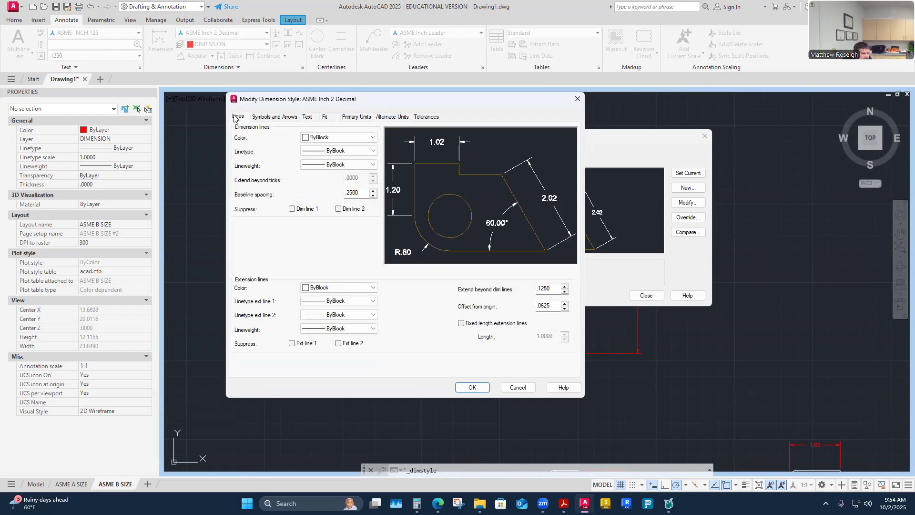
{"action": "left_click", "coordinate": [271, 118]}
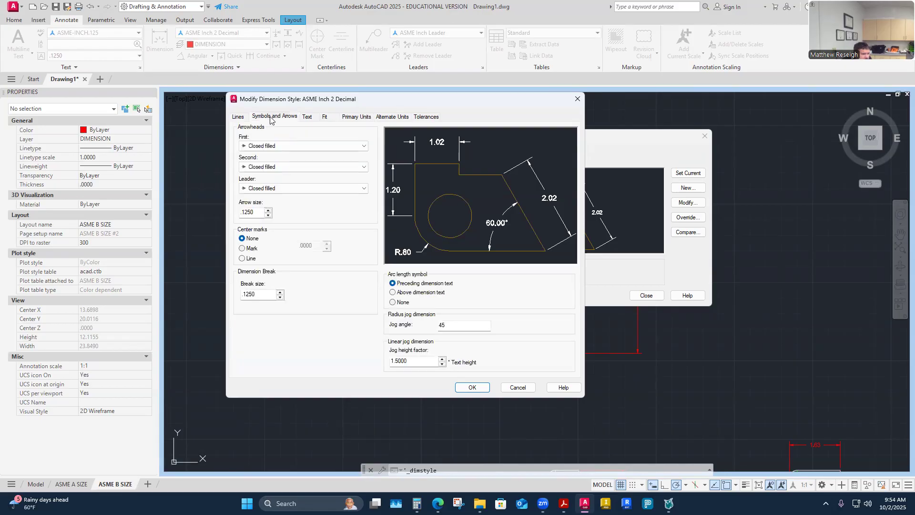
{"action": "left_click", "coordinate": [307, 119]}
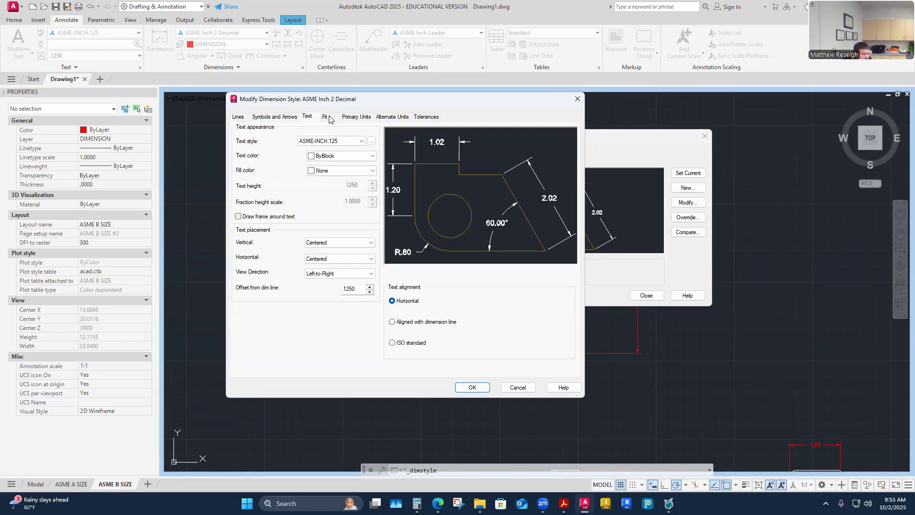
{"action": "left_click", "coordinate": [327, 118]}
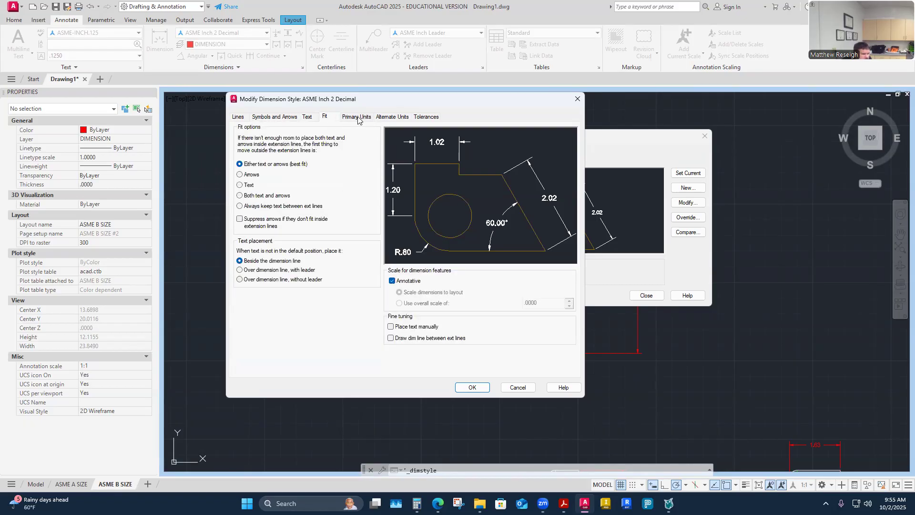
{"action": "left_click", "coordinate": [357, 117]}
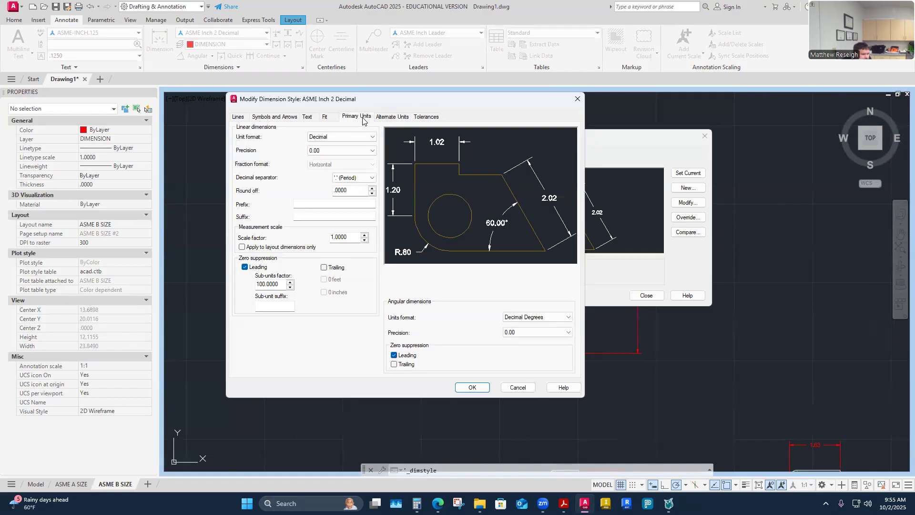
{"action": "left_click", "coordinate": [387, 118]}
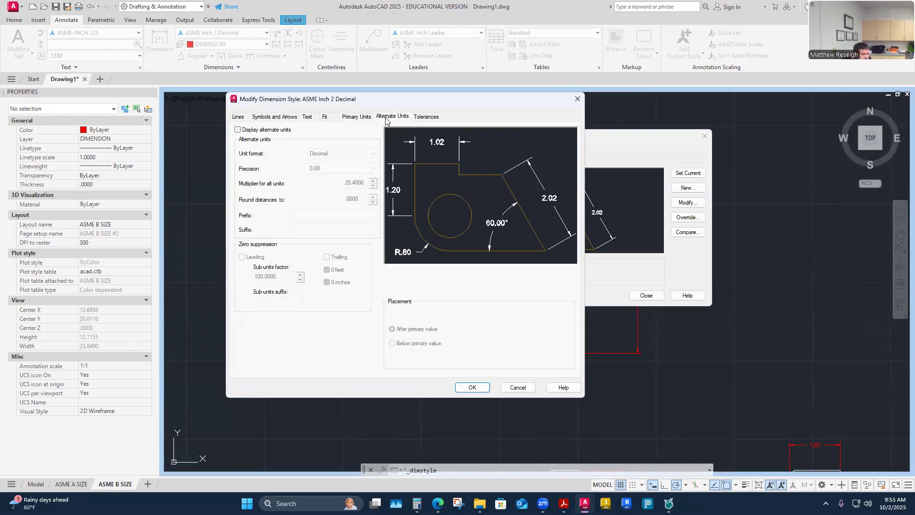
{"action": "left_click", "coordinate": [427, 117]}
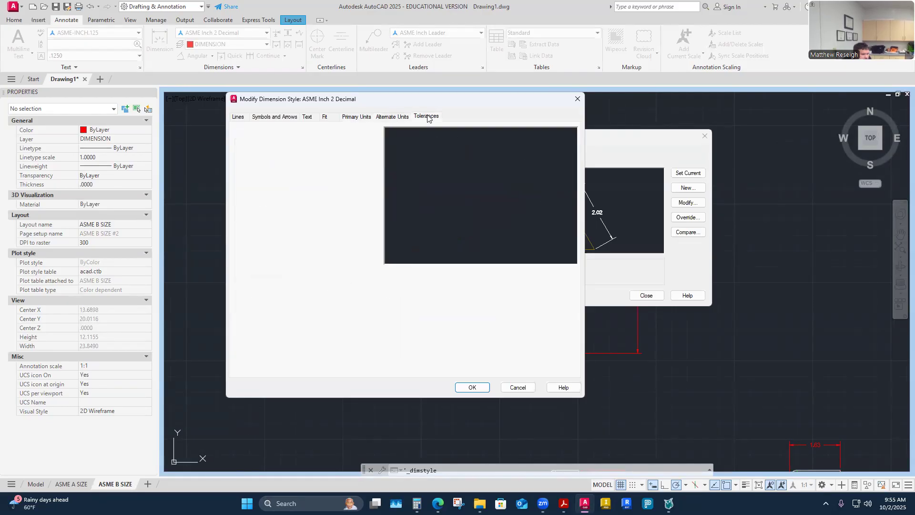
{"action": "left_click", "coordinate": [373, 140]}
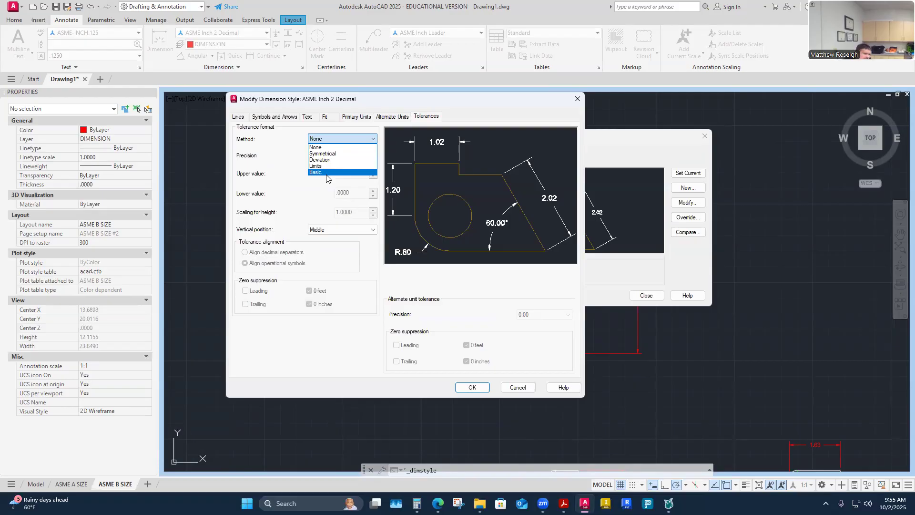
- Preview the Basic, Limits, Deviation and Symmetrical tolerance methods, then set the method back to None
{"action": "left_click", "coordinate": [374, 139]}
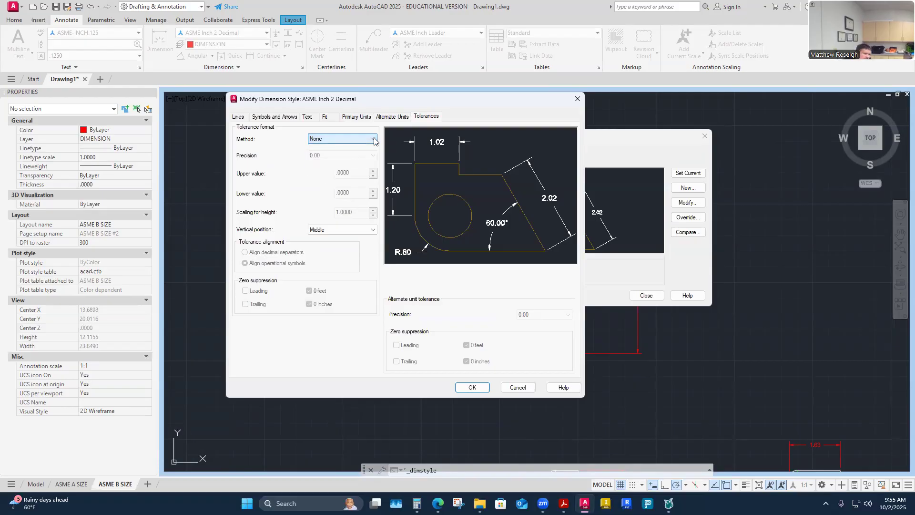
{"action": "left_click", "coordinate": [374, 139]}
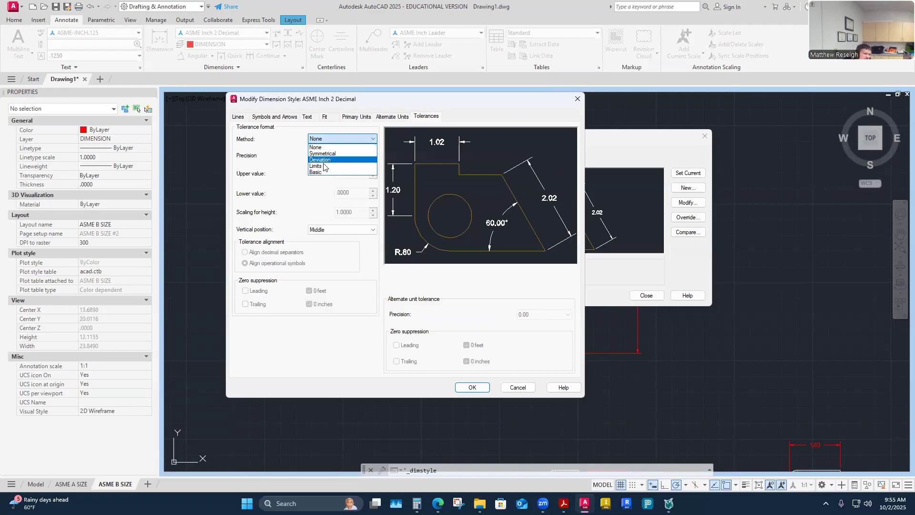
{"action": "left_click", "coordinate": [320, 172]}
{"action": "left_click", "coordinate": [373, 139]}
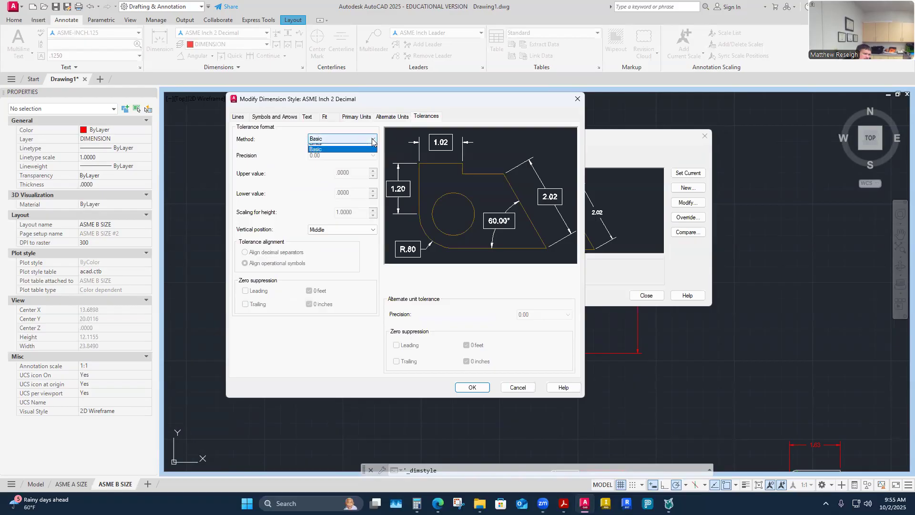
{"action": "left_click", "coordinate": [316, 166]}
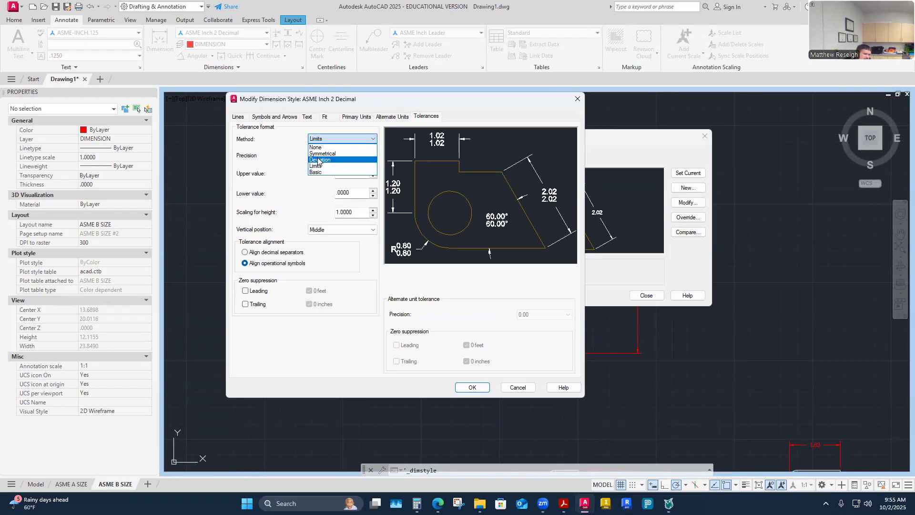
{"action": "left_click", "coordinate": [349, 160]}
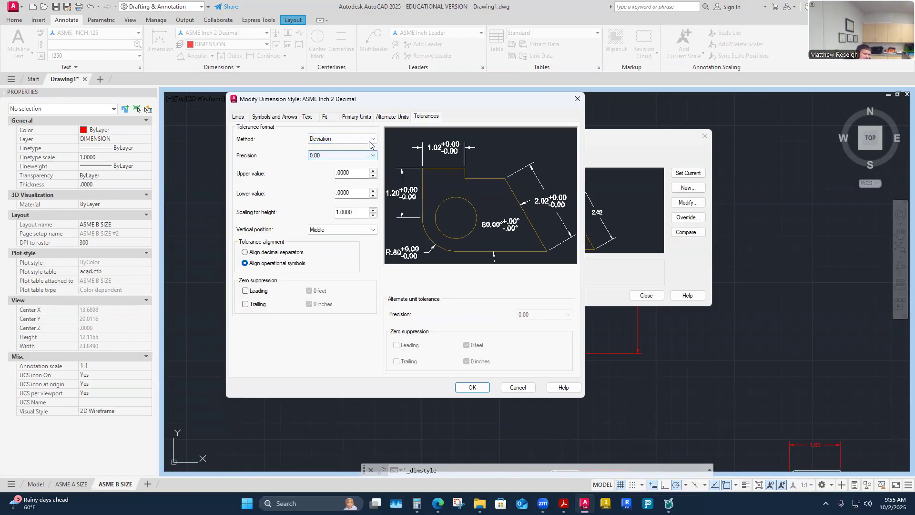
{"action": "left_click", "coordinate": [368, 139]}
{"action": "left_click", "coordinate": [364, 152]}
{"action": "left_click", "coordinate": [369, 140]}
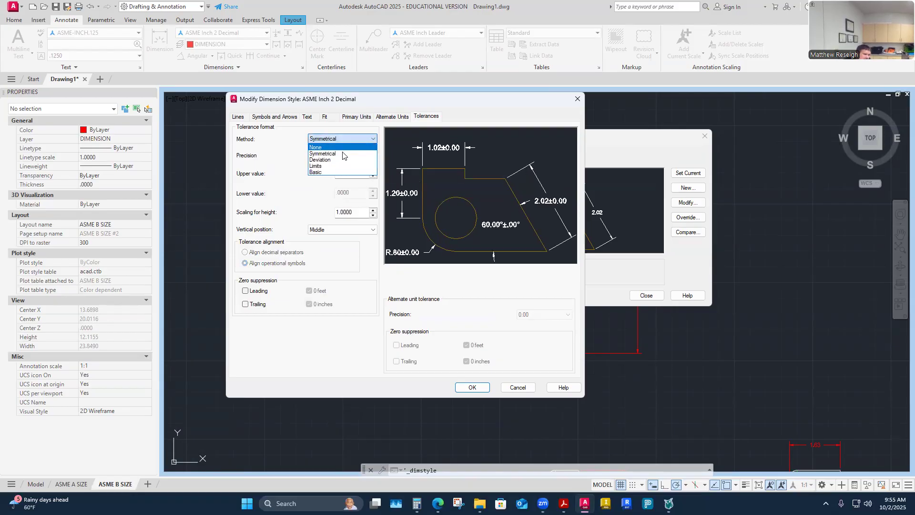
{"action": "left_click", "coordinate": [329, 146]}
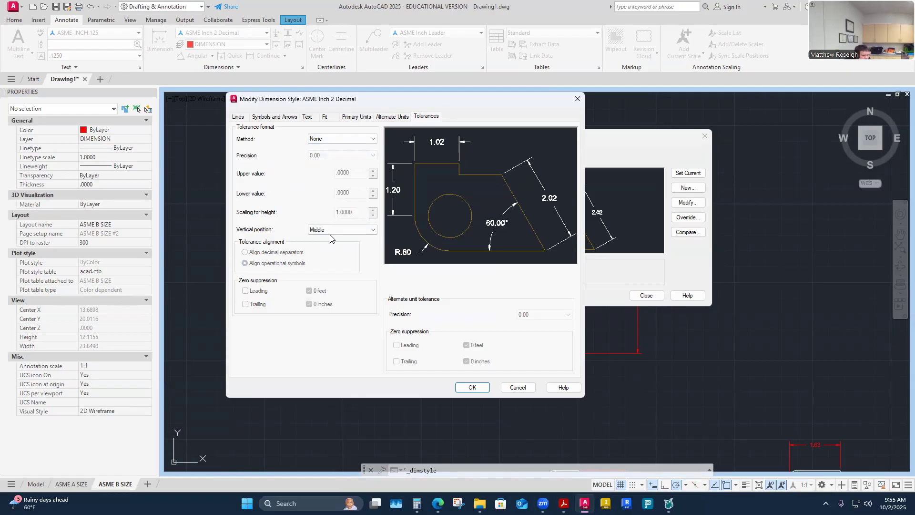
- Look over the Alternate Units, Primary Units, Fit and Text tabs, then cancel and close the Dimension Style Manager
{"action": "left_click", "coordinate": [399, 117]}
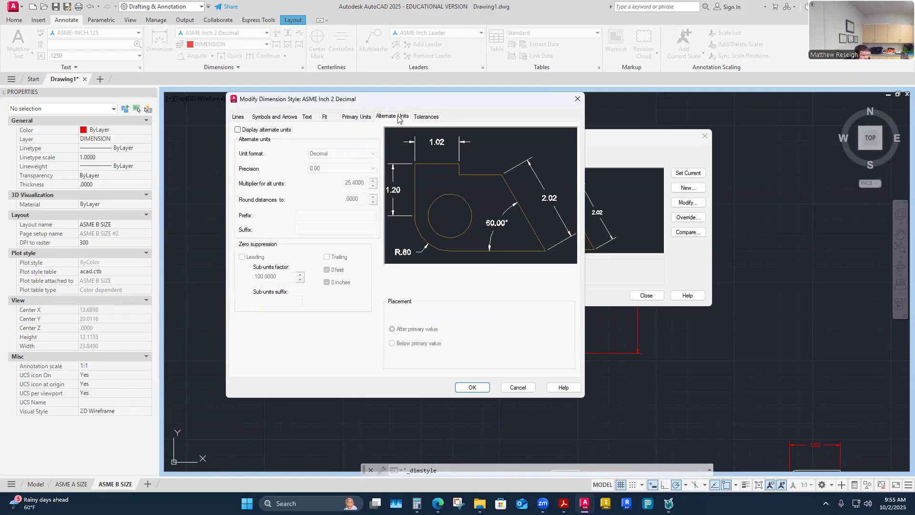
{"action": "left_click", "coordinate": [357, 117]}
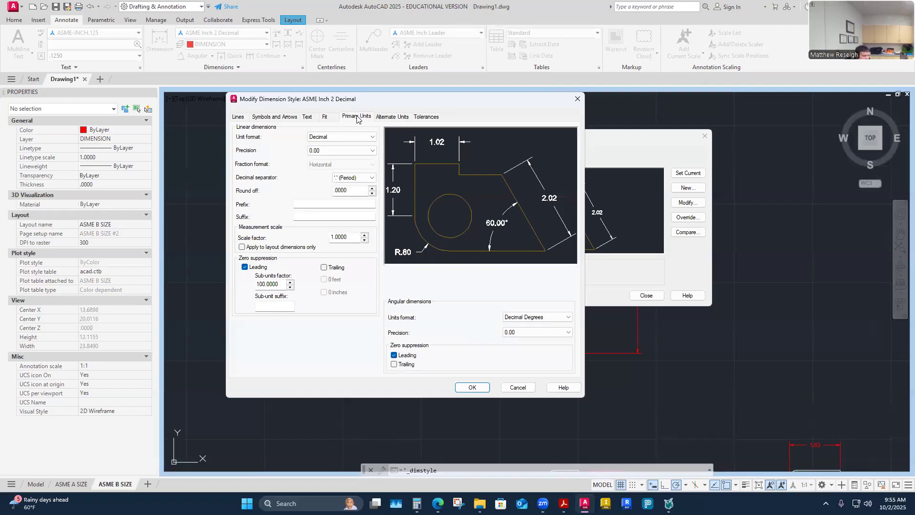
{"action": "left_click", "coordinate": [326, 117]}
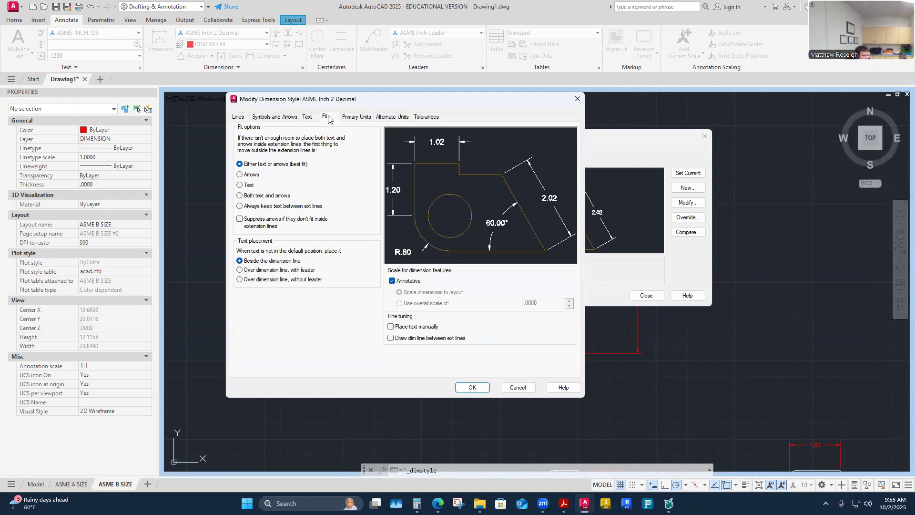
{"action": "left_click", "coordinate": [312, 118]}
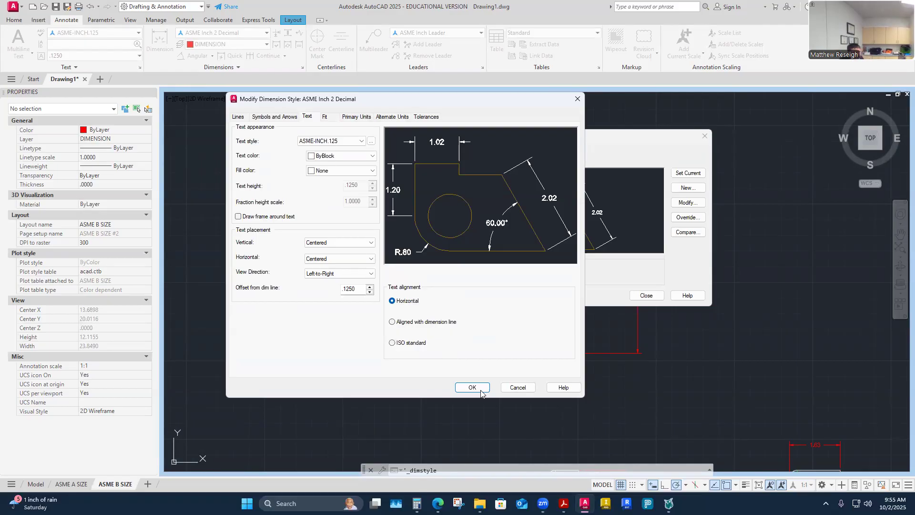
{"action": "left_click", "coordinate": [518, 387]}
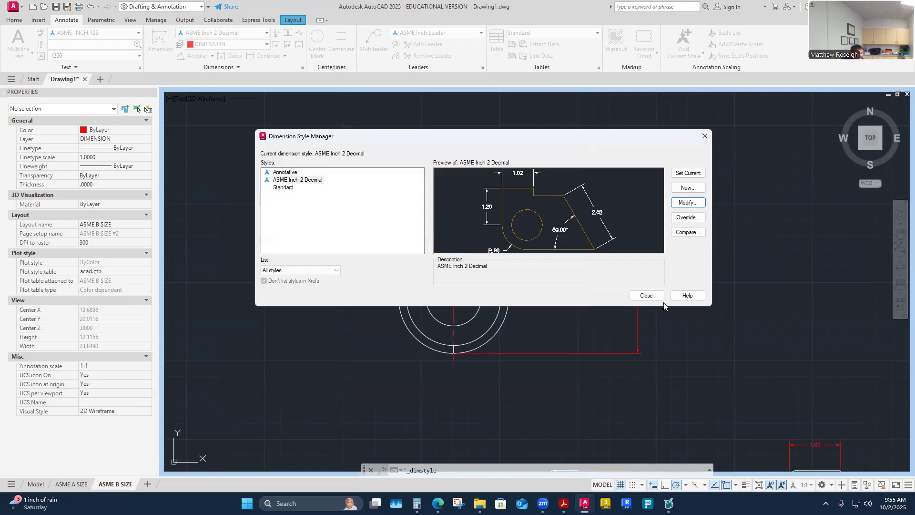
{"action": "left_click", "coordinate": [648, 295]}
- Wrap the angle dimension text in parentheses so it reads (30.00°)
{"action": "scroll", "coordinate": [379, 224], "scroll_direction": "up", "scroll_amount": 6}
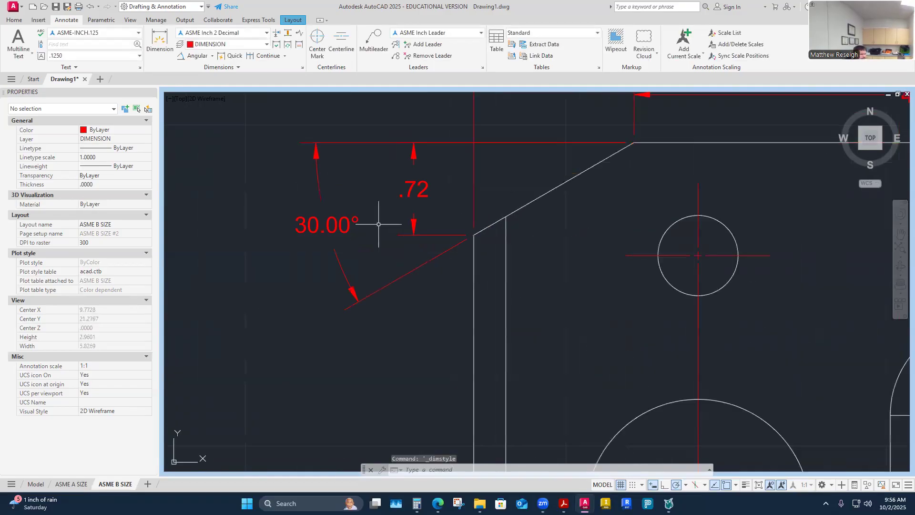
{"action": "double_click", "coordinate": [340, 227]}
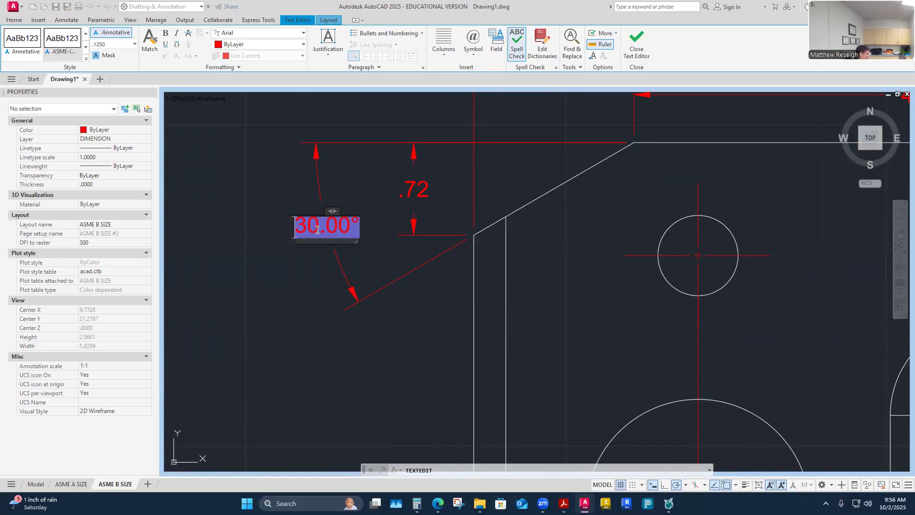
{"action": "type", "text": "("}
{"action": "key", "text": "End"}
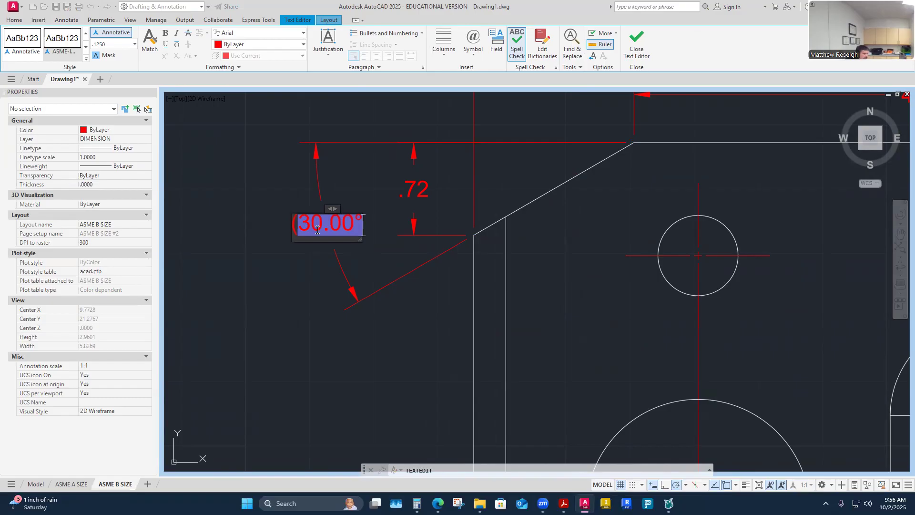
{"action": "type", "text": ")"}
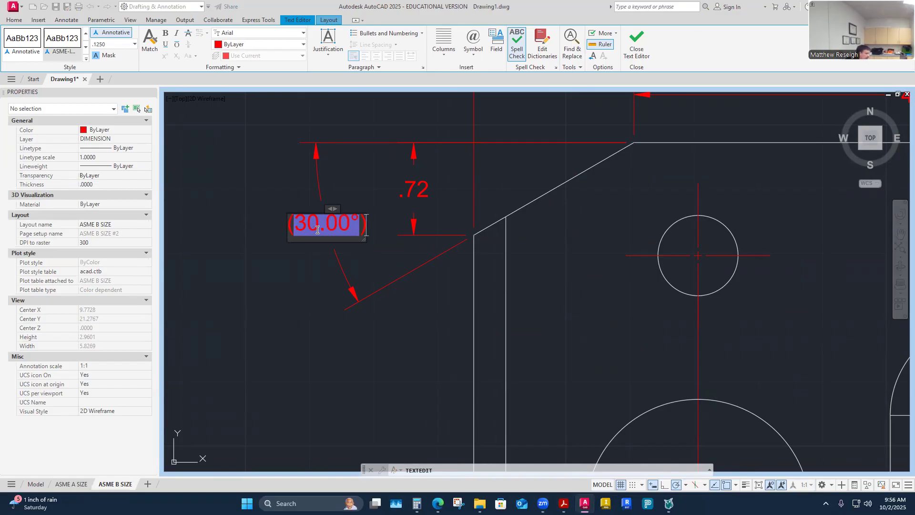
{"action": "left_click", "coordinate": [285, 327]}
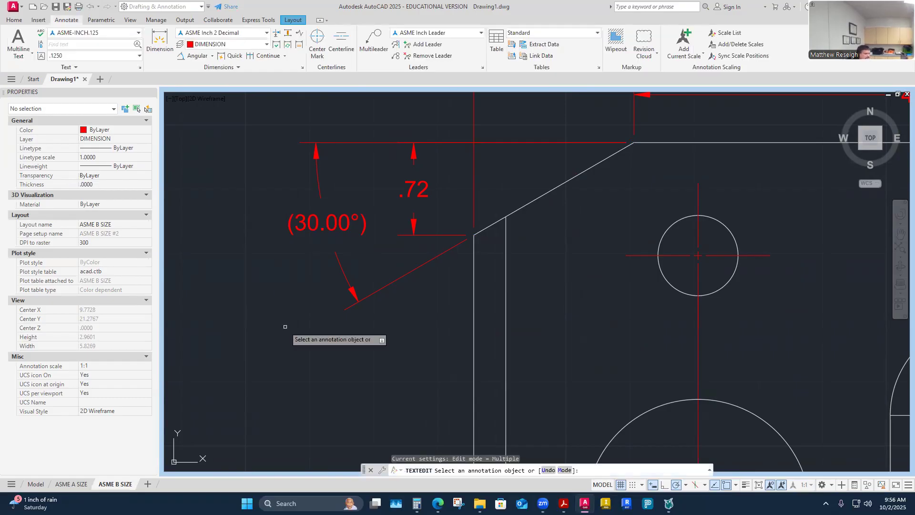
{"action": "scroll", "coordinate": [285, 327], "scroll_direction": "down", "scroll_amount": 4}
{"action": "scroll", "coordinate": [311, 299], "scroll_direction": "up", "scroll_amount": 2}
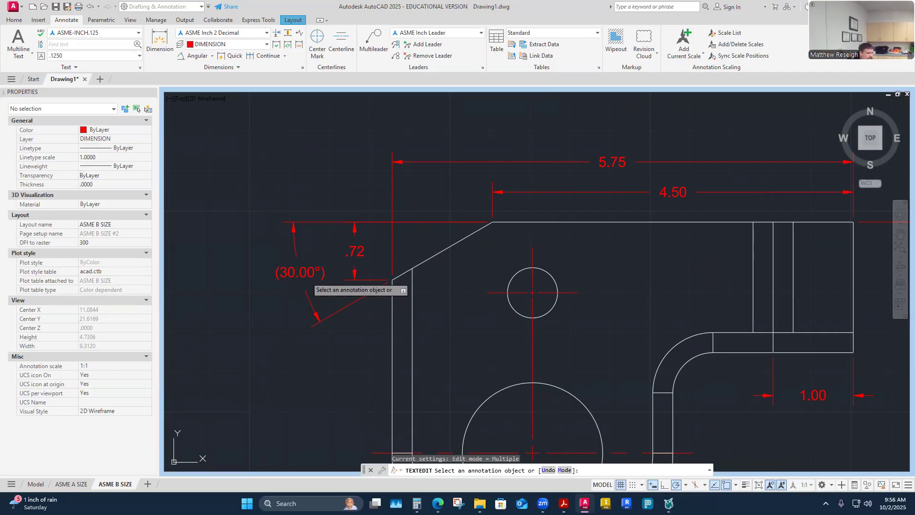
- Reopen the 30.00° angle dimension text and close the editor without changes
{"action": "left_click", "coordinate": [308, 277]}
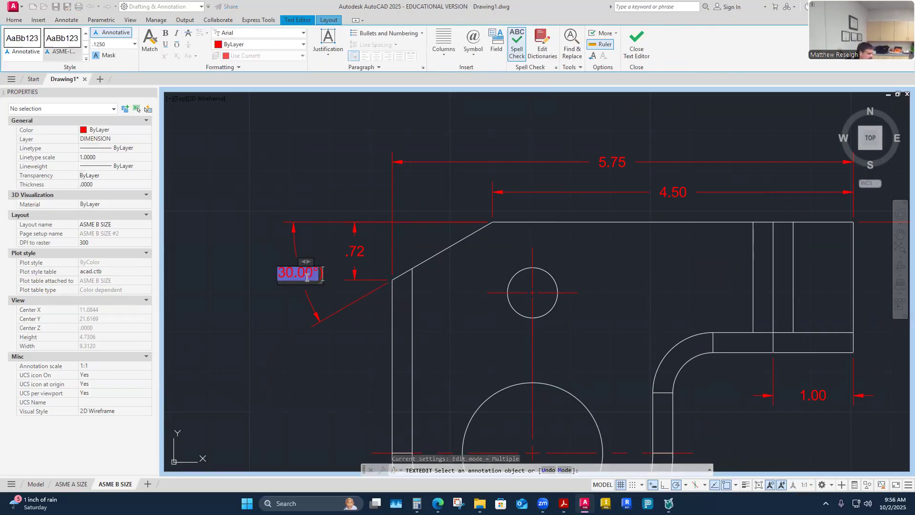
{"action": "left_click", "coordinate": [310, 351]}
{"action": "key", "text": "Escape"}
{"action": "scroll", "coordinate": [310, 351], "scroll_direction": "down", "scroll_amount": 6}
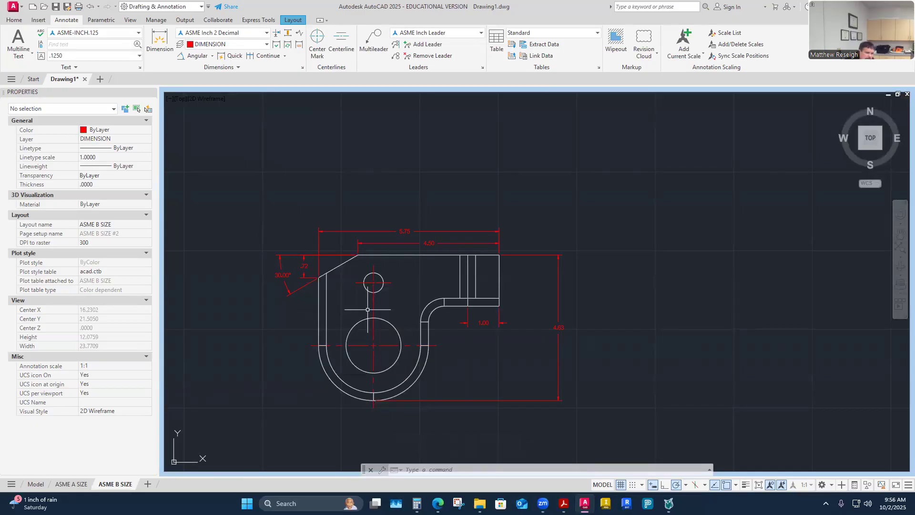
{"action": "scroll", "coordinate": [367, 309], "scroll_direction": "down", "scroll_amount": 4}
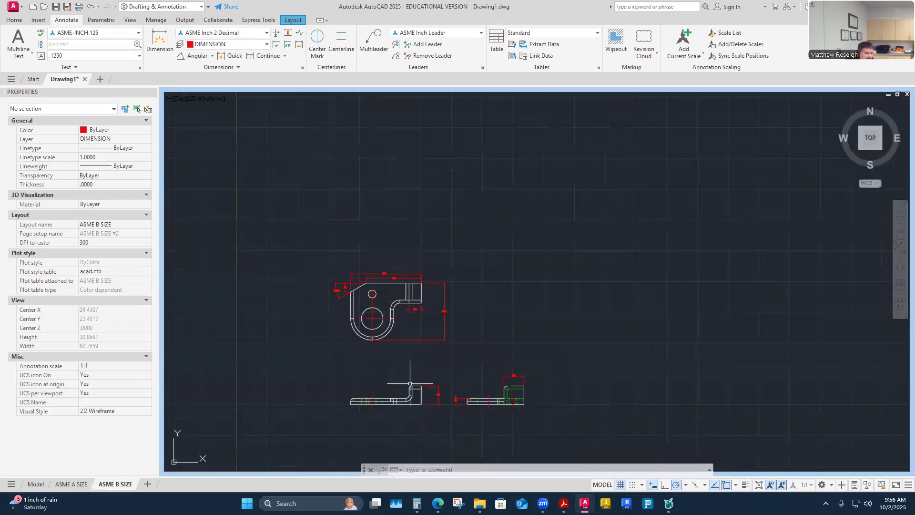
{"action": "scroll", "coordinate": [362, 349], "scroll_direction": "up", "scroll_amount": 2}
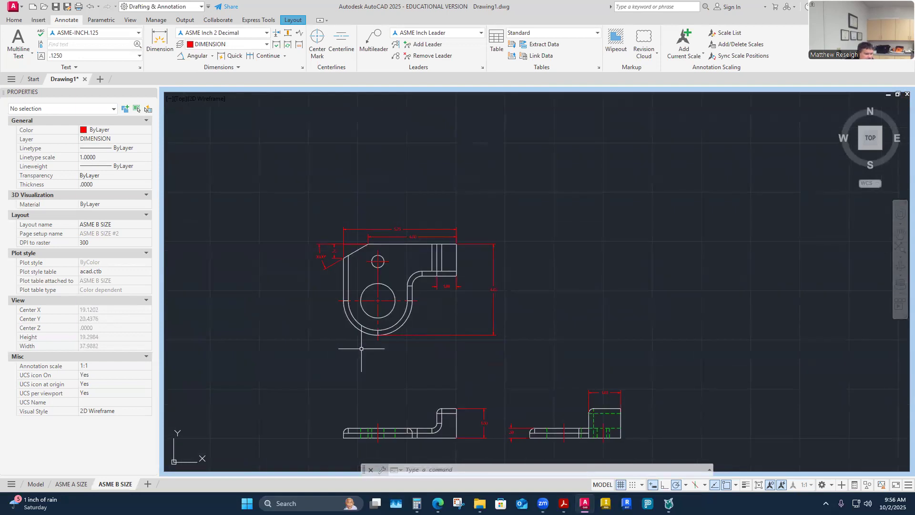
{"action": "scroll", "coordinate": [596, 445], "scroll_direction": "up", "scroll_amount": 4}
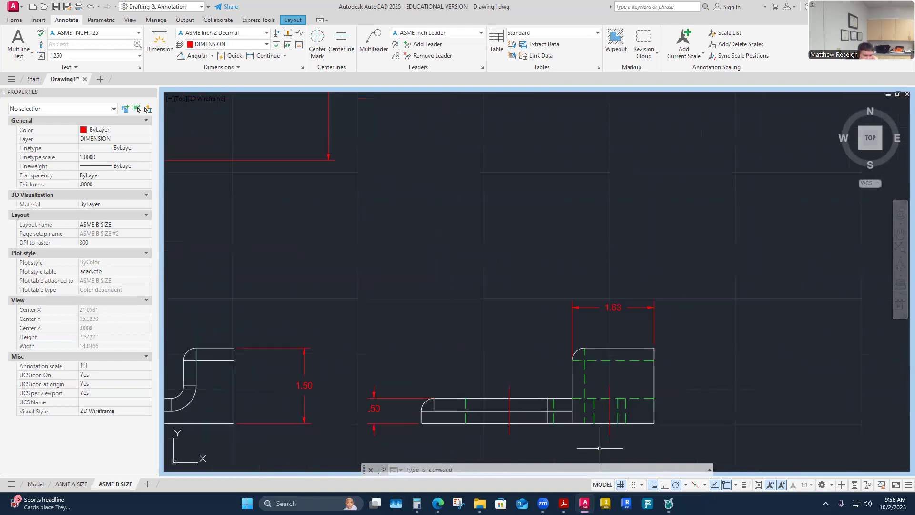
{"action": "scroll", "coordinate": [575, 419], "scroll_direction": "down", "scroll_amount": 4}
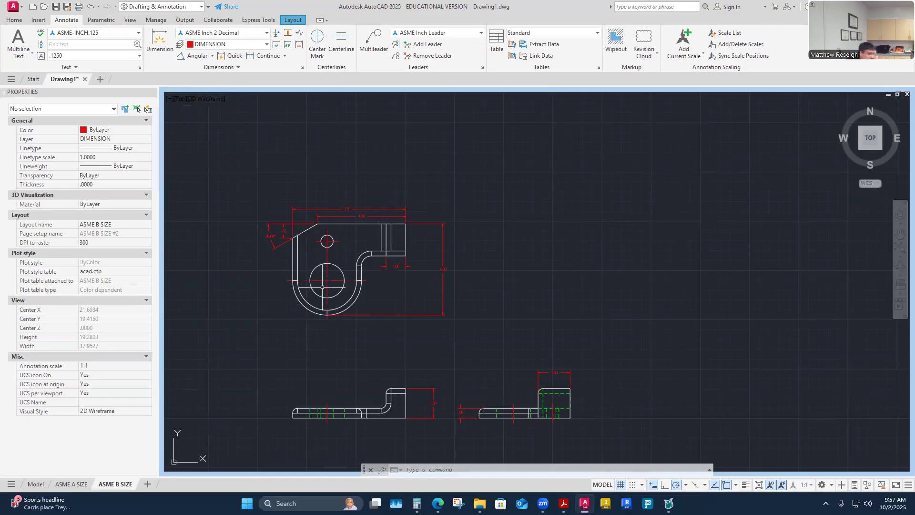
{"action": "scroll", "coordinate": [328, 290], "scroll_direction": "up", "scroll_amount": 2}
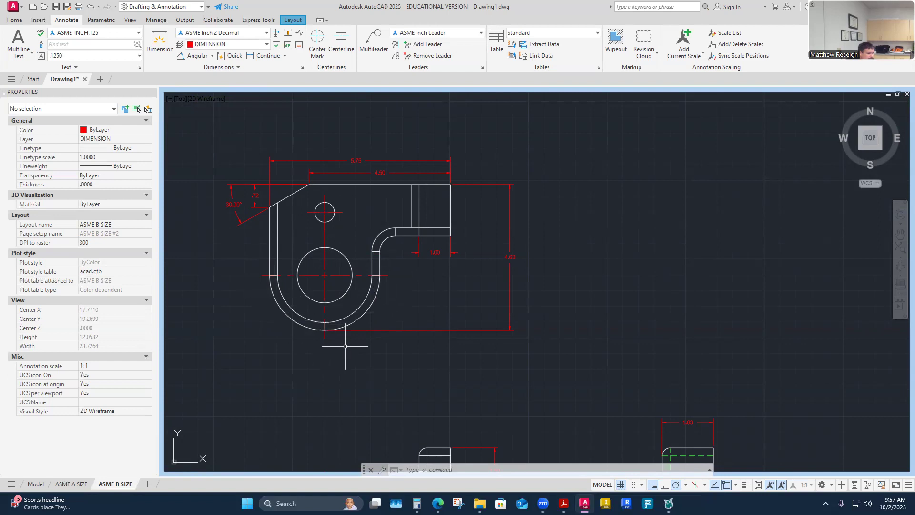
- Dimension the large outer arc at the bracket's rounded end as R1.75, placed outside the arc
{"action": "left_click", "coordinate": [212, 56]}
{"action": "left_click", "coordinate": [199, 151]}
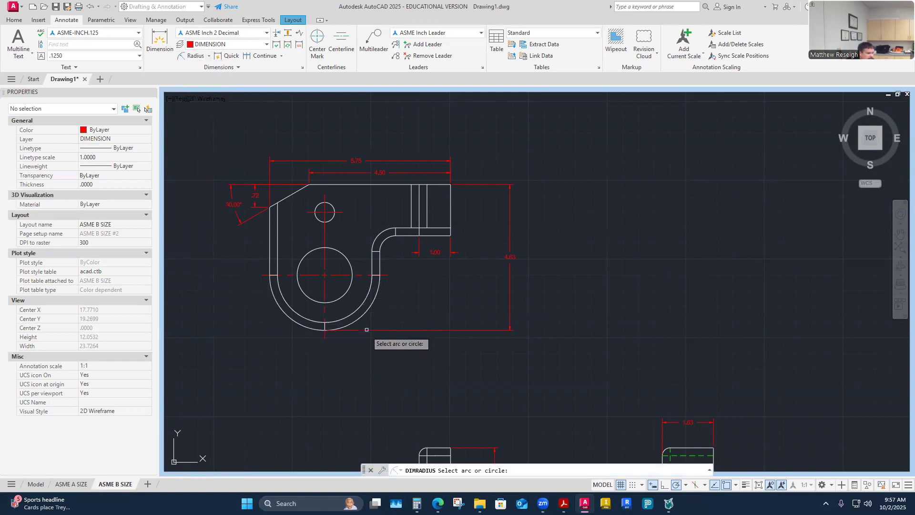
{"action": "scroll", "coordinate": [378, 304], "scroll_direction": "down", "scroll_amount": 4}
{"action": "scroll", "coordinate": [379, 303], "scroll_direction": "up", "scroll_amount": 5}
{"action": "left_click", "coordinate": [355, 306]}
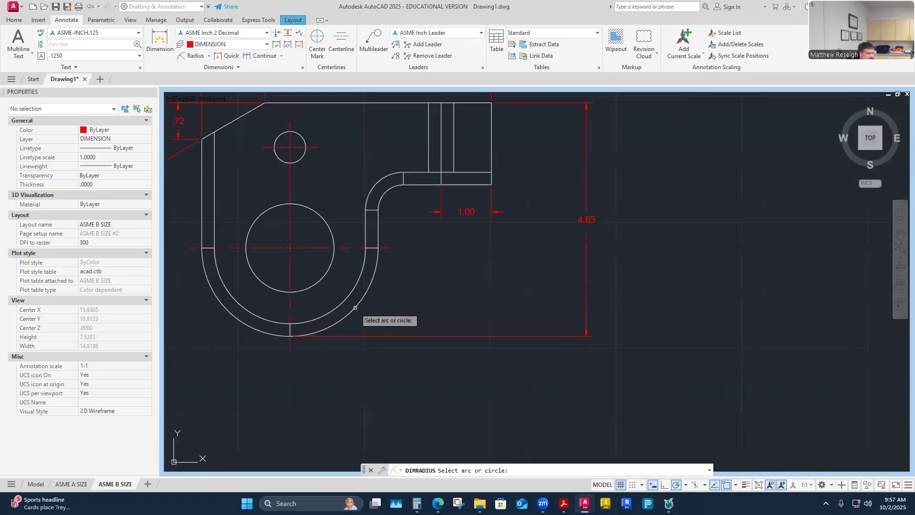
{"action": "left_click", "coordinate": [379, 319]}
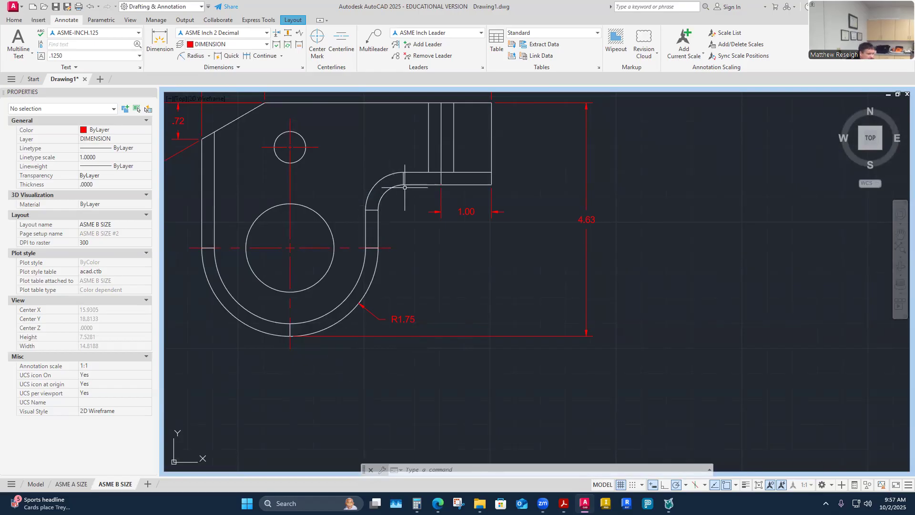
{"action": "right_click", "coordinate": [428, 259]}
- Repeat the radius dimension to label the inner fillet at the bend R.50
{"action": "left_click", "coordinate": [446, 263]}
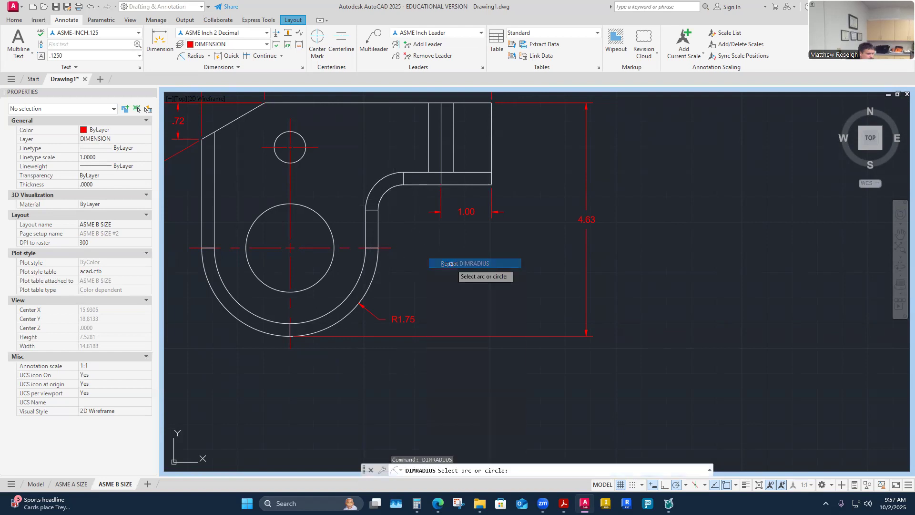
{"action": "left_click", "coordinate": [387, 193]}
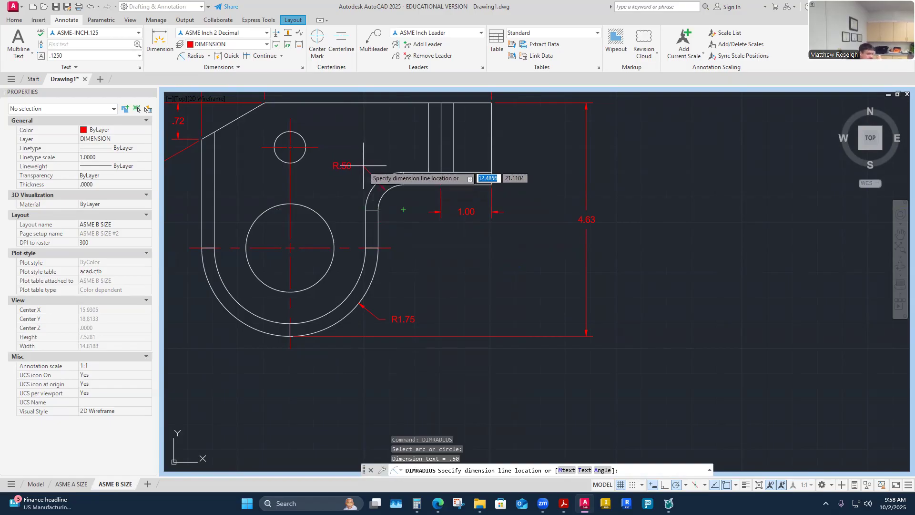
{"action": "left_click", "coordinate": [403, 212]}
{"action": "scroll", "coordinate": [404, 212], "scroll_direction": "up", "scroll_amount": 3}
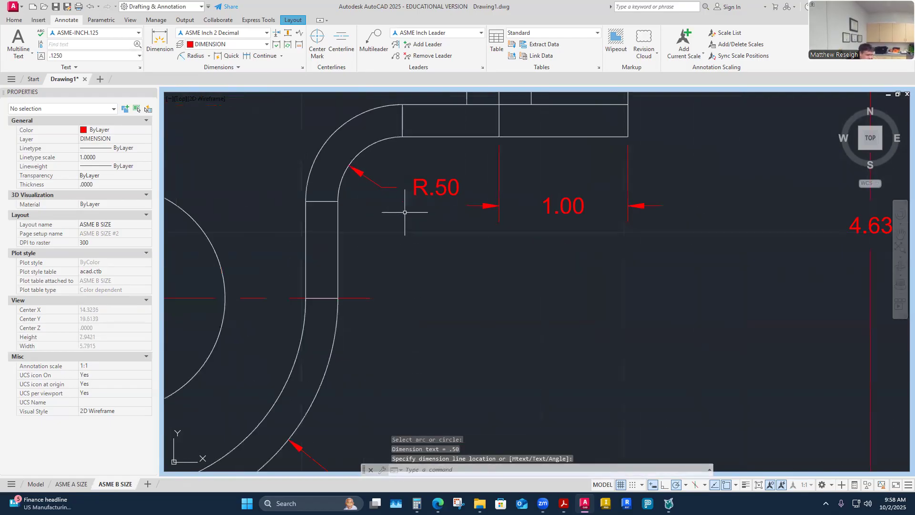
{"action": "key", "text": "Escape"}
{"action": "scroll", "coordinate": [405, 212], "scroll_direction": "down", "scroll_amount": 3}
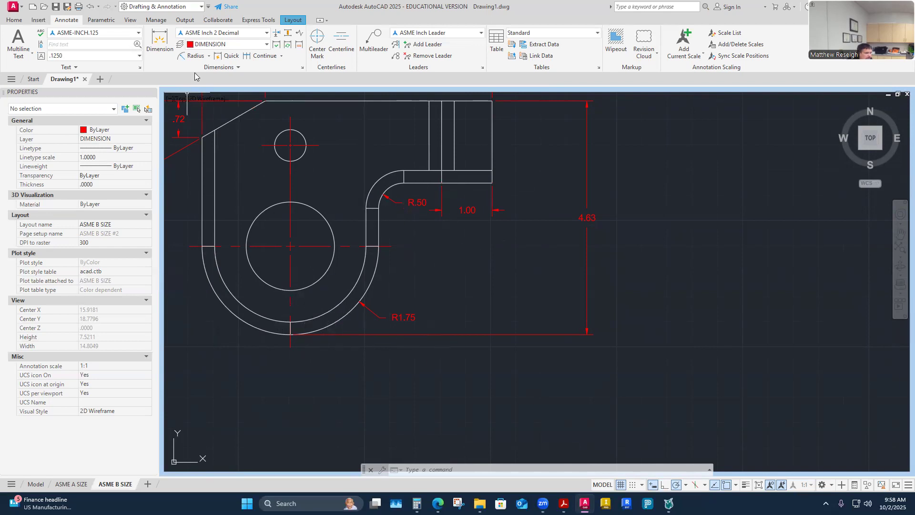
{"action": "left_click", "coordinate": [209, 56]}
{"action": "left_click", "coordinate": [204, 167]}
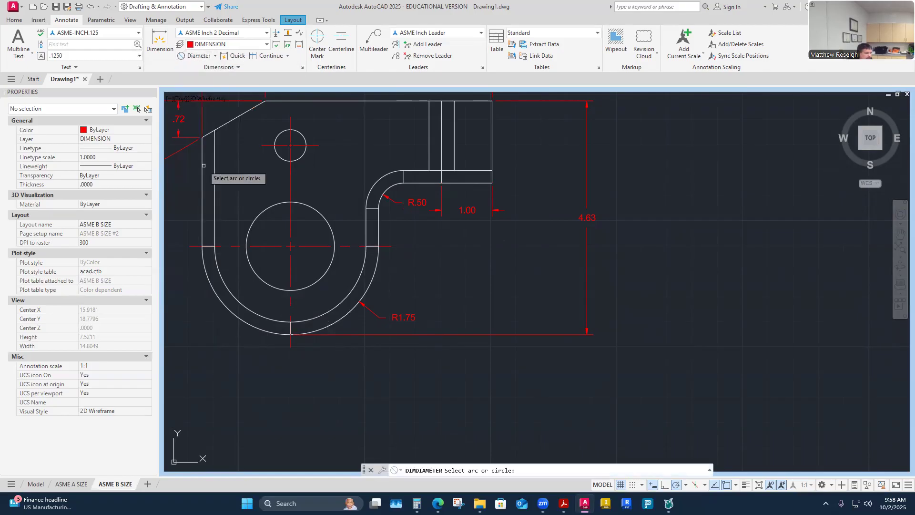
{"action": "left_click", "coordinate": [332, 261]}
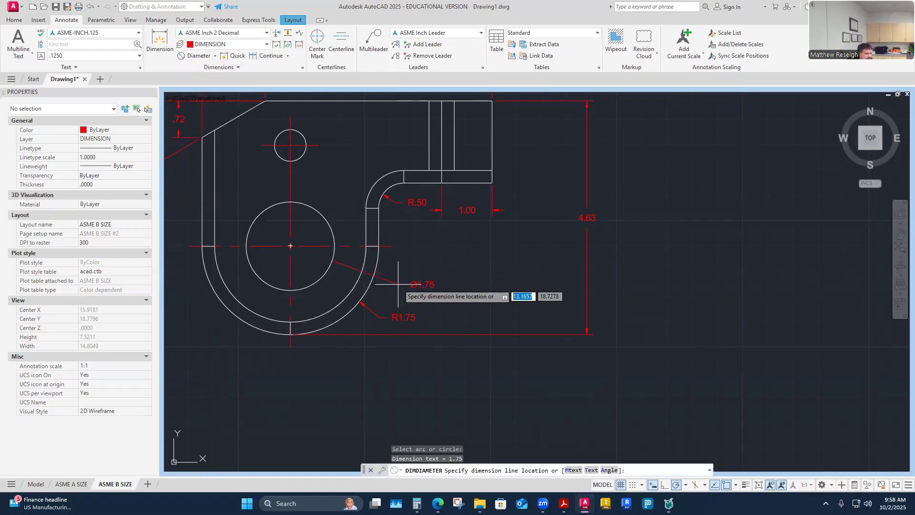
{"action": "left_click", "coordinate": [389, 289]}
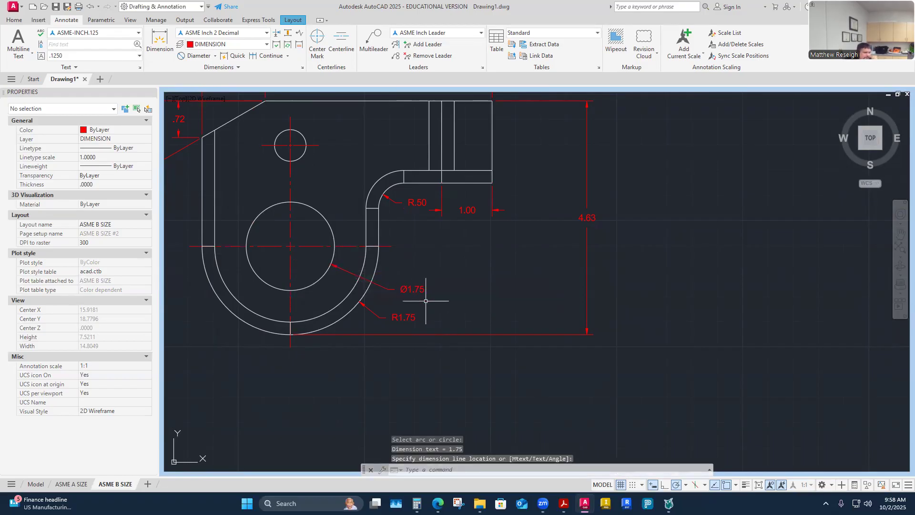
{"action": "key", "text": "Escape"}
{"action": "scroll", "coordinate": [387, 285], "scroll_direction": "up", "scroll_amount": 2}
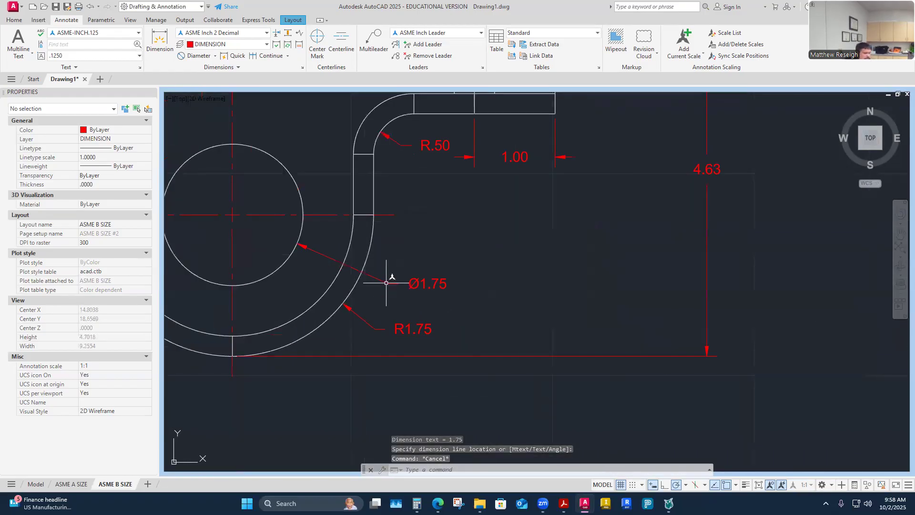
{"action": "left_click", "coordinate": [386, 283]}
{"action": "left_click", "coordinate": [427, 283]}
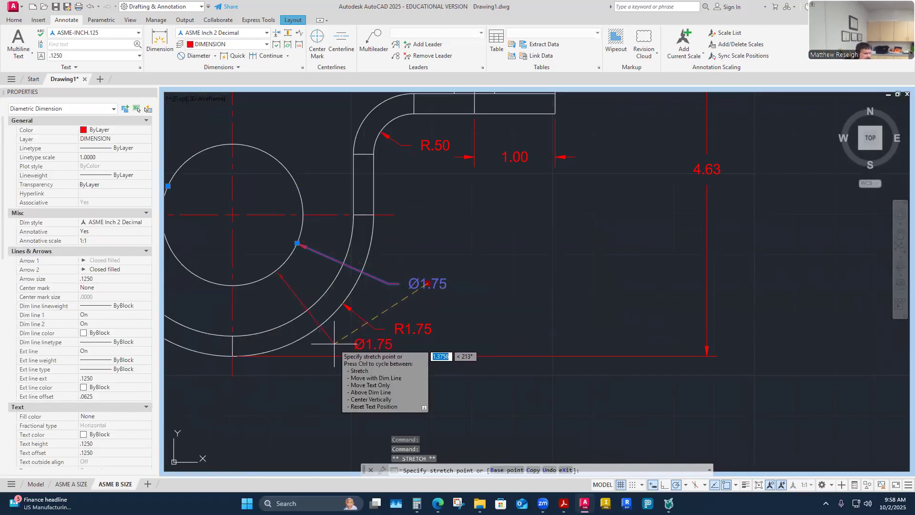
{"action": "left_click", "coordinate": [339, 342]}
{"action": "key", "text": "Escape"}
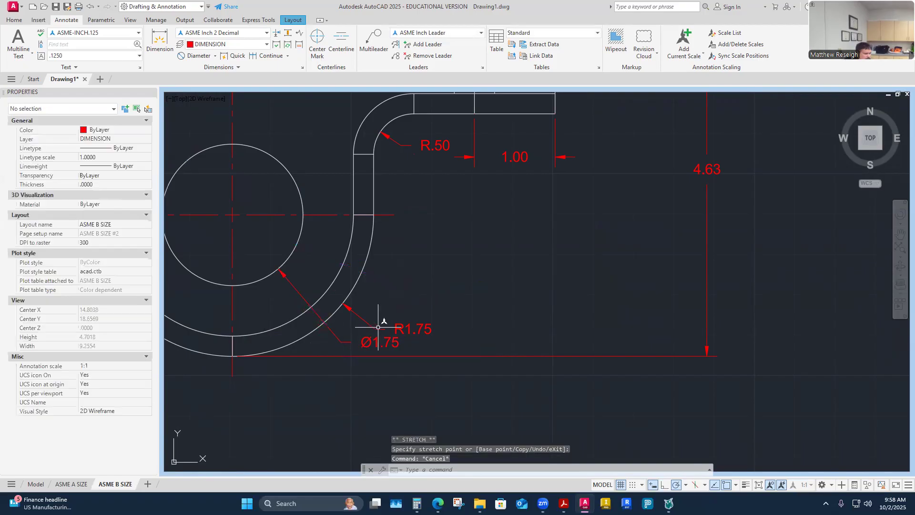
{"action": "left_click", "coordinate": [348, 342]}
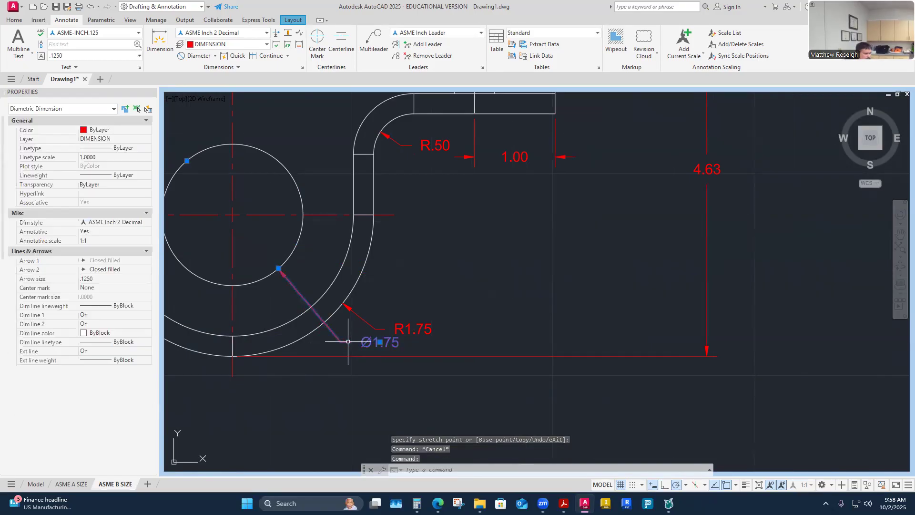
{"action": "left_click", "coordinate": [380, 342]}
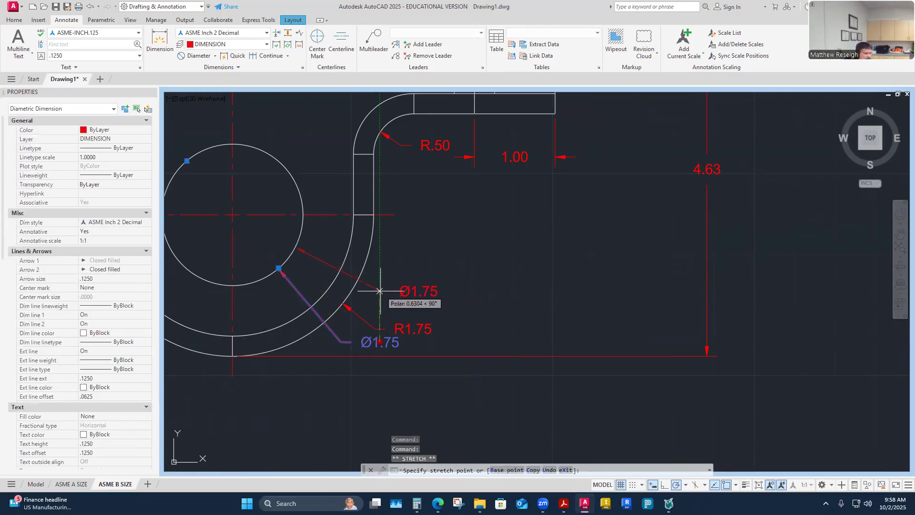
{"action": "key", "text": "Escape"}
{"action": "scroll", "coordinate": [418, 262], "scroll_direction": "down", "scroll_amount": 2}
{"action": "scroll", "coordinate": [406, 280], "scroll_direction": "up", "scroll_amount": 2}
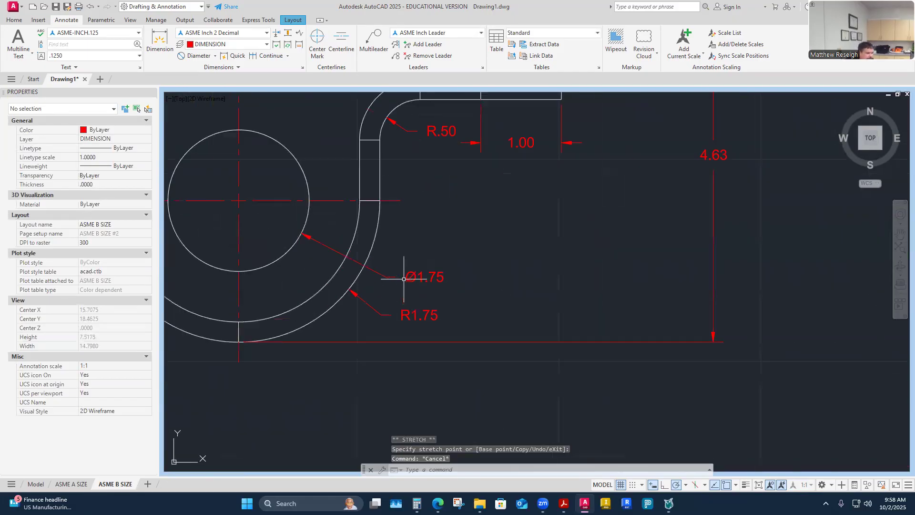
{"action": "scroll", "coordinate": [411, 319], "scroll_direction": "down", "scroll_amount": 4}
{"action": "scroll", "coordinate": [406, 323], "scroll_direction": "up", "scroll_amount": 2}
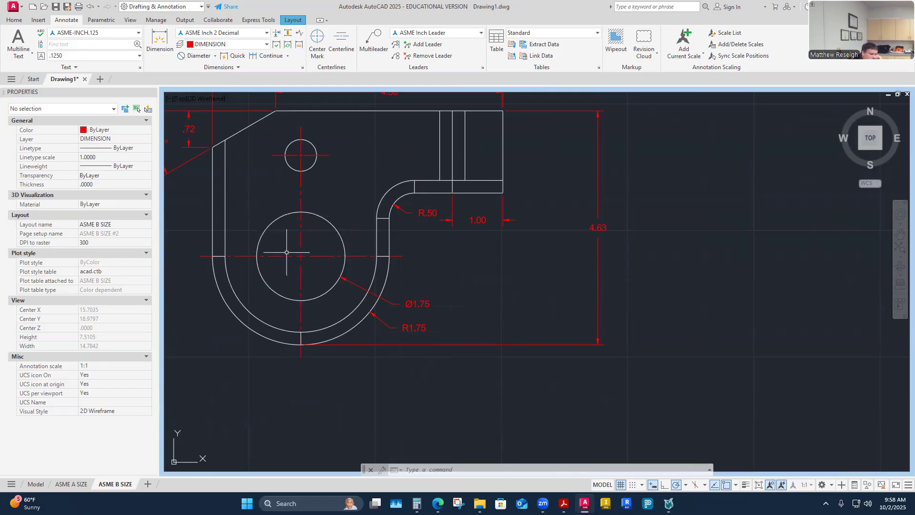
{"action": "scroll", "coordinate": [317, 258], "scroll_direction": "down", "scroll_amount": 2}
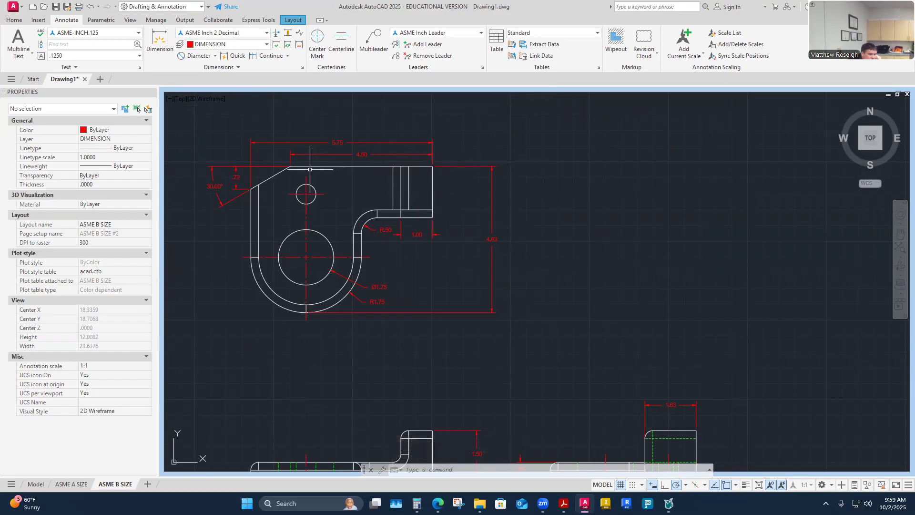
{"action": "scroll", "coordinate": [306, 179], "scroll_direction": "up", "scroll_amount": 4}
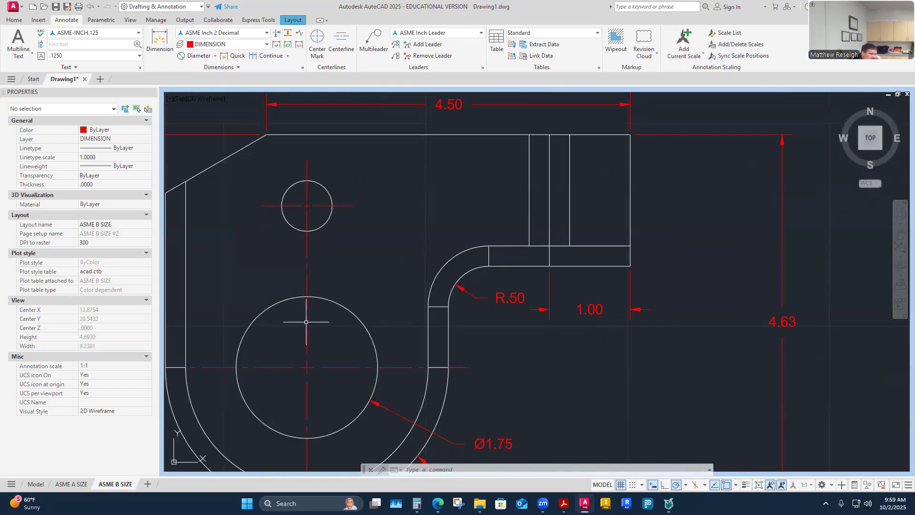
{"action": "scroll", "coordinate": [312, 310], "scroll_direction": "down", "scroll_amount": 2}
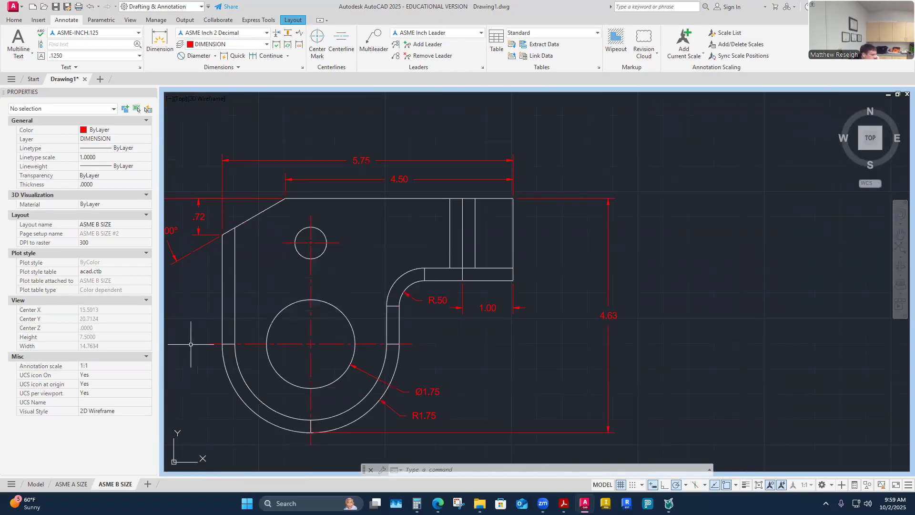
{"action": "key", "text": "XF86AudioRaiseVolume"}
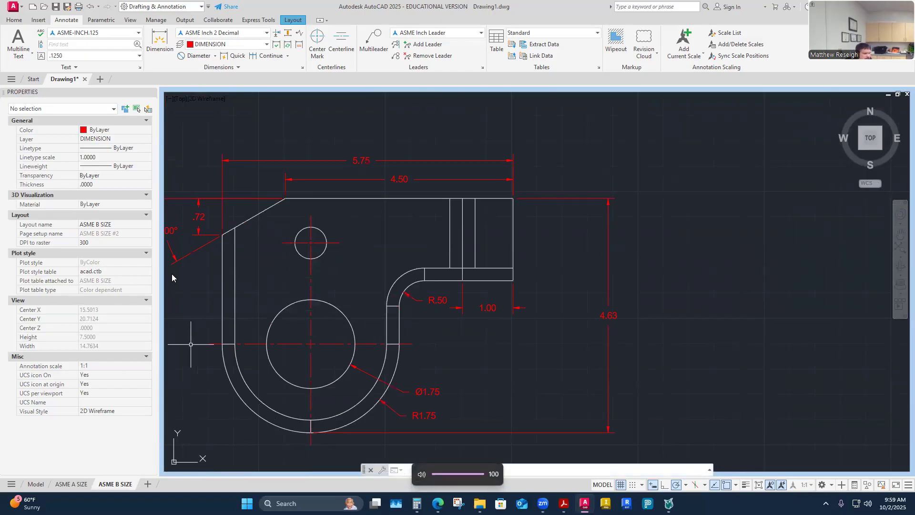
{"action": "left_click", "coordinate": [307, 219]}
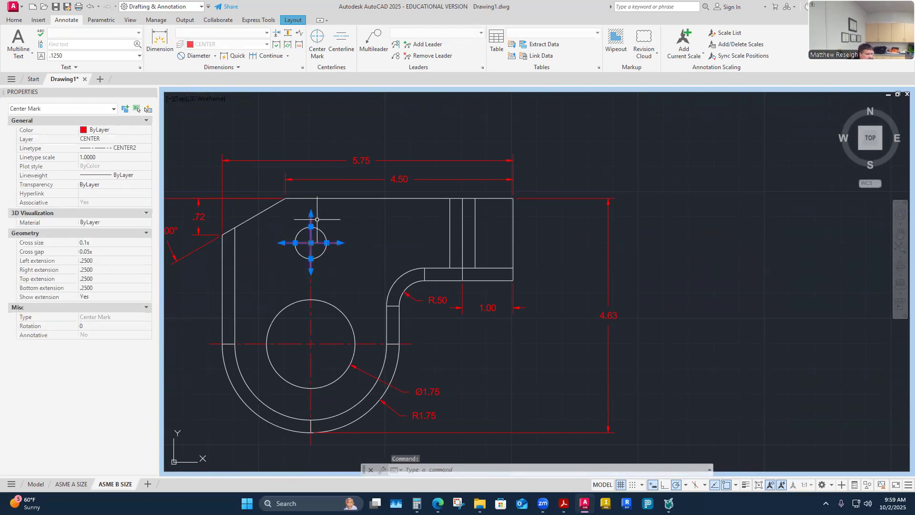
{"action": "left_click", "coordinate": [311, 215]}
{"action": "key", "text": "Escape"}
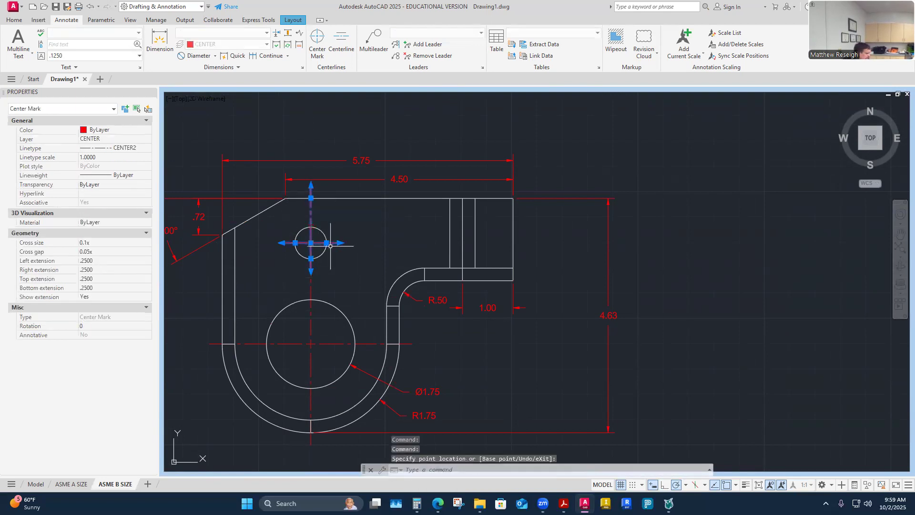
{"action": "key", "text": "Escape"}
{"action": "scroll", "coordinate": [287, 198], "scroll_direction": "up", "scroll_amount": 2}
{"action": "scroll", "coordinate": [324, 195], "scroll_direction": "up", "scroll_amount": 4}
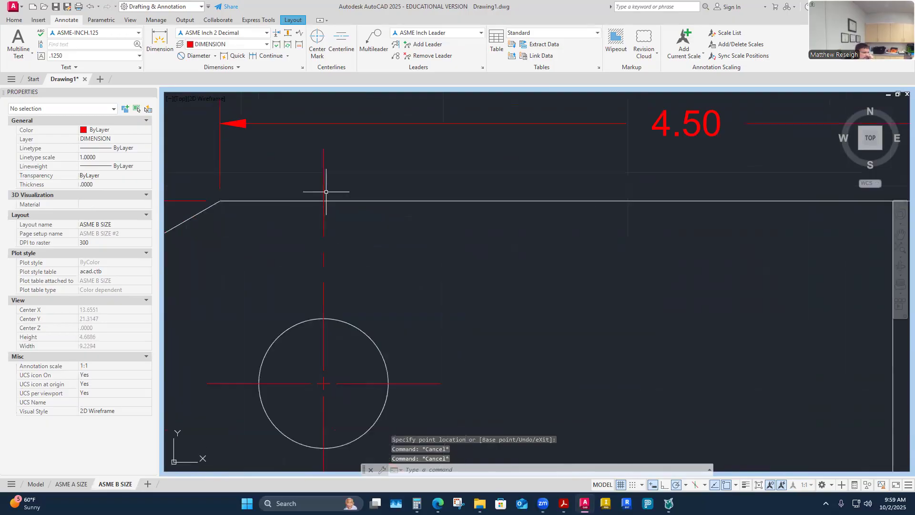
{"action": "left_click", "coordinate": [325, 239]}
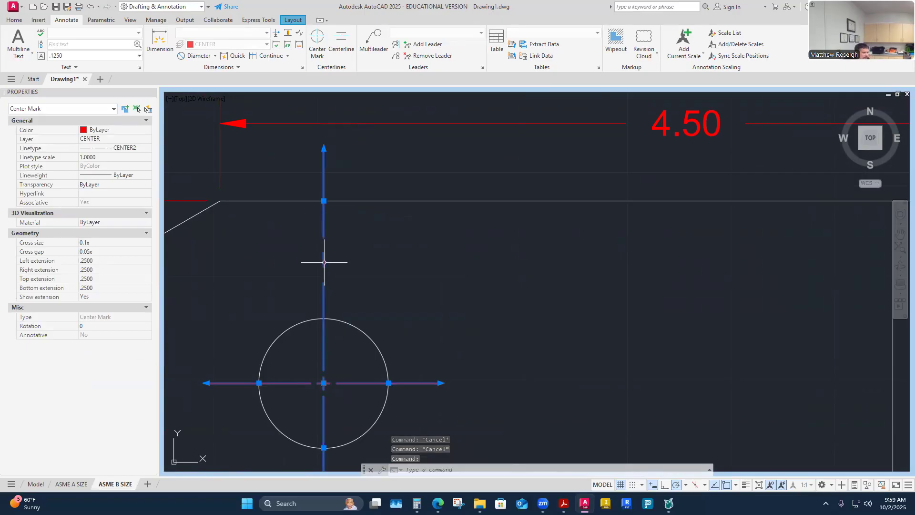
{"action": "left_click", "coordinate": [324, 148]}
{"action": "left_click", "coordinate": [324, 196]}
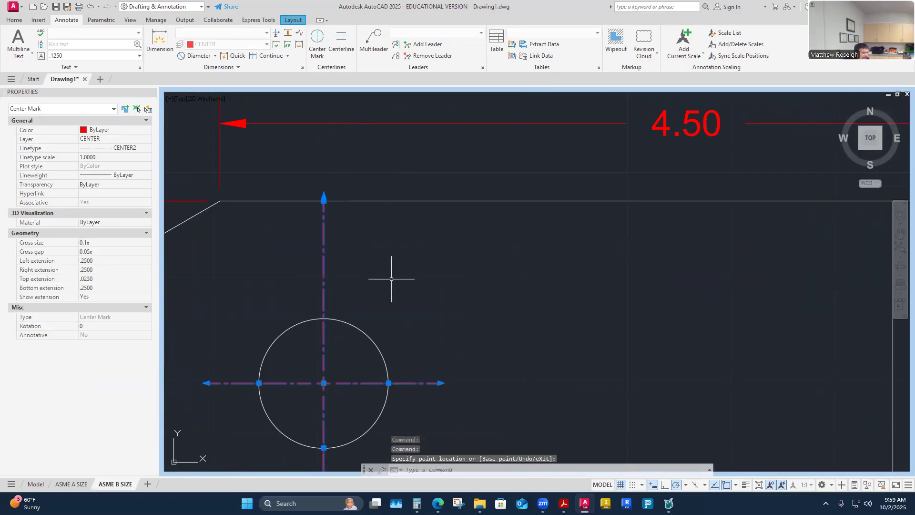
{"action": "key", "text": "Escape"}
{"action": "key", "text": "Escape"}
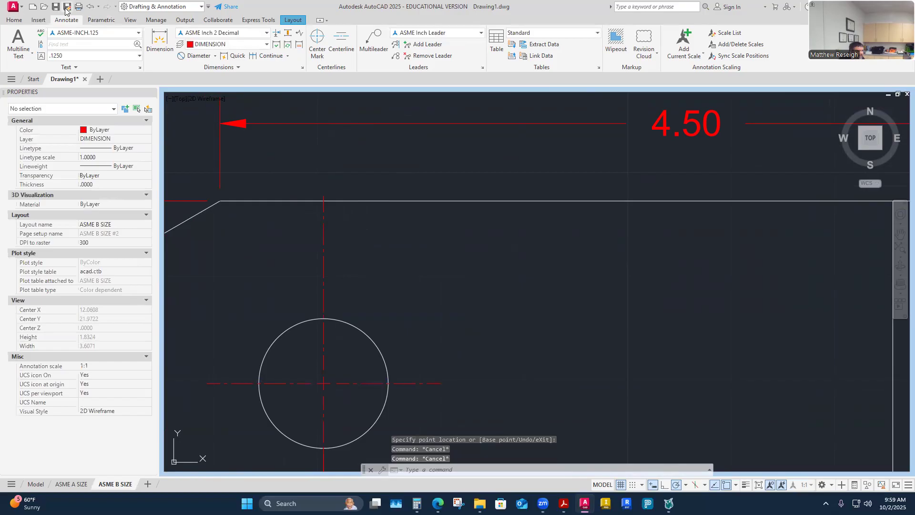
{"action": "left_click", "coordinate": [90, 7]}
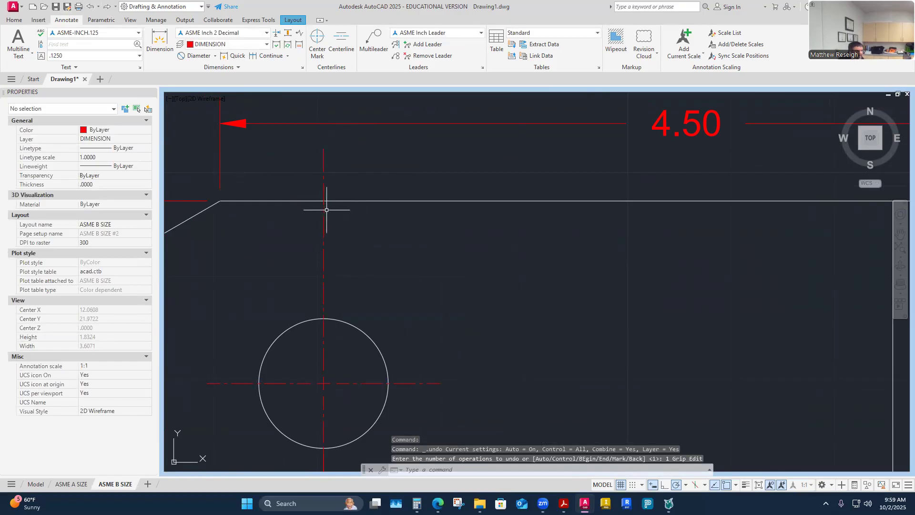
{"action": "scroll", "coordinate": [355, 197], "scroll_direction": "down", "scroll_amount": 3}
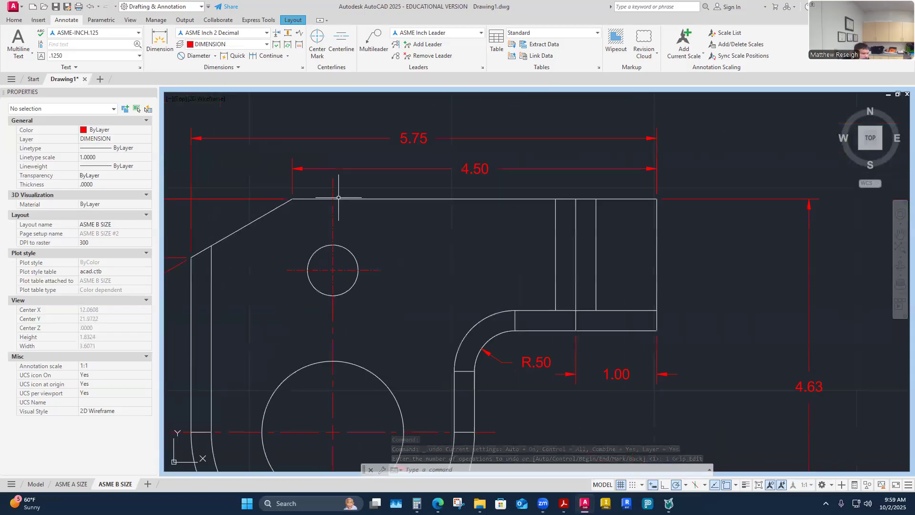
{"action": "scroll", "coordinate": [309, 270], "scroll_direction": "up", "scroll_amount": 3}
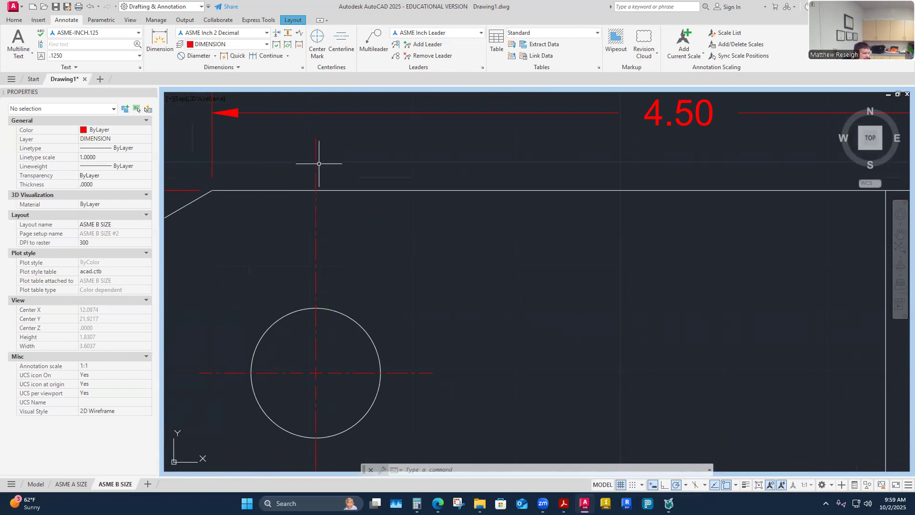
{"action": "scroll", "coordinate": [320, 239], "scroll_direction": "down", "scroll_amount": 6}
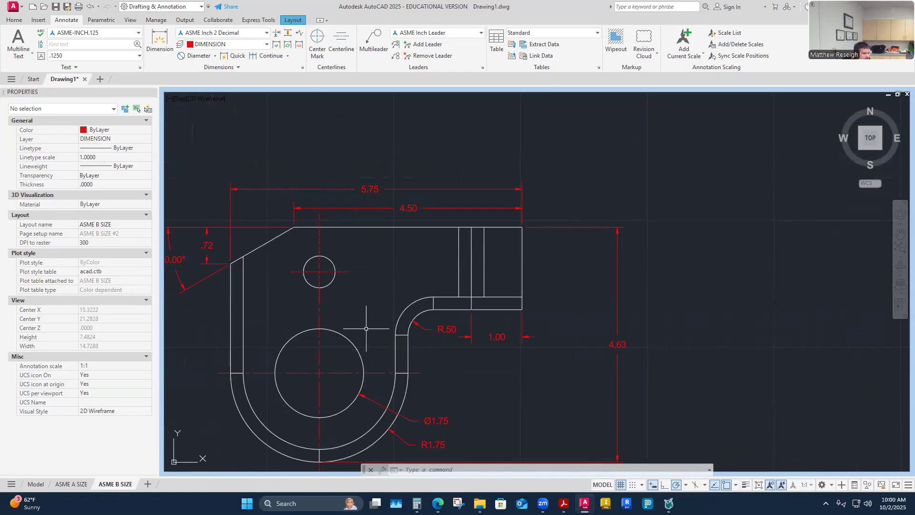
- Start a 1.75 dimension from the left edge to the small hole's centreline, then abandon it
{"action": "left_click", "coordinate": [164, 41]}
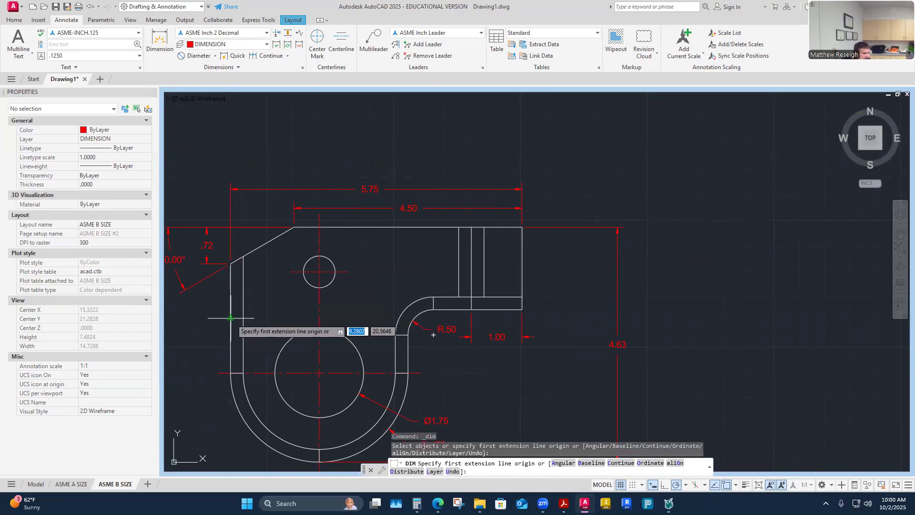
{"action": "left_click", "coordinate": [230, 319]}
{"action": "left_click", "coordinate": [315, 319]}
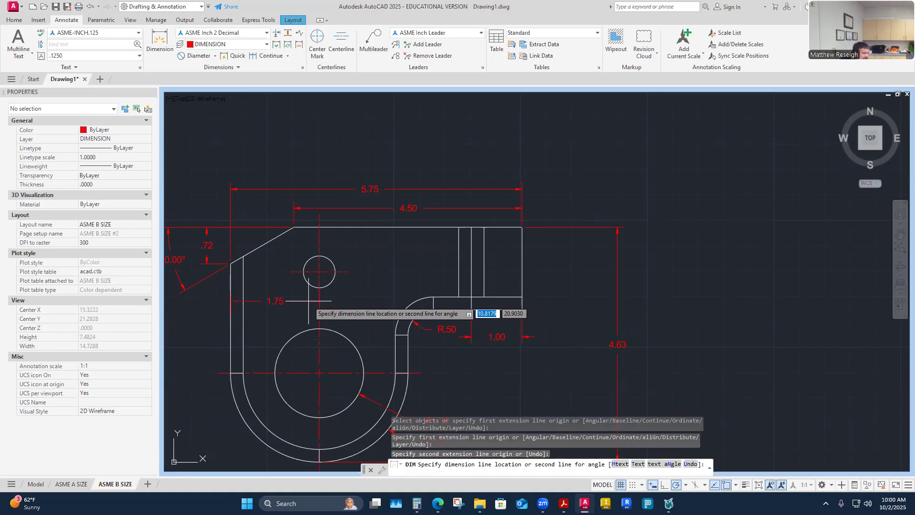
{"action": "key", "text": "Escape"}
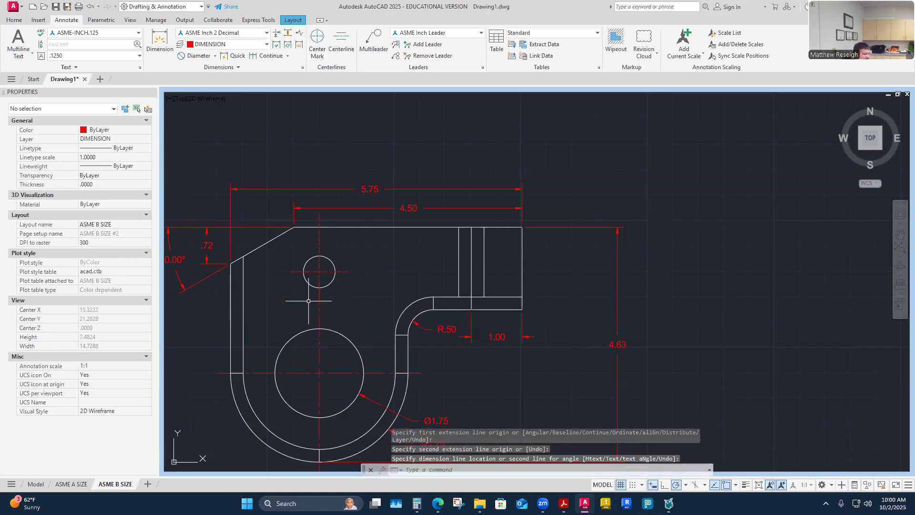
- Add the 4.00 dimension from the top-right corner to the small hole's centreline, placed above the part
{"action": "left_click", "coordinate": [161, 44]}
{"action": "left_click", "coordinate": [522, 226]}
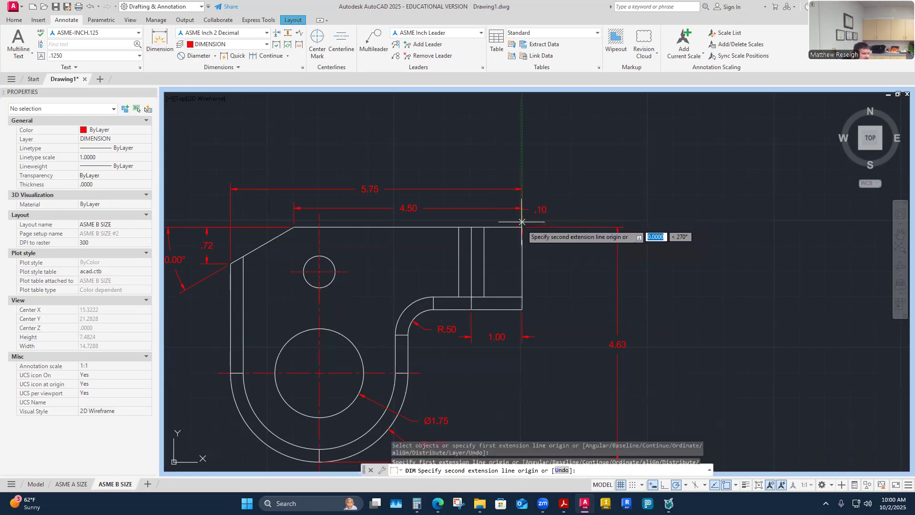
{"action": "left_click", "coordinate": [319, 227]}
{"action": "scroll", "coordinate": [325, 225], "scroll_direction": "up", "scroll_amount": 2}
{"action": "left_click", "coordinate": [368, 212]}
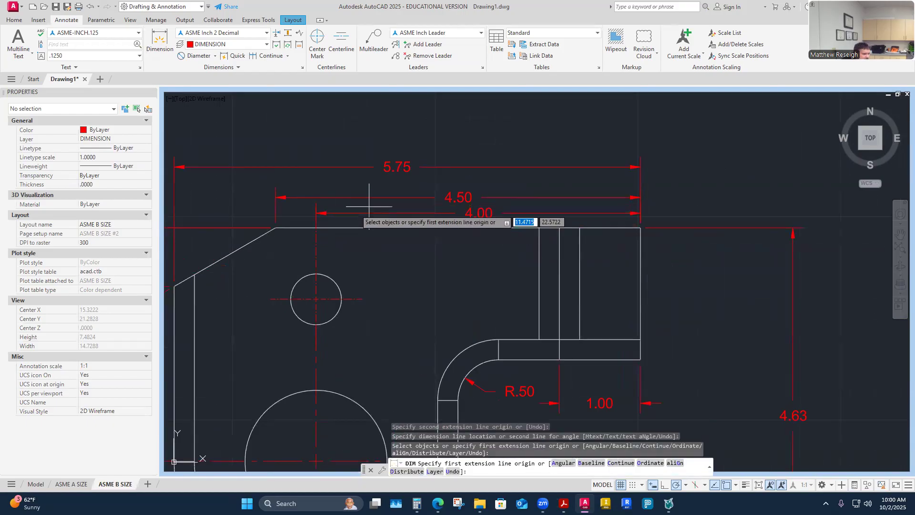
{"action": "key", "text": "Return"}
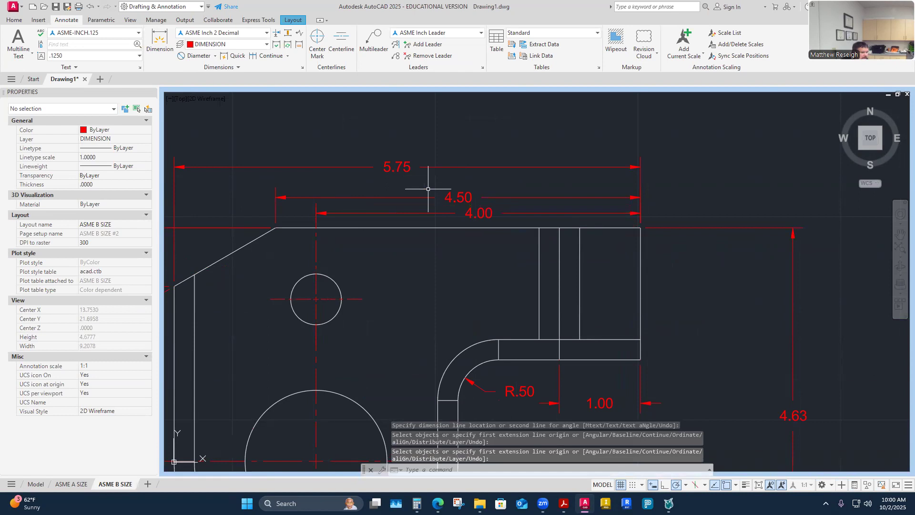
{"action": "left_click", "coordinate": [434, 214]}
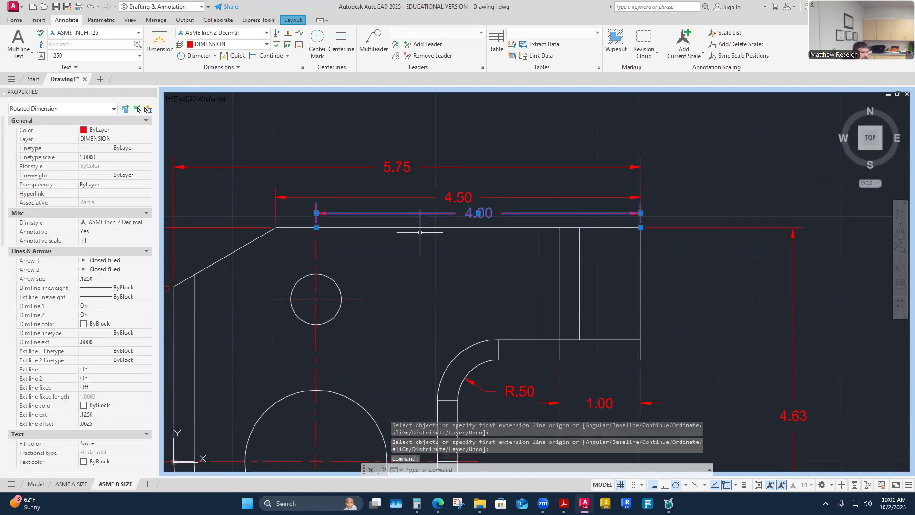
{"action": "left_click", "coordinate": [395, 251]}
{"action": "key", "text": "Escape"}
{"action": "key", "text": "Escape"}
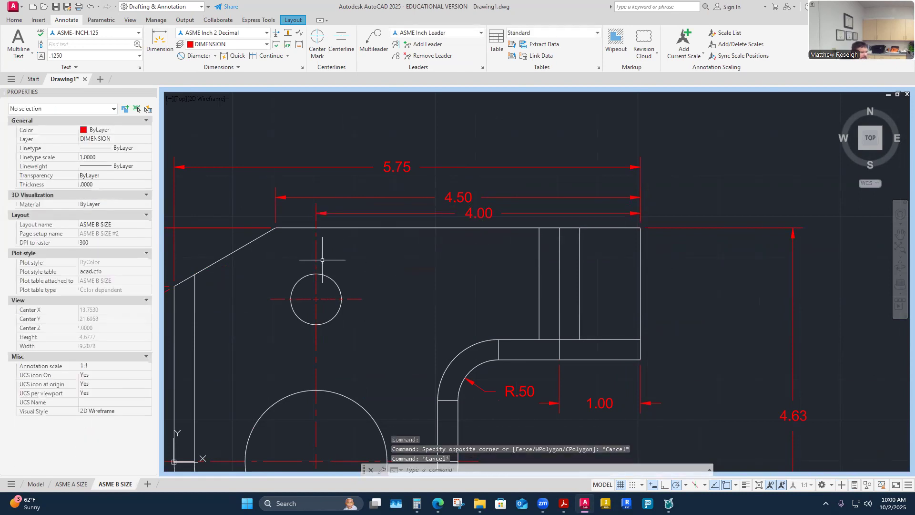
{"action": "left_click", "coordinate": [315, 255]}
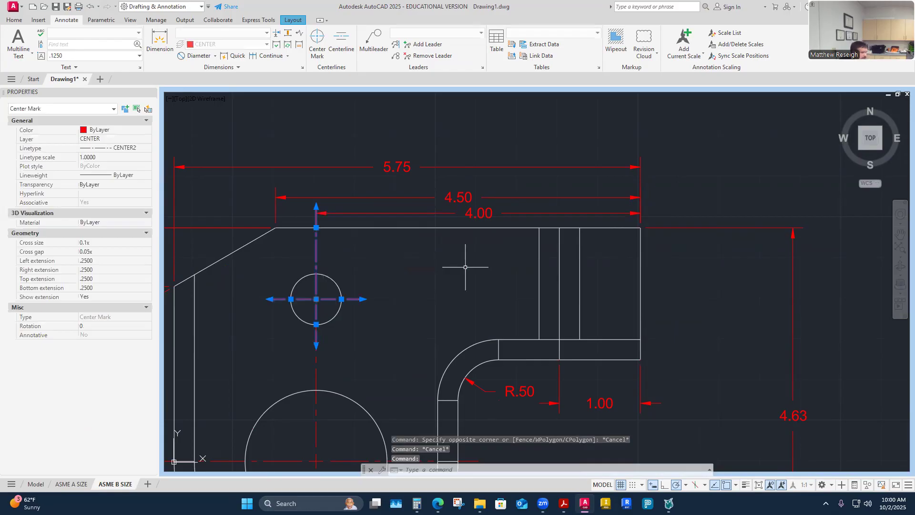
{"action": "key", "text": "Escape"}
{"action": "scroll", "coordinate": [319, 213], "scroll_direction": "up", "scroll_amount": 5}
{"action": "left_click", "coordinate": [310, 169]}
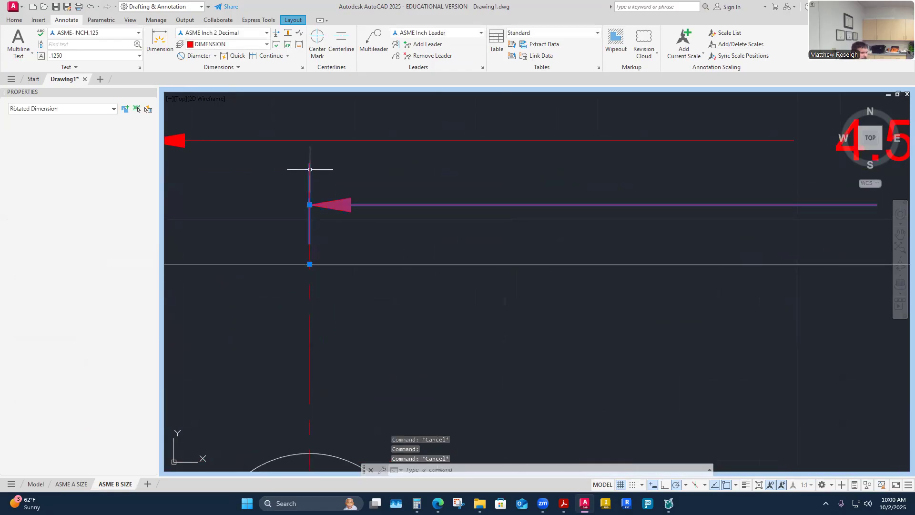
{"action": "key", "text": "Escape"}
{"action": "left_click", "coordinate": [310, 320]}
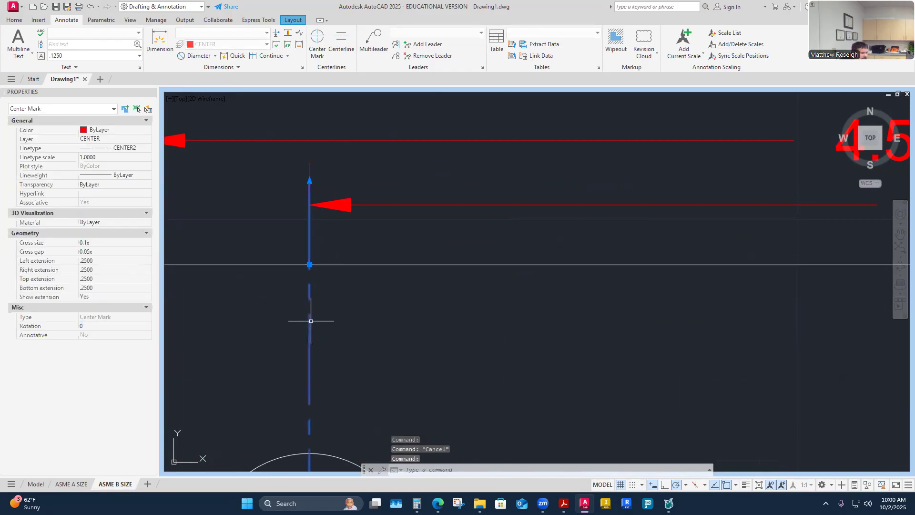
{"action": "key", "text": "Escape"}
{"action": "left_click", "coordinate": [402, 204]}
{"action": "key", "text": "Escape"}
{"action": "left_click", "coordinate": [401, 205]}
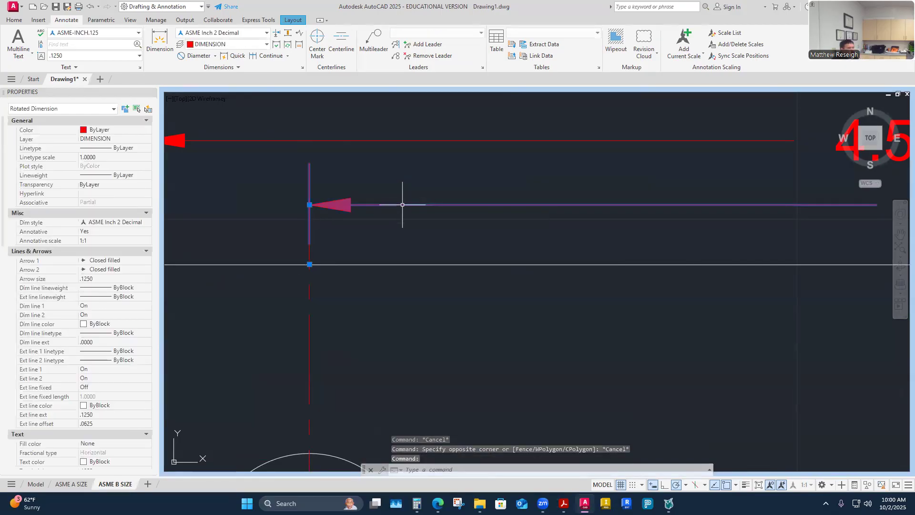
{"action": "key", "text": "Escape"}
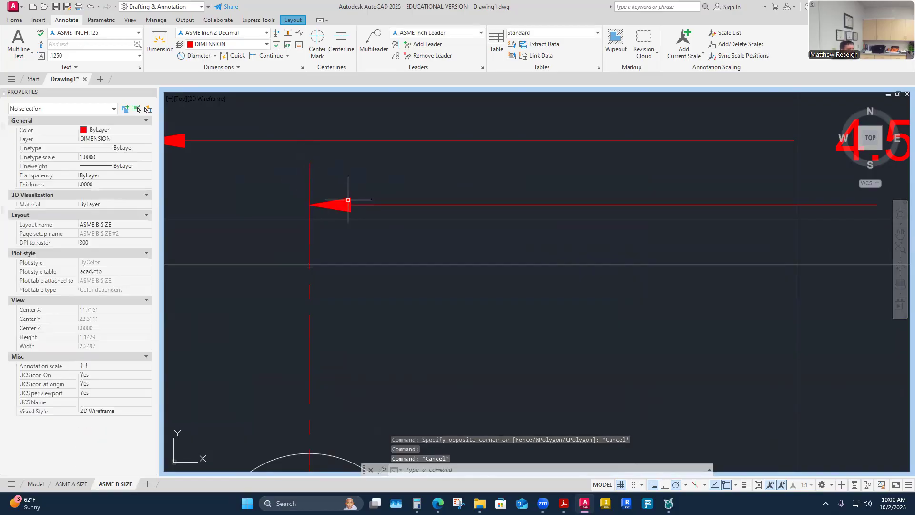
{"action": "scroll", "coordinate": [345, 199], "scroll_direction": "down", "scroll_amount": 5}
{"action": "scroll", "coordinate": [343, 202], "scroll_direction": "up", "scroll_amount": 5}
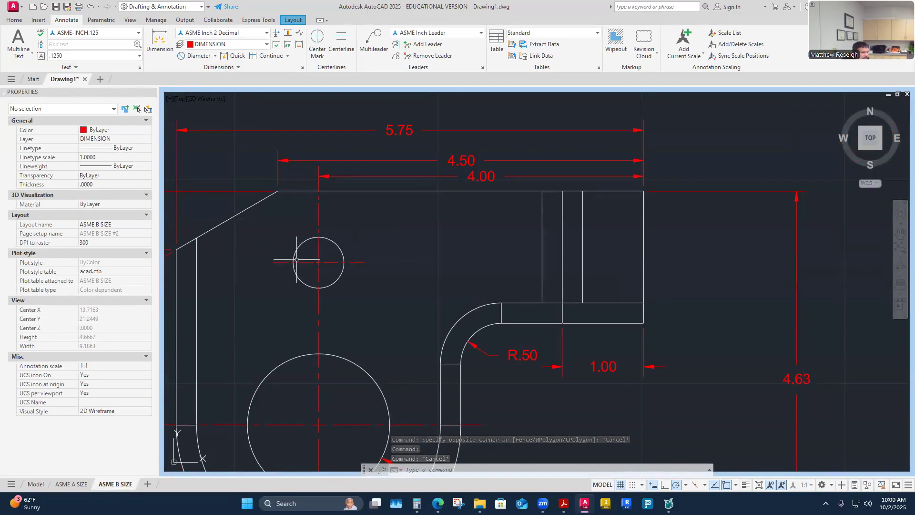
{"action": "scroll", "coordinate": [319, 220], "scroll_direction": "down", "scroll_amount": 2}
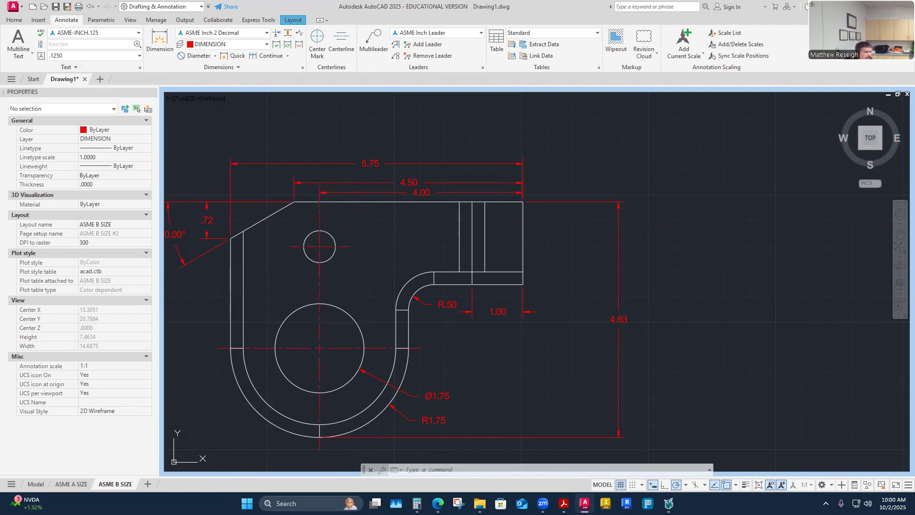
- Dimension 2.88 vertically from the top-right corner down to the large hole's centre, beside the part
{"action": "left_click", "coordinate": [160, 40]}
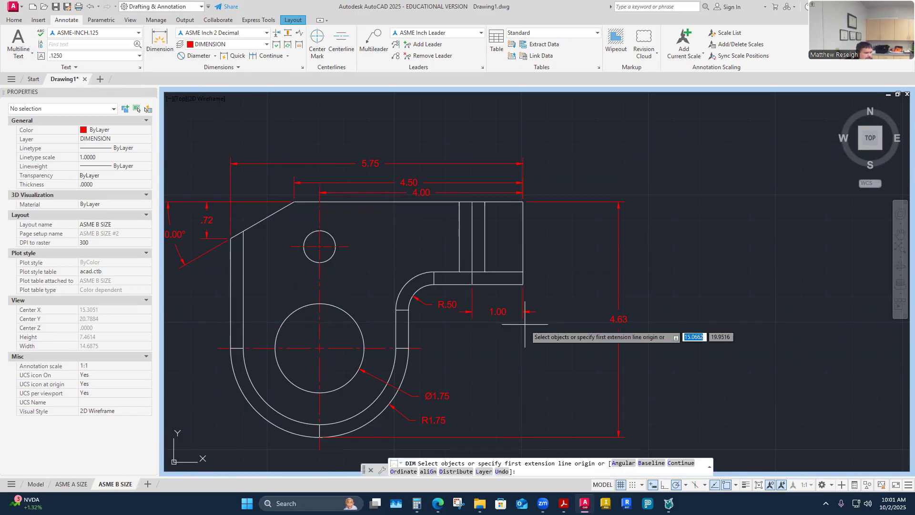
{"action": "left_click", "coordinate": [523, 202]}
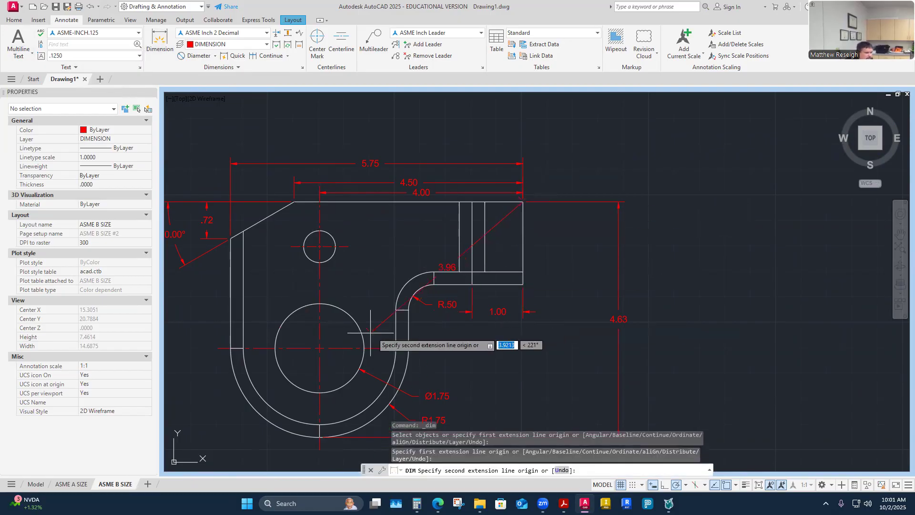
{"action": "left_click", "coordinate": [320, 347]}
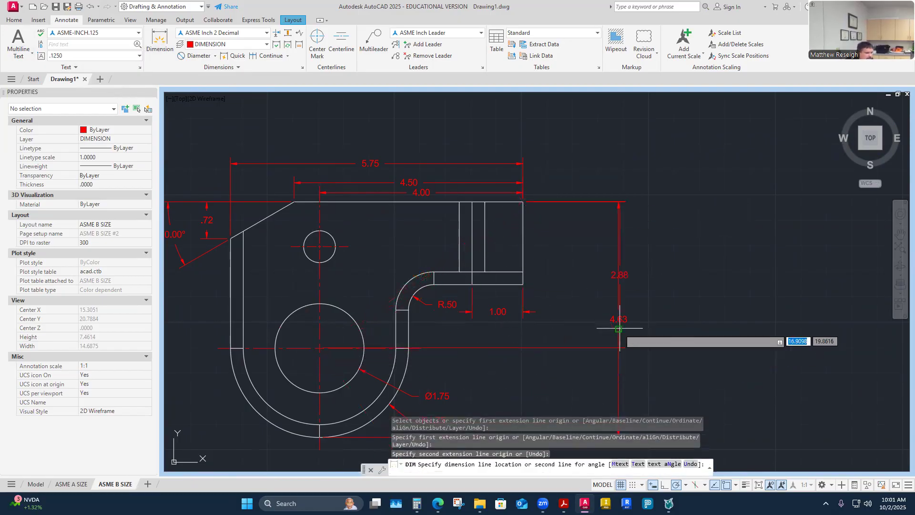
{"action": "left_click", "coordinate": [588, 281]}
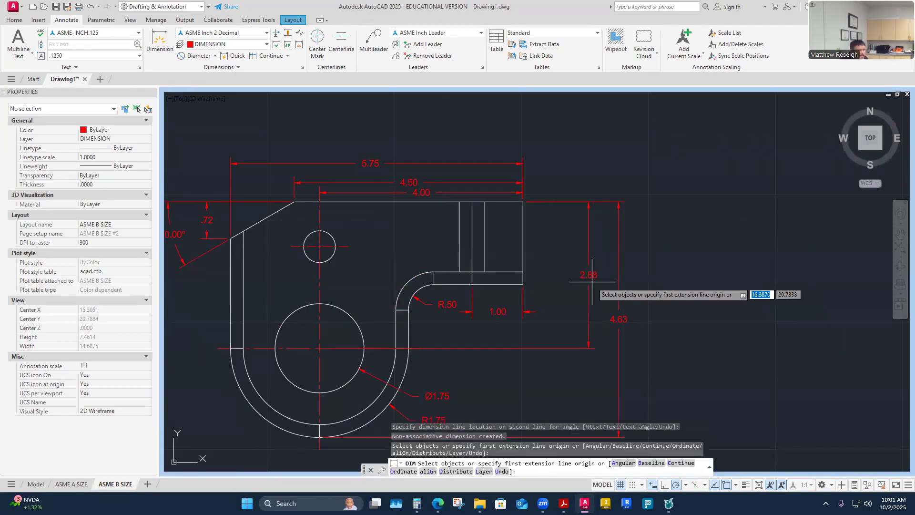
{"action": "key", "text": "Return"}
{"action": "scroll", "coordinate": [467, 368], "scroll_direction": "up", "scroll_amount": 2}
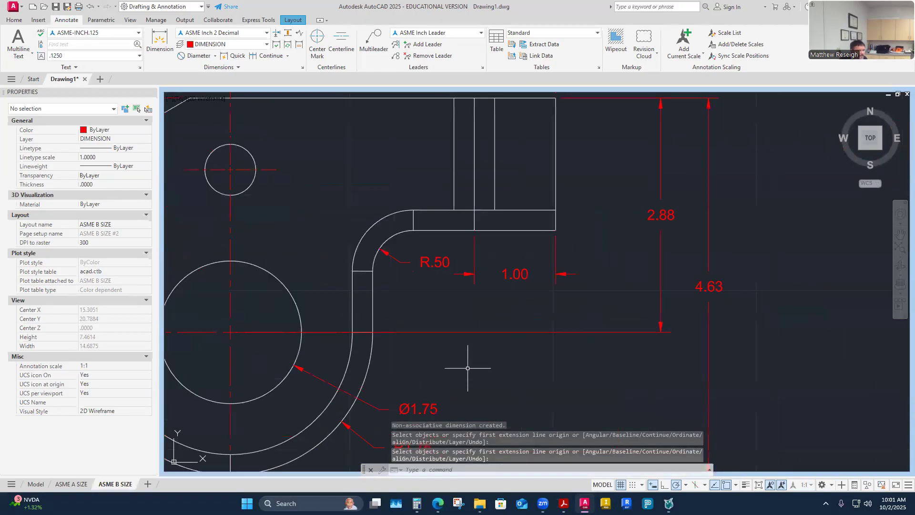
- Inspect the 2.88 dimension's endpoint and the large hole's centre mark without changing them
{"action": "left_click", "coordinate": [469, 332]}
{"action": "left_click", "coordinate": [230, 332]}
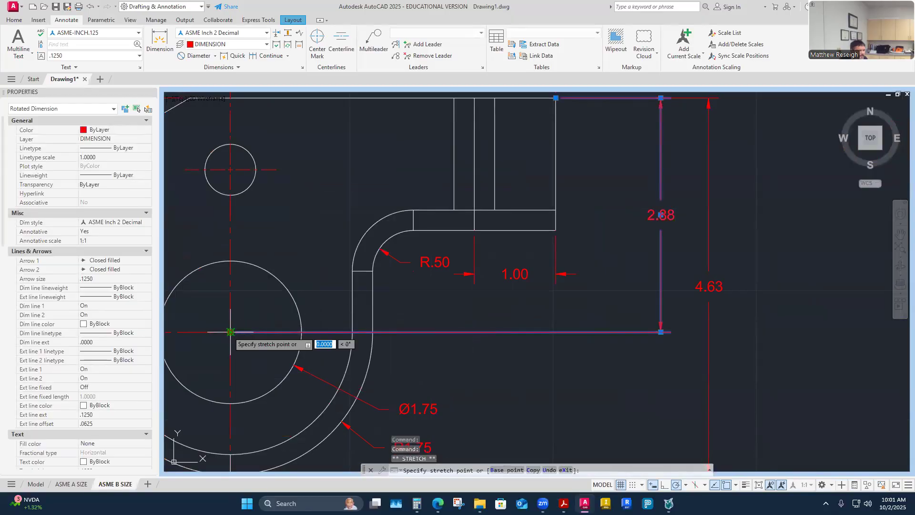
{"action": "key", "text": "Escape"}
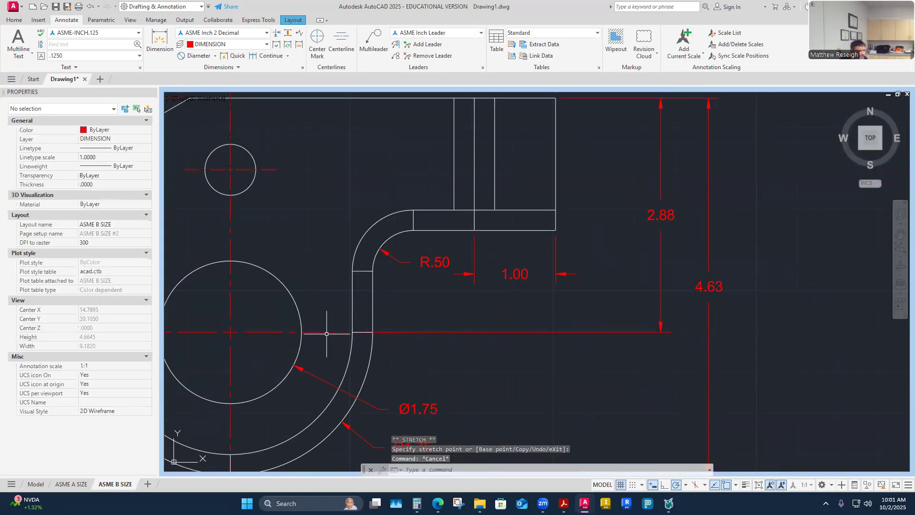
{"action": "left_click", "coordinate": [329, 332]}
{"action": "key", "text": "Escape"}
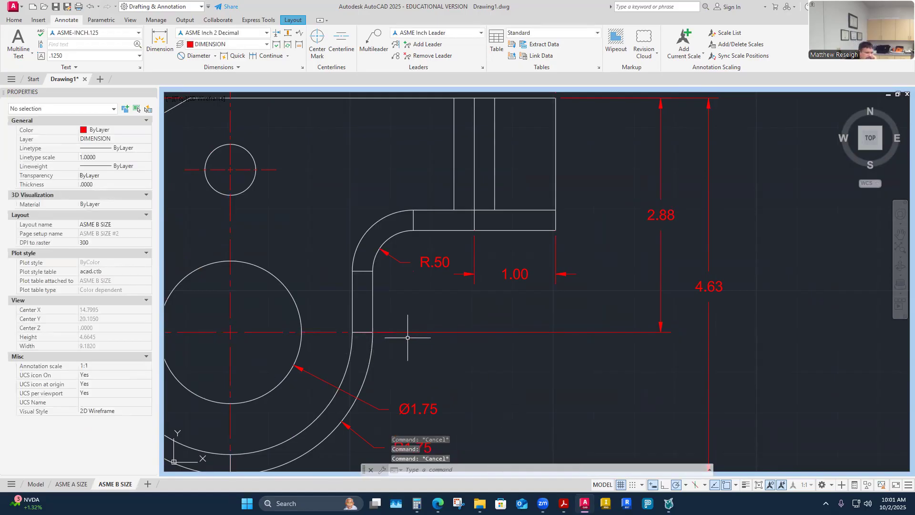
{"action": "scroll", "coordinate": [408, 338], "scroll_direction": "down", "scroll_amount": 2}
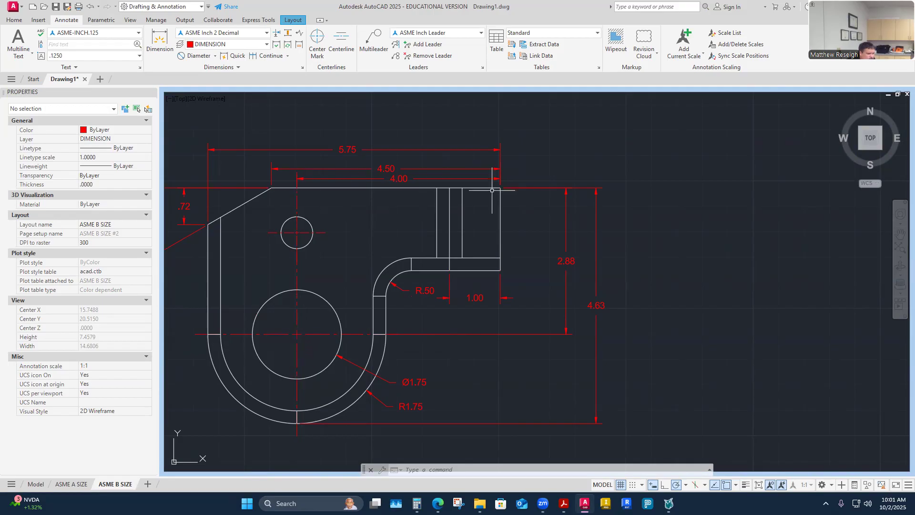
{"action": "scroll", "coordinate": [433, 322], "scroll_direction": "down", "scroll_amount": 3}
{"action": "scroll", "coordinate": [445, 335], "scroll_direction": "up", "scroll_amount": 4}
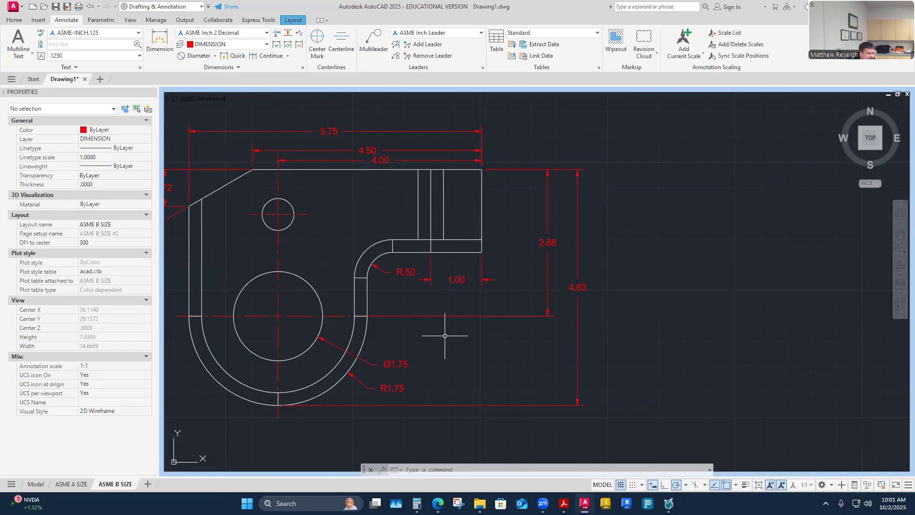
{"action": "scroll", "coordinate": [443, 329], "scroll_direction": "down", "scroll_amount": 2}
{"action": "scroll", "coordinate": [342, 283], "scroll_direction": "up", "scroll_amount": 2}
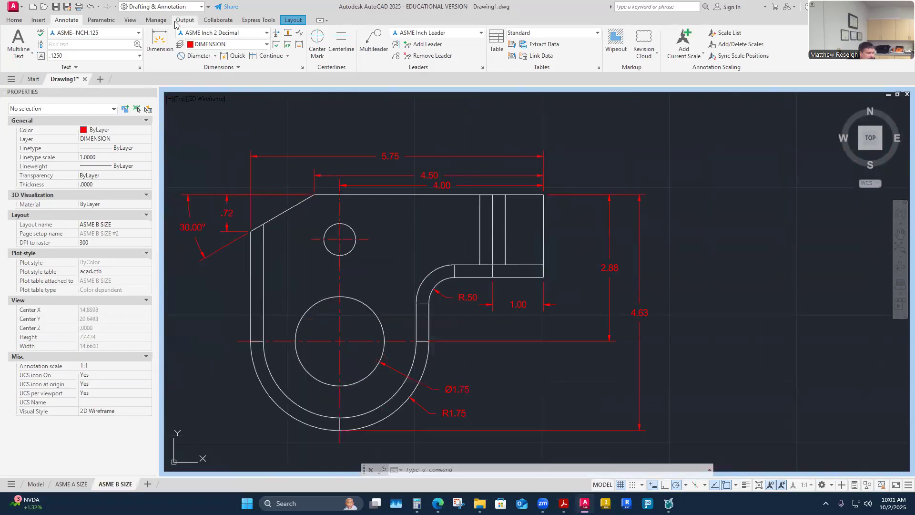
- Add a Ø.63 diameter dimension to the small hole, placed at its upper left
{"action": "left_click", "coordinate": [193, 56]}
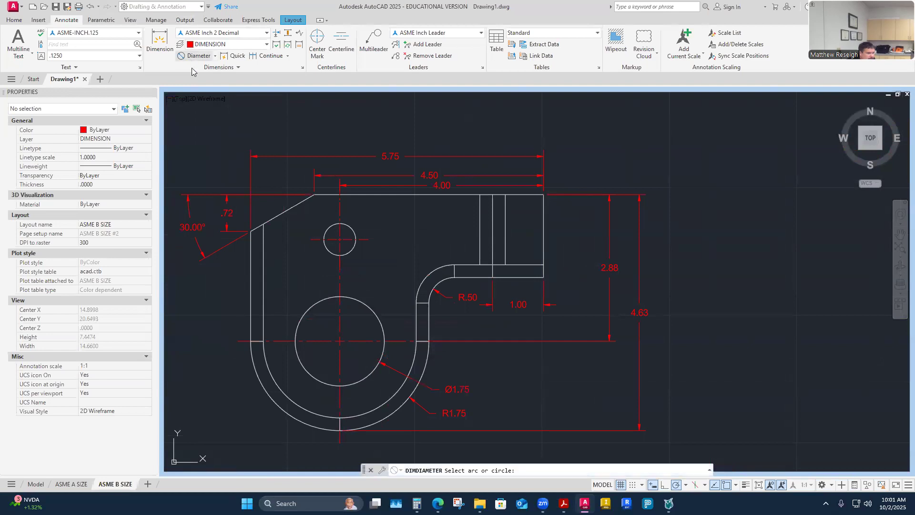
{"action": "left_click", "coordinate": [327, 230]}
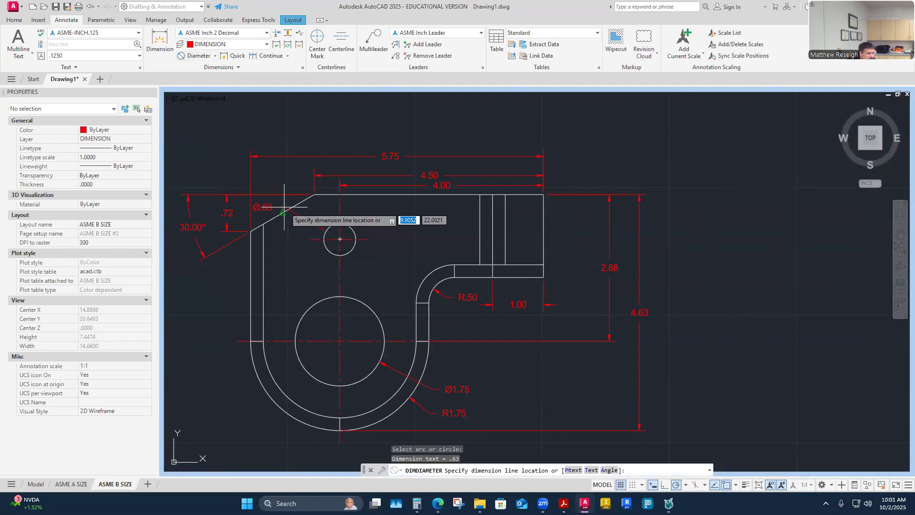
{"action": "left_click", "coordinate": [295, 177]}
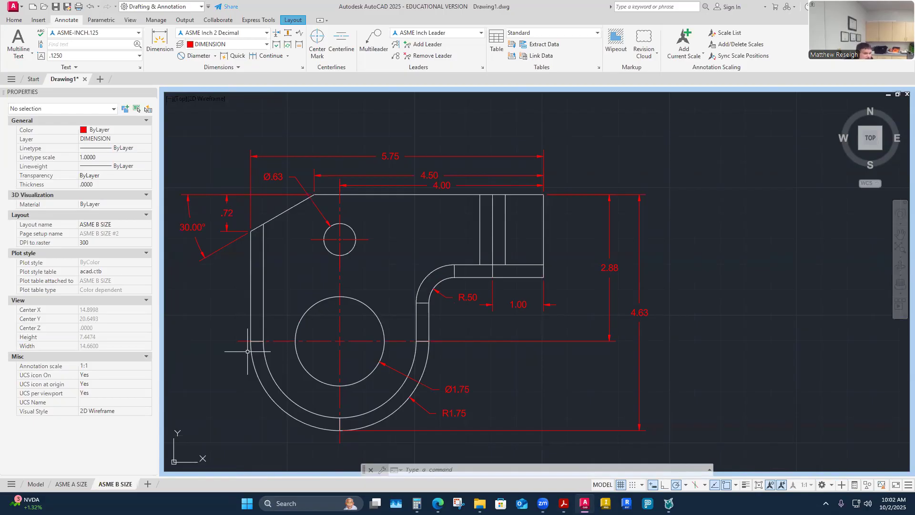
{"action": "key", "text": "Escape"}
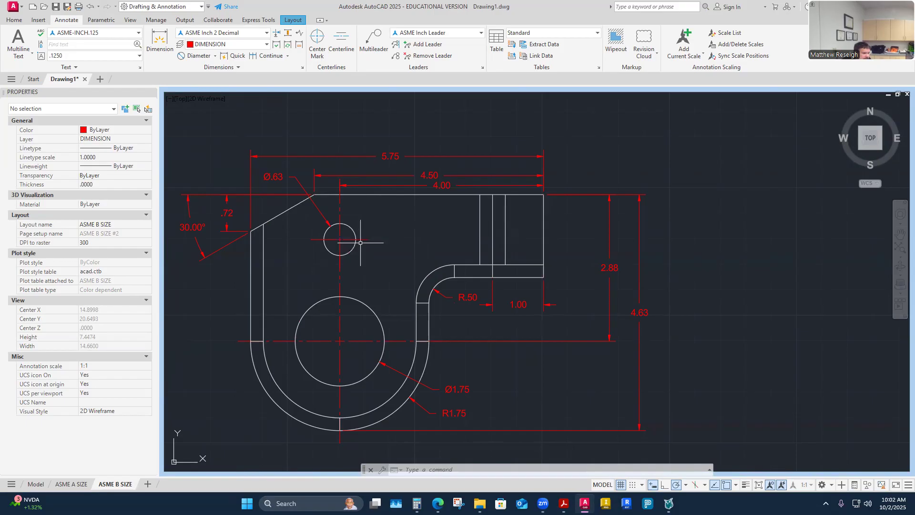
- Dimension .88 vertically from the top-right corner down to the small hole's centre, beside the part
{"action": "left_click", "coordinate": [160, 43]}
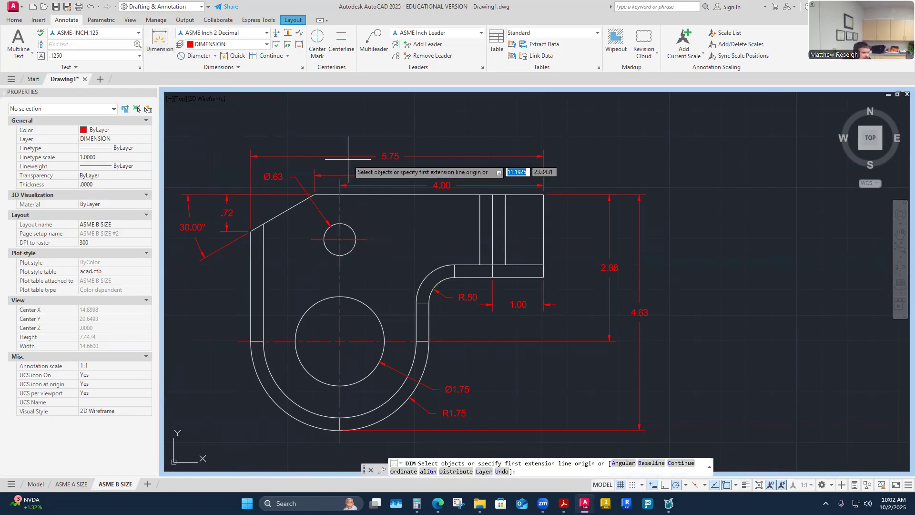
{"action": "scroll", "coordinate": [374, 228], "scroll_direction": "down", "scroll_amount": 4}
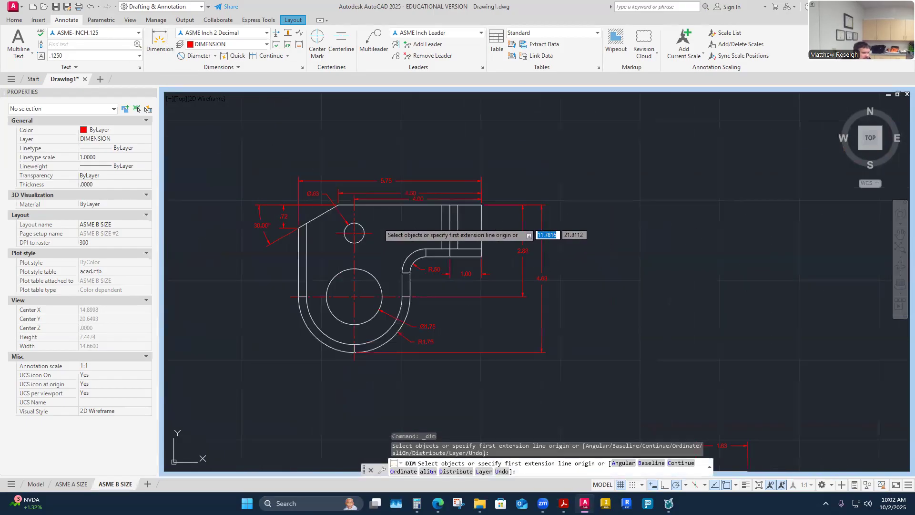
{"action": "scroll", "coordinate": [394, 212], "scroll_direction": "up", "scroll_amount": 4}
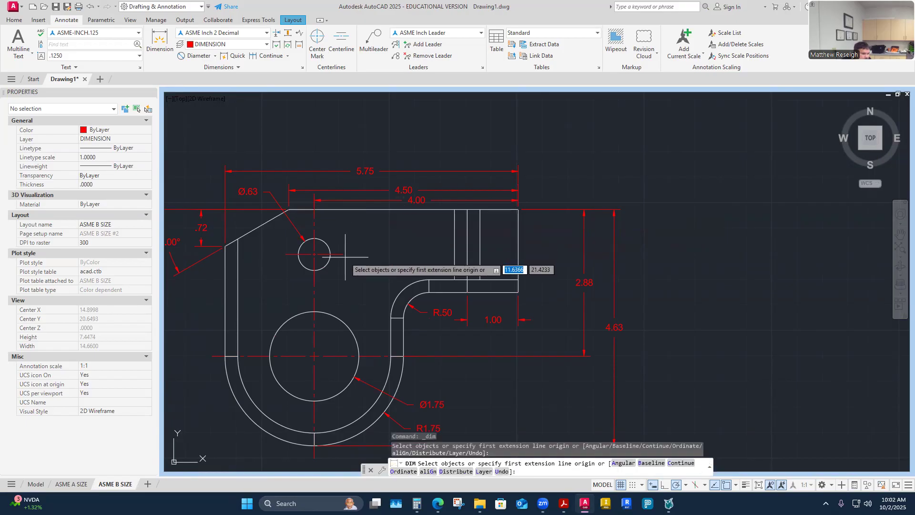
{"action": "key", "text": "Return"}
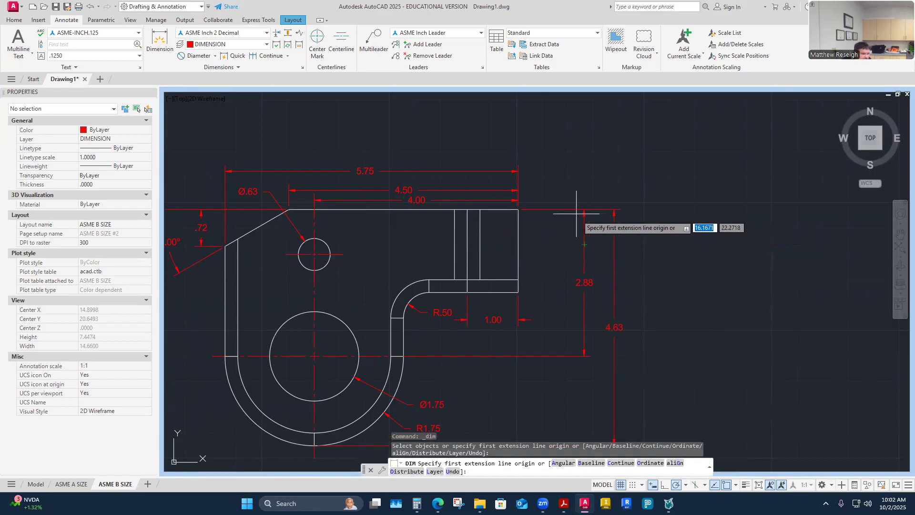
{"action": "left_click", "coordinate": [518, 210]}
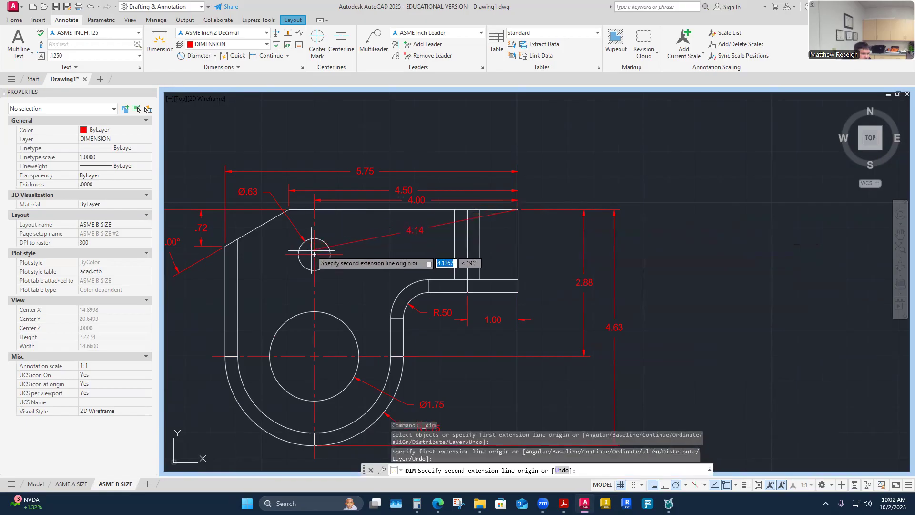
{"action": "left_click", "coordinate": [314, 254]}
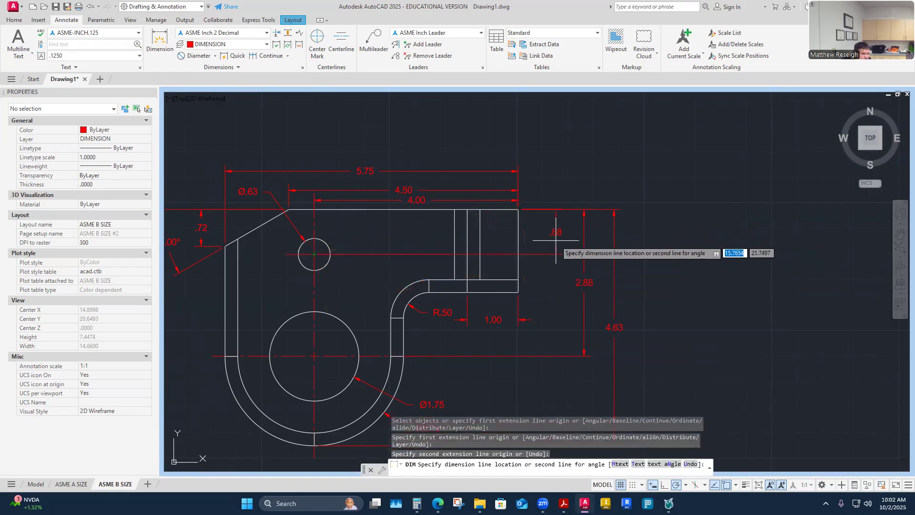
{"action": "left_click", "coordinate": [555, 241]}
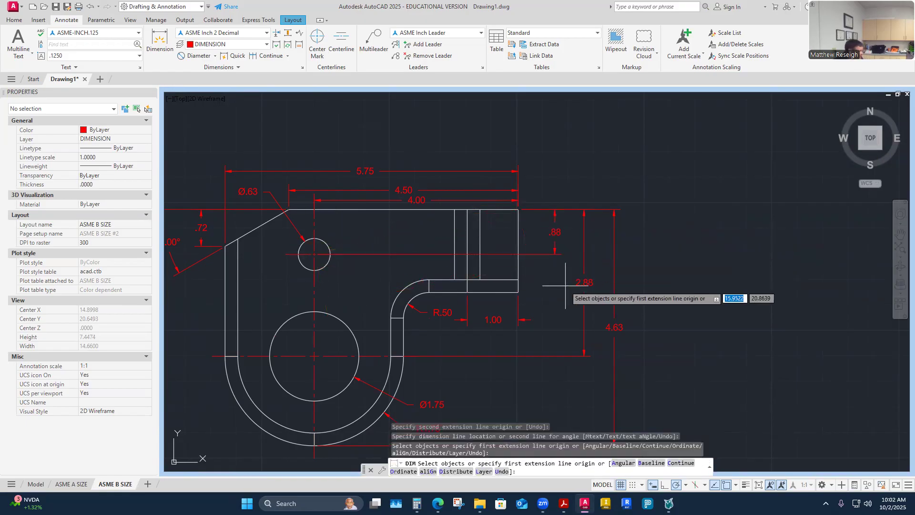
{"action": "key", "text": "Return"}
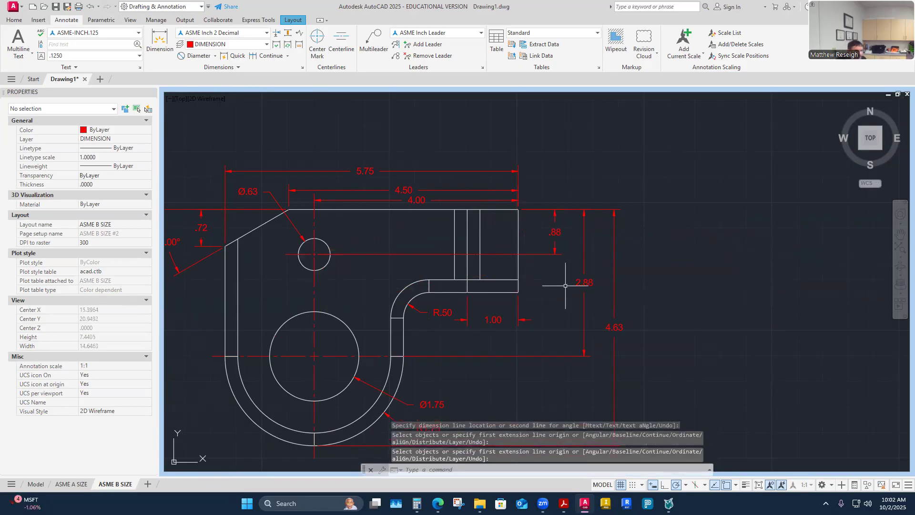
- Stretch the small hole's horizontal centreline out to the bracket's right edge
{"action": "left_click", "coordinate": [409, 255]}
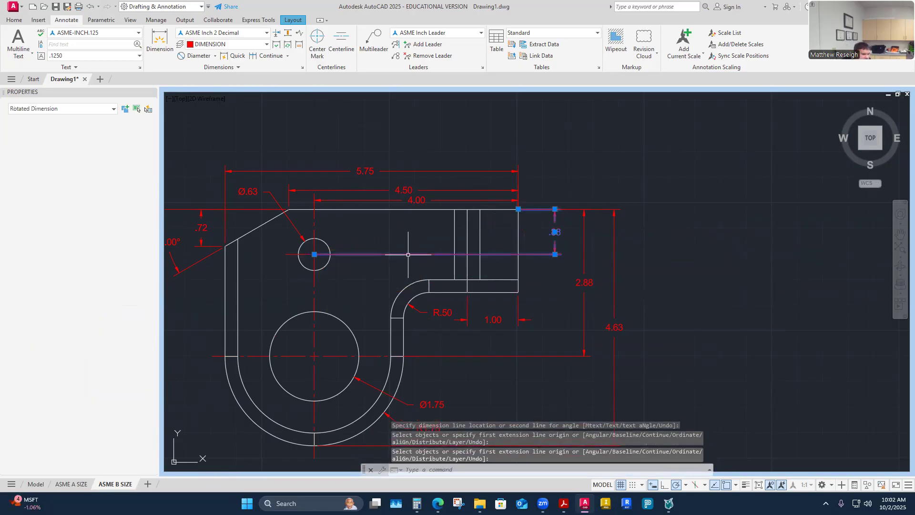
{"action": "left_click", "coordinate": [314, 255]}
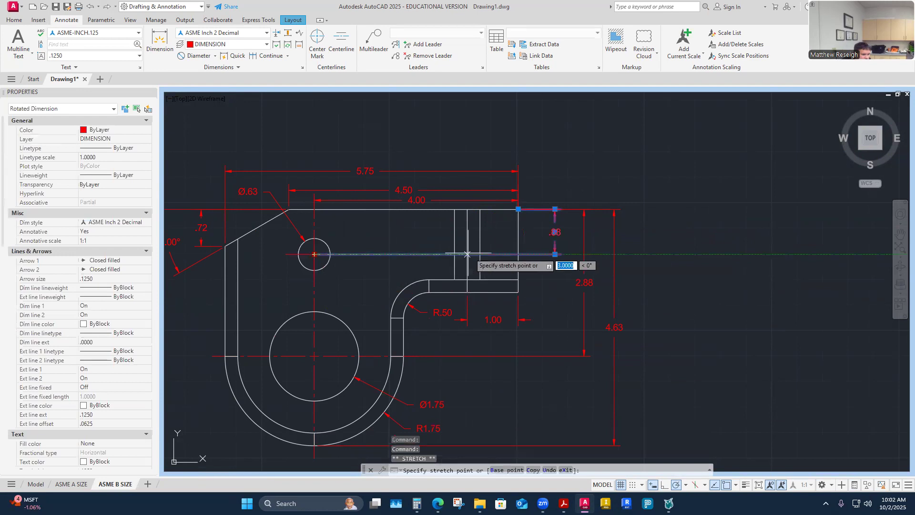
{"action": "right_click", "coordinate": [533, 273]}
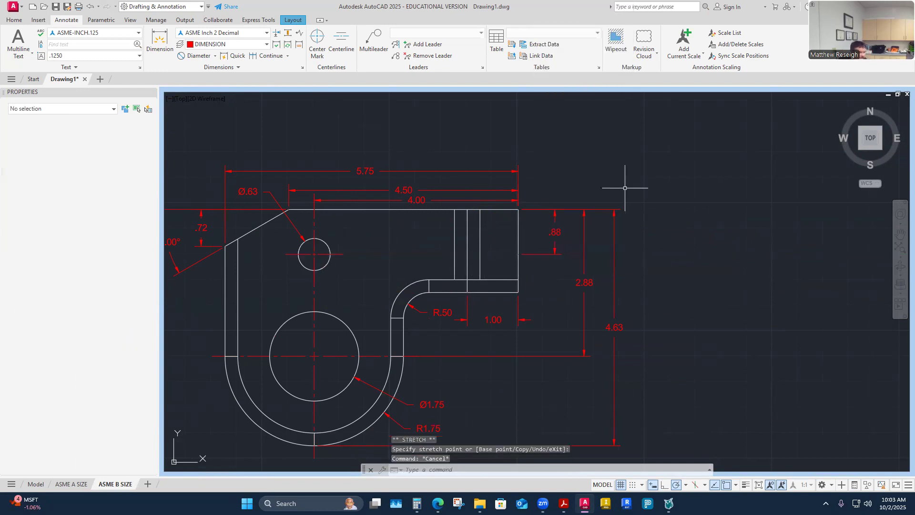
{"action": "key", "text": "Escape"}
{"action": "key", "text": "Escape"}
{"action": "left_click", "coordinate": [337, 254]}
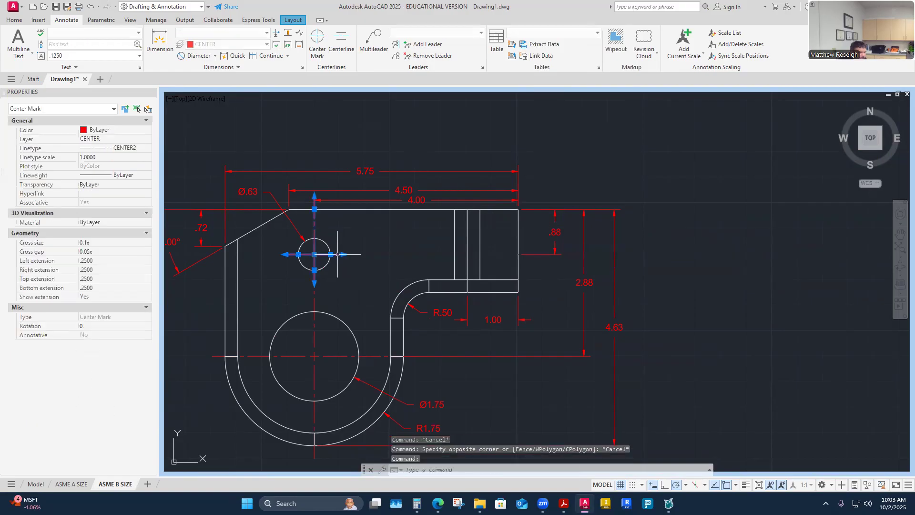
{"action": "left_click", "coordinate": [330, 254]}
{"action": "left_click", "coordinate": [522, 253]}
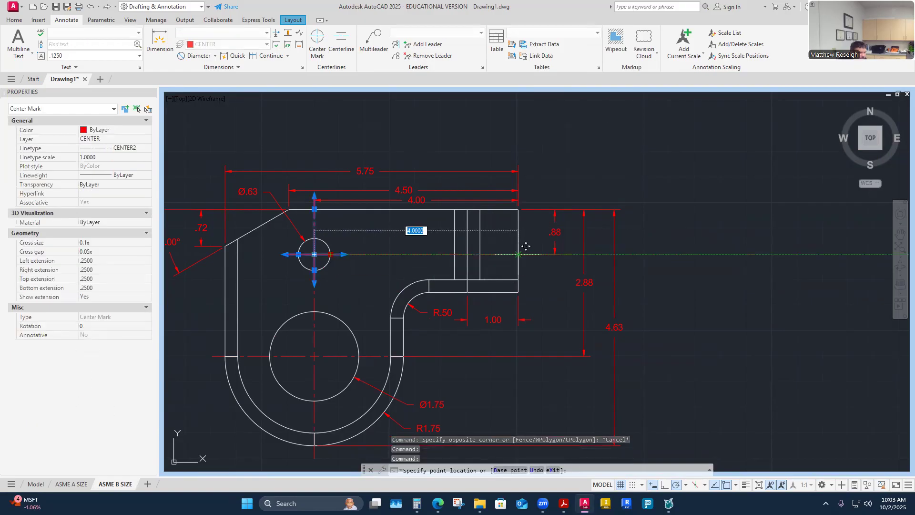
{"action": "key", "text": "Escape"}
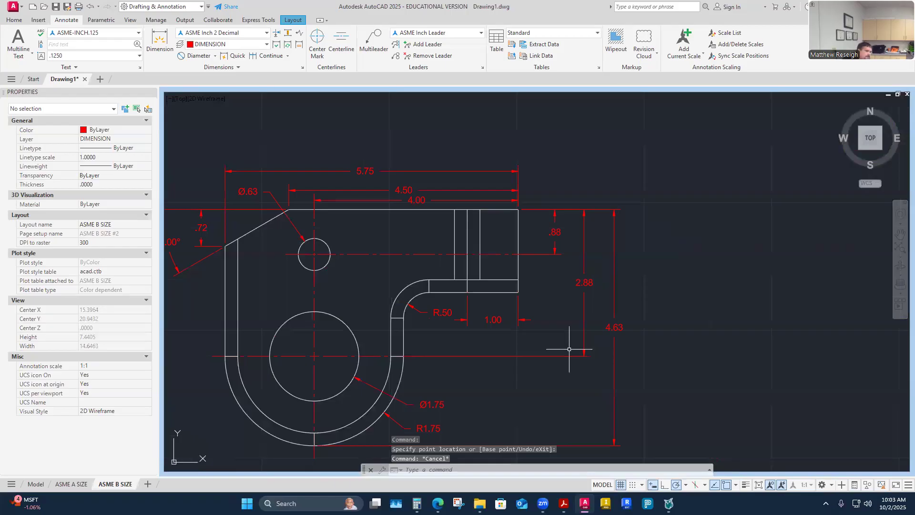
{"action": "scroll", "coordinate": [521, 242], "scroll_direction": "down", "scroll_amount": 3}
{"action": "scroll", "coordinate": [512, 250], "scroll_direction": "up", "scroll_amount": 1}
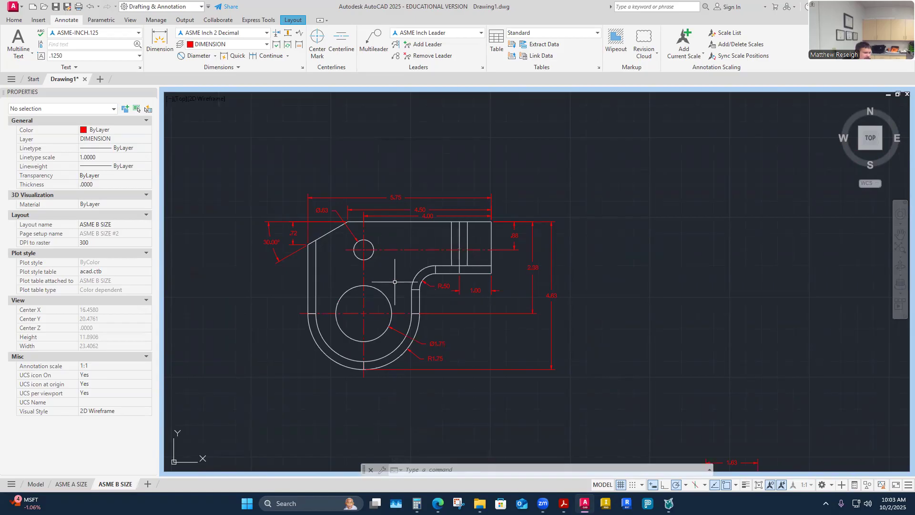
{"action": "scroll", "coordinate": [390, 273], "scroll_direction": "up", "scroll_amount": 2}
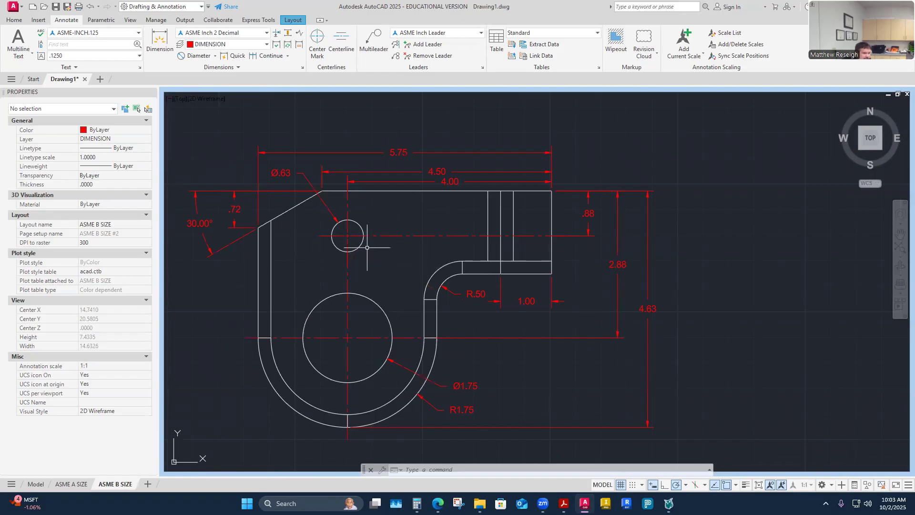
{"action": "scroll", "coordinate": [412, 233], "scroll_direction": "down", "scroll_amount": 2}
{"action": "scroll", "coordinate": [419, 430], "scroll_direction": "up", "scroll_amount": 2}
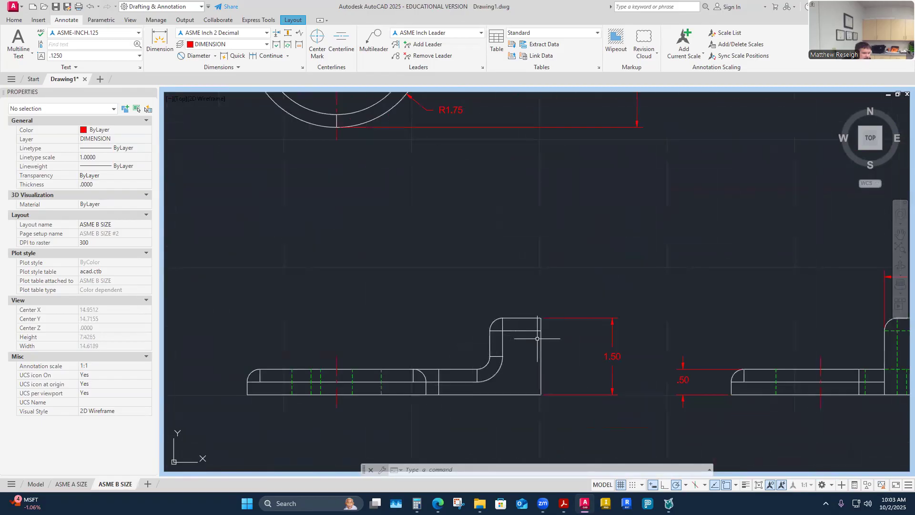
{"action": "scroll", "coordinate": [475, 370], "scroll_direction": "down", "scroll_amount": 2}
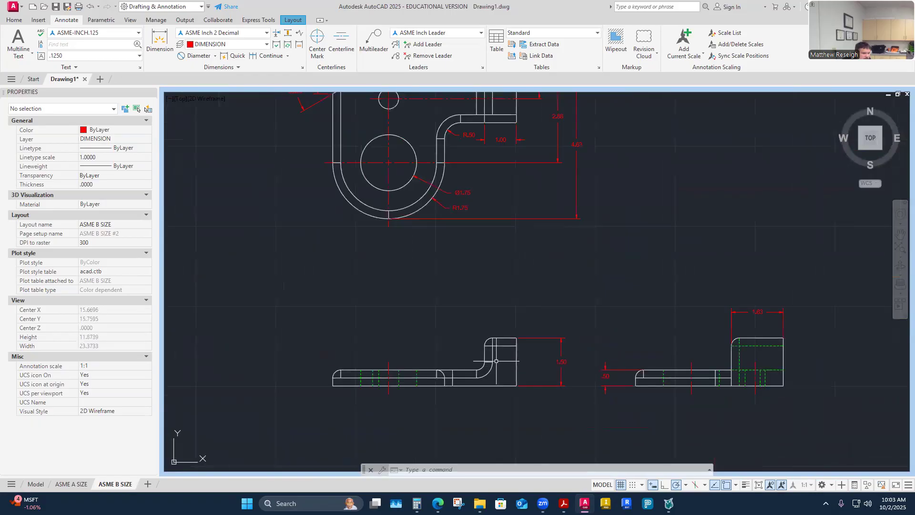
{"action": "scroll", "coordinate": [493, 367], "scroll_direction": "up", "scroll_amount": 2}
{"action": "scroll", "coordinate": [496, 361], "scroll_direction": "down", "scroll_amount": 2}
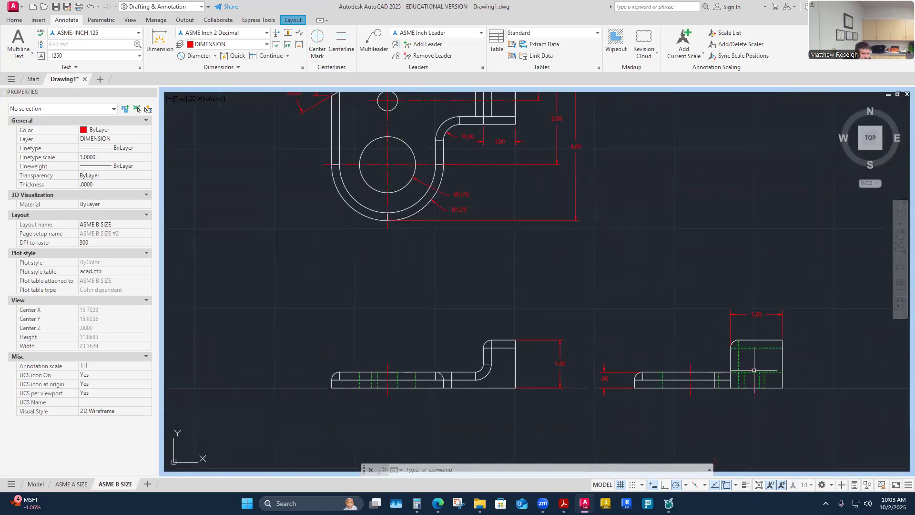
{"action": "scroll", "coordinate": [758, 348], "scroll_direction": "up", "scroll_amount": 2}
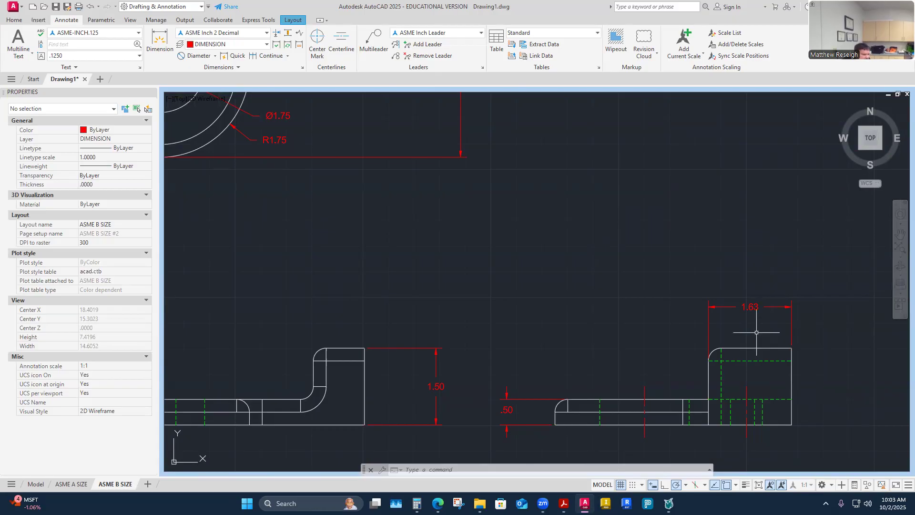
{"action": "scroll", "coordinate": [756, 332], "scroll_direction": "down", "scroll_amount": 5}
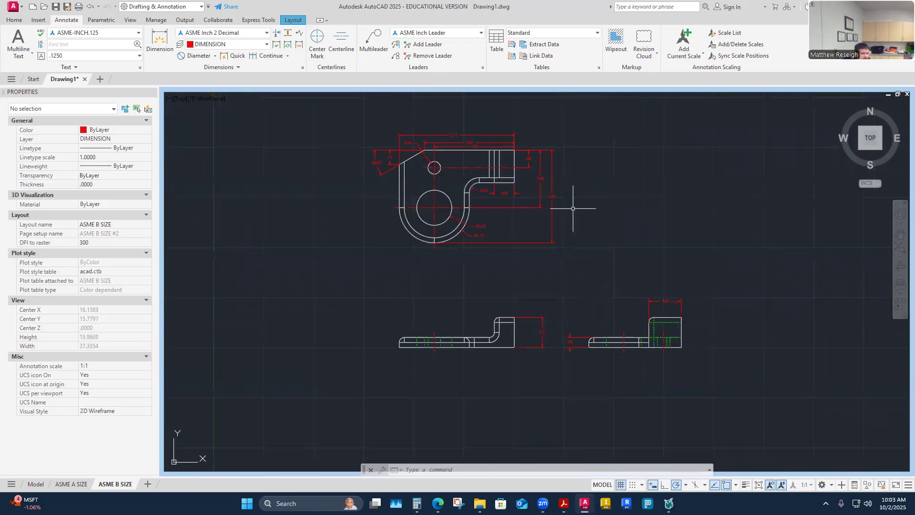
{"action": "scroll", "coordinate": [578, 204], "scroll_direction": "up", "scroll_amount": 3}
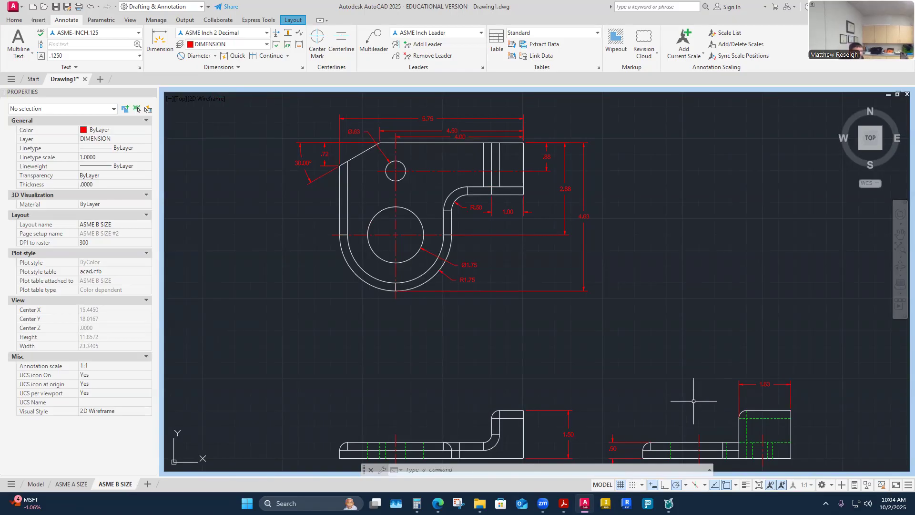
{"action": "scroll", "coordinate": [429, 362], "scroll_direction": "down", "scroll_amount": 3}
{"action": "scroll", "coordinate": [477, 390], "scroll_direction": "up", "scroll_amount": 3}
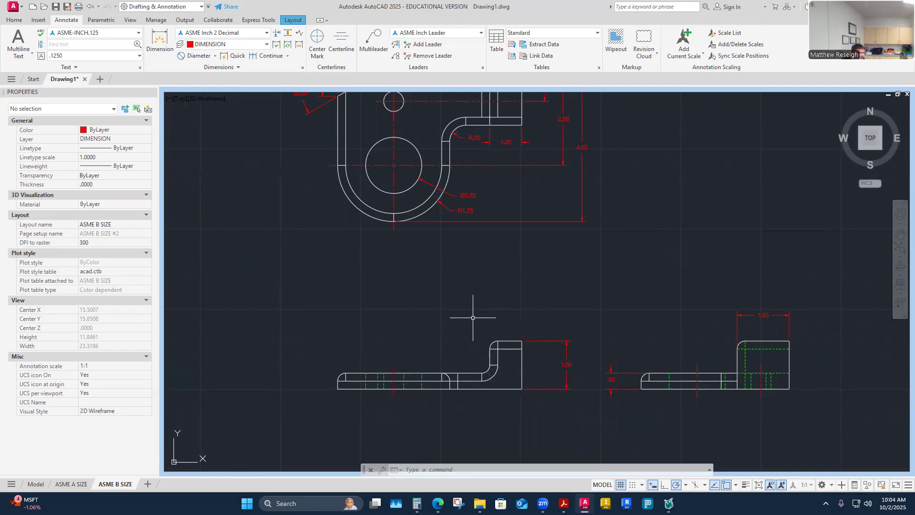
{"action": "scroll", "coordinate": [473, 313], "scroll_direction": "down", "scroll_amount": 2}
{"action": "scroll", "coordinate": [469, 162], "scroll_direction": "up", "scroll_amount": 2}
{"action": "scroll", "coordinate": [439, 359], "scroll_direction": "down", "scroll_amount": 2}
{"action": "scroll", "coordinate": [418, 398], "scroll_direction": "up", "scroll_amount": 3}
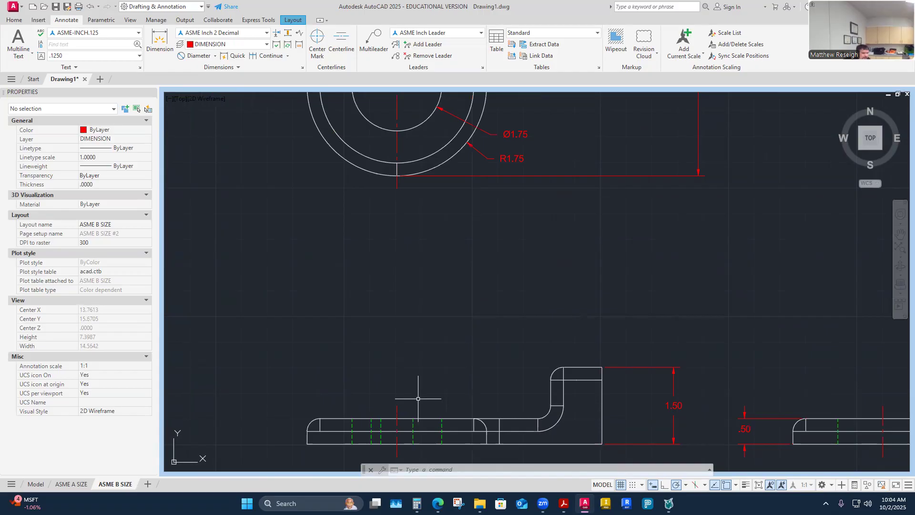
{"action": "scroll", "coordinate": [402, 363], "scroll_direction": "down", "scroll_amount": 6}
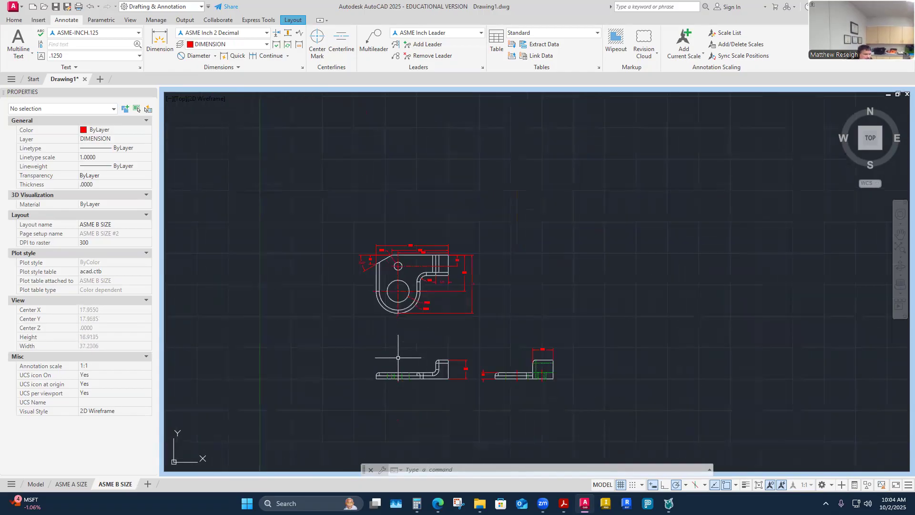
{"action": "scroll", "coordinate": [404, 368], "scroll_direction": "up", "scroll_amount": 2}
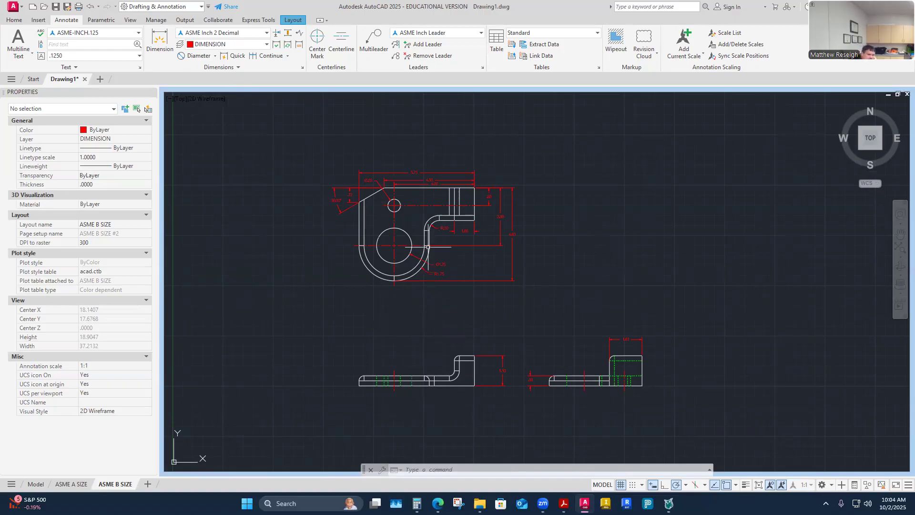
{"action": "scroll", "coordinate": [444, 222], "scroll_direction": "up", "scroll_amount": 2}
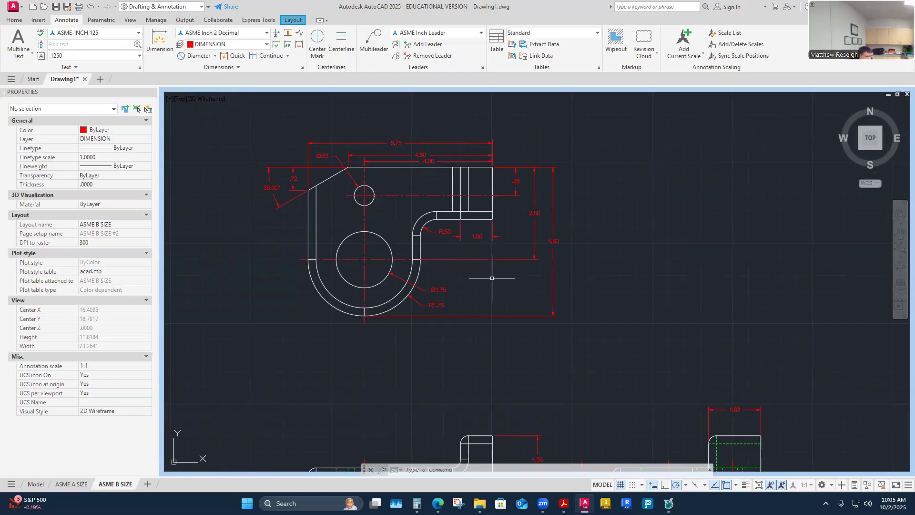
{"action": "scroll", "coordinate": [478, 246], "scroll_direction": "down", "scroll_amount": 2}
{"action": "scroll", "coordinate": [435, 263], "scroll_direction": "up", "scroll_amount": 4}
{"action": "scroll", "coordinate": [436, 263], "scroll_direction": "down", "scroll_amount": 5}
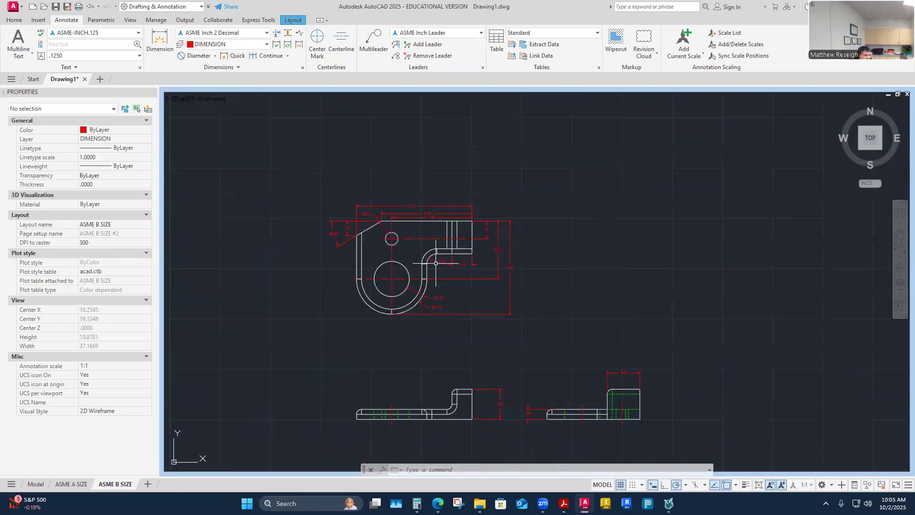
{"action": "scroll", "coordinate": [435, 263], "scroll_direction": "down", "scroll_amount": 3}
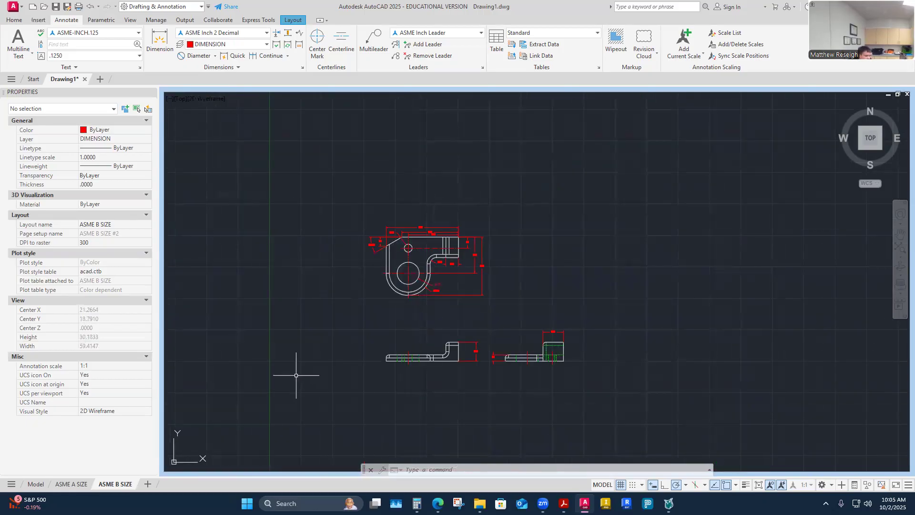
- On the full layout sheet, add a third NOTES line reading ROUNDS AND FILLETS R.25
{"action": "left_click", "coordinate": [759, 485]}
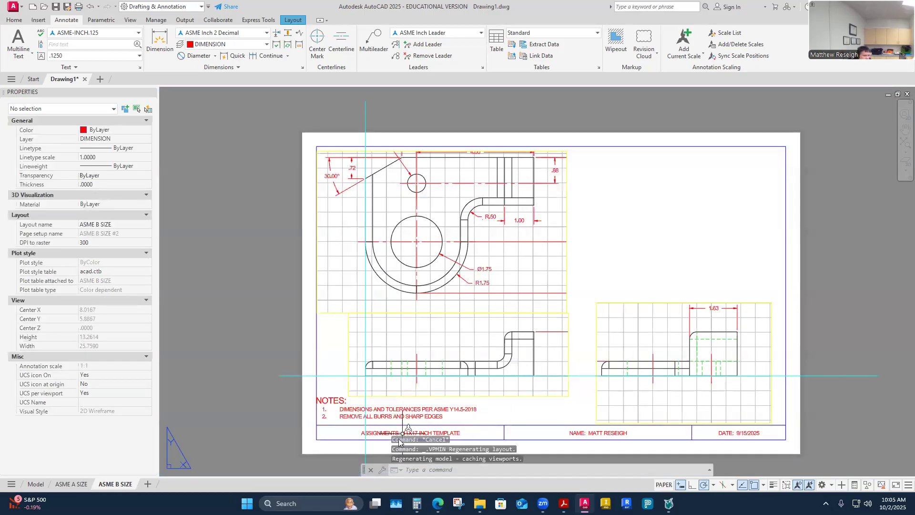
{"action": "left_click", "coordinate": [408, 416]}
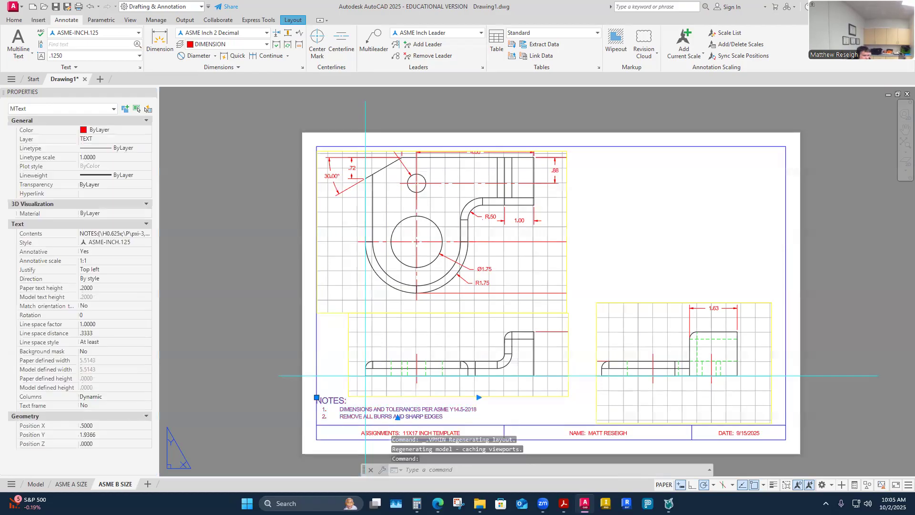
{"action": "double_click", "coordinate": [408, 416]}
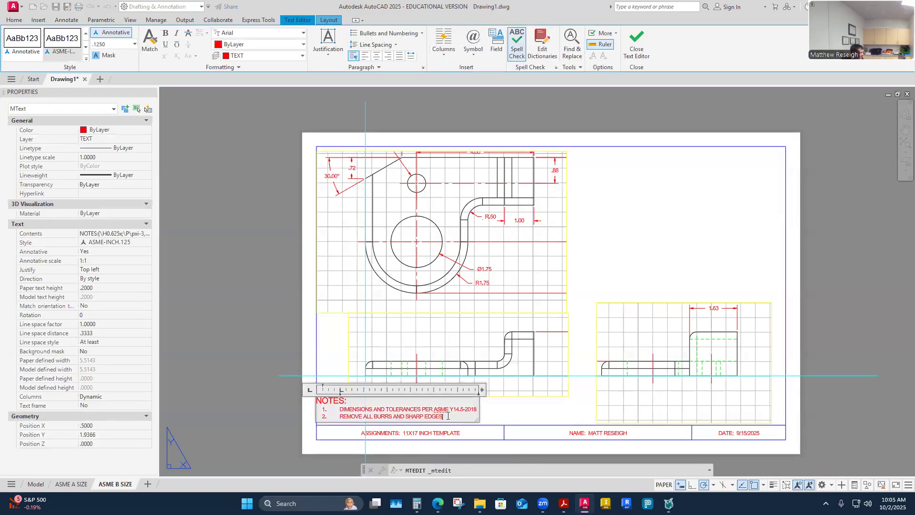
{"action": "key", "text": "Return"}
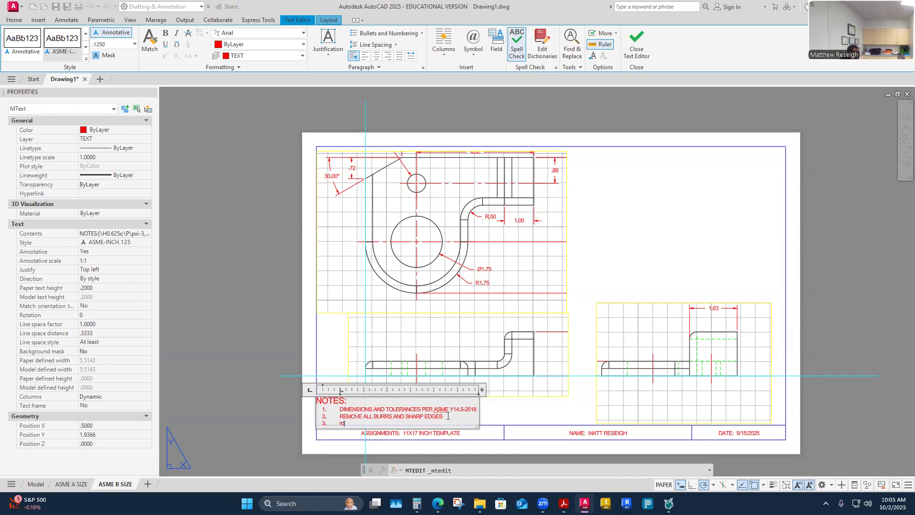
{"action": "type", "text": "ROUNDS AND FILLETS R.25"}
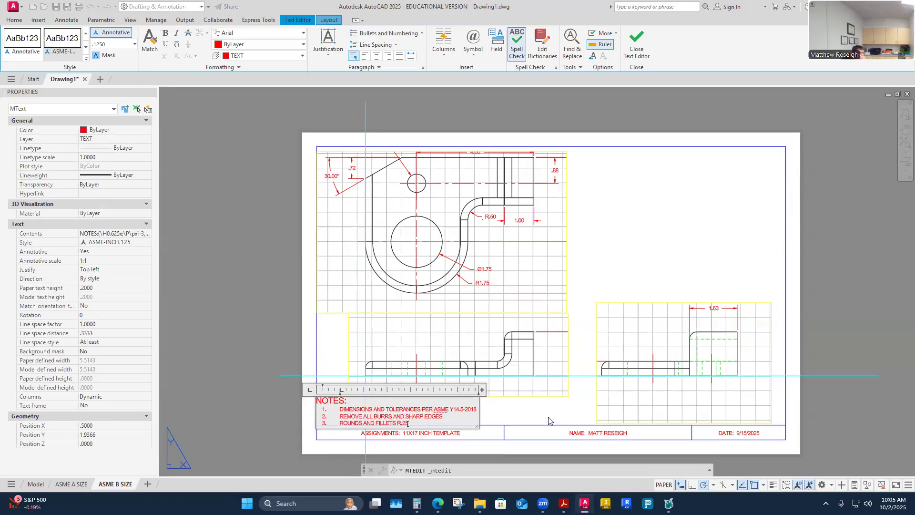
{"action": "scroll", "coordinate": [596, 433], "scroll_direction": "up", "scroll_amount": 2}
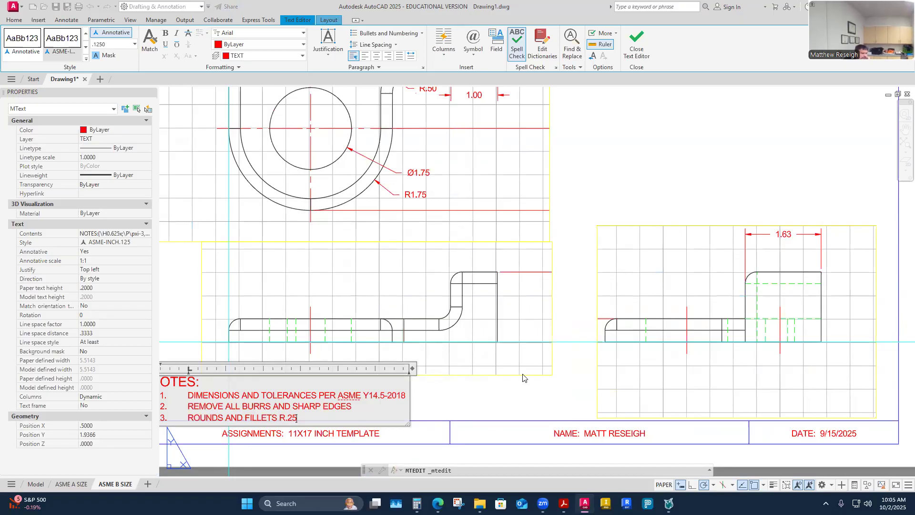
{"action": "left_click", "coordinate": [457, 389]}
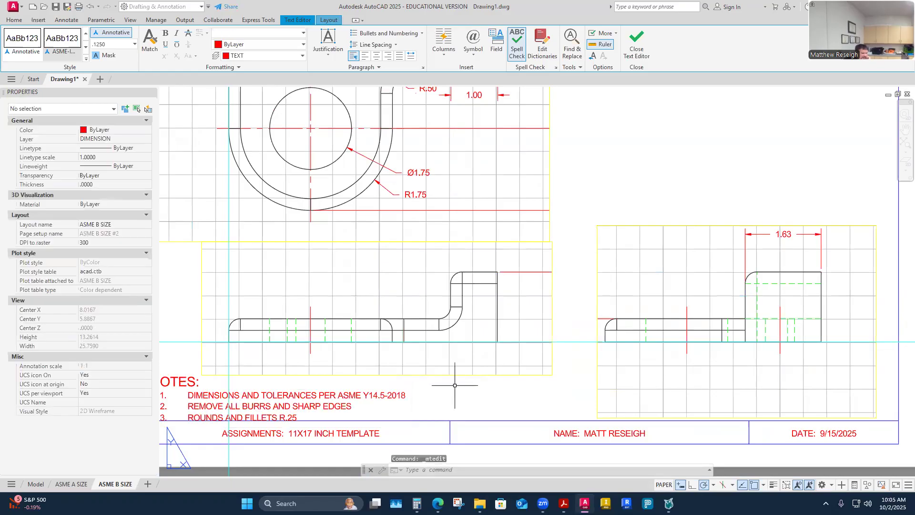
{"action": "scroll", "coordinate": [291, 421], "scroll_direction": "down", "scroll_amount": 5}
{"action": "scroll", "coordinate": [214, 358], "scroll_direction": "up", "scroll_amount": 6}
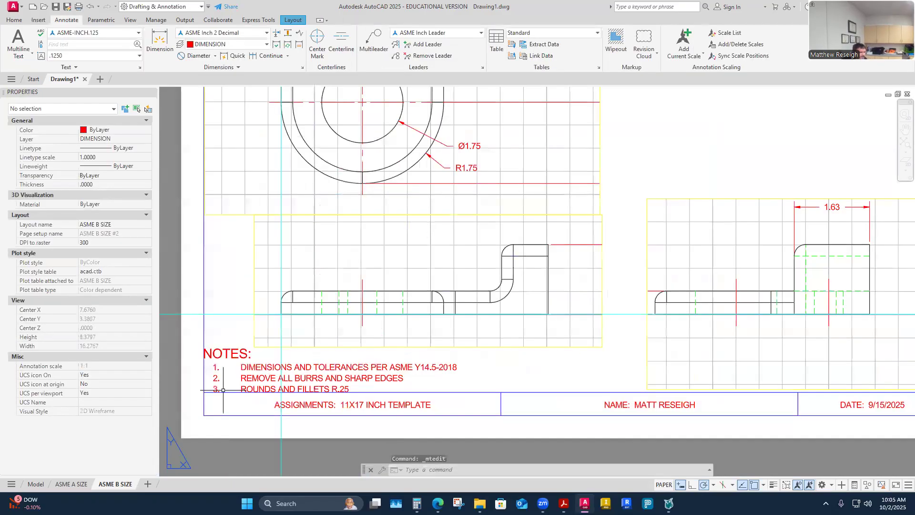
- Select the NOTES text and cancel the move, leaving the notes in place
{"action": "left_click", "coordinate": [210, 355]}
{"action": "left_click", "coordinate": [204, 349]}
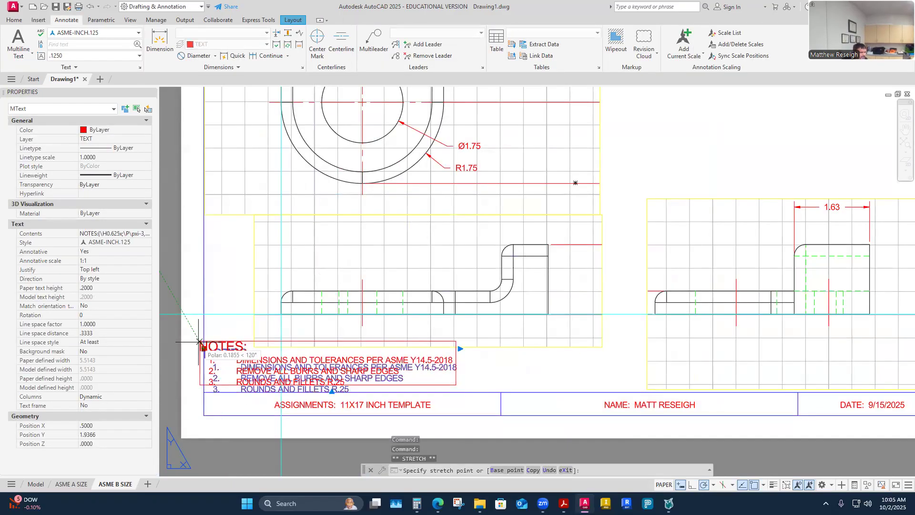
{"action": "key", "text": "Escape"}
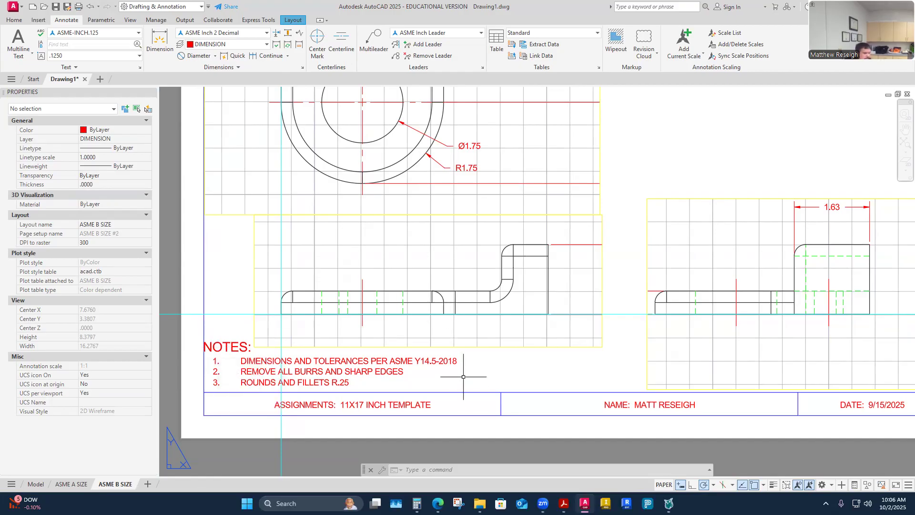
{"action": "key", "text": "Escape"}
{"action": "key", "text": "Escape"}
- Clear the stray selection, review the sheet, and switch to the bracket reference PDF
{"action": "left_click", "coordinate": [495, 380]}
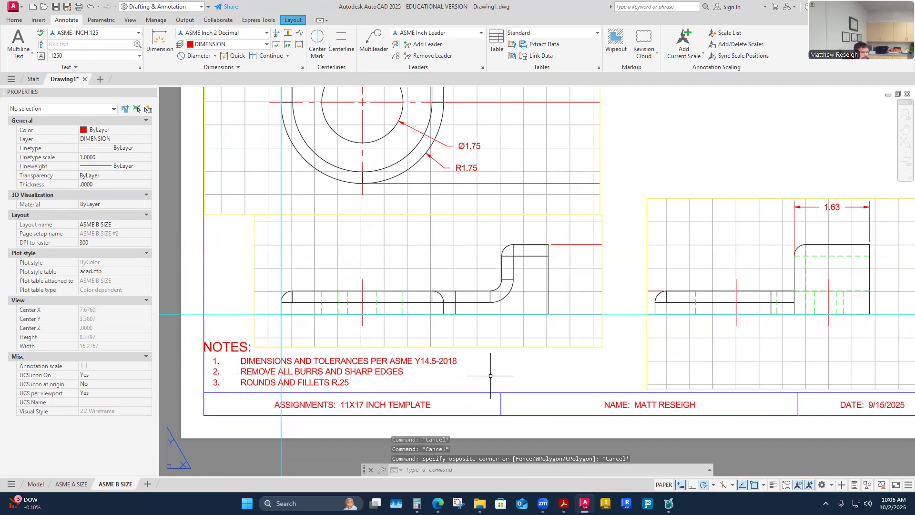
{"action": "scroll", "coordinate": [492, 374], "scroll_direction": "down", "scroll_amount": 2}
{"action": "key", "text": "Escape"}
{"action": "scroll", "coordinate": [403, 382], "scroll_direction": "up", "scroll_amount": 2}
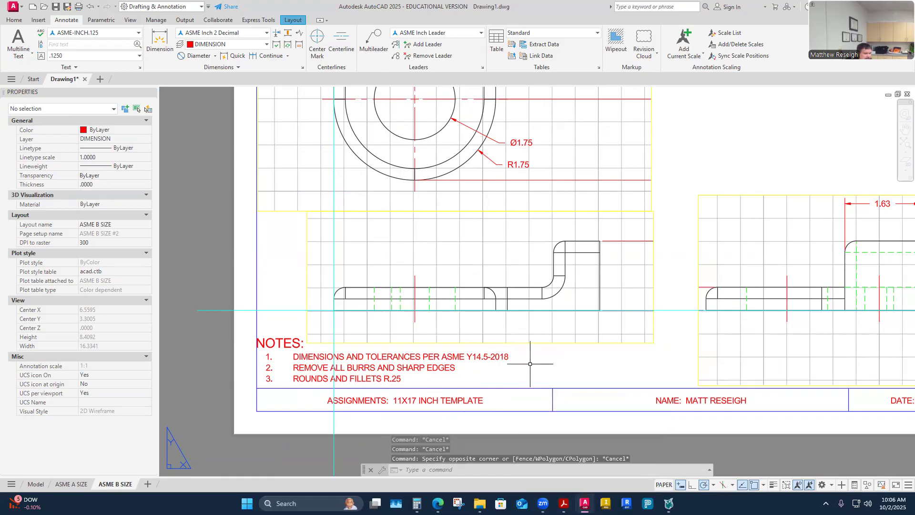
{"action": "scroll", "coordinate": [529, 364], "scroll_direction": "down", "scroll_amount": 2}
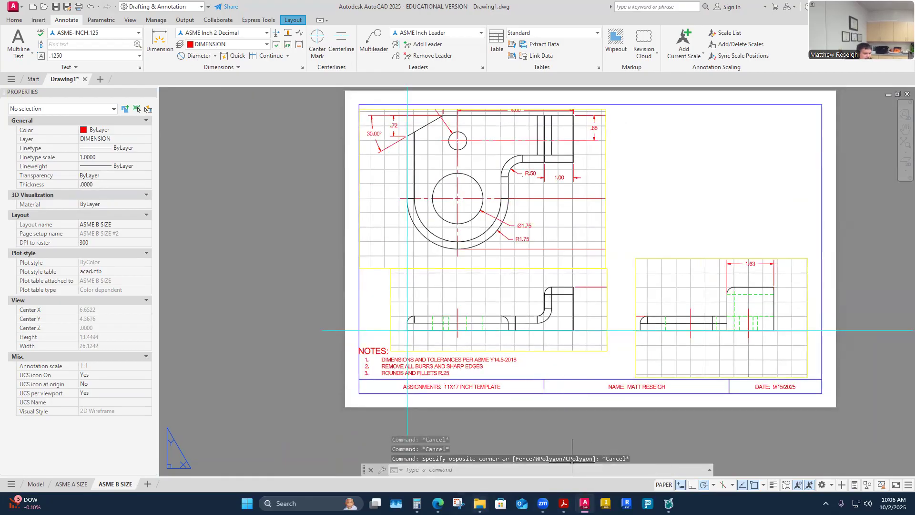
{"action": "key", "text": "alt+Tab"}
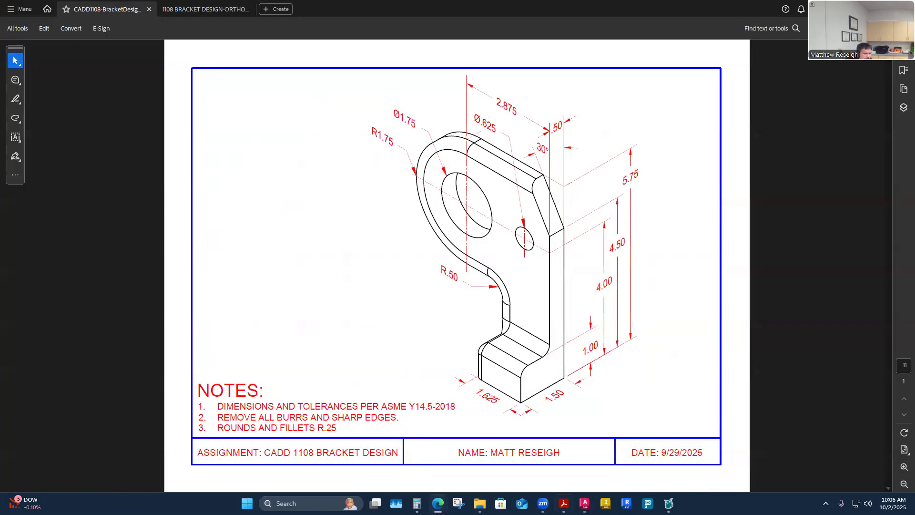
- Switch from the reference PDF back to the AutoCAD drawing
{"action": "left_click", "coordinate": [585, 503]}
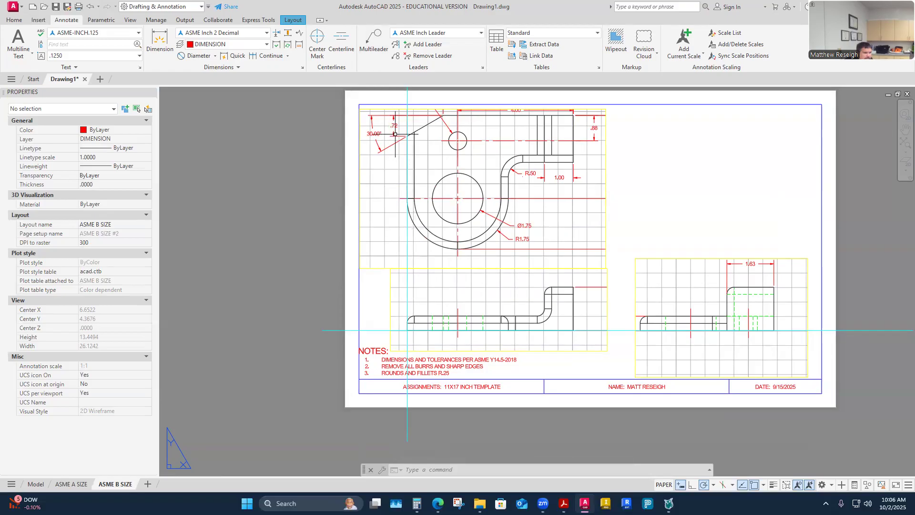
- Activate the lower-left top-view viewport and maximize it to fill the drawing area
{"action": "scroll", "coordinate": [417, 224], "scroll_direction": "up", "scroll_amount": 3}
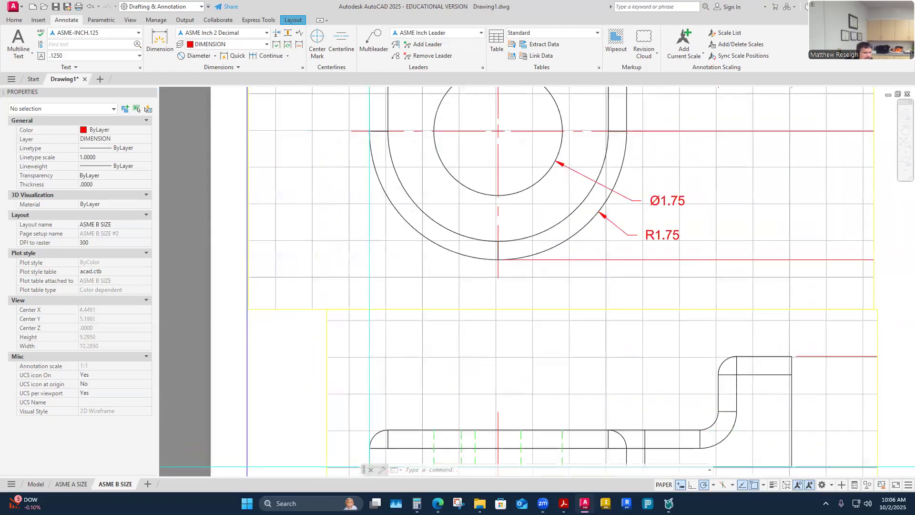
{"action": "scroll", "coordinate": [462, 315], "scroll_direction": "down", "scroll_amount": 3}
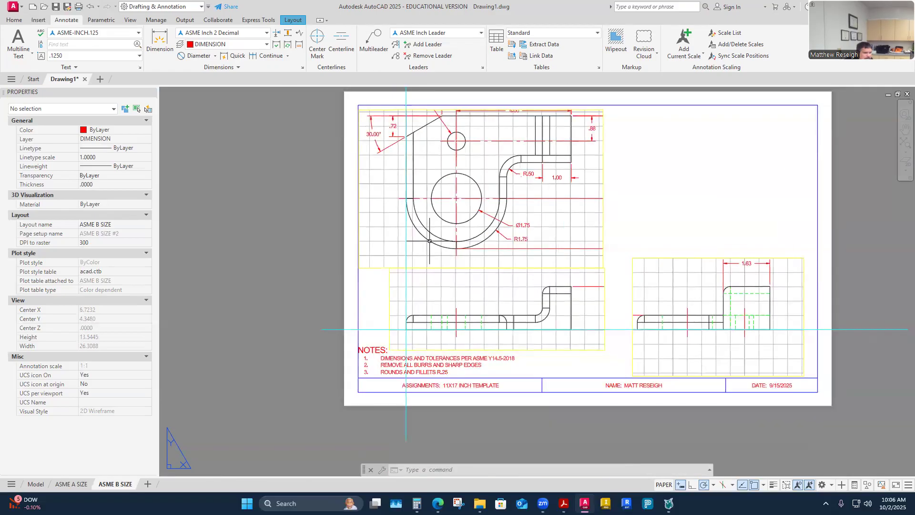
{"action": "double_click", "coordinate": [477, 305]}
{"action": "left_click", "coordinate": [736, 485]}
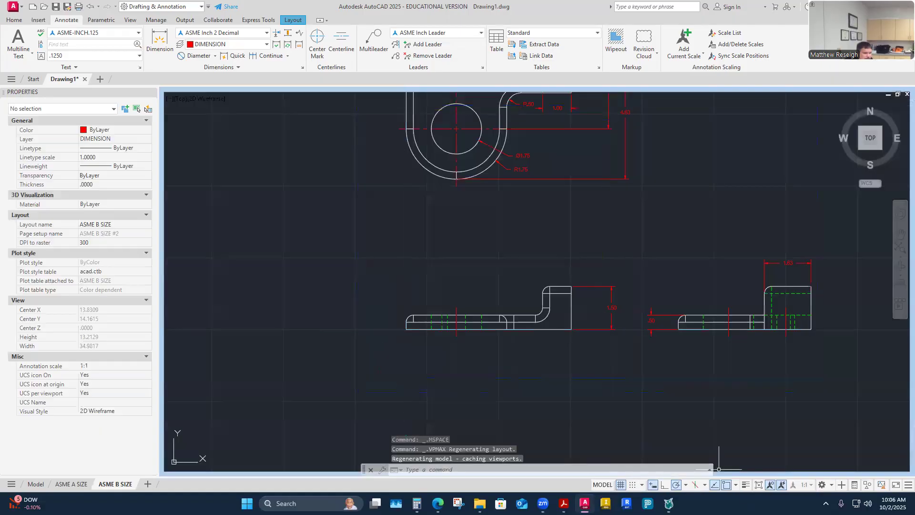
- Confirm ASME Inch Leader is the current multileader style in the Multileader Style Manager
{"action": "scroll", "coordinate": [547, 224], "scroll_direction": "up", "scroll_amount": 2}
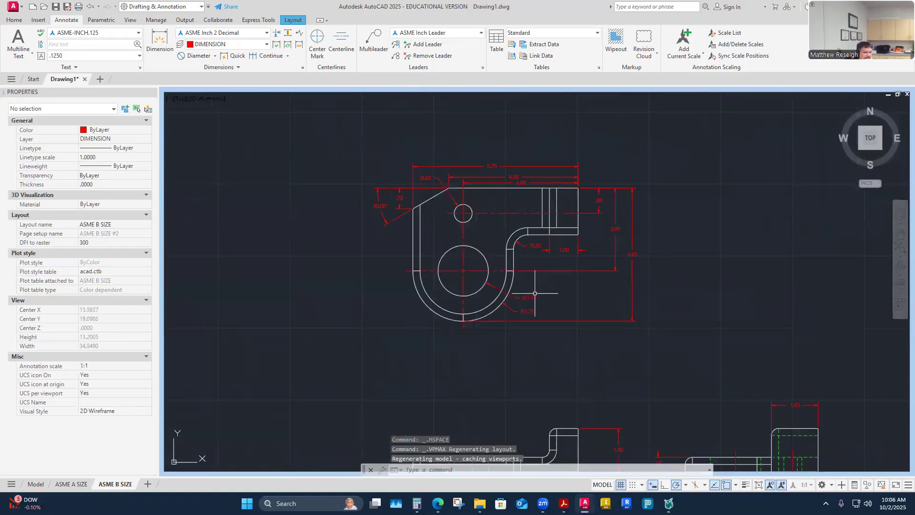
{"action": "left_click", "coordinate": [482, 68]}
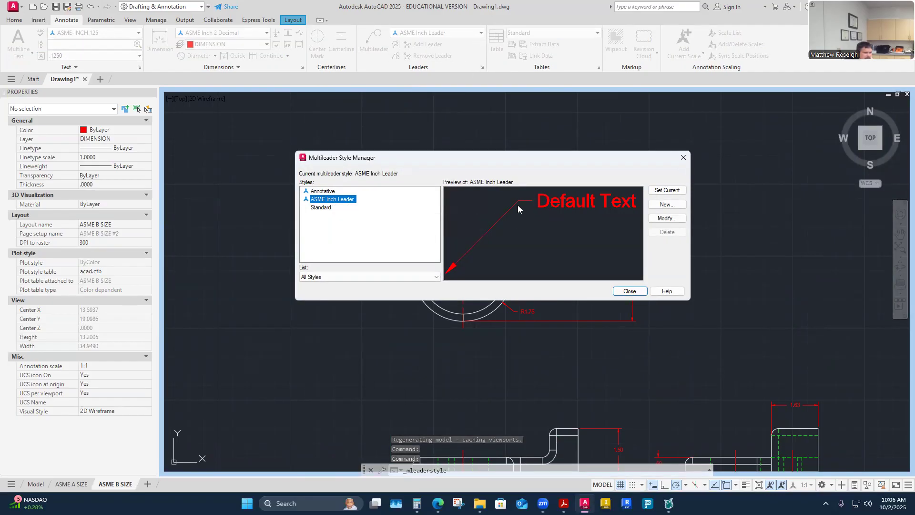
{"action": "left_click", "coordinate": [628, 292]}
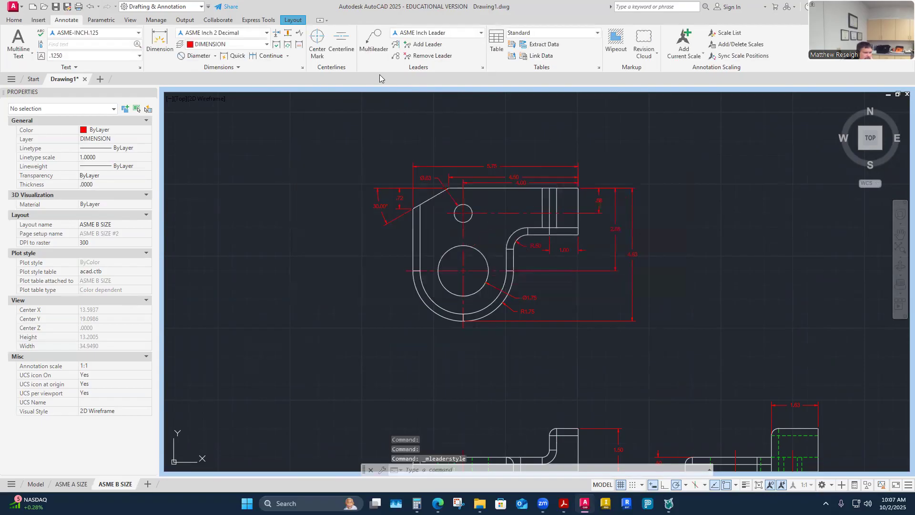
- Start a multileader with its arrowhead at the outer arc's bottom and landing below-left
{"action": "left_click", "coordinate": [379, 46]}
{"action": "scroll", "coordinate": [425, 304], "scroll_direction": "up", "scroll_amount": 2}
{"action": "scroll", "coordinate": [500, 269], "scroll_direction": "up", "scroll_amount": 2}
{"action": "scroll", "coordinate": [494, 262], "scroll_direction": "down", "scroll_amount": 4}
{"action": "scroll", "coordinate": [494, 267], "scroll_direction": "up", "scroll_amount": 3}
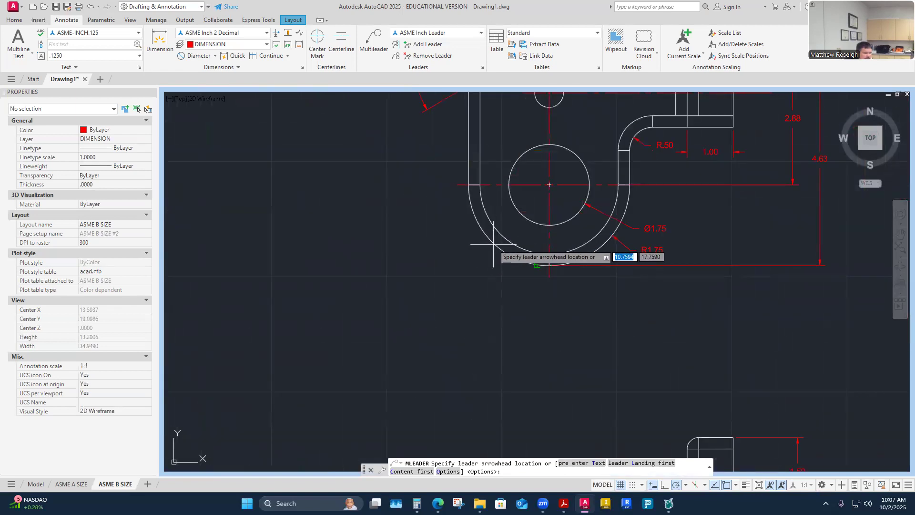
{"action": "left_click", "coordinate": [537, 265]}
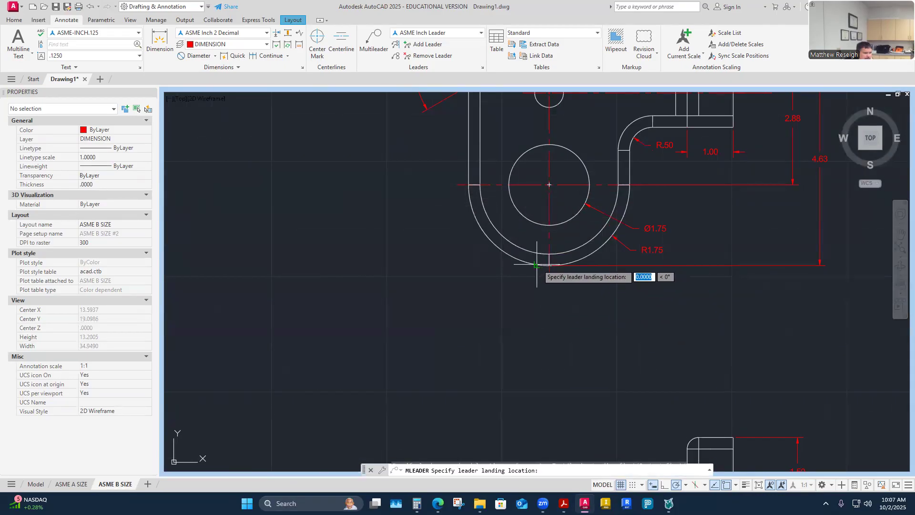
{"action": "left_click", "coordinate": [511, 299]}
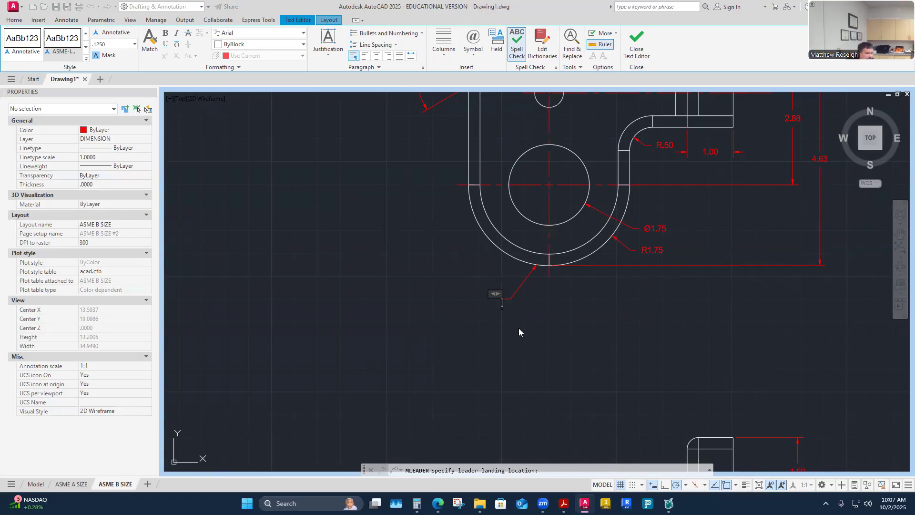
- Type the two-line note FILLET CONTINUOUS ALONG THIS EDGE with spell check off, then close the editor
{"action": "scroll", "coordinate": [498, 331], "scroll_direction": "down", "scroll_amount": 4}
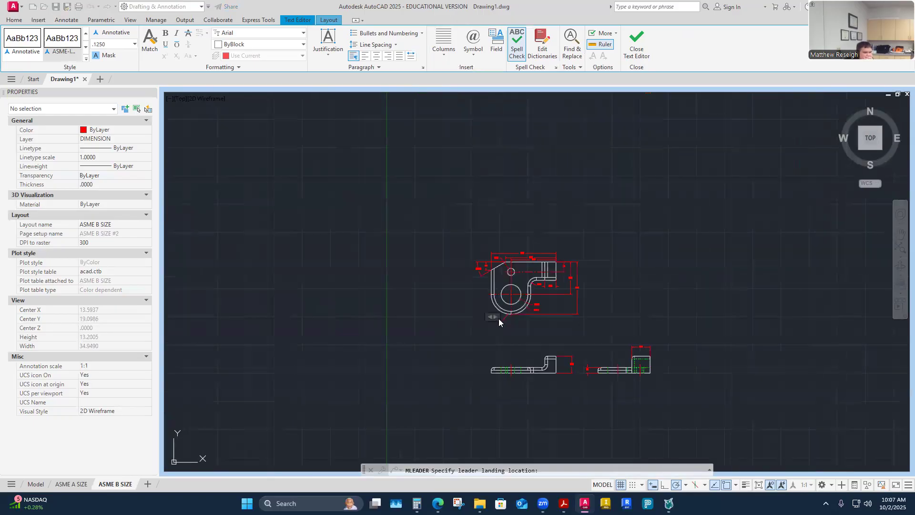
{"action": "scroll", "coordinate": [499, 319], "scroll_direction": "up", "scroll_amount": 2}
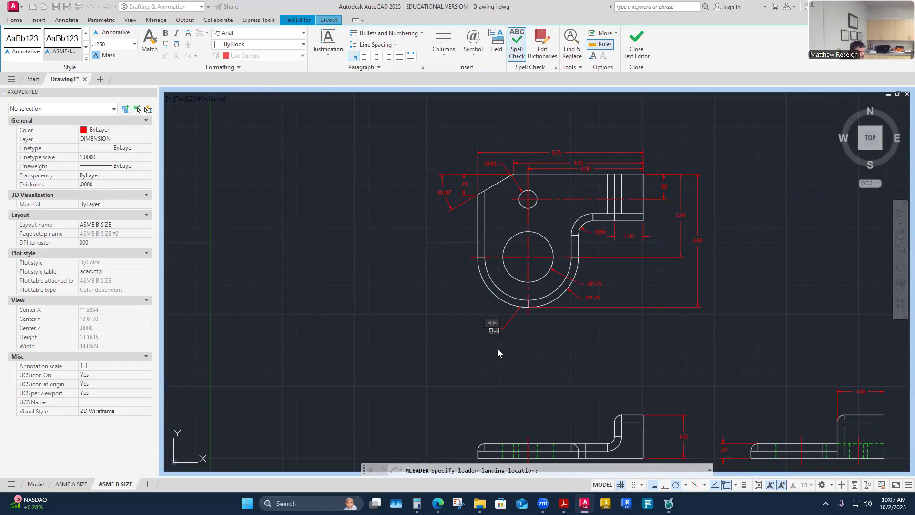
{"action": "type", "text": "CONTI"}
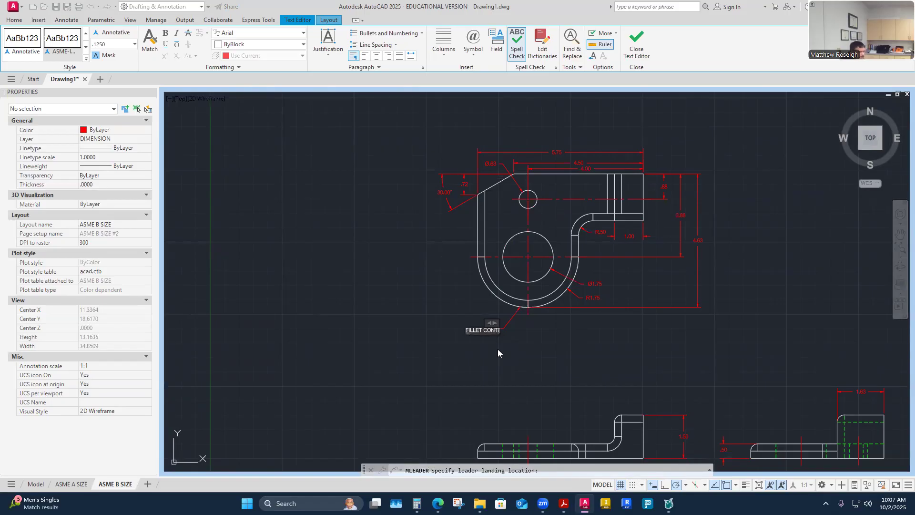
{"action": "type", "text": "NUOUS"}
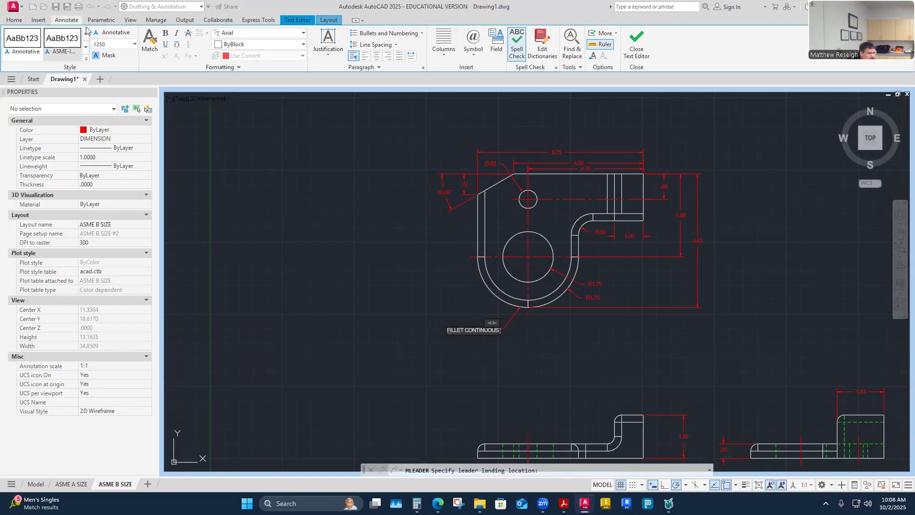
{"action": "left_click", "coordinate": [520, 47]}
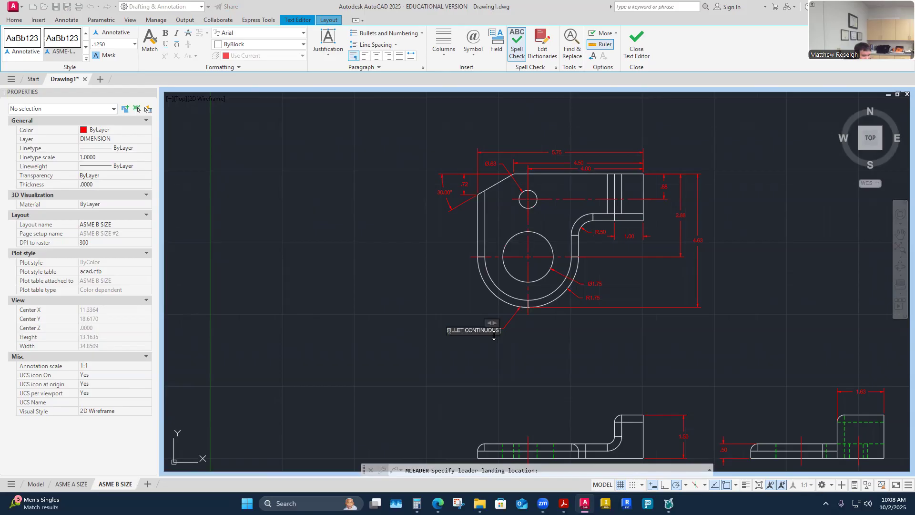
{"action": "key", "text": "Return"}
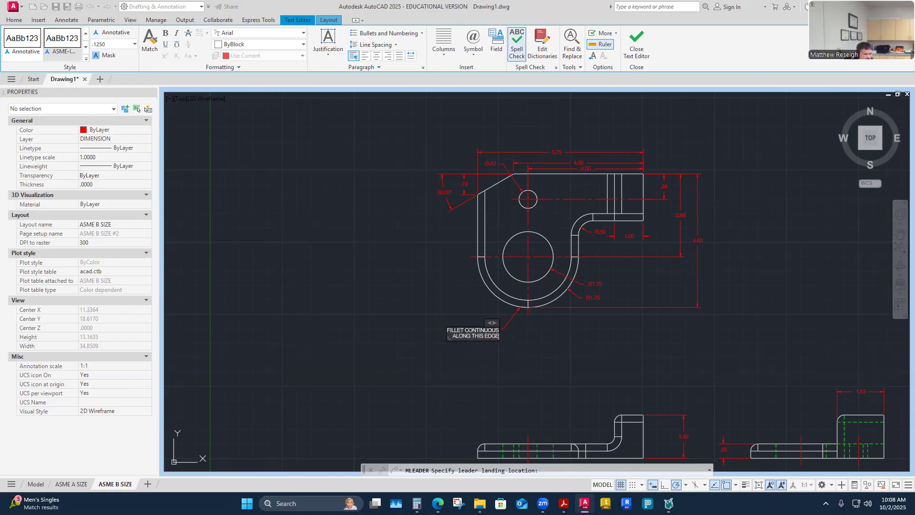
{"action": "left_click", "coordinate": [510, 362]}
{"action": "scroll", "coordinate": [497, 332], "scroll_direction": "up", "scroll_amount": 4}
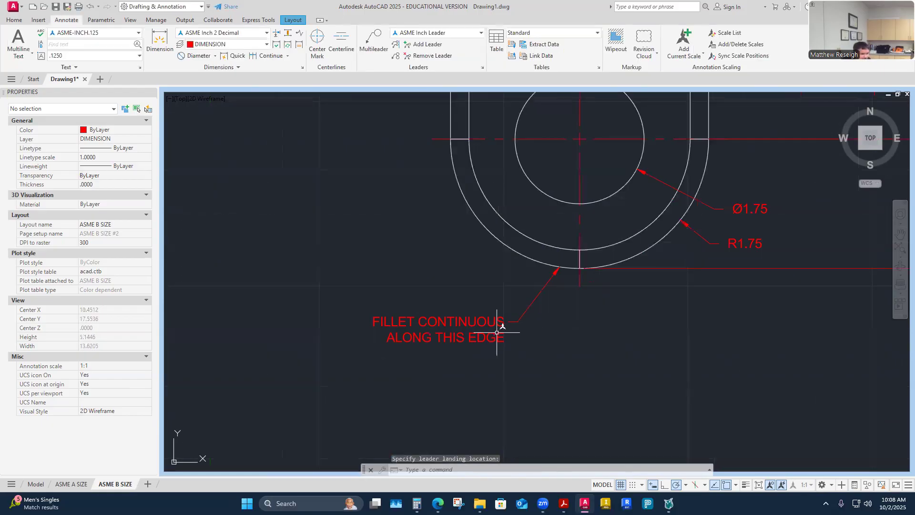
{"action": "left_click", "coordinate": [520, 320]}
{"action": "left_click", "coordinate": [517, 321]}
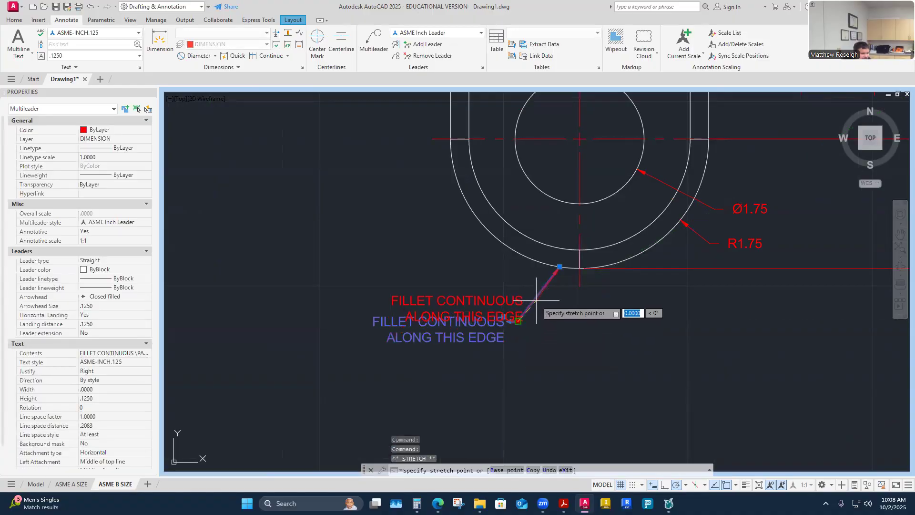
{"action": "key", "text": "Escape"}
{"action": "scroll", "coordinate": [546, 317], "scroll_direction": "down", "scroll_amount": 4}
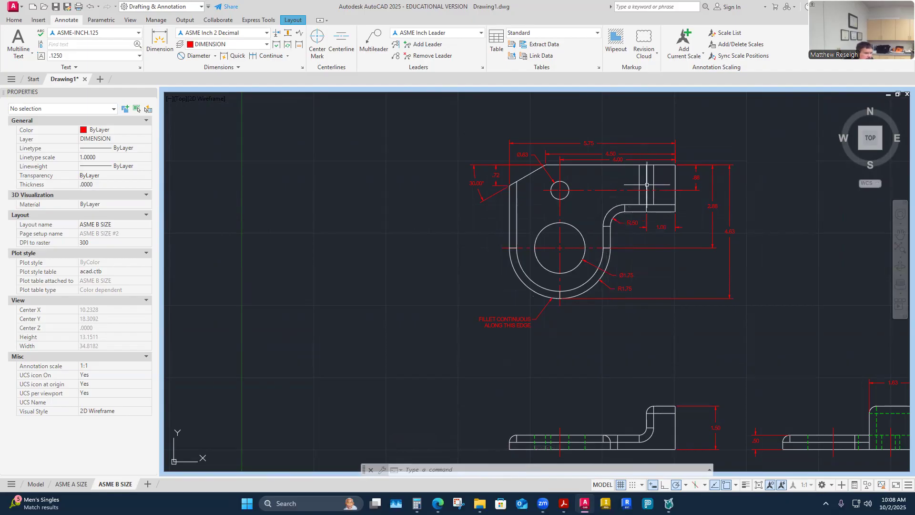
{"action": "scroll", "coordinate": [647, 185], "scroll_direction": "down", "scroll_amount": 5}
{"action": "scroll", "coordinate": [626, 302], "scroll_direction": "up", "scroll_amount": 8}
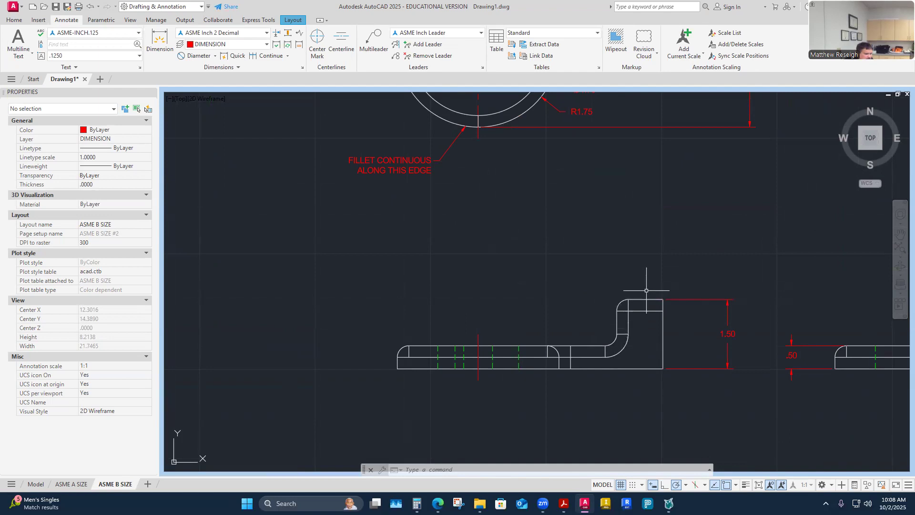
{"action": "scroll", "coordinate": [476, 300], "scroll_direction": "down", "scroll_amount": 2}
{"action": "scroll", "coordinate": [473, 184], "scroll_direction": "down", "scroll_amount": 3}
{"action": "scroll", "coordinate": [482, 100], "scroll_direction": "up", "scroll_amount": 4}
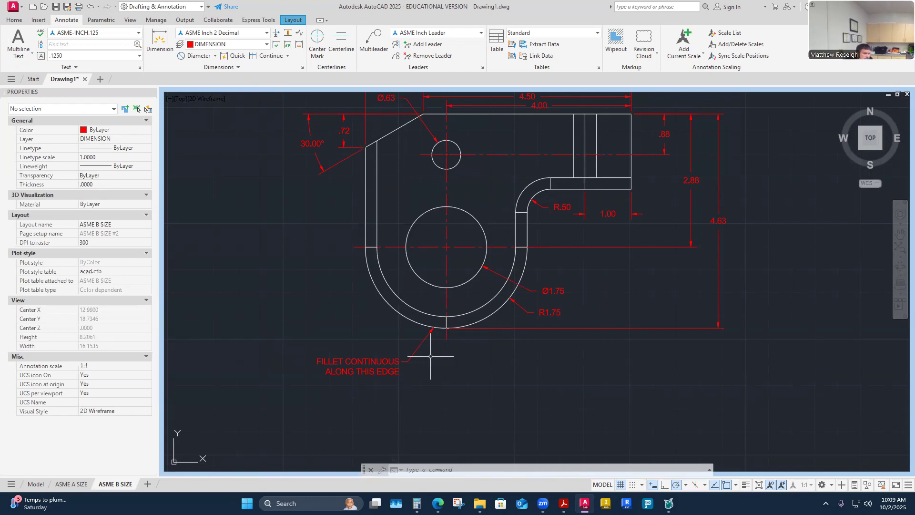
{"action": "scroll", "coordinate": [503, 198], "scroll_direction": "down", "scroll_amount": 4}
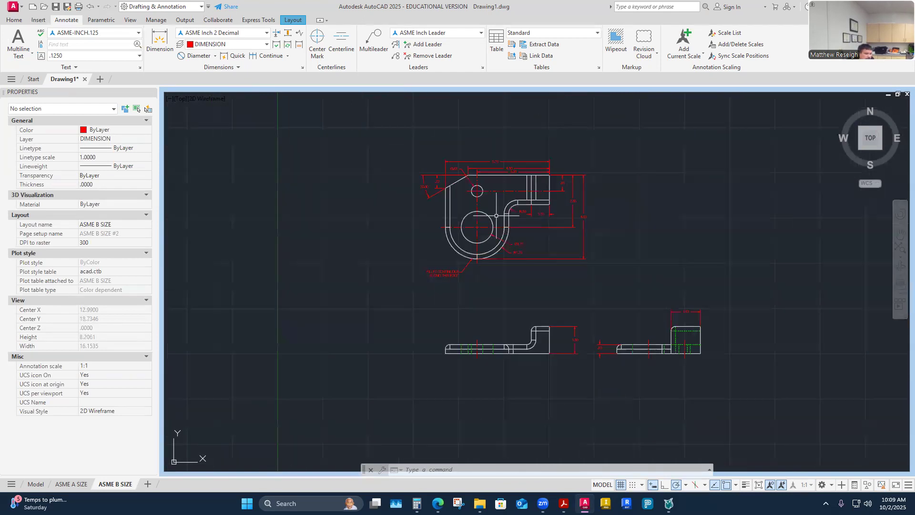
{"action": "scroll", "coordinate": [498, 200], "scroll_direction": "up", "scroll_amount": 2}
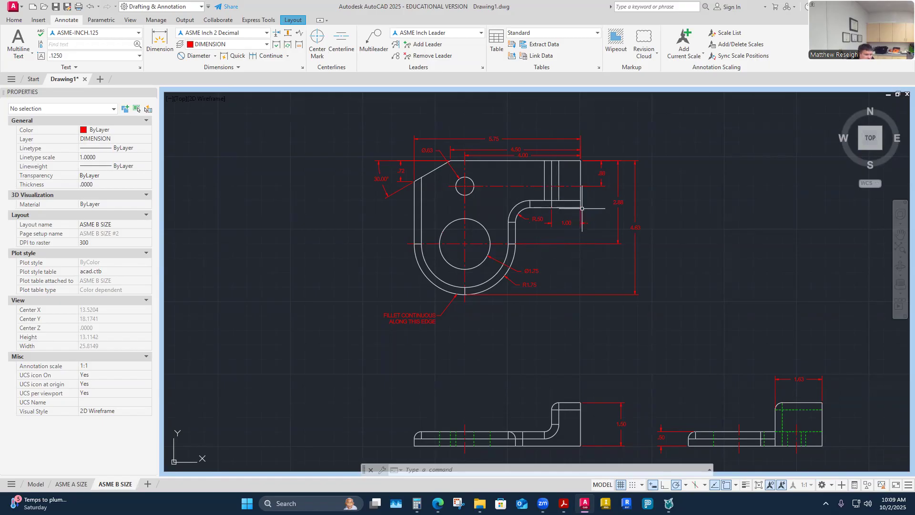
{"action": "scroll", "coordinate": [578, 209], "scroll_direction": "up", "scroll_amount": 4}
{"action": "scroll", "coordinate": [392, 356], "scroll_direction": "down", "scroll_amount": 2}
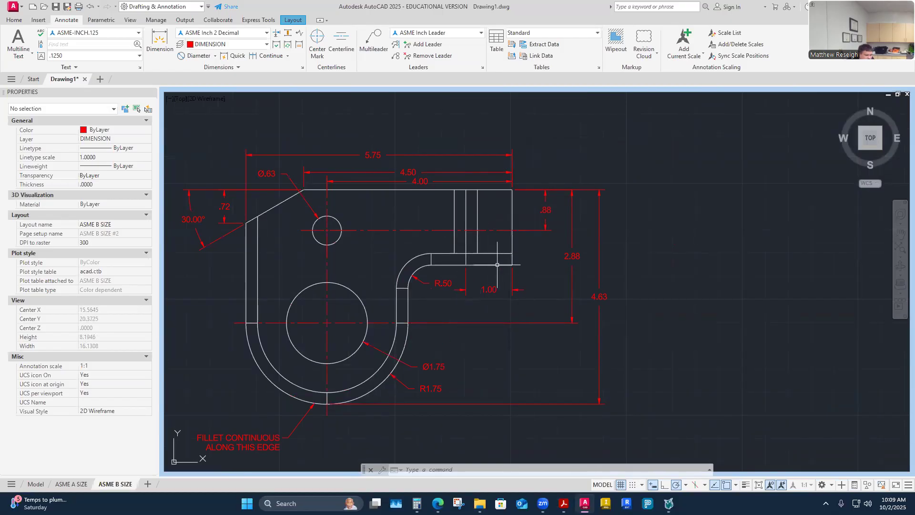
{"action": "scroll", "coordinate": [494, 266], "scroll_direction": "down", "scroll_amount": 4}
{"action": "scroll", "coordinate": [482, 338], "scroll_direction": "up", "scroll_amount": 2}
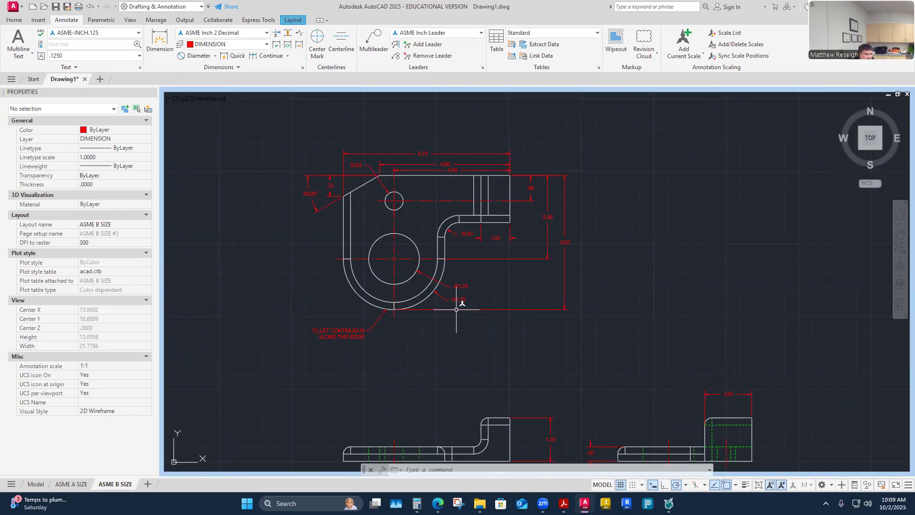
- Select the 1.50 dimension on the side view, clearing a stray selection window
{"action": "mouse_move", "coordinate": [456, 309]}
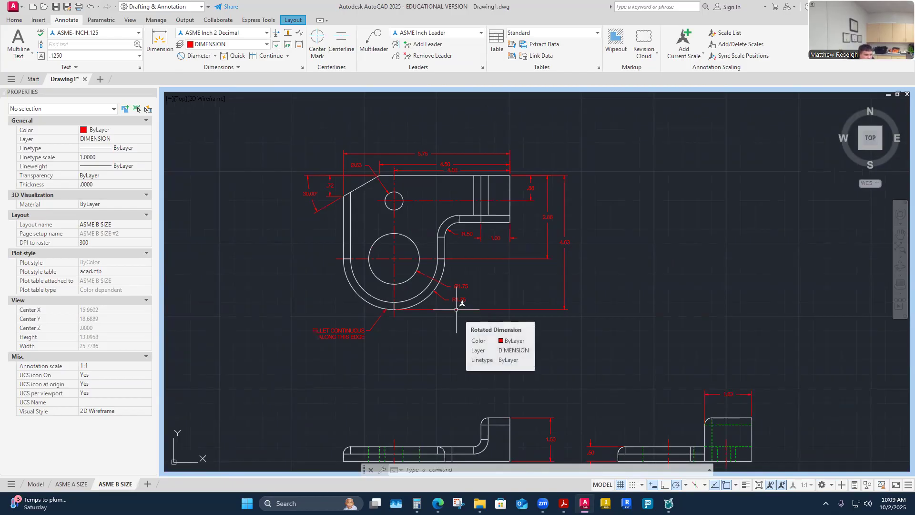
{"action": "scroll", "coordinate": [453, 343], "scroll_direction": "down", "scroll_amount": 2}
{"action": "scroll", "coordinate": [446, 375], "scroll_direction": "up", "scroll_amount": 2}
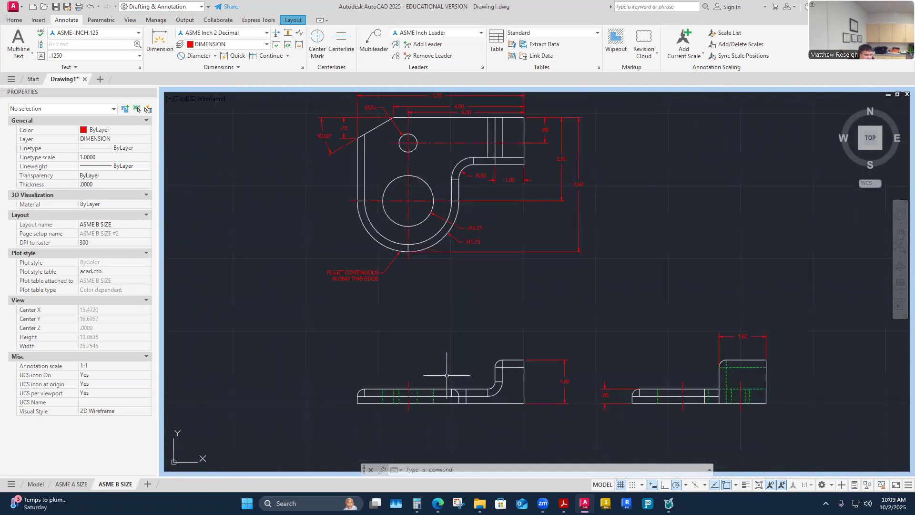
{"action": "scroll", "coordinate": [557, 384], "scroll_direction": "up", "scroll_amount": 2}
{"action": "left_click", "coordinate": [570, 378]}
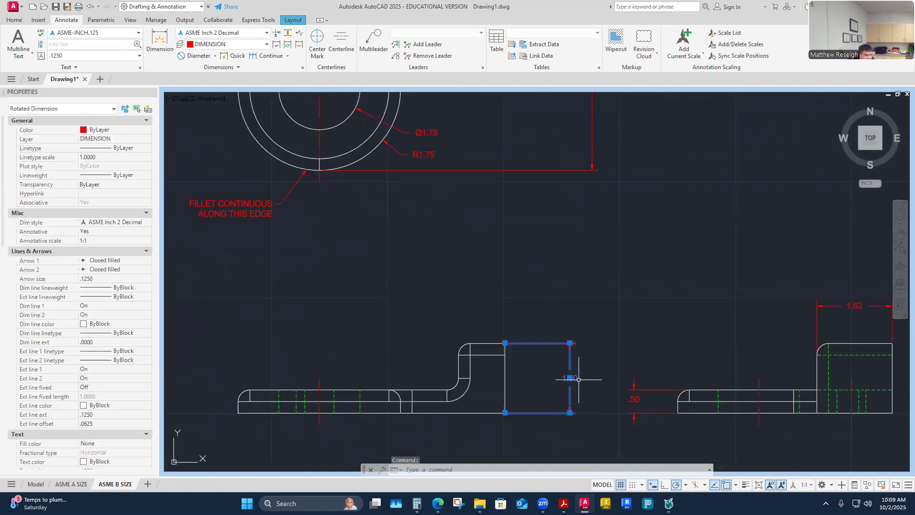
{"action": "left_click", "coordinate": [577, 379]}
{"action": "left_click", "coordinate": [567, 377]}
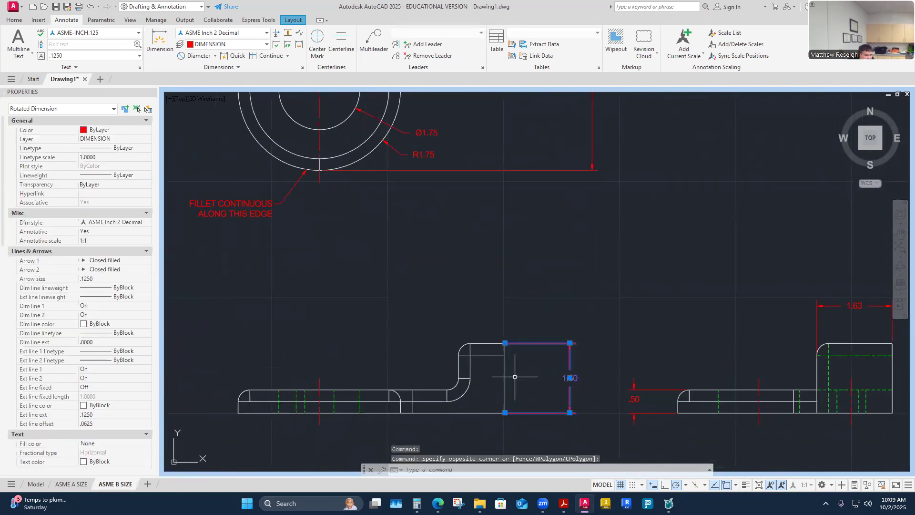
{"action": "key", "text": "Escape"}
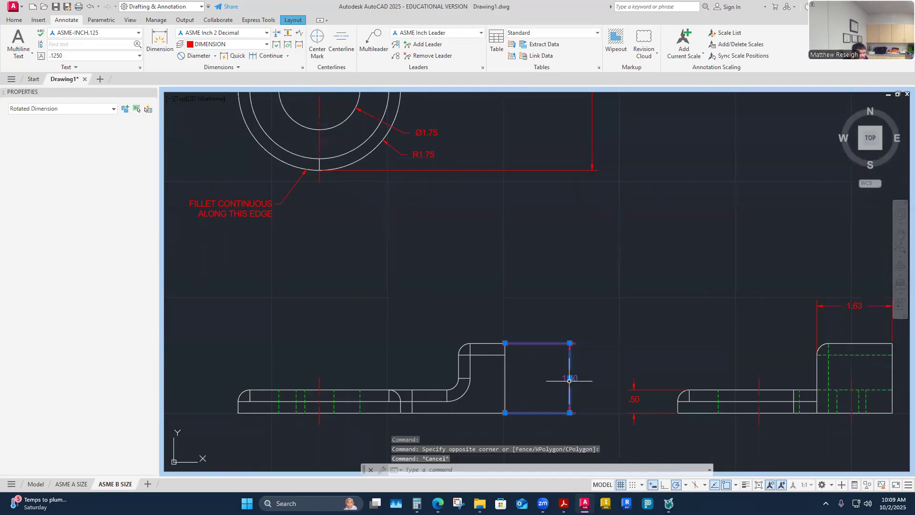
- Stretch the 1.50 dimension to sit .375 from the part's edge
{"action": "left_click", "coordinate": [570, 379]}
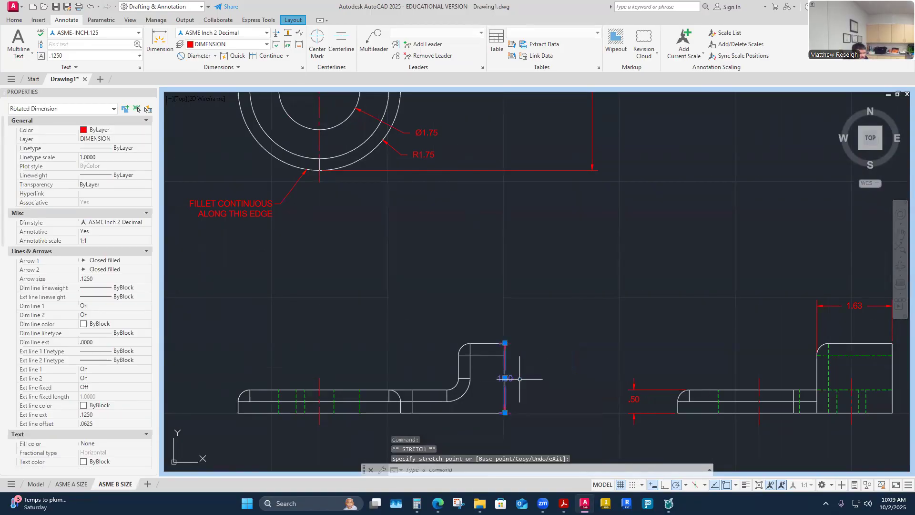
{"action": "type", "text": ".37"}
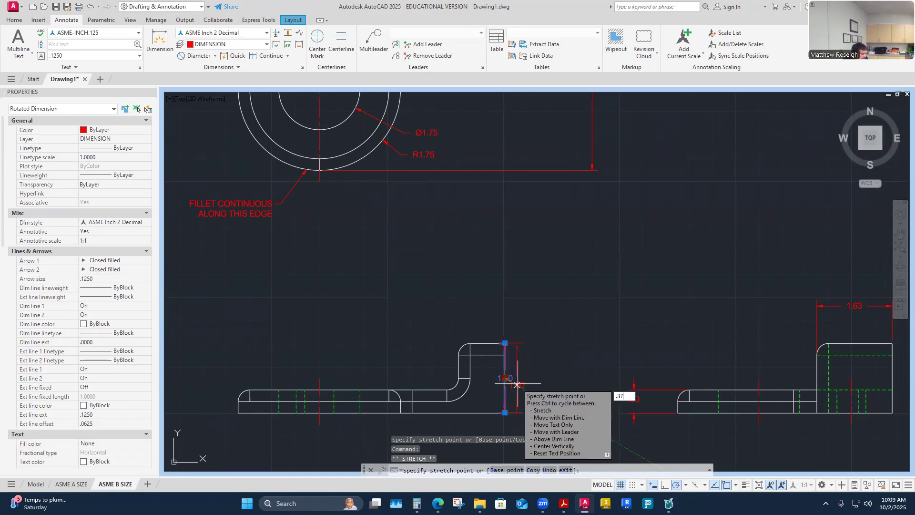
{"action": "type", "text": "5"}
{"action": "key", "text": "Return"}
{"action": "scroll", "coordinate": [525, 390], "scroll_direction": "up", "scroll_amount": 4}
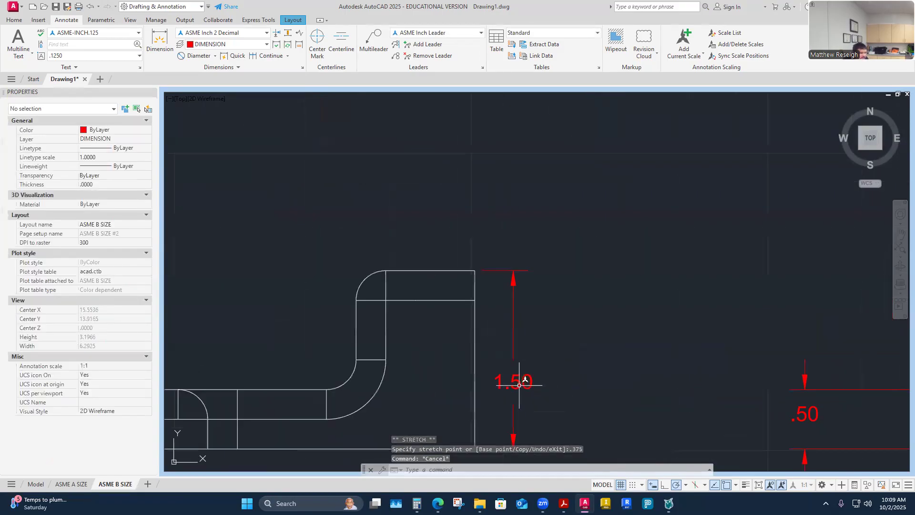
{"action": "left_click", "coordinate": [520, 387]}
{"action": "key", "text": "Escape"}
{"action": "key", "text": "Escape"}
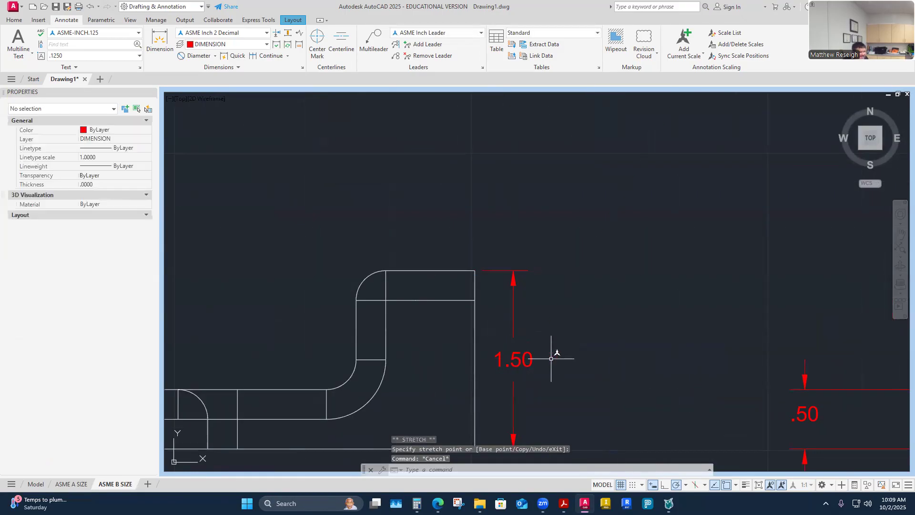
{"action": "scroll", "coordinate": [549, 360], "scroll_direction": "down", "scroll_amount": 6}
{"action": "scroll", "coordinate": [443, 286], "scroll_direction": "up", "scroll_amount": 6}
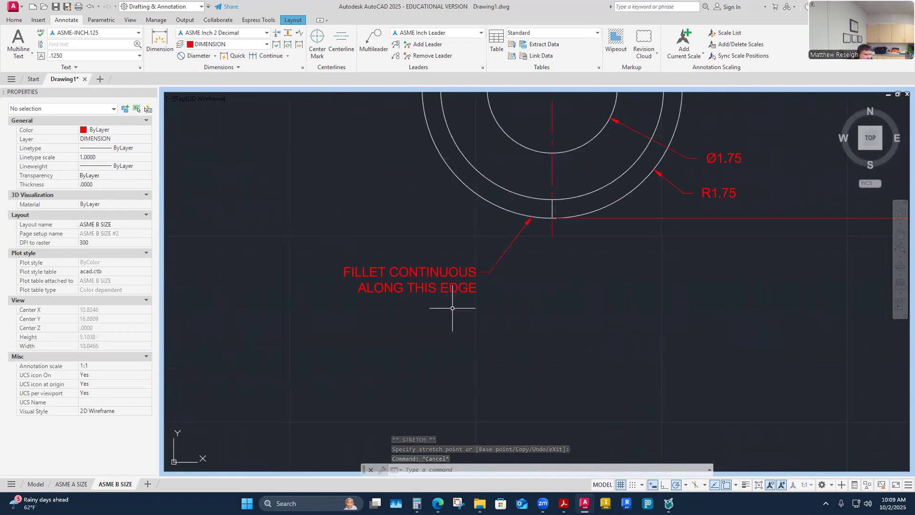
- Open the fillet leader note's text and leave it unchanged
{"action": "left_click", "coordinate": [450, 274]}
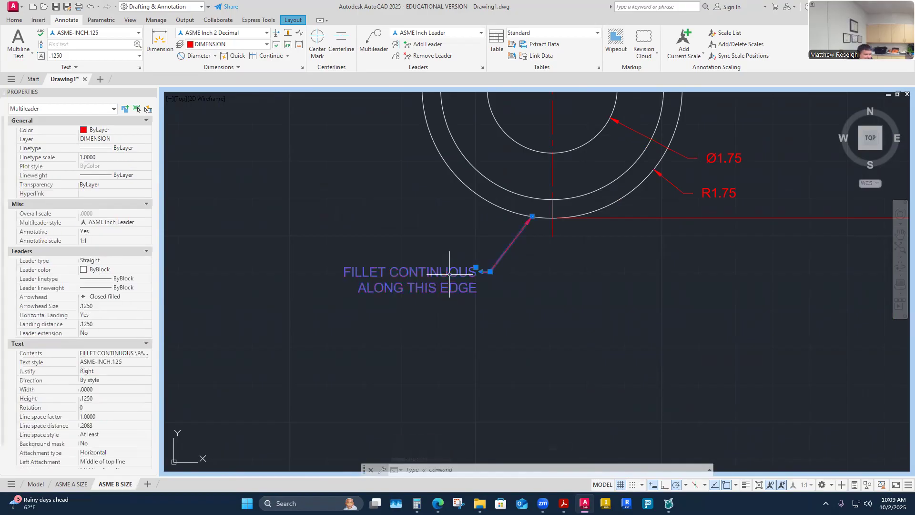
{"action": "double_click", "coordinate": [449, 275]}
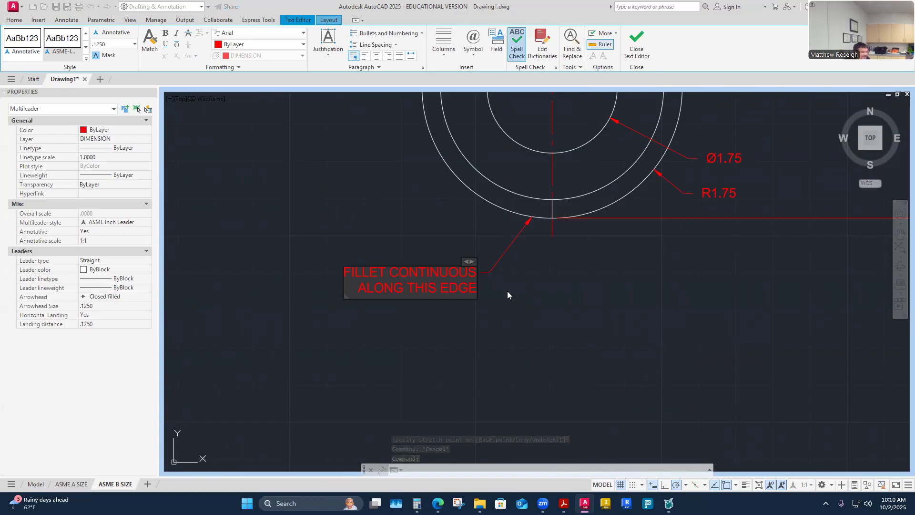
{"action": "key", "text": "Escape"}
{"action": "key", "text": "Escape"}
{"action": "scroll", "coordinate": [489, 322], "scroll_direction": "down", "scroll_amount": 4}
{"action": "scroll", "coordinate": [488, 321], "scroll_direction": "down", "scroll_amount": 2}
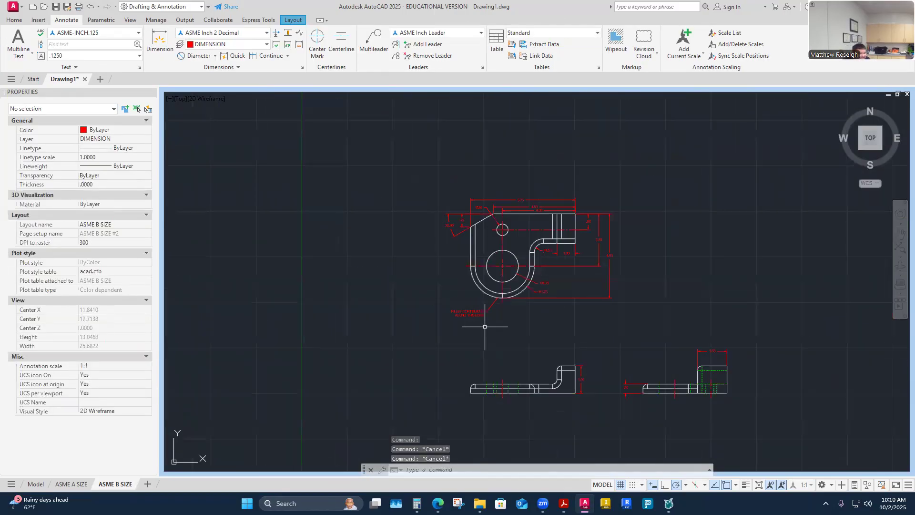
{"action": "scroll", "coordinate": [658, 369], "scroll_direction": "up", "scroll_amount": 2}
{"action": "scroll", "coordinate": [420, 300], "scroll_direction": "up", "scroll_amount": 4}
- Move the .50 thickness dimension .375 away from the right view's left end, then deselect it
{"action": "left_click", "coordinate": [420, 300]}
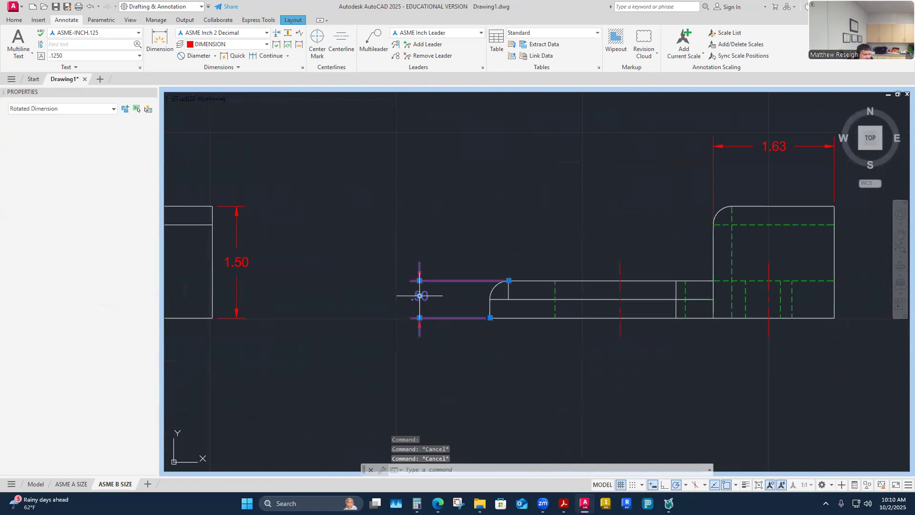
{"action": "left_click", "coordinate": [420, 296]}
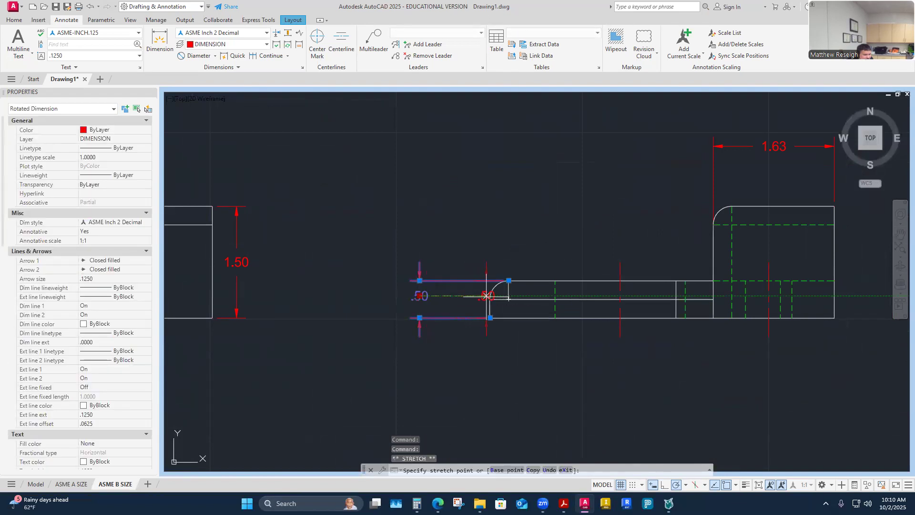
{"action": "left_click", "coordinate": [490, 296]}
{"action": "left_click", "coordinate": [489, 296]}
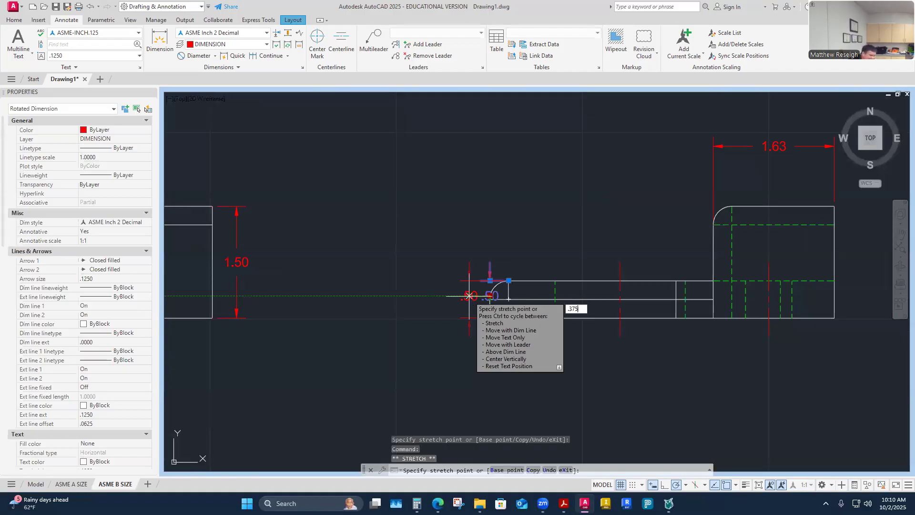
{"action": "type", "text": ".375"}
{"action": "key", "text": "Return"}
{"action": "key", "text": "Escape"}
{"action": "scroll", "coordinate": [456, 243], "scroll_direction": "down", "scroll_amount": 1}
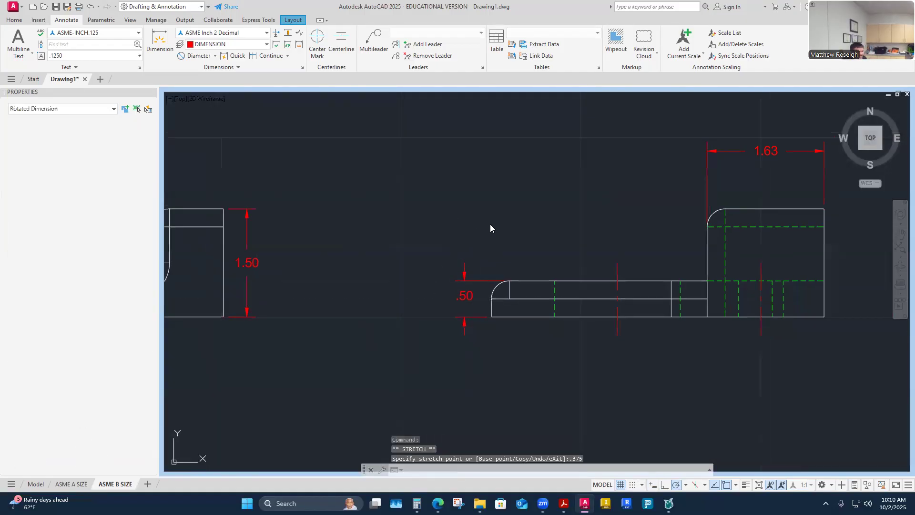
{"action": "key", "text": "Escape"}
{"action": "scroll", "coordinate": [447, 240], "scroll_direction": "down", "scroll_amount": 2}
{"action": "key", "text": "Escape"}
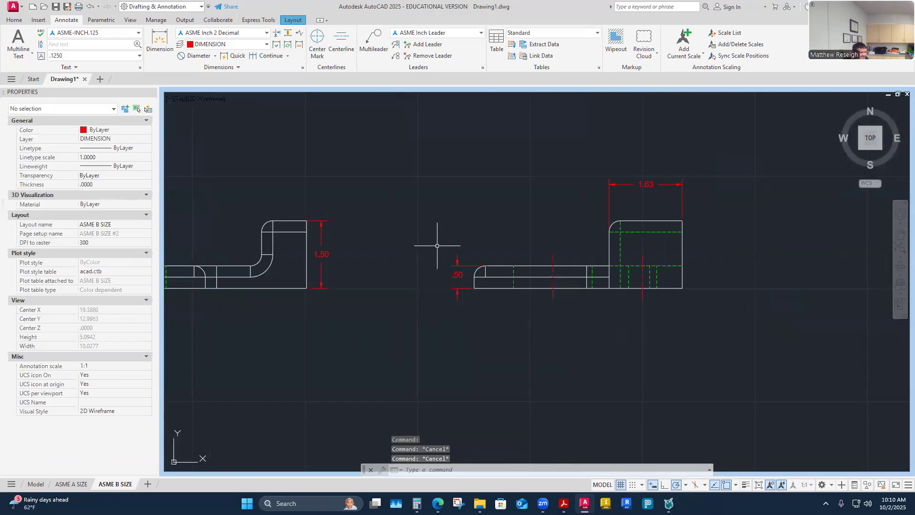
{"action": "scroll", "coordinate": [437, 246], "scroll_direction": "down", "scroll_amount": 5}
{"action": "scroll", "coordinate": [470, 215], "scroll_direction": "up", "scroll_amount": 4}
- Zoom in on the top view and select the fillet leader note
{"action": "scroll", "coordinate": [430, 258], "scroll_direction": "down", "scroll_amount": 2}
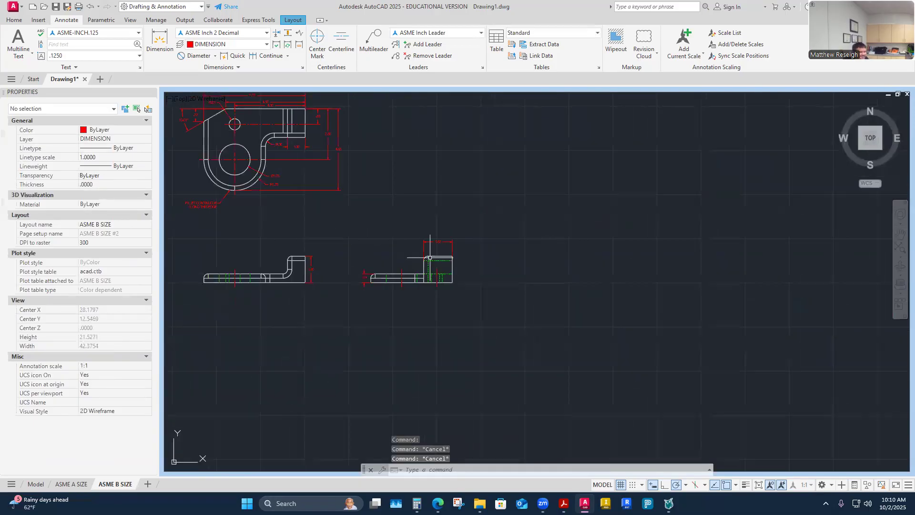
{"action": "scroll", "coordinate": [430, 253], "scroll_direction": "up", "scroll_amount": 5}
{"action": "scroll", "coordinate": [393, 305], "scroll_direction": "down", "scroll_amount": 4}
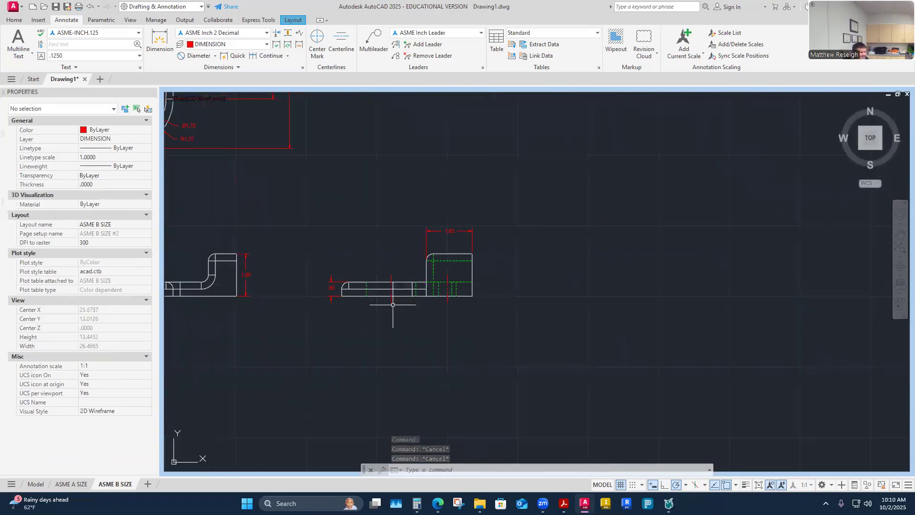
{"action": "scroll", "coordinate": [329, 290], "scroll_direction": "down", "scroll_amount": 3}
{"action": "scroll", "coordinate": [220, 200], "scroll_direction": "up", "scroll_amount": 3}
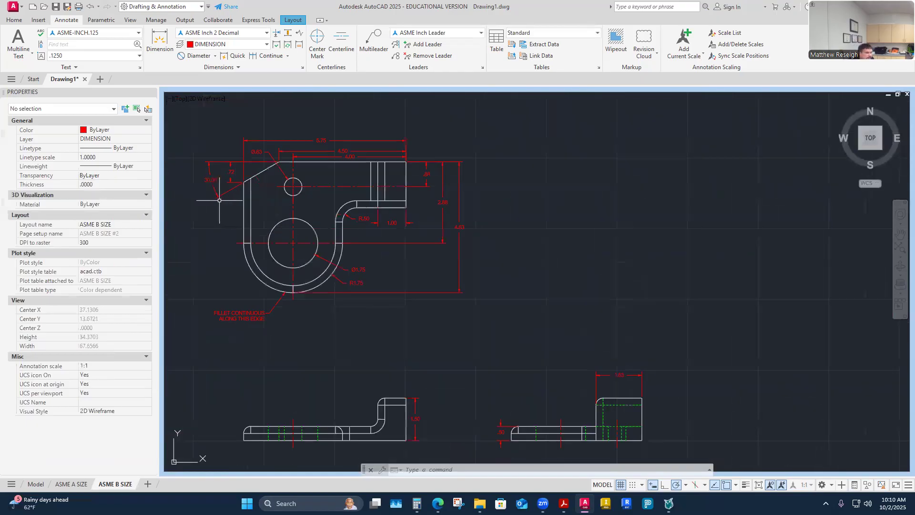
{"action": "scroll", "coordinate": [231, 315], "scroll_direction": "up", "scroll_amount": 4}
{"action": "left_click", "coordinate": [243, 310]}
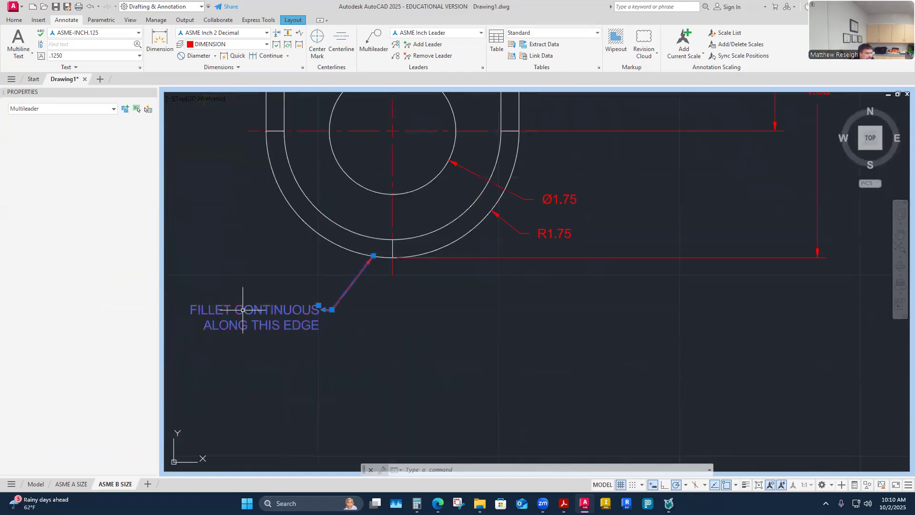
{"action": "key", "text": "Escape"}
{"action": "key", "text": "Escape"}
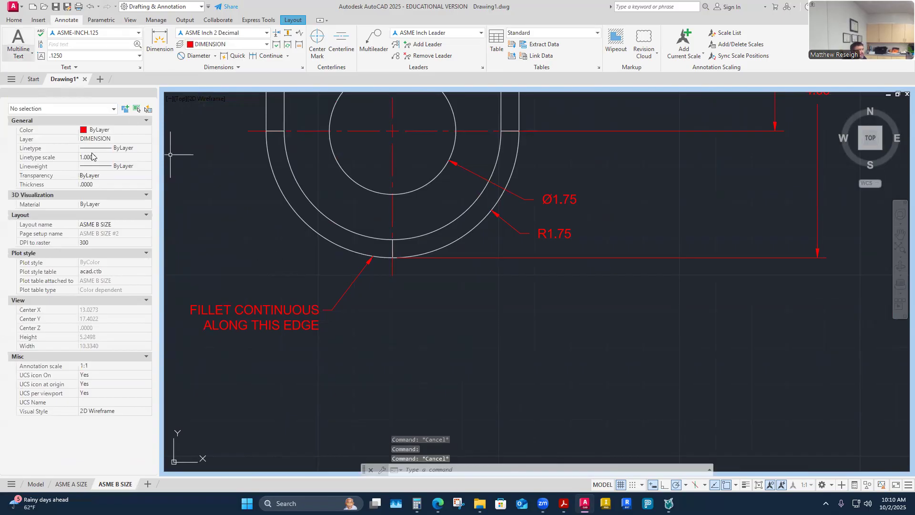
- Change the fillet leader note's layer from DIMENSION to TEXT in Properties
{"action": "left_click", "coordinate": [250, 309]}
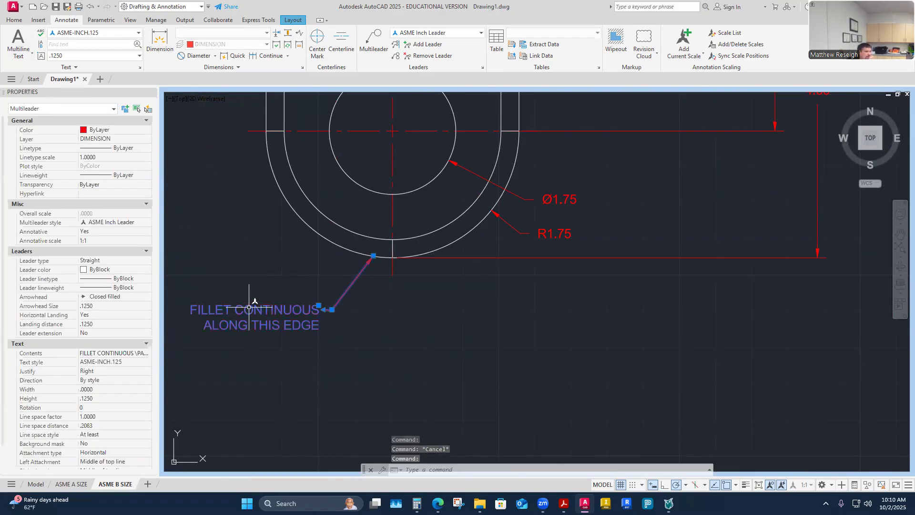
{"action": "left_click", "coordinate": [123, 139]}
{"action": "left_click", "coordinate": [148, 138]}
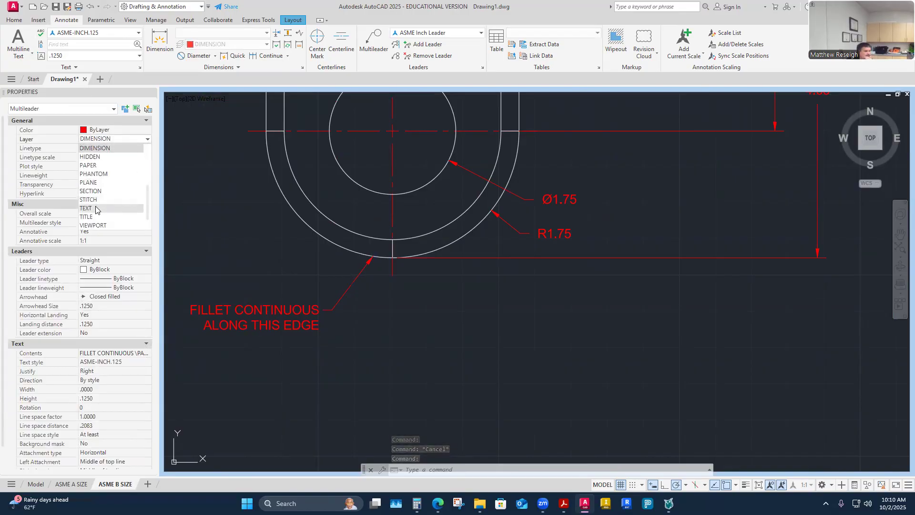
{"action": "left_click", "coordinate": [95, 208]}
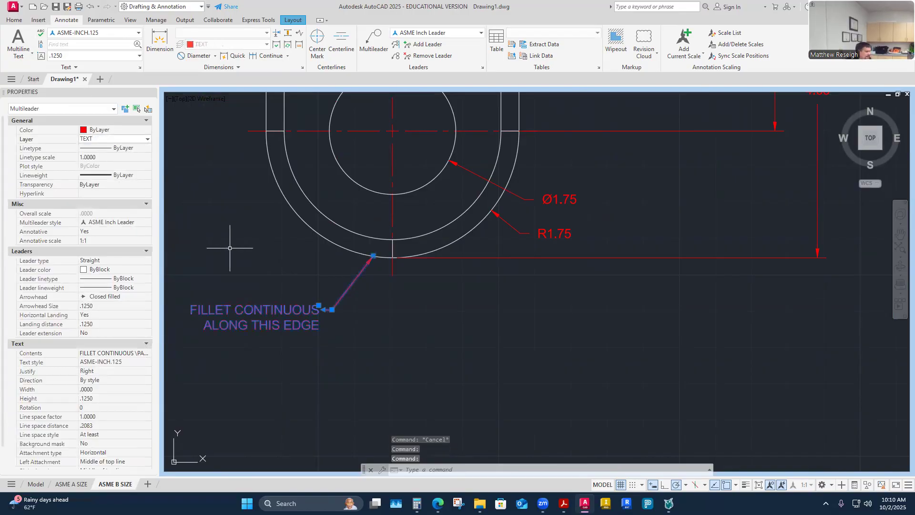
{"action": "key", "text": "Escape"}
{"action": "key", "text": "Escape"}
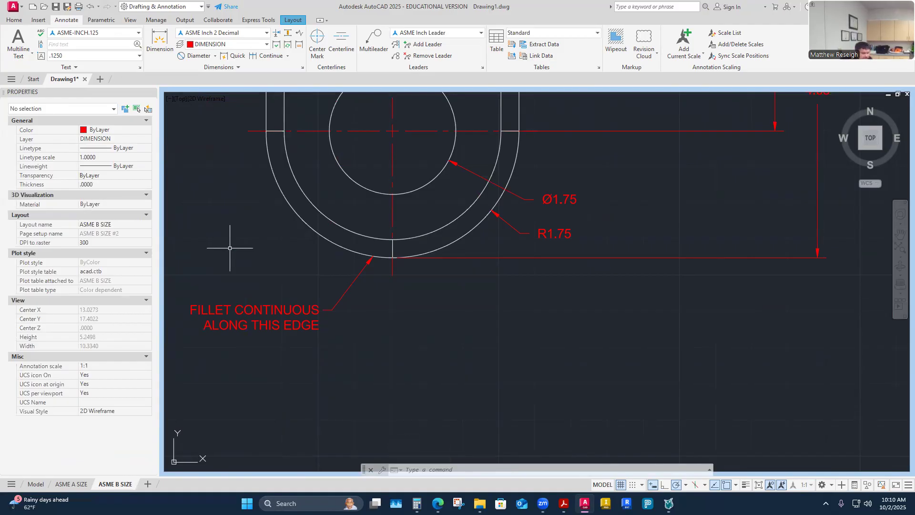
- Reselect the note to verify it is on the TEXT layer, then deselect it
{"action": "left_click", "coordinate": [282, 314]}
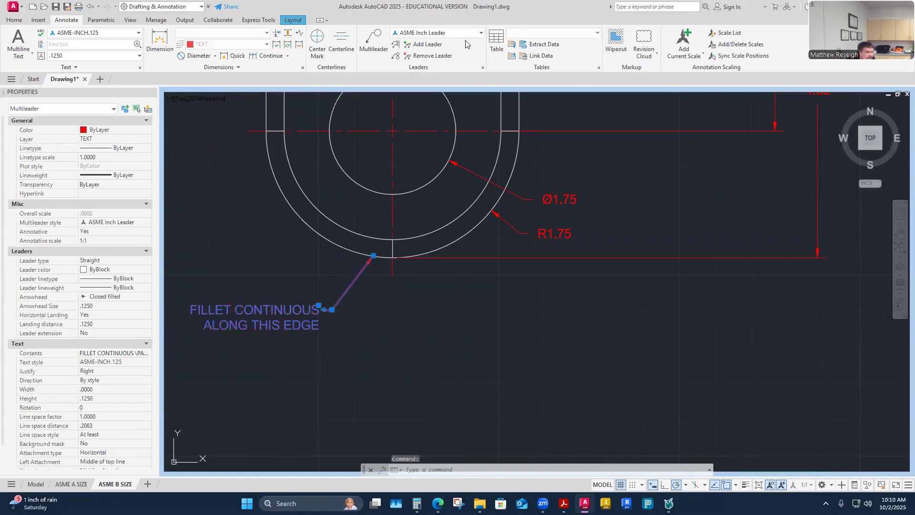
{"action": "left_click", "coordinate": [13, 20]}
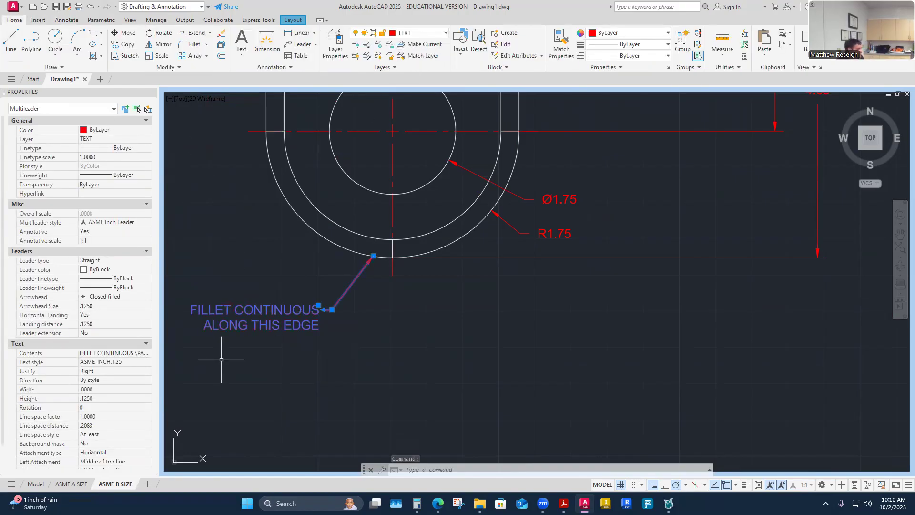
{"action": "key", "text": "Escape"}
{"action": "key", "text": "Escape"}
{"action": "scroll", "coordinate": [377, 337], "scroll_direction": "down", "scroll_amount": 6}
{"action": "scroll", "coordinate": [359, 339], "scroll_direction": "up", "scroll_amount": 4}
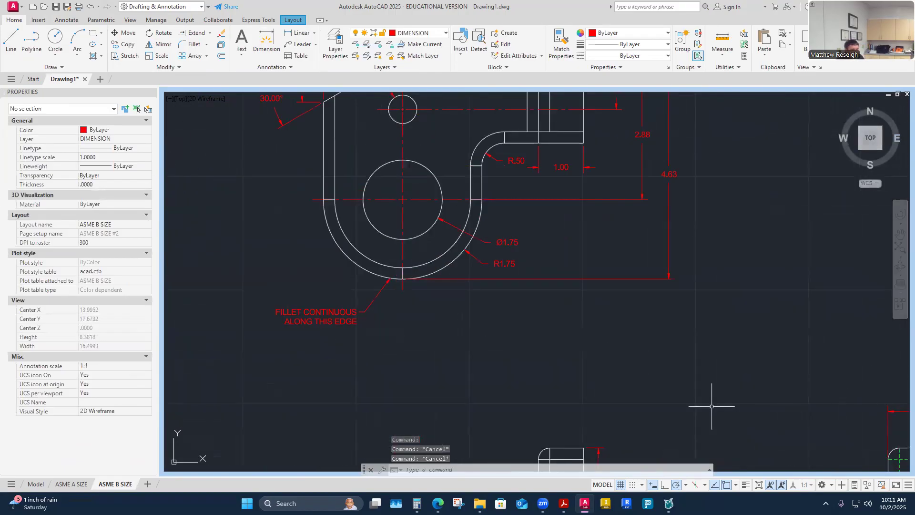
{"action": "mouse_move", "coordinate": [324, 312]}
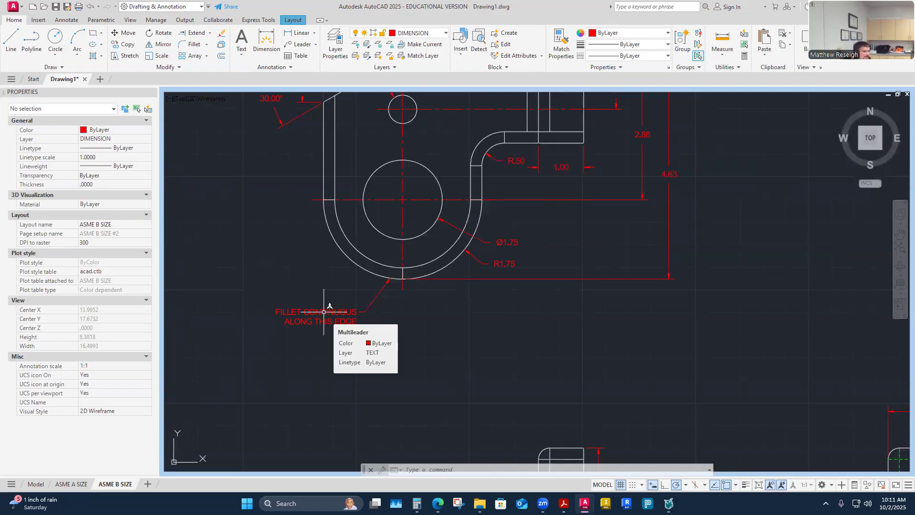
- Switch between model space and the ASME A SIZE layout, ending in model space
{"action": "left_click", "coordinate": [35, 484]}
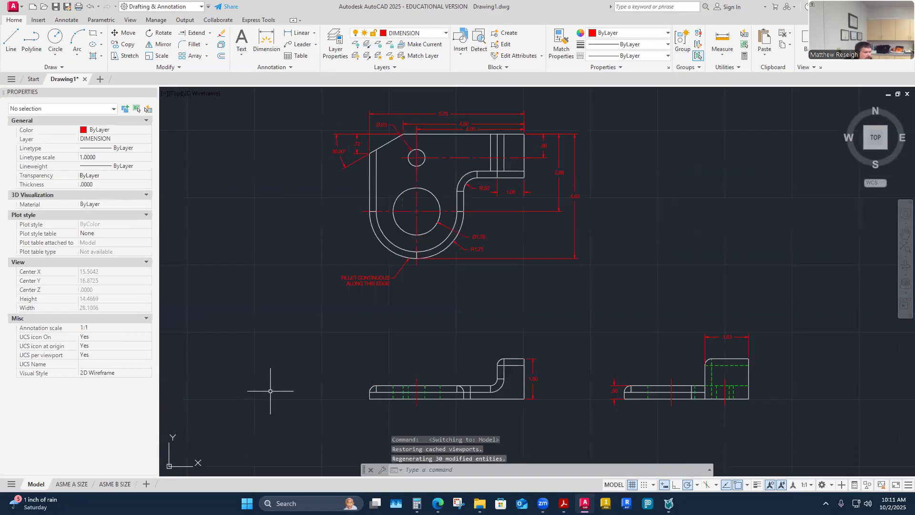
{"action": "left_click", "coordinate": [72, 484]}
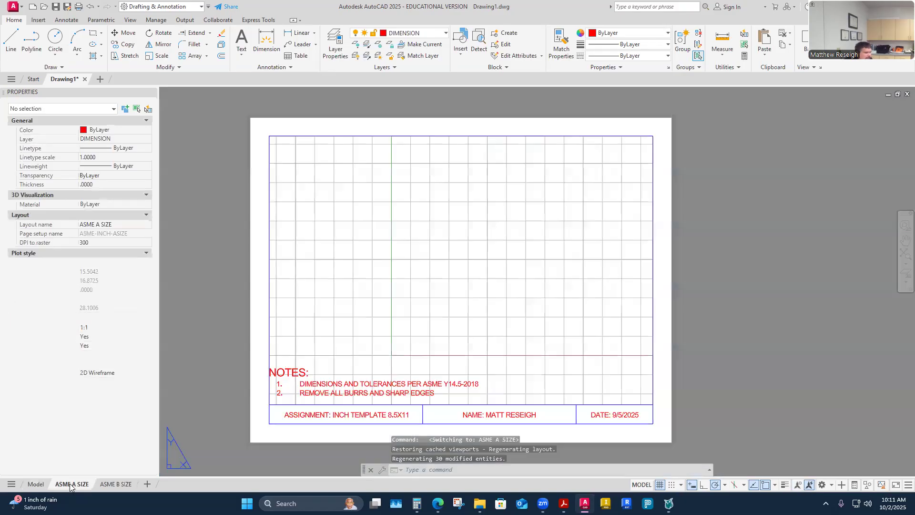
{"action": "left_click", "coordinate": [36, 484]}
{"action": "scroll", "coordinate": [412, 260], "scroll_direction": "up", "scroll_amount": 4}
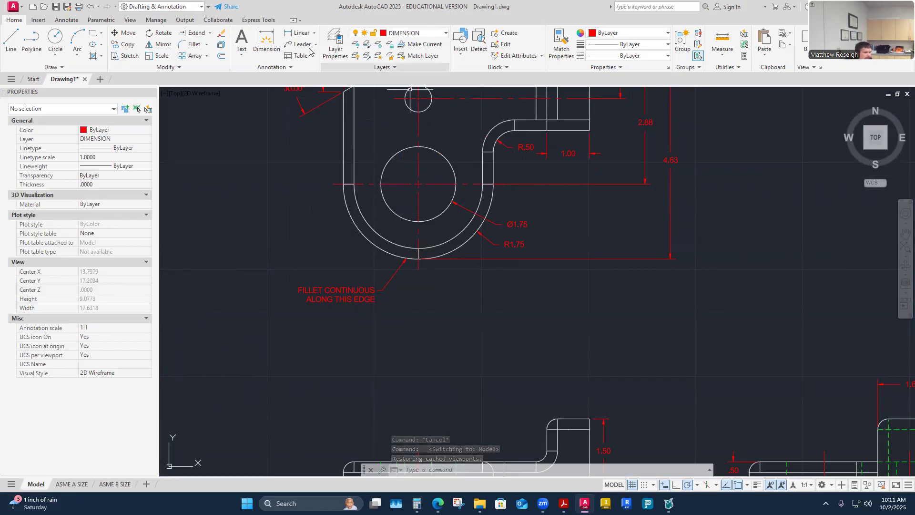
- Cancel a new multileader at the annotation scale prompt and show the ASME B SIZE layout
{"action": "left_click", "coordinate": [68, 22]}
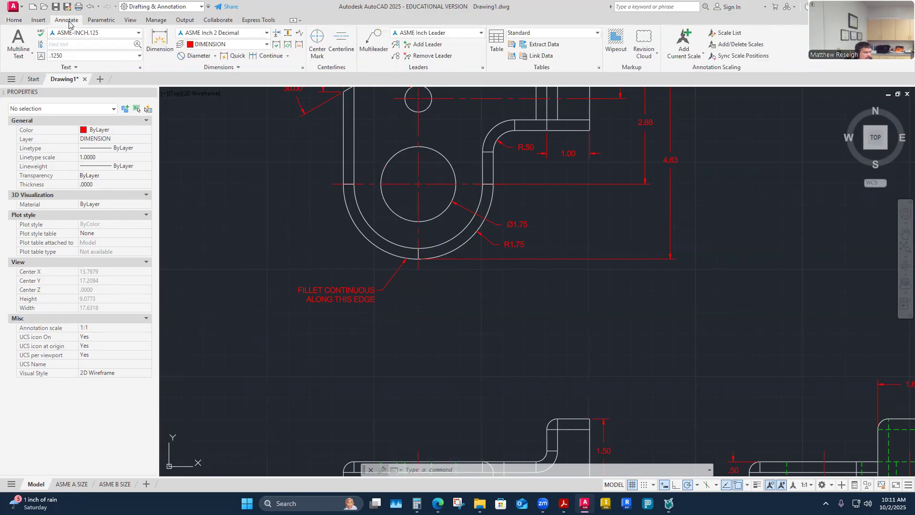
{"action": "left_click", "coordinate": [374, 42]}
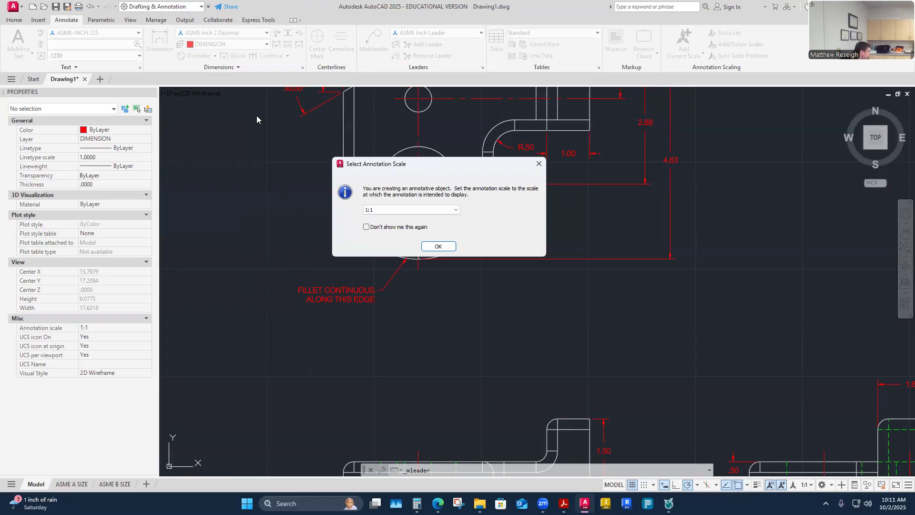
{"action": "left_click", "coordinate": [539, 163]}
{"action": "key", "text": "Escape"}
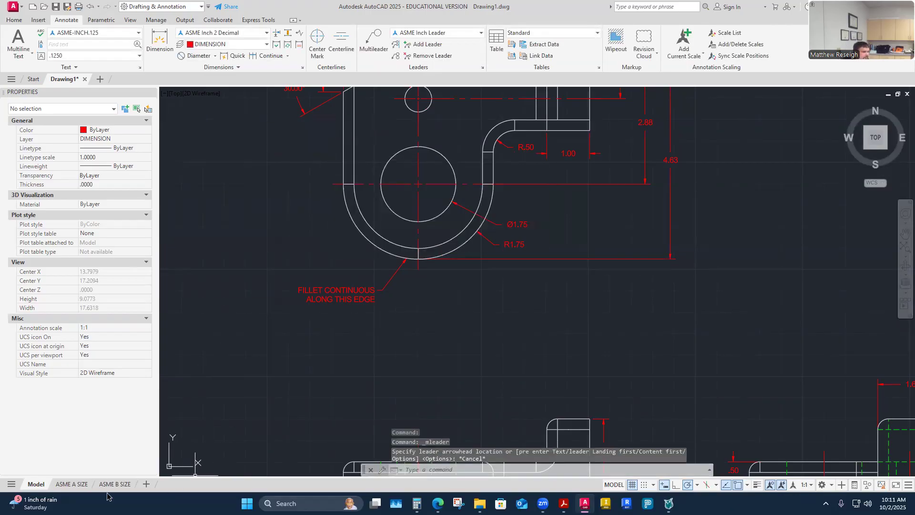
{"action": "left_click", "coordinate": [115, 485]}
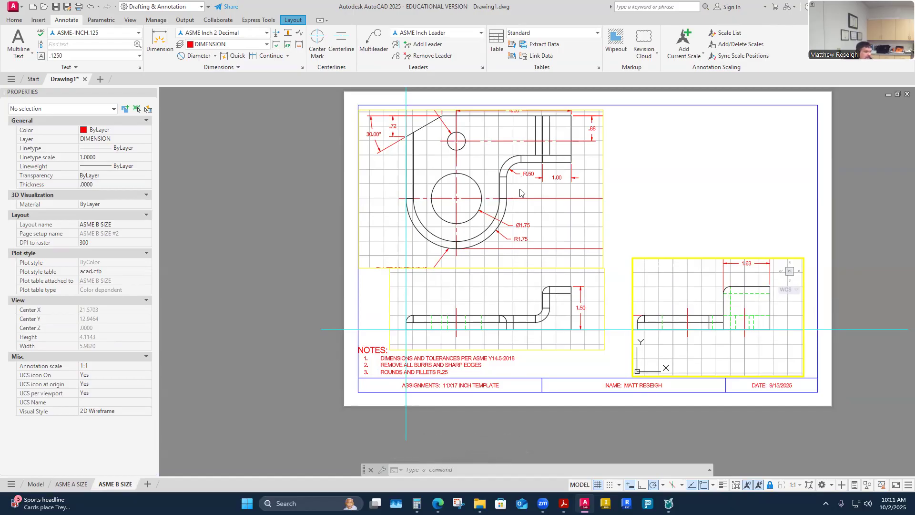
- Activate the top-left viewport and maximize it to fill the screen
{"action": "left_click", "coordinate": [387, 247]}
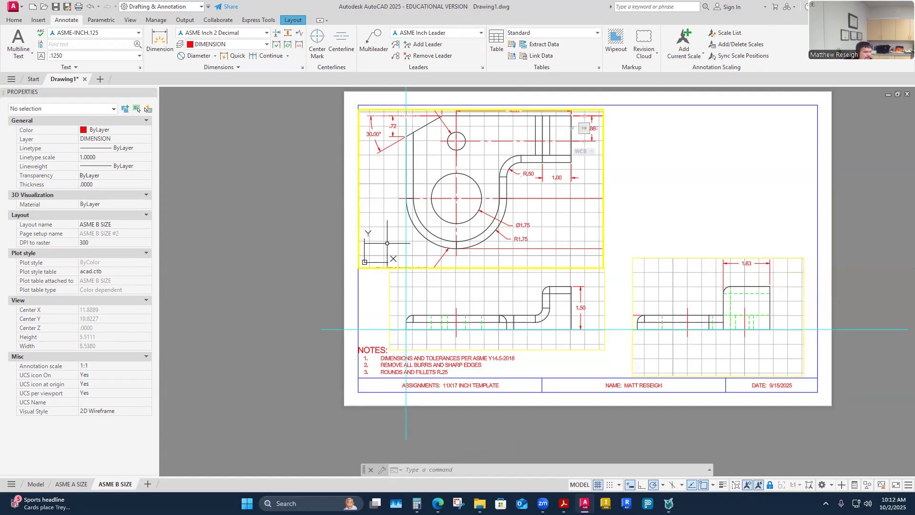
{"action": "left_click", "coordinate": [727, 486]}
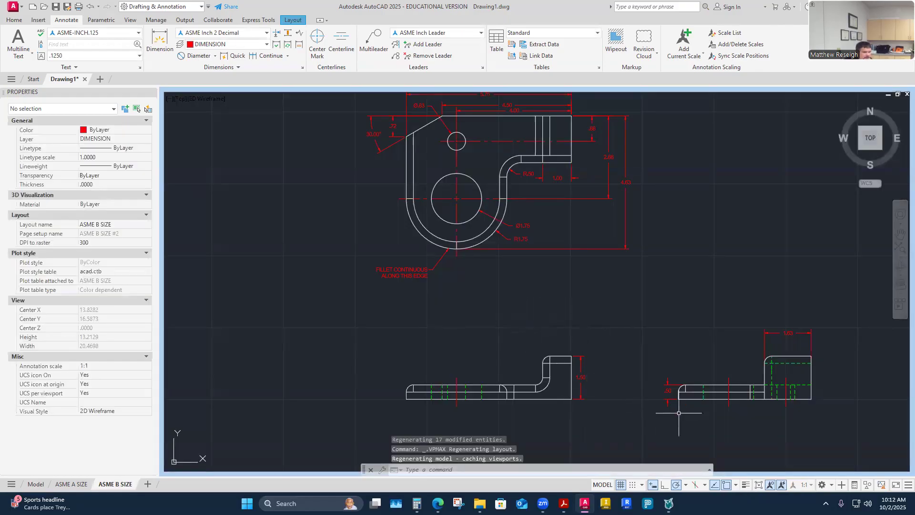
{"action": "scroll", "coordinate": [679, 413], "scroll_direction": "up", "scroll_amount": 2}
{"action": "scroll", "coordinate": [409, 369], "scroll_direction": "down", "scroll_amount": 2}
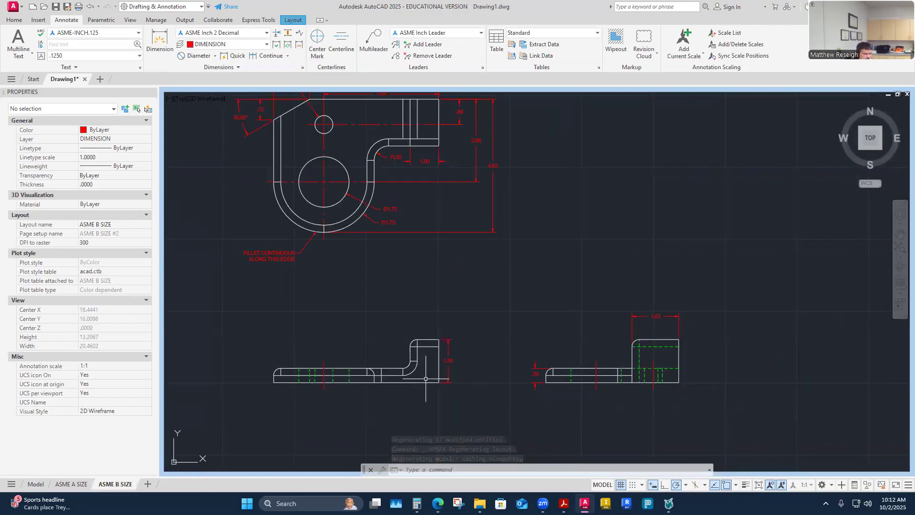
{"action": "scroll", "coordinate": [720, 364], "scroll_direction": "up", "scroll_amount": 2}
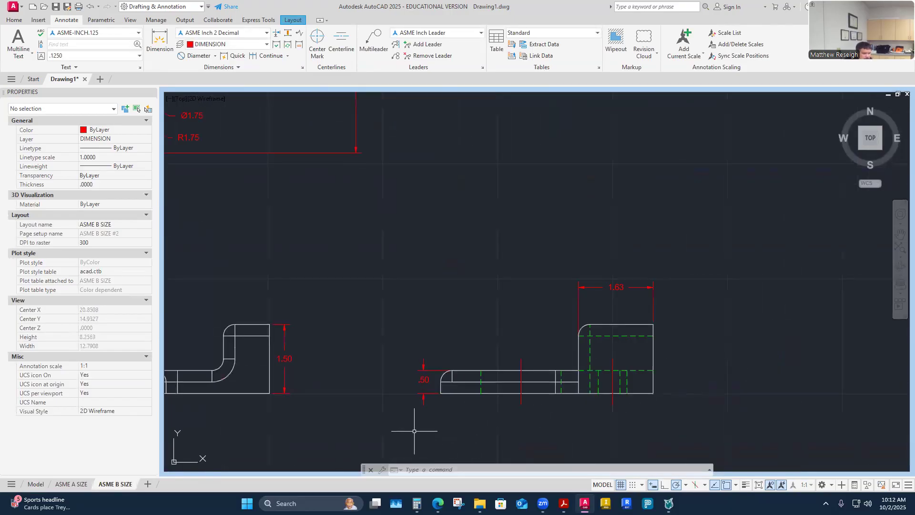
- Stretch the 1.63 side-view dimension .375 farther out from the bracket
{"action": "left_click", "coordinate": [620, 287]}
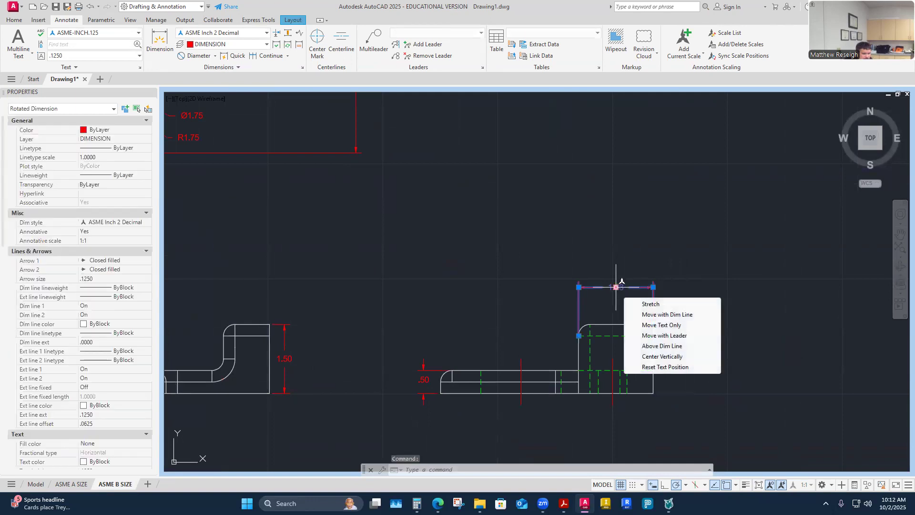
{"action": "left_click", "coordinate": [616, 287]}
{"action": "type", "text": ".375"}
{"action": "right_click", "coordinate": [622, 311]}
{"action": "left_click", "coordinate": [639, 317]}
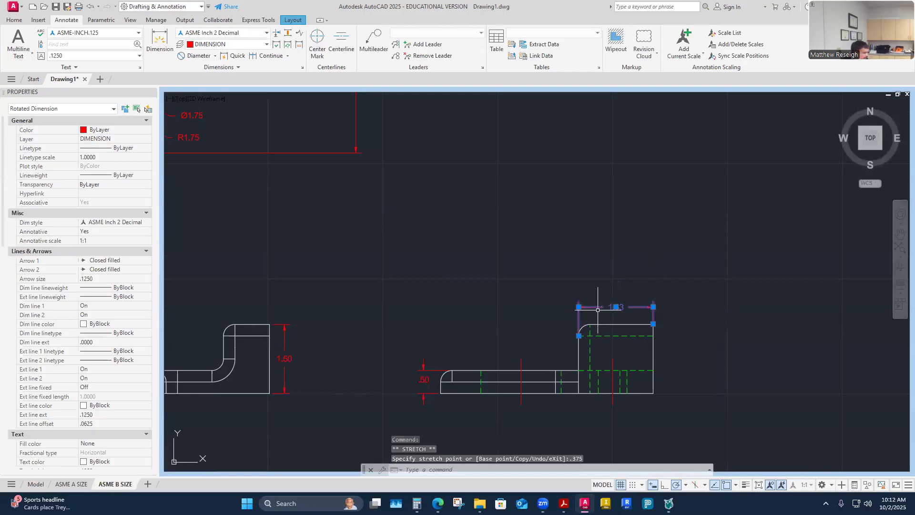
{"action": "key", "text": "Escape"}
{"action": "key", "text": "Escape"}
{"action": "scroll", "coordinate": [527, 311], "scroll_direction": "down", "scroll_amount": 4}
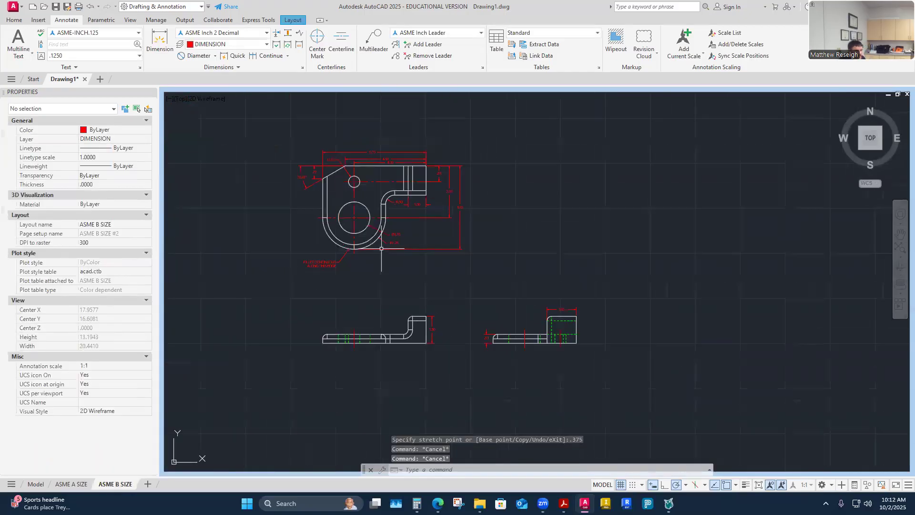
{"action": "scroll", "coordinate": [419, 155], "scroll_direction": "up", "scroll_amount": 6}
- Stretch the .88 top-view dimension .375 farther out from the part
{"action": "left_click", "coordinate": [485, 212]}
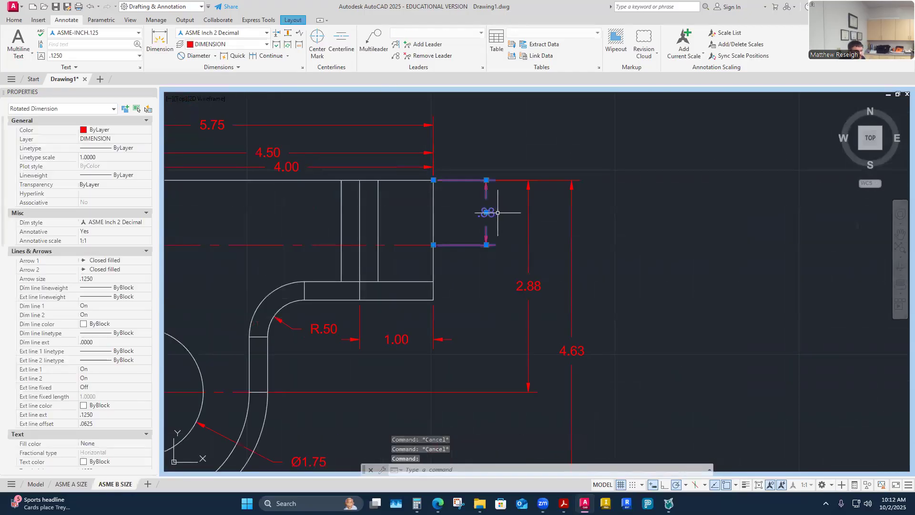
{"action": "left_click", "coordinate": [486, 213]}
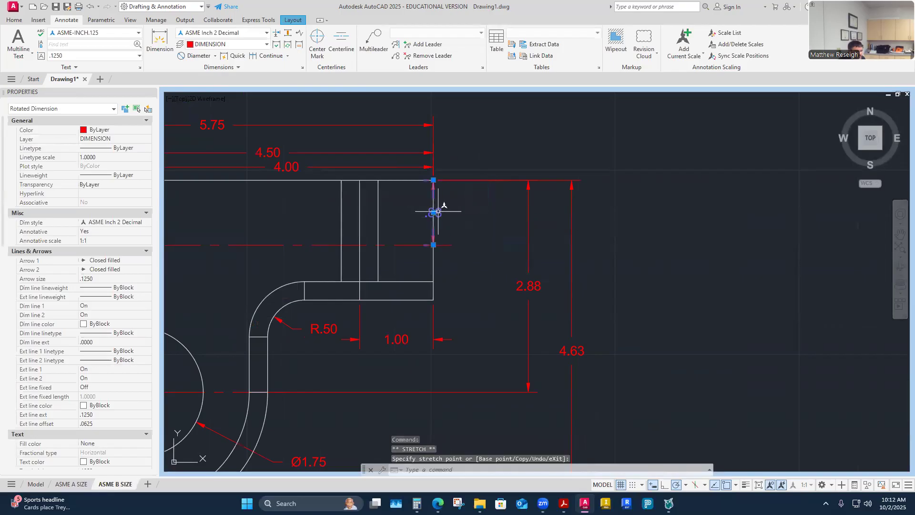
{"action": "type", "text": ".375"}
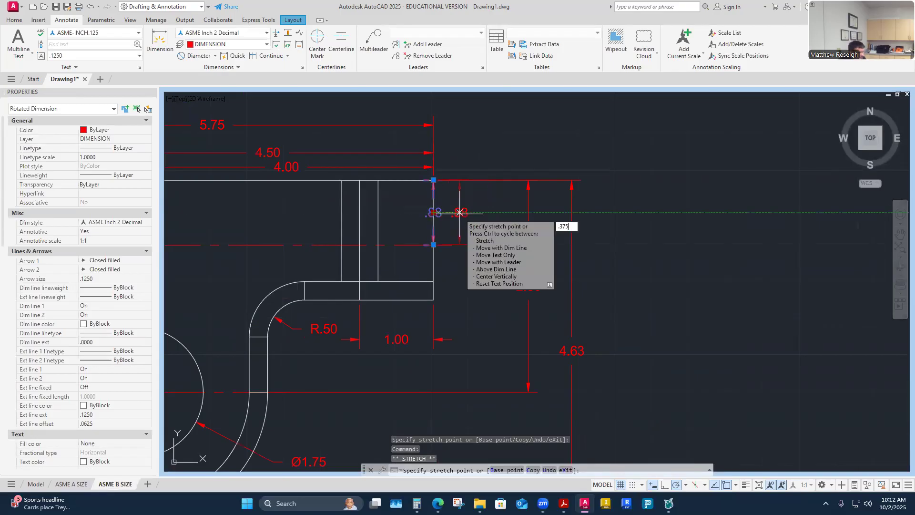
{"action": "key", "text": "Return"}
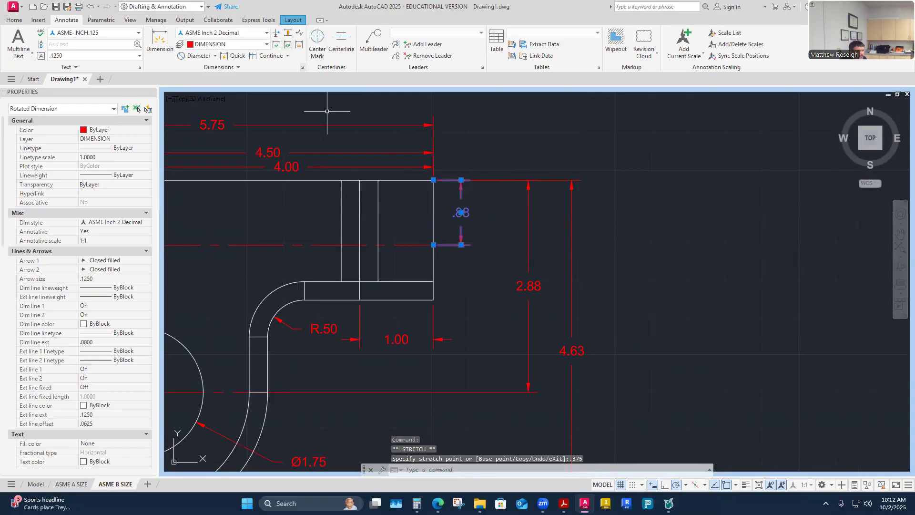
{"action": "key", "text": "Escape"}
- Auto-space the 2.88 and 4.63 dimensions evenly from the .88 base dimension using DIMSPACE
{"action": "left_click", "coordinate": [288, 32]}
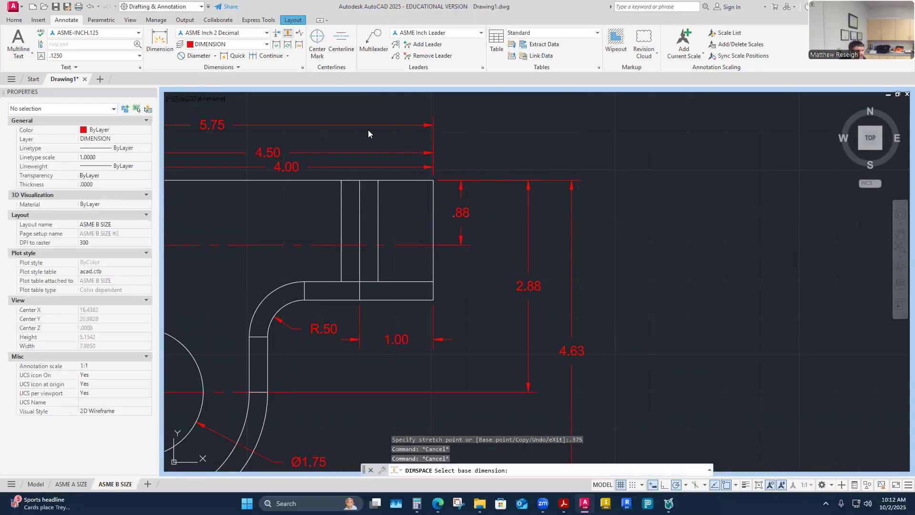
{"action": "left_click", "coordinate": [466, 219]}
{"action": "left_click", "coordinate": [528, 286]}
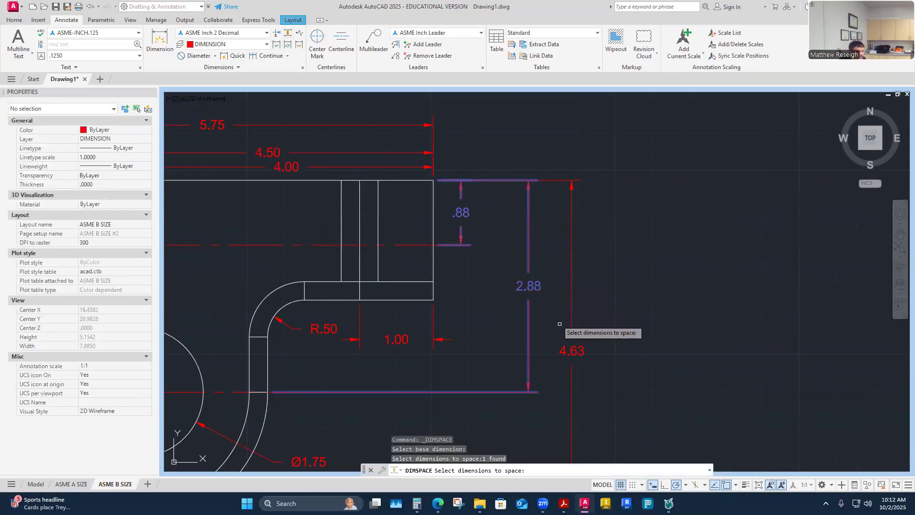
{"action": "left_click", "coordinate": [579, 349]}
{"action": "key", "text": "Return"}
{"action": "type", "text": "A"}
{"action": "key", "text": "Return"}
{"action": "scroll", "coordinate": [565, 240], "scroll_direction": "down", "scroll_amount": 4}
{"action": "scroll", "coordinate": [567, 257], "scroll_direction": "up", "scroll_amount": 5}
{"action": "scroll", "coordinate": [570, 271], "scroll_direction": "down", "scroll_amount": 3}
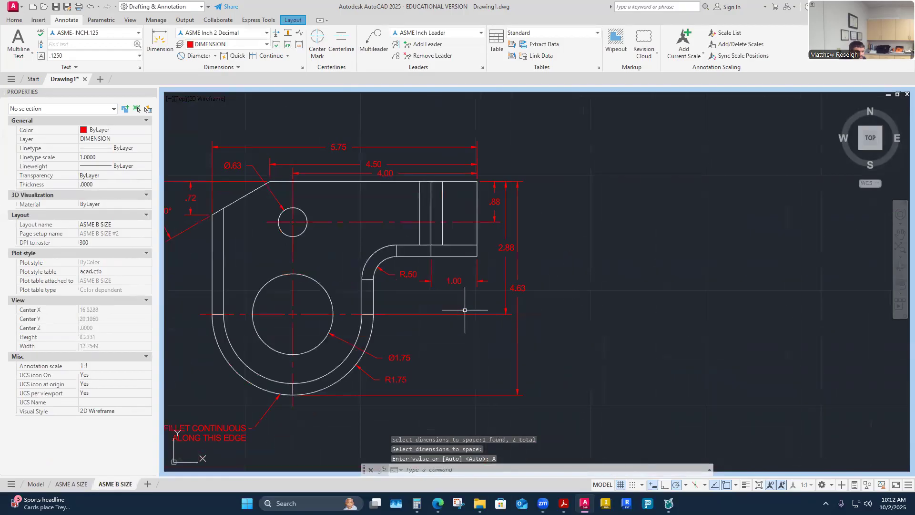
{"action": "scroll", "coordinate": [454, 295], "scroll_direction": "up", "scroll_amount": 2}
- Stretch the 1.00 dimension line .375 away from the part edge
{"action": "left_click", "coordinate": [449, 263]}
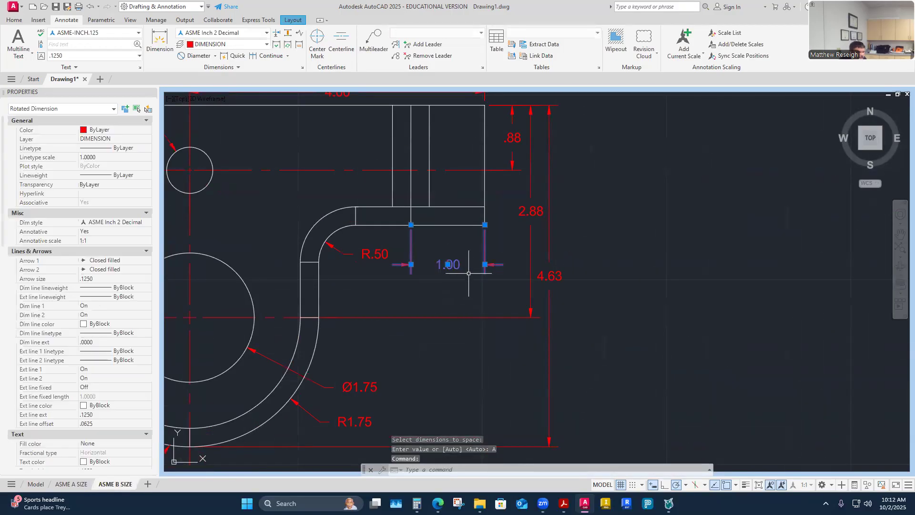
{"action": "left_click", "coordinate": [451, 265]}
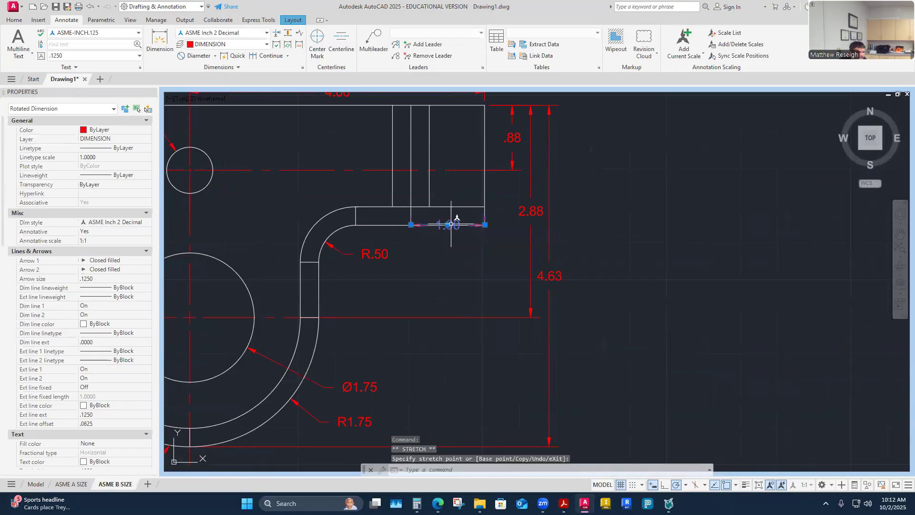
{"action": "type", "text": ".3"}
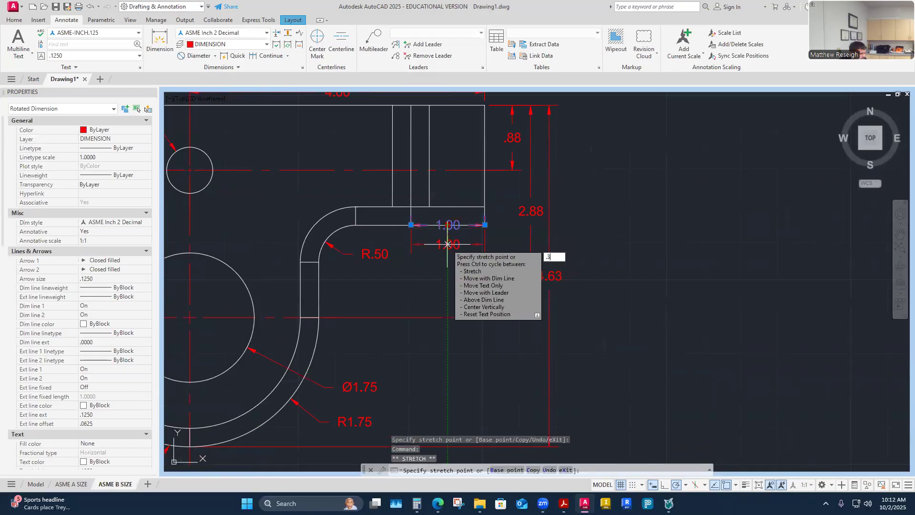
{"action": "type", "text": "75"}
{"action": "key", "text": "Return"}
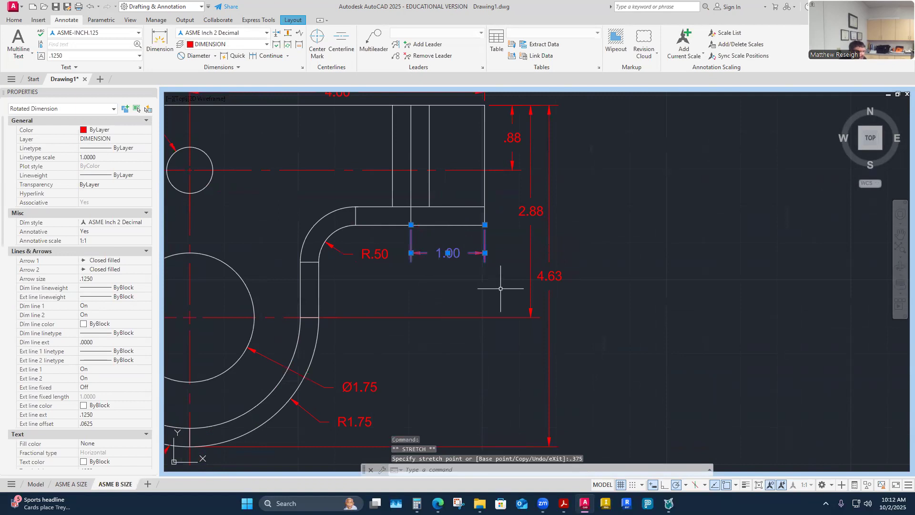
{"action": "key", "text": "Escape"}
{"action": "scroll", "coordinate": [489, 288], "scroll_direction": "down", "scroll_amount": 2}
- Review the .88, 2.88, 4.63 and 1.00 dimensions, then minimize the viewport back to the layout
{"action": "scroll", "coordinate": [457, 172], "scroll_direction": "up", "scroll_amount": 2}
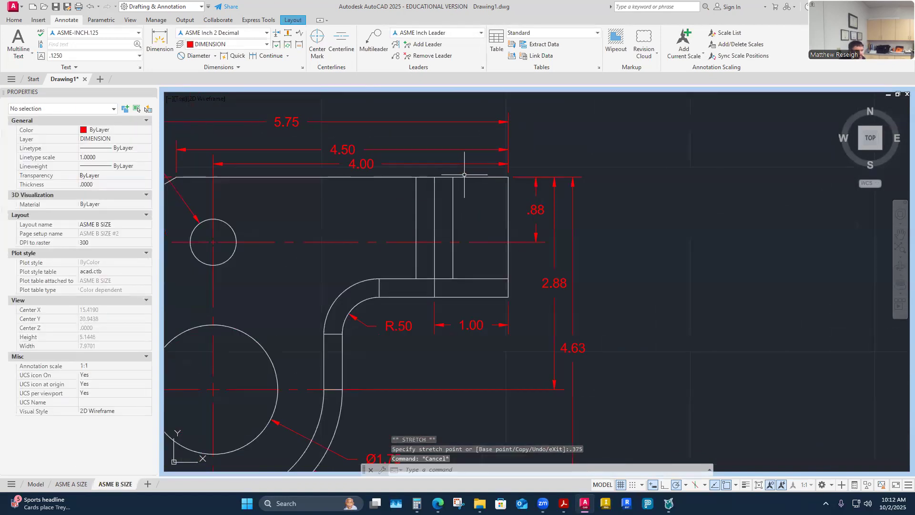
{"action": "scroll", "coordinate": [468, 255], "scroll_direction": "down", "scroll_amount": 2}
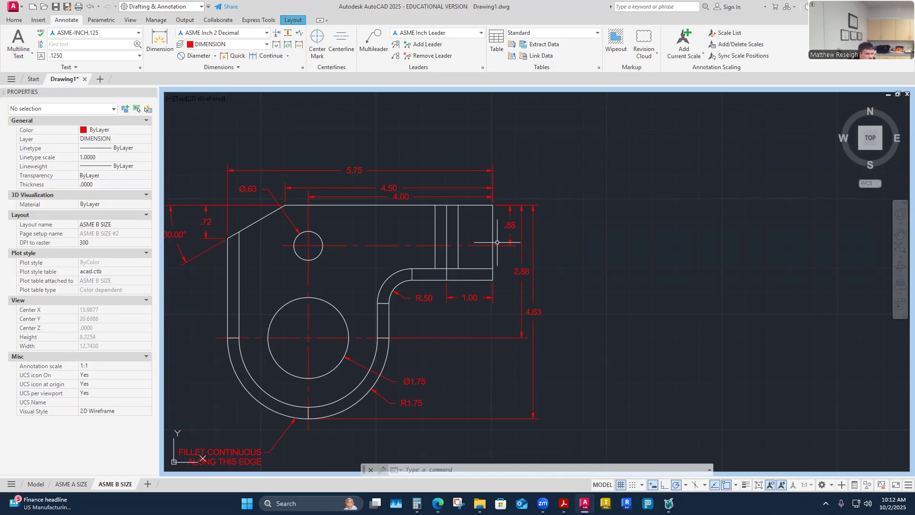
{"action": "scroll", "coordinate": [443, 209], "scroll_direction": "up", "scroll_amount": 2}
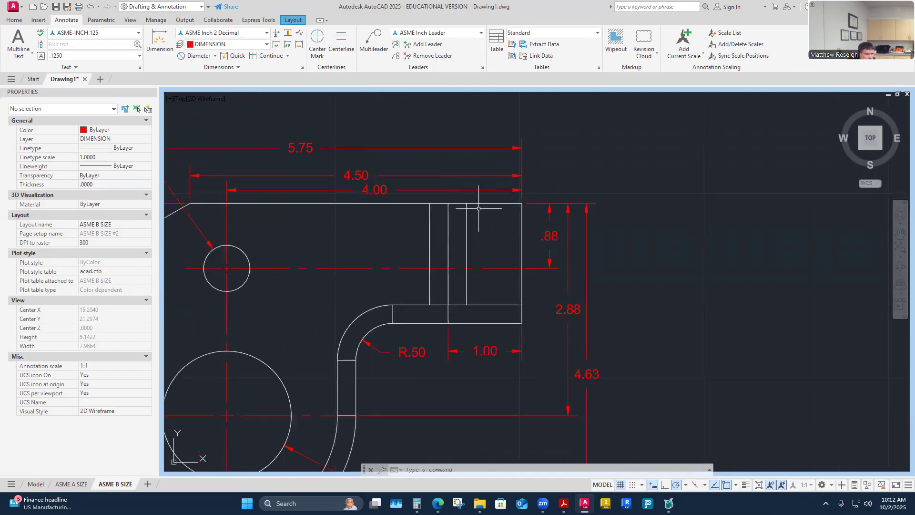
{"action": "scroll", "coordinate": [478, 209], "scroll_direction": "down", "scroll_amount": 3}
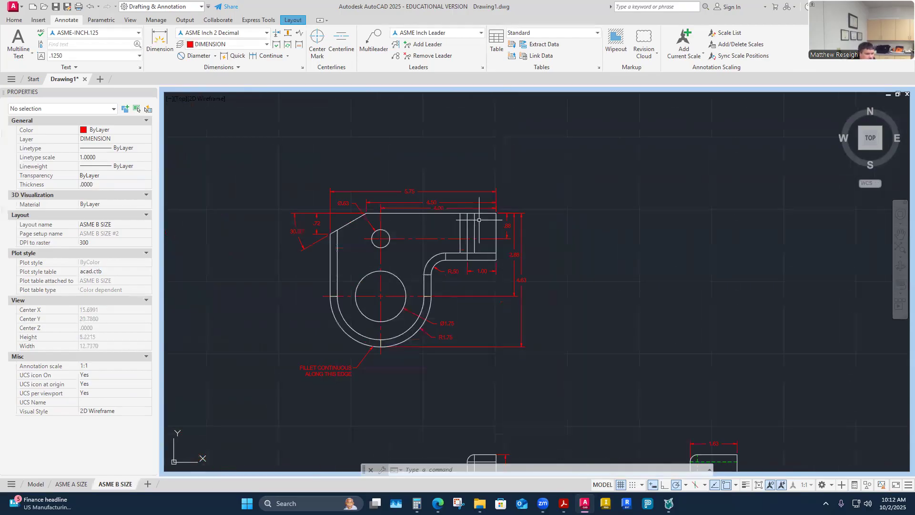
{"action": "scroll", "coordinate": [443, 224], "scroll_direction": "up", "scroll_amount": 1}
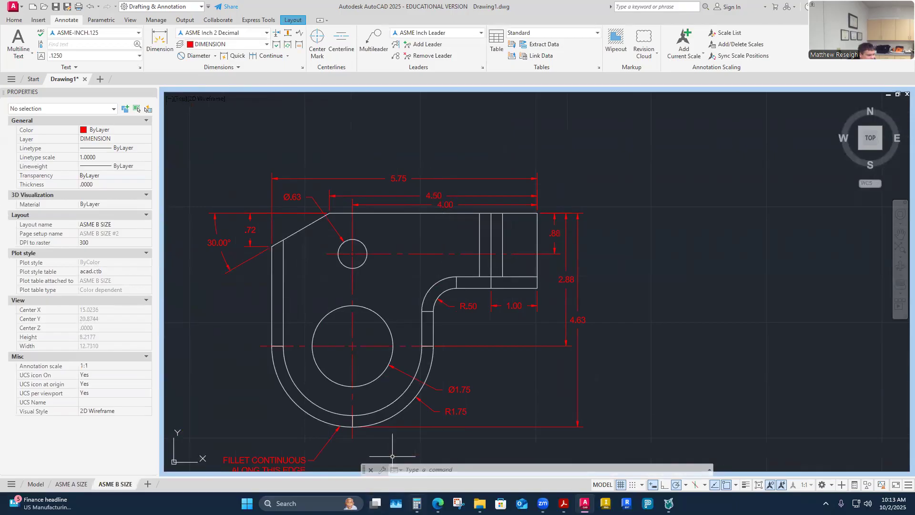
{"action": "left_click", "coordinate": [760, 486]}
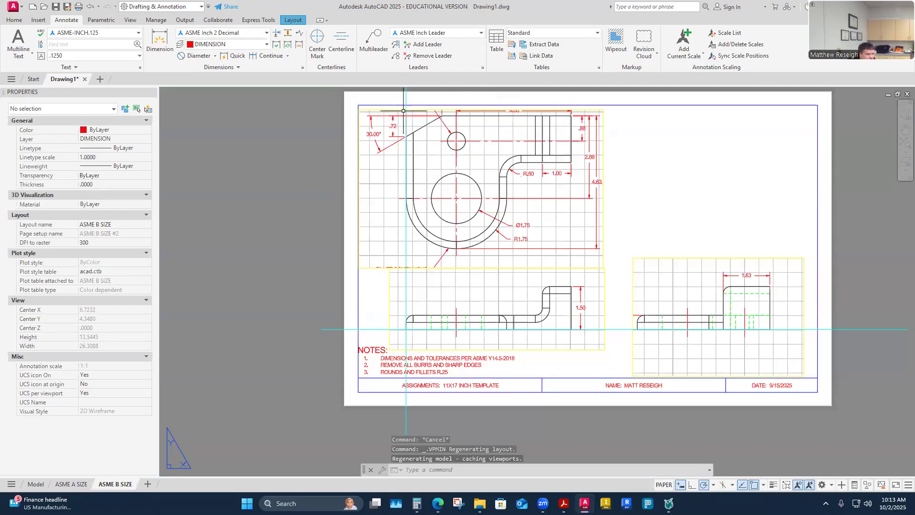
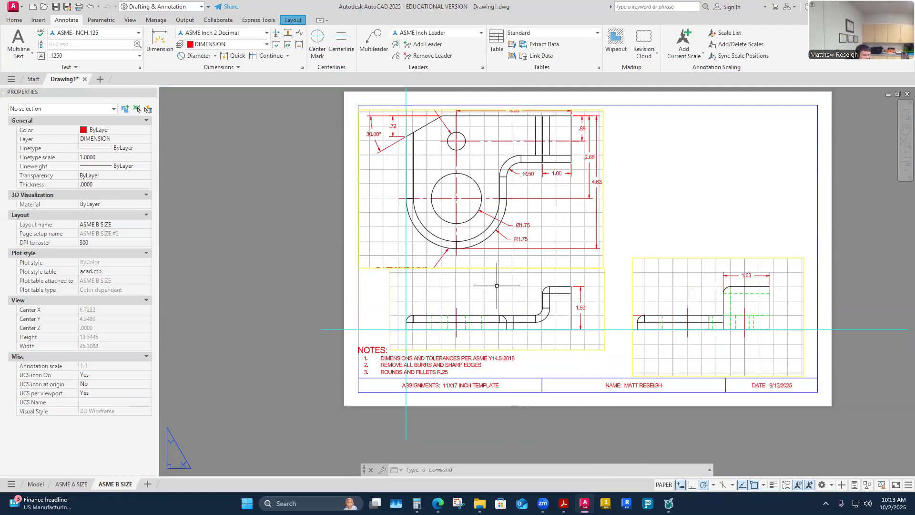
- Maximize the viewport and raise the 4.50 dimension higher above the top view
{"action": "left_click", "coordinate": [786, 487]}
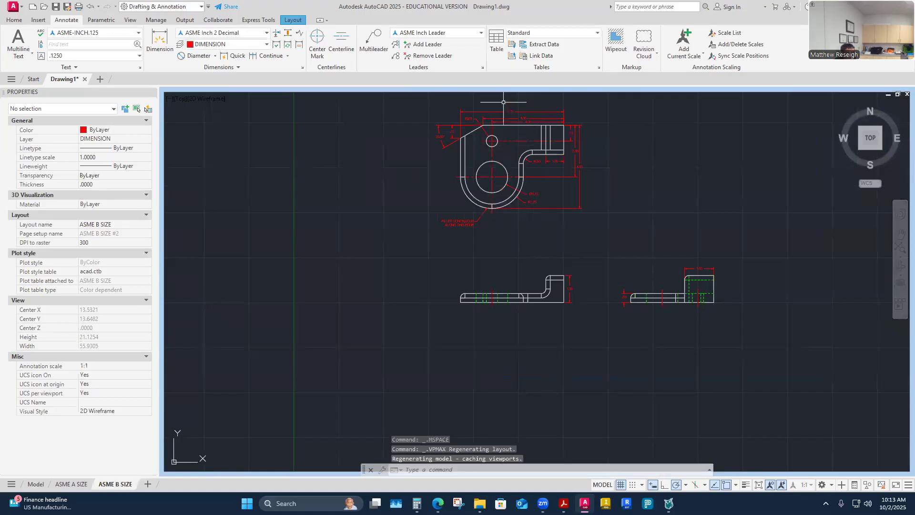
{"action": "scroll", "coordinate": [503, 101], "scroll_direction": "up", "scroll_amount": 5}
{"action": "scroll", "coordinate": [553, 152], "scroll_direction": "up", "scroll_amount": 1}
{"action": "left_click", "coordinate": [555, 154]}
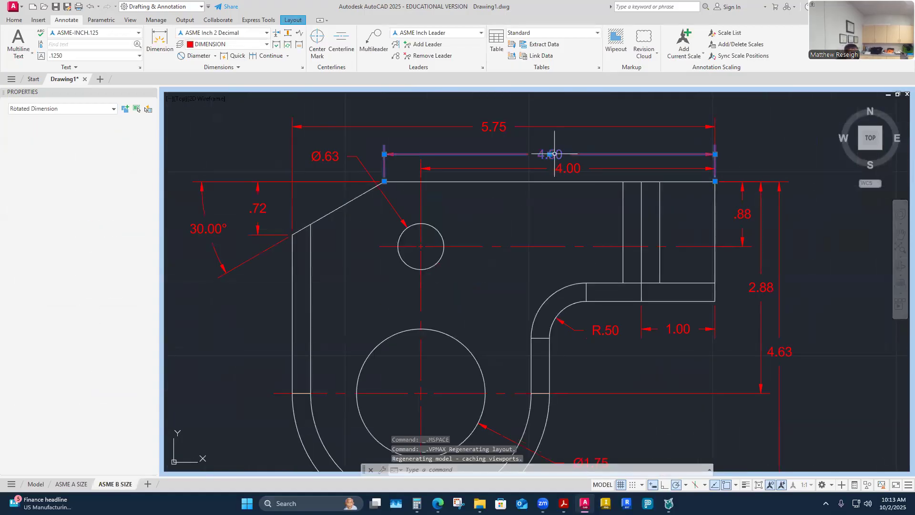
{"action": "left_click", "coordinate": [552, 154]}
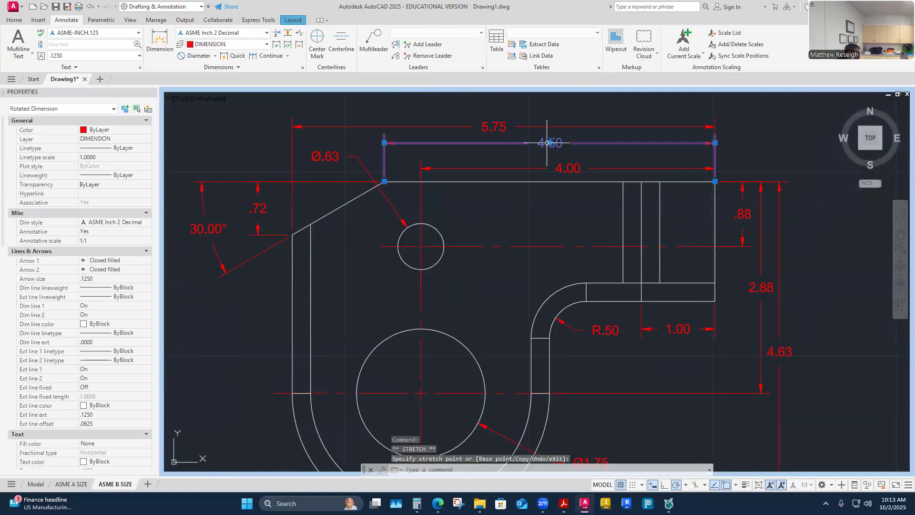
{"action": "left_click", "coordinate": [547, 143]}
{"action": "key", "text": "Escape"}
{"action": "key", "text": "Escape"}
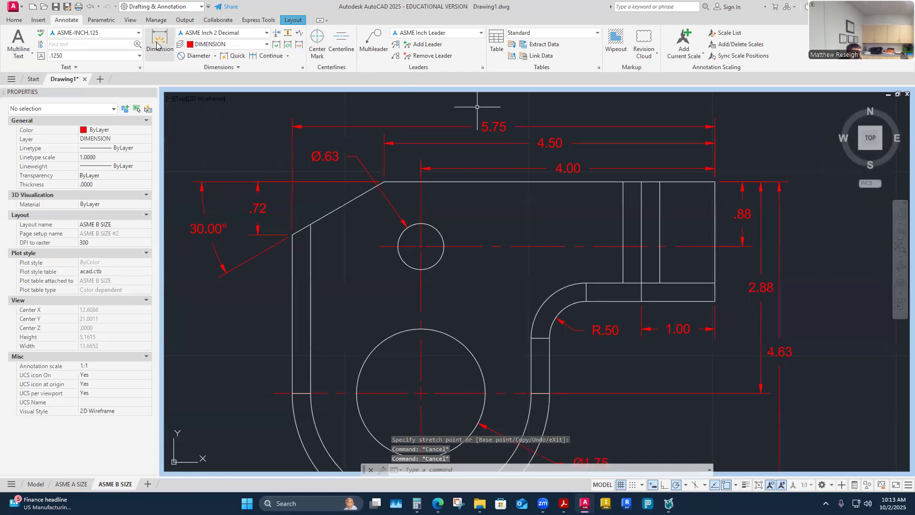
- Move the 4.00 dimension up .375 using its grip
{"action": "left_click", "coordinate": [570, 168]}
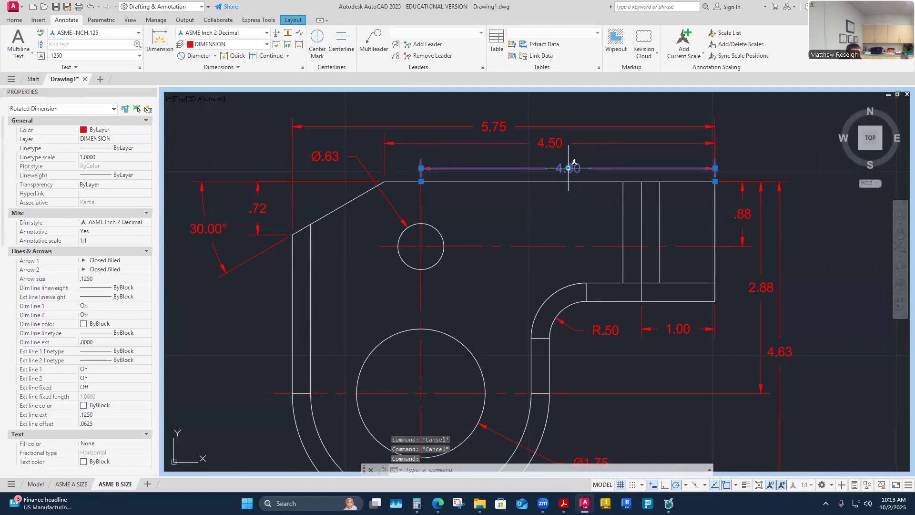
{"action": "left_click", "coordinate": [569, 168]}
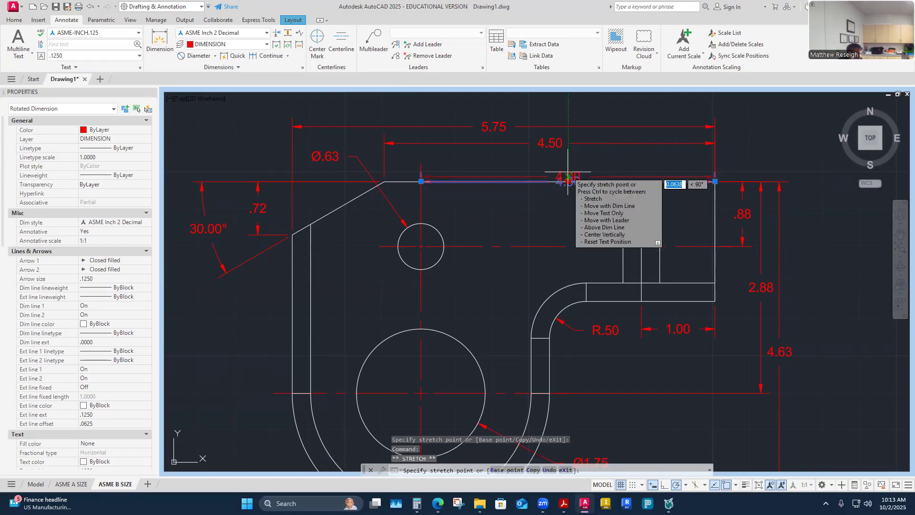
{"action": "key", "text": "space"}
{"action": "type", "text": "375"}
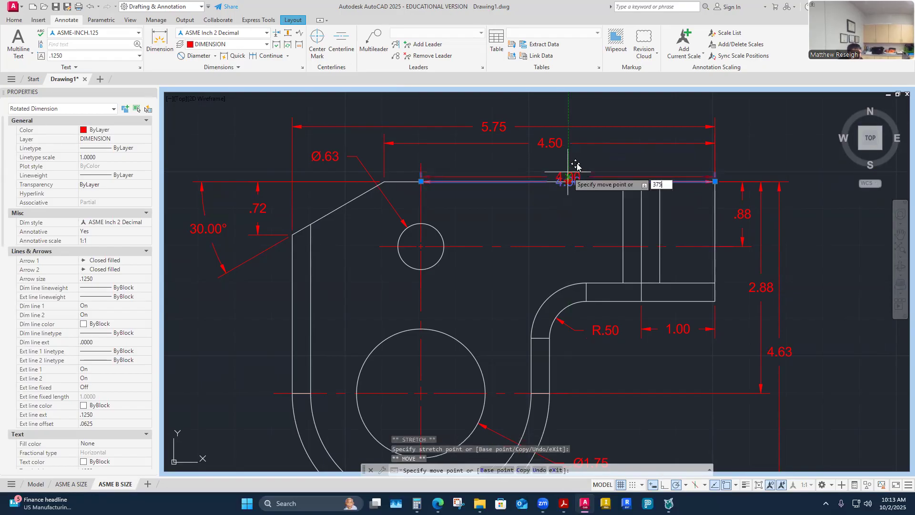
{"action": "type", "text": "."}
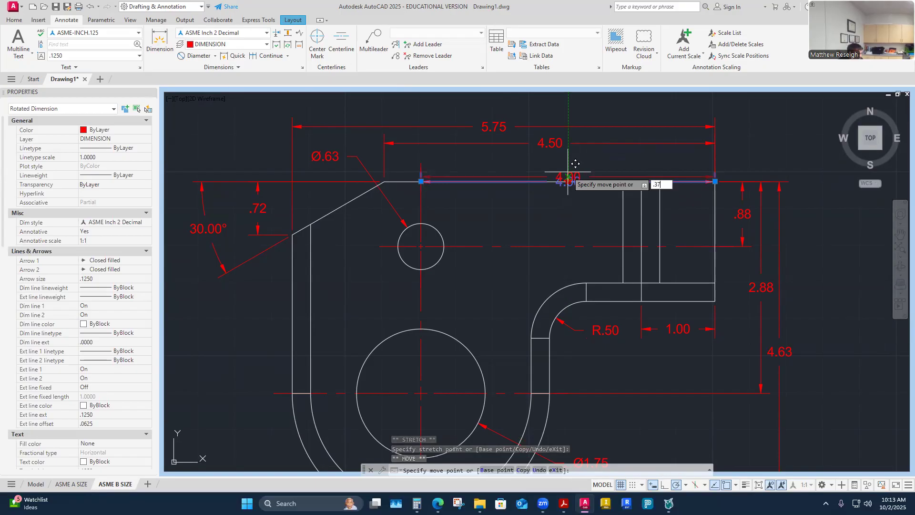
{"action": "type", "text": "5"}
{"action": "key", "text": "Return"}
{"action": "key", "text": "Escape"}
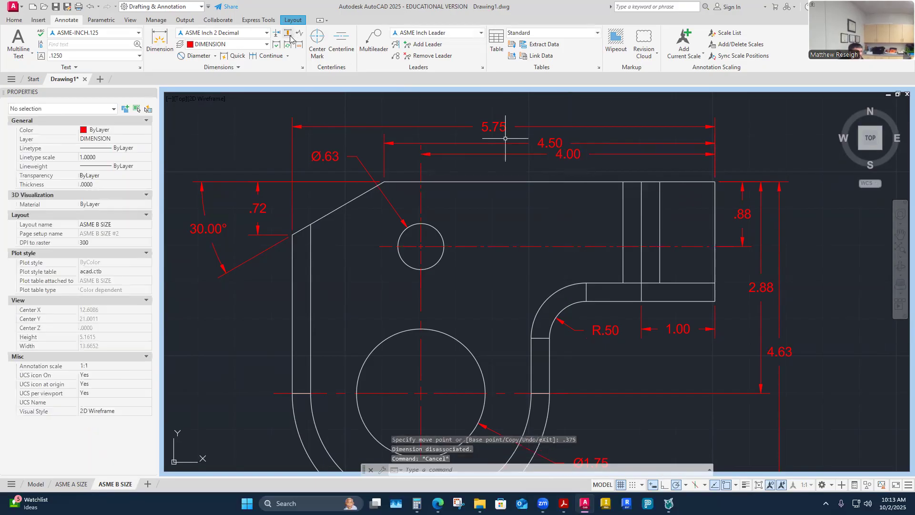
- Auto-space the 4.00 and 5.75 dimensions evenly from the 4.50 base dimension
{"action": "left_click", "coordinate": [289, 35]}
{"action": "left_click", "coordinate": [564, 143]}
{"action": "left_click", "coordinate": [553, 153]}
{"action": "left_click", "coordinate": [543, 127]}
{"action": "key", "text": "Return"}
{"action": "type", "text": "A"}
{"action": "key", "text": "Return"}
{"action": "scroll", "coordinate": [569, 110], "scroll_direction": "down", "scroll_amount": 5}
{"action": "scroll", "coordinate": [525, 127], "scroll_direction": "up", "scroll_amount": 1}
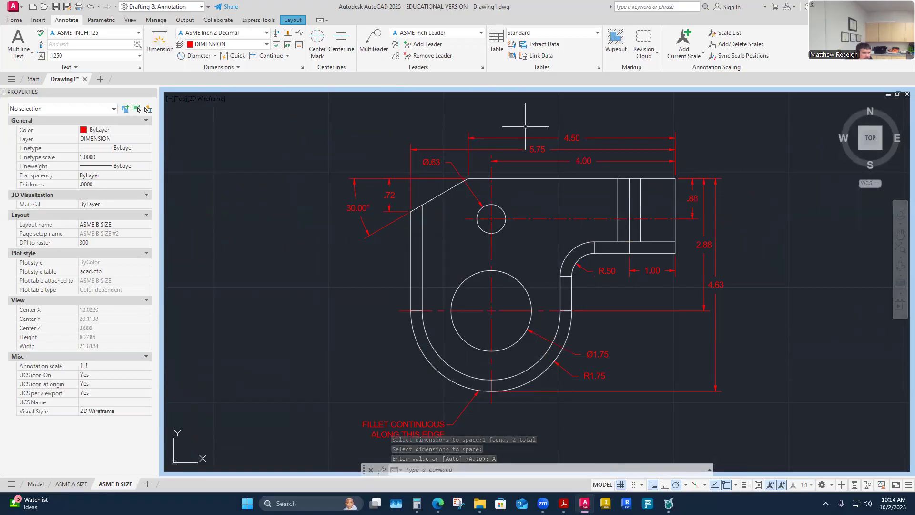
{"action": "scroll", "coordinate": [525, 126], "scroll_direction": "up", "scroll_amount": 4}
- Undo the dimension spacing and the earlier move of the 4.00 dimension
{"action": "left_click", "coordinate": [516, 137]}
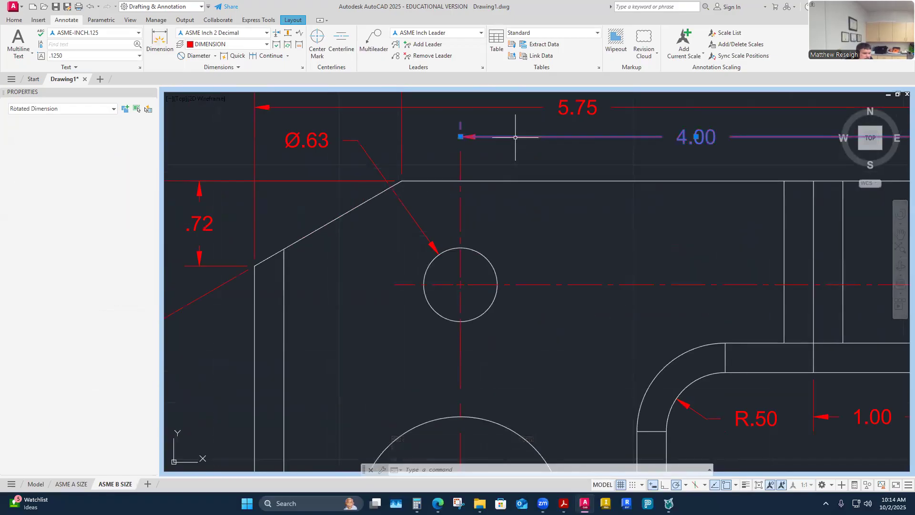
{"action": "left_click", "coordinate": [459, 137]}
{"action": "key", "text": "Escape"}
{"action": "key", "text": "Escape"}
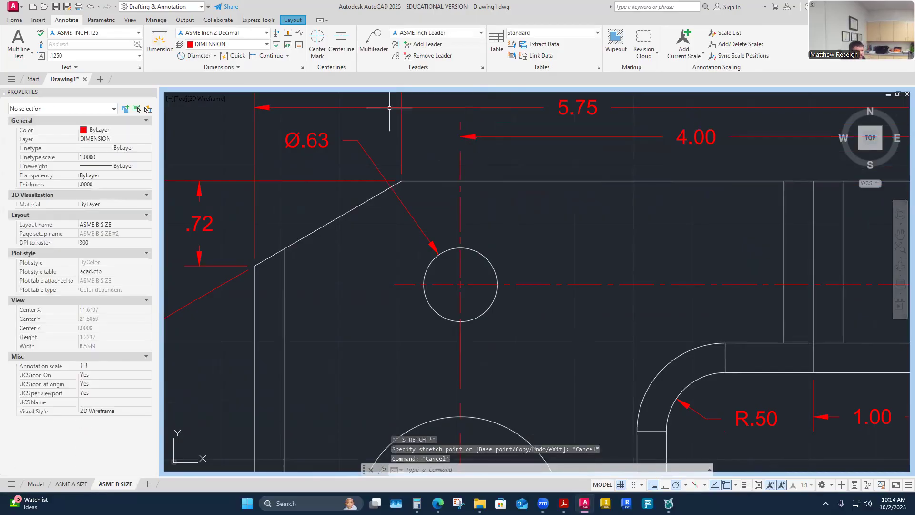
{"action": "left_click", "coordinate": [91, 7]}
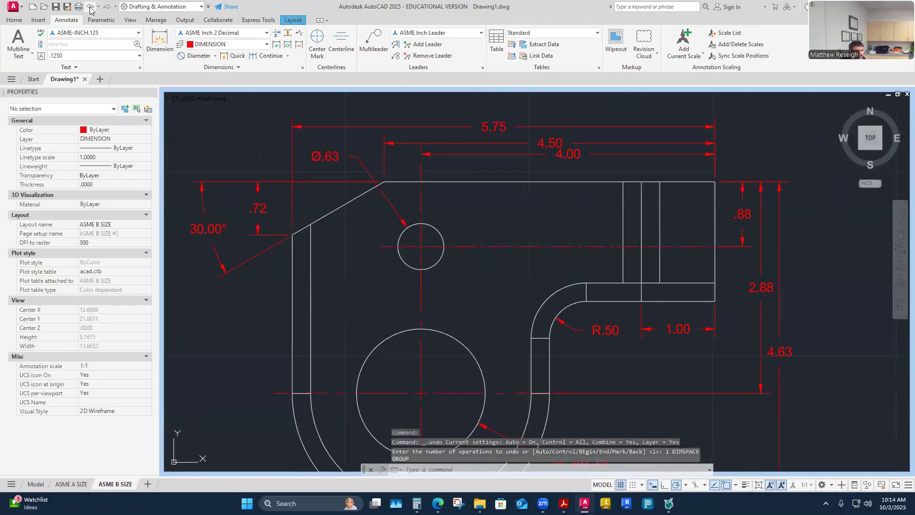
{"action": "left_click", "coordinate": [90, 7]}
{"action": "scroll", "coordinate": [588, 194], "scroll_direction": "up", "scroll_amount": 2}
{"action": "key", "text": "Escape"}
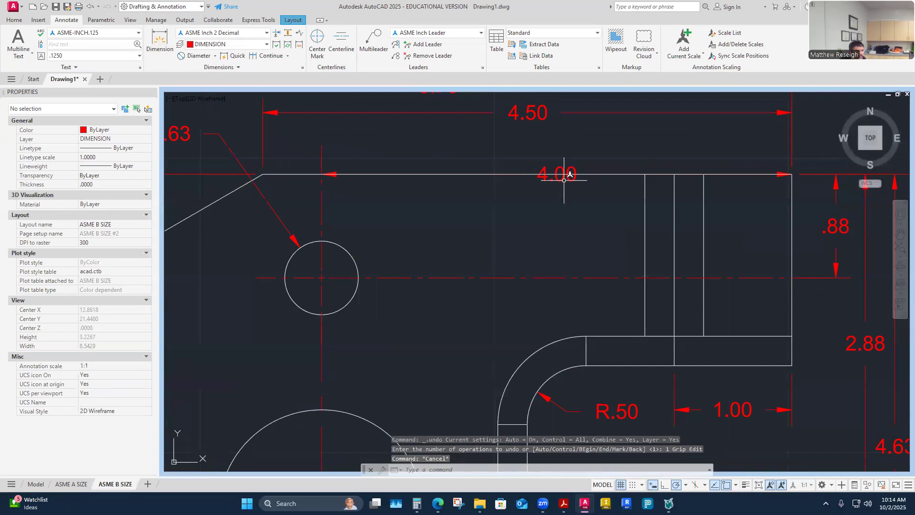
- Grip-stretch the 4.00 dimension up .375 from the part
{"action": "left_click", "coordinate": [564, 180]}
{"action": "left_click", "coordinate": [556, 174]}
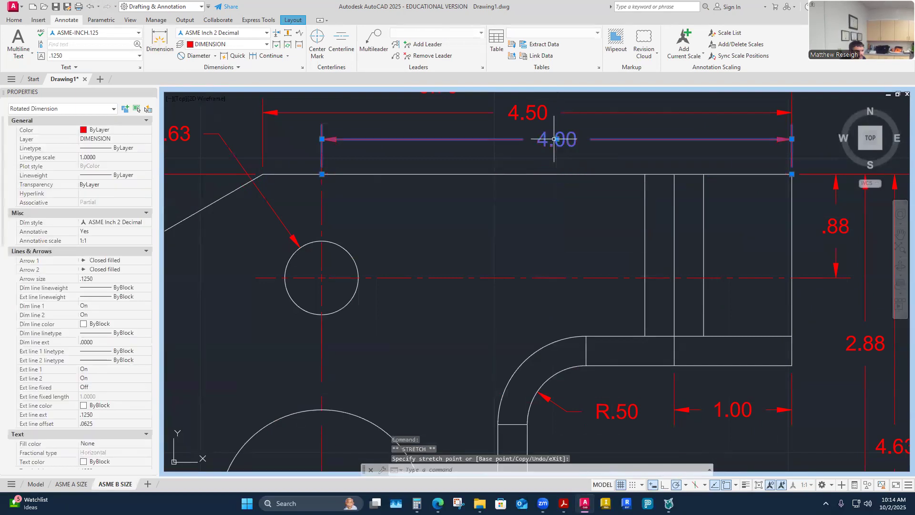
{"action": "key", "text": "Escape"}
{"action": "left_click", "coordinate": [562, 143]}
{"action": "key", "text": "Escape"}
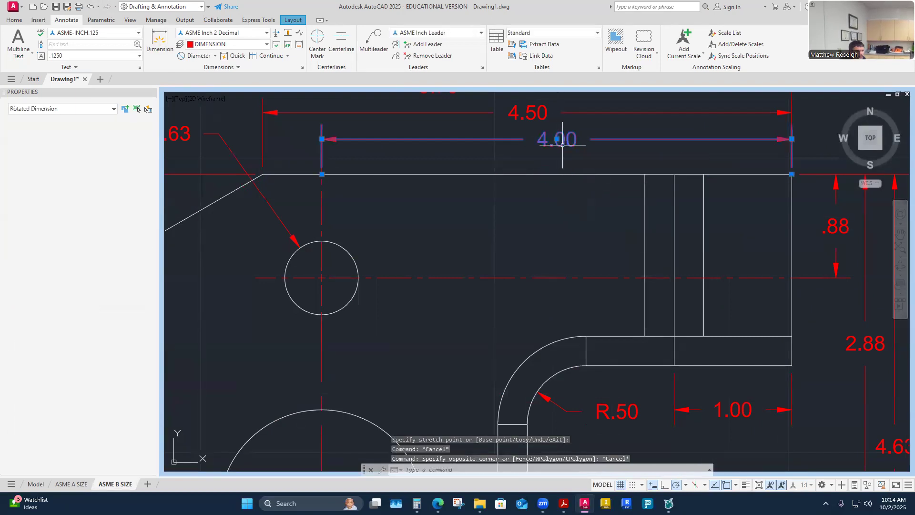
{"action": "left_click", "coordinate": [557, 140]}
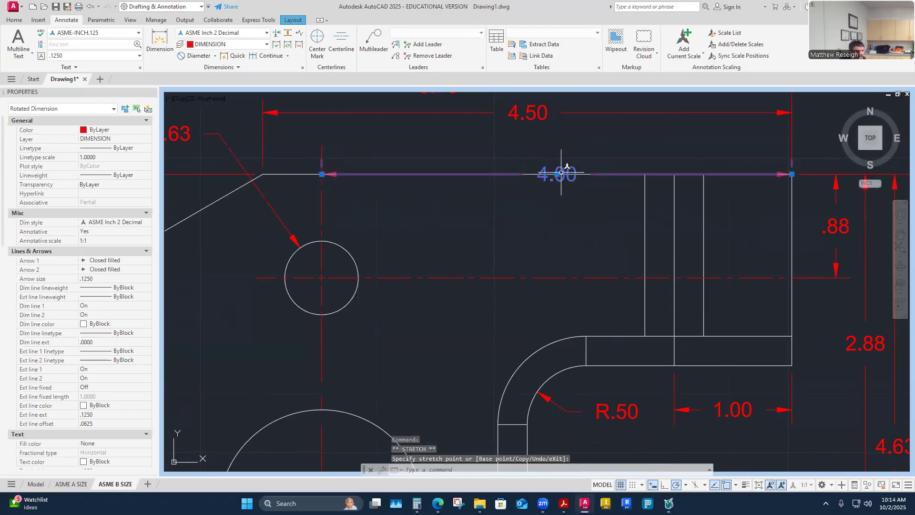
{"action": "left_click", "coordinate": [558, 174]}
{"action": "left_click", "coordinate": [558, 174]}
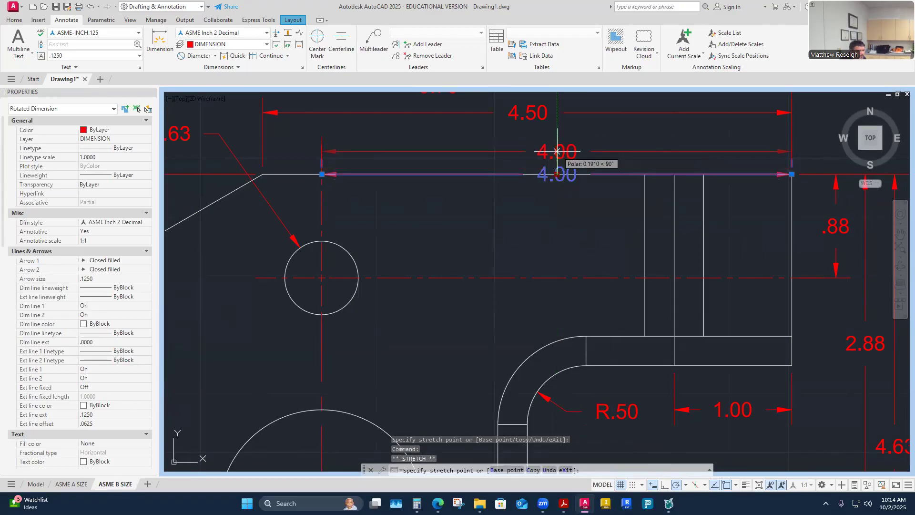
{"action": "type", "text": ".37"}
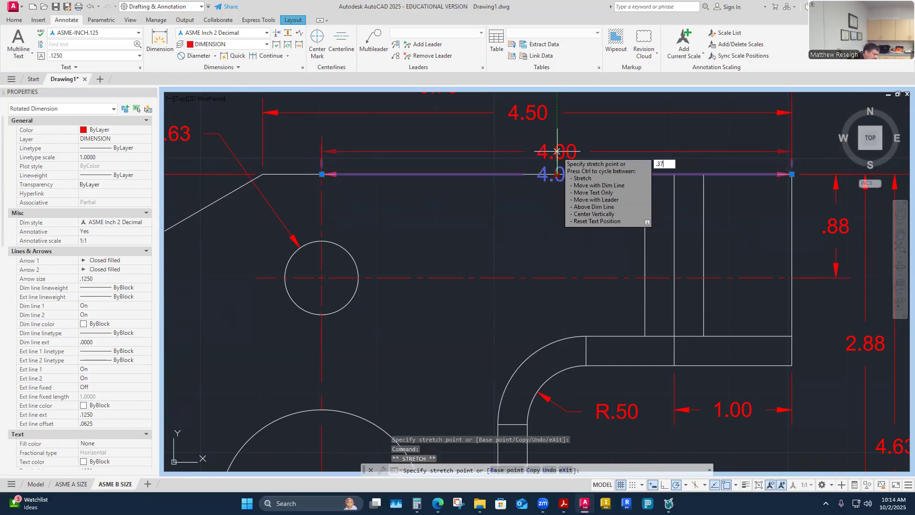
{"action": "key", "text": "Return"}
{"action": "left_click", "coordinate": [531, 164]}
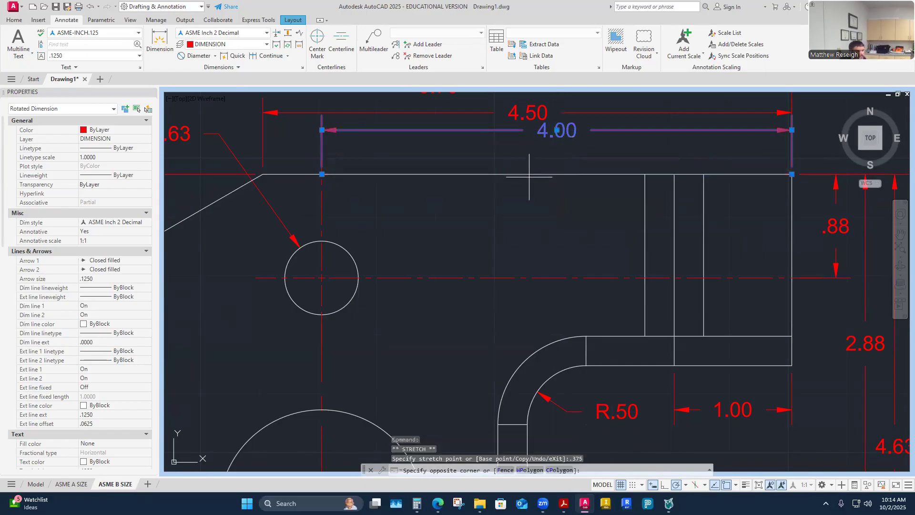
{"action": "key", "text": "Escape"}
{"action": "key", "text": "Escape"}
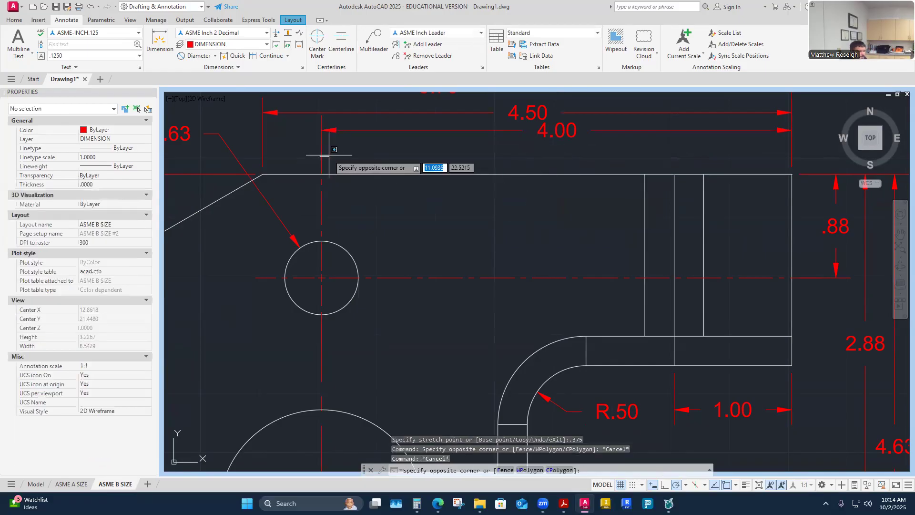
{"action": "left_click", "coordinate": [321, 148]}
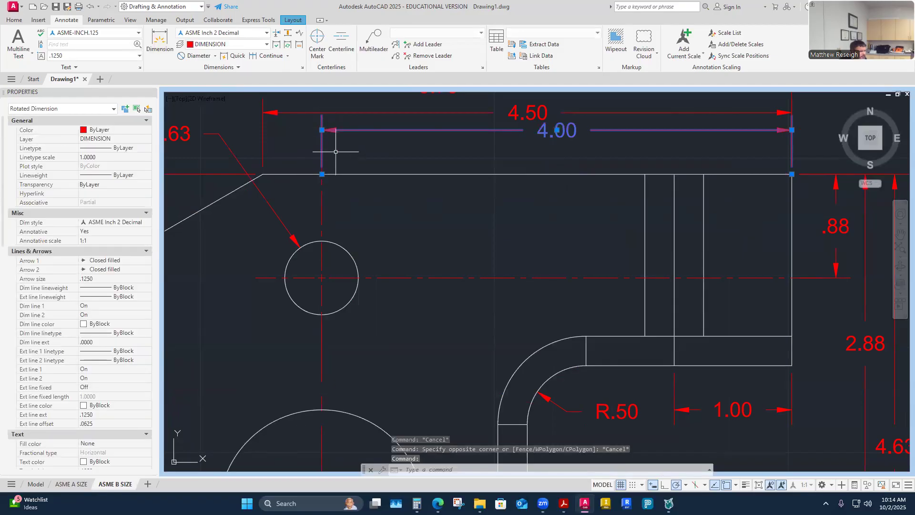
{"action": "key", "text": "Escape"}
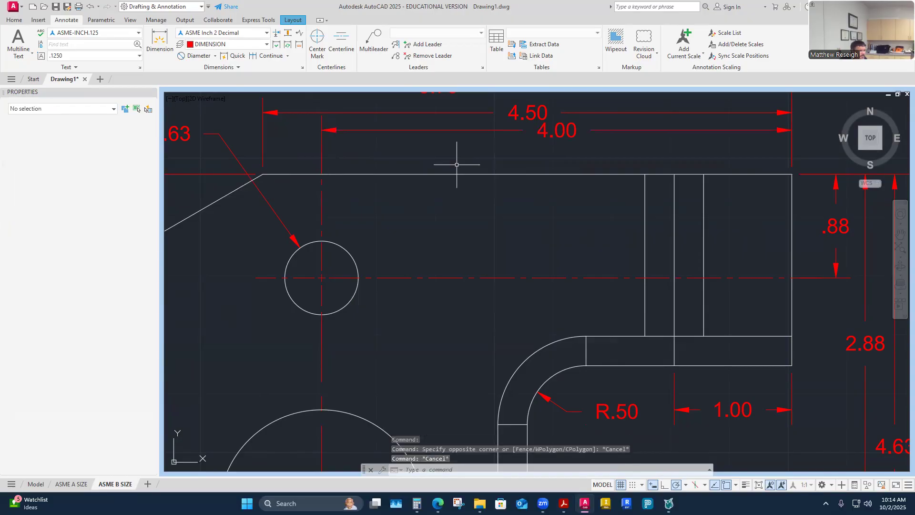
{"action": "scroll", "coordinate": [478, 288], "scroll_direction": "down", "scroll_amount": 2}
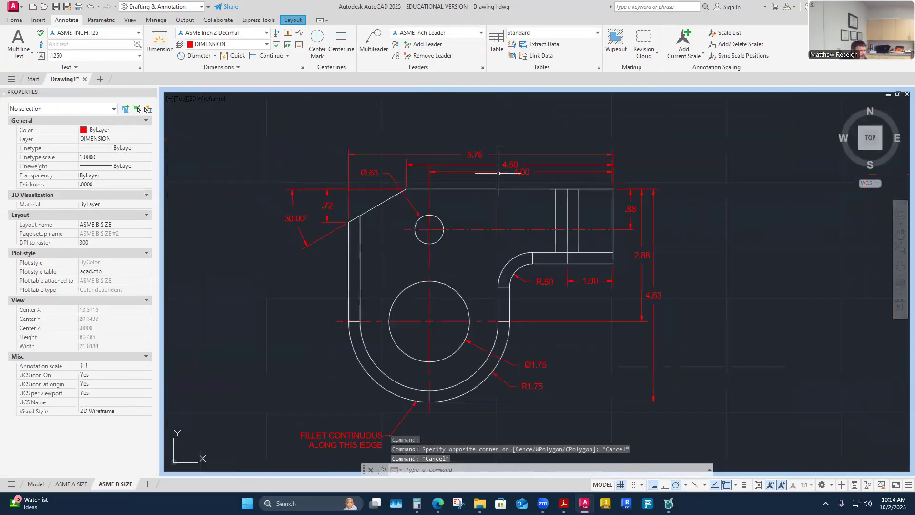
- Auto-space the 4.50 and 5.75 dimensions evenly from the 4.00 base dimension
{"action": "left_click", "coordinate": [287, 34]}
{"action": "left_click", "coordinate": [523, 189]}
{"action": "left_click", "coordinate": [508, 178]}
{"action": "left_click", "coordinate": [472, 162]}
{"action": "key", "text": "Return"}
{"action": "type", "text": "A"}
{"action": "key", "text": "Return"}
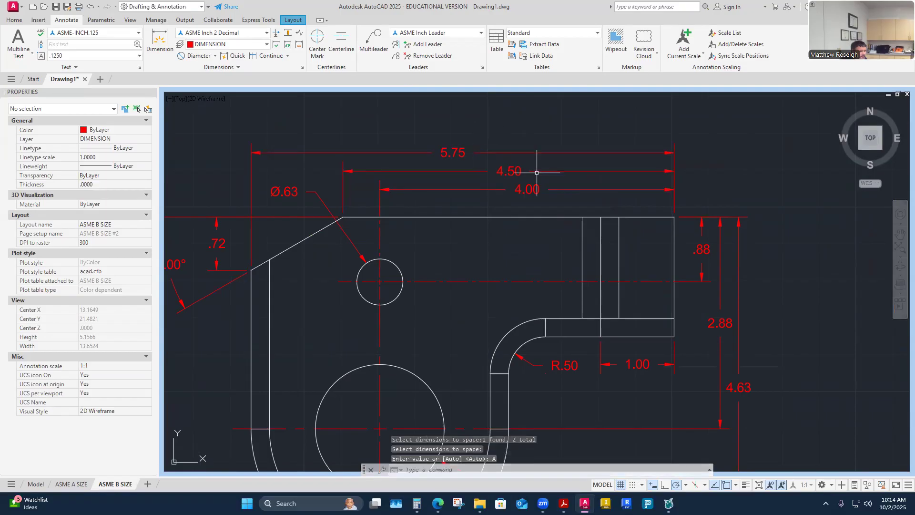
- Shift the 4.50 dimension text further left
{"action": "scroll", "coordinate": [501, 190], "scroll_direction": "up", "scroll_amount": 4}
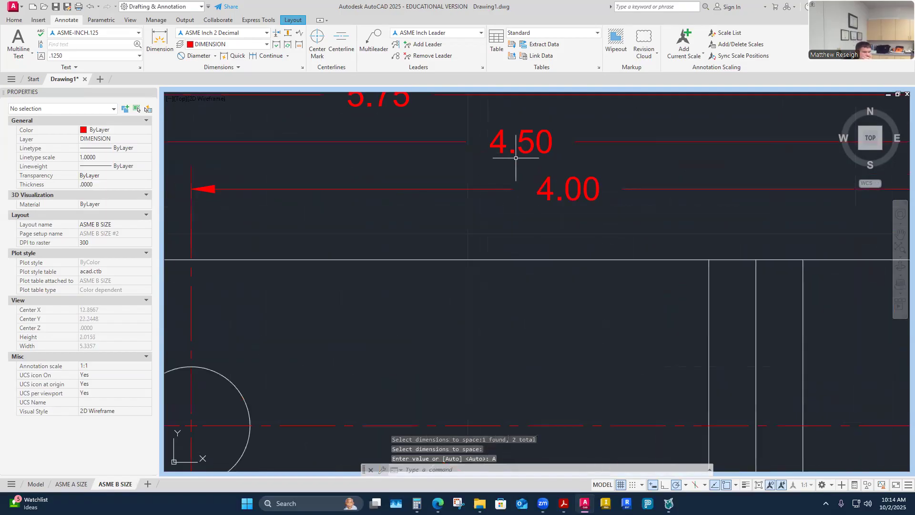
{"action": "left_click", "coordinate": [520, 141]}
{"action": "left_click", "coordinate": [520, 141]}
{"action": "left_click", "coordinate": [460, 143]}
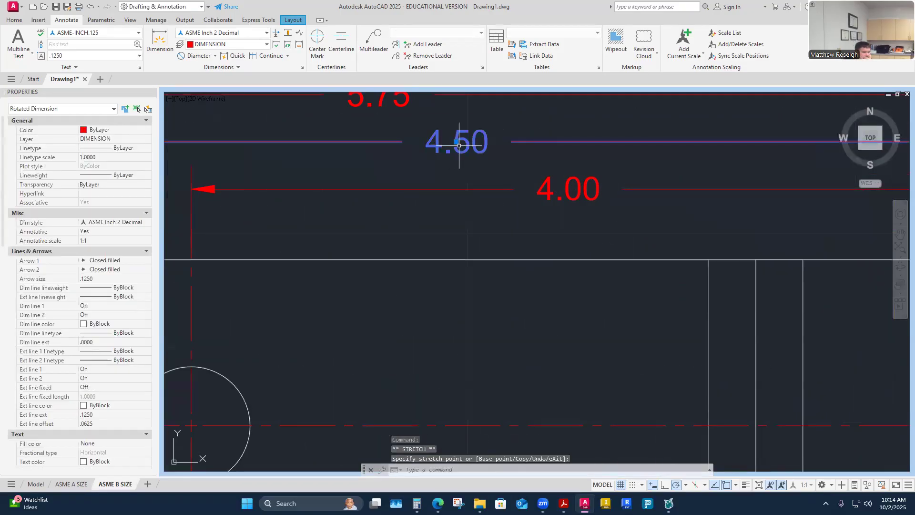
{"action": "key", "text": "Escape"}
- Offset the .72 dimension line .375 from the part's angled corner
{"action": "scroll", "coordinate": [423, 256], "scroll_direction": "down", "scroll_amount": 2}
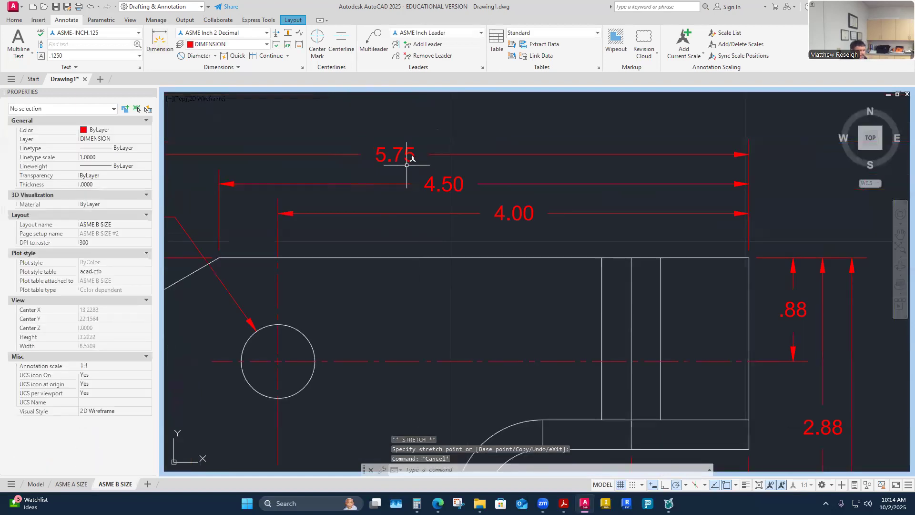
{"action": "scroll", "coordinate": [406, 165], "scroll_direction": "down", "scroll_amount": 4}
{"action": "scroll", "coordinate": [291, 211], "scroll_direction": "up", "scroll_amount": 4}
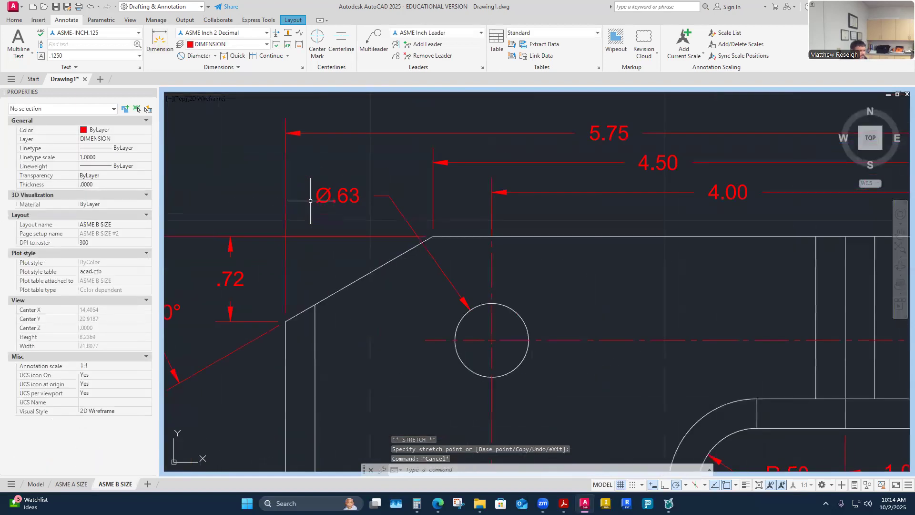
{"action": "scroll", "coordinate": [306, 235], "scroll_direction": "down", "scroll_amount": 4}
{"action": "scroll", "coordinate": [306, 238], "scroll_direction": "up", "scroll_amount": 3}
{"action": "left_click", "coordinate": [313, 239]}
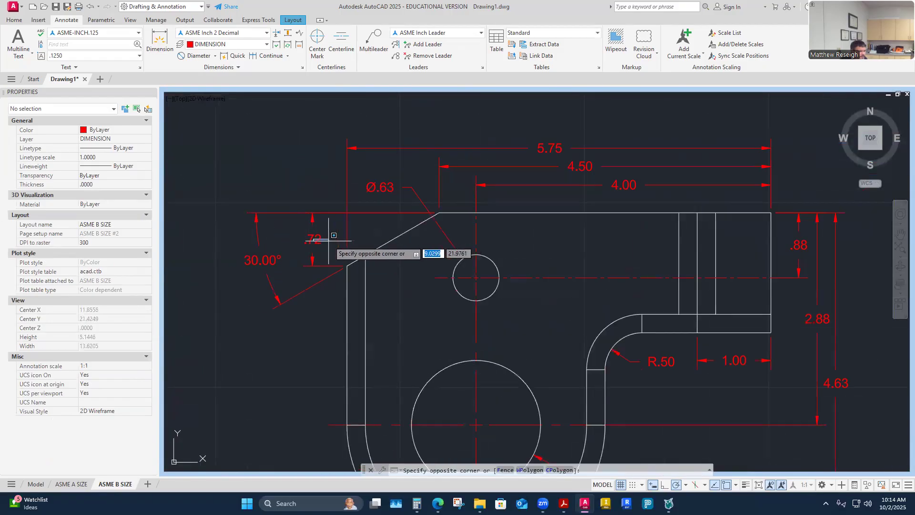
{"action": "key", "text": "Escape"}
{"action": "left_click", "coordinate": [313, 238]}
{"action": "key", "text": "Escape"}
{"action": "left_click", "coordinate": [316, 238]}
{"action": "left_click", "coordinate": [317, 239]}
{"action": "left_click", "coordinate": [349, 237]}
{"action": "left_click", "coordinate": [348, 238]}
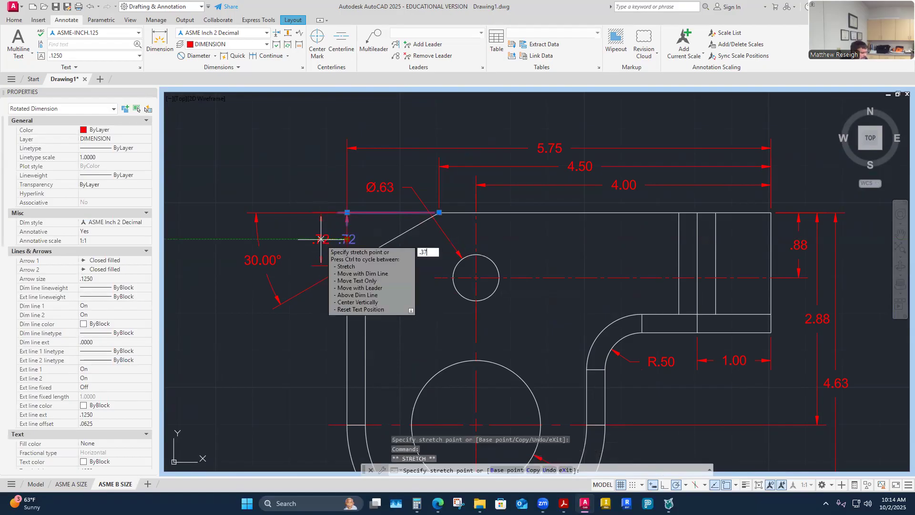
{"action": "type", "text": ".375"}
{"action": "key", "text": "Return"}
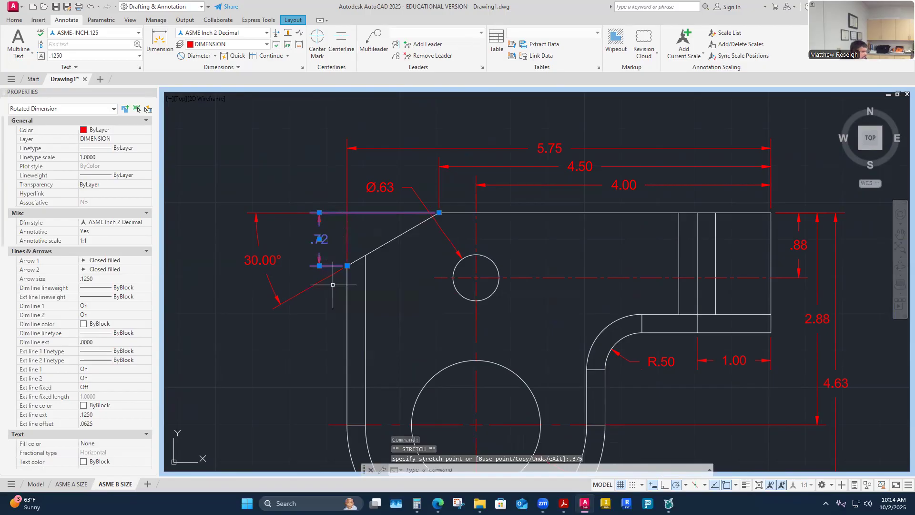
{"action": "key", "text": "Escape"}
{"action": "key", "text": "Escape"}
- Move the 30.00° angle dimension text to a new position
{"action": "scroll", "coordinate": [332, 285], "scroll_direction": "up", "scroll_amount": 2}
{"action": "left_click", "coordinate": [224, 238]}
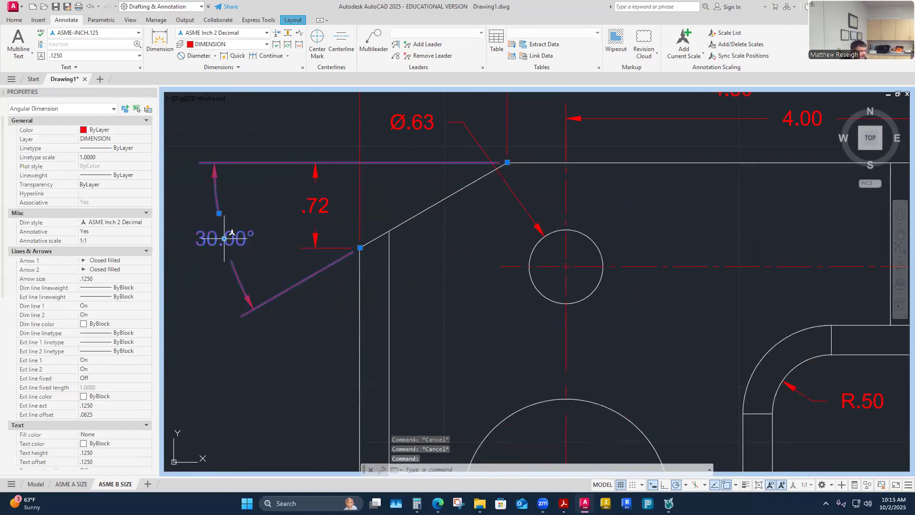
{"action": "left_click", "coordinate": [224, 238]}
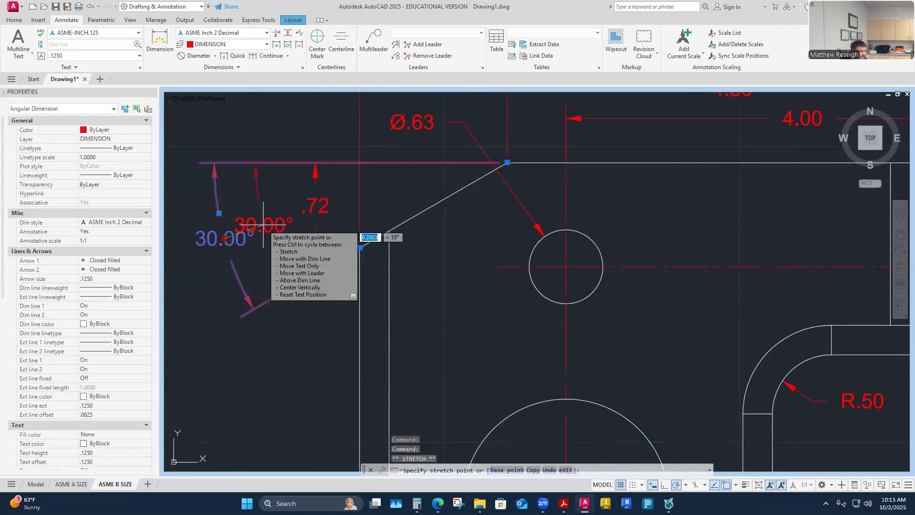
{"action": "left_click", "coordinate": [253, 231]}
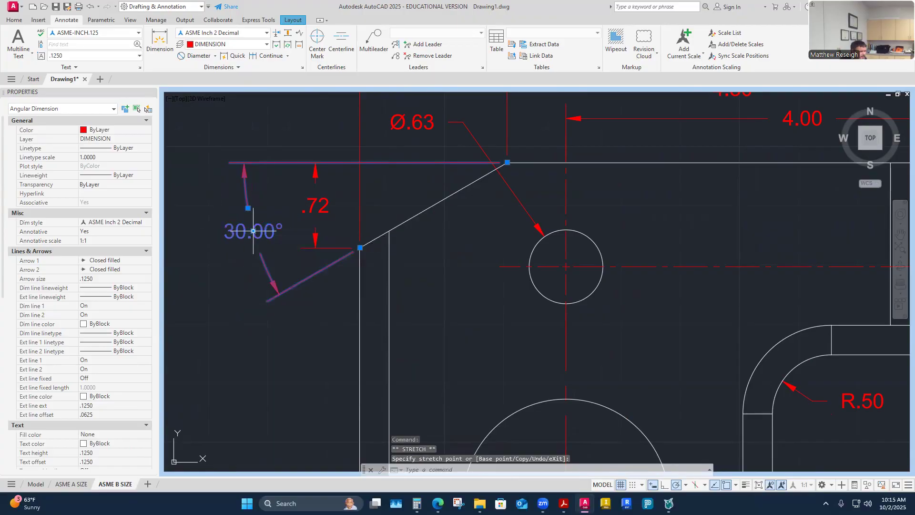
{"action": "key", "text": "Escape"}
{"action": "scroll", "coordinate": [312, 260], "scroll_direction": "down", "scroll_amount": 4}
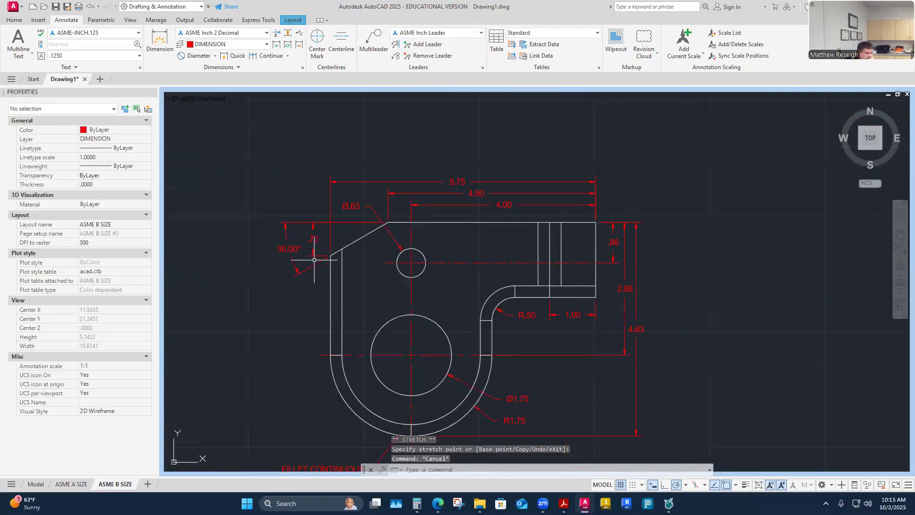
- Use DIMBREAK to gap the horizontal dimension line at the Ø.63 leader crossing
{"action": "scroll", "coordinate": [389, 223], "scroll_direction": "up", "scroll_amount": 4}
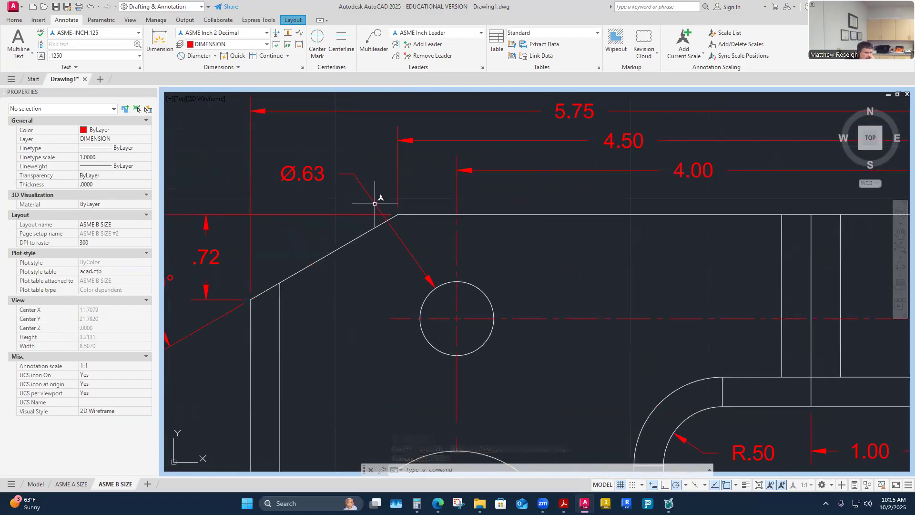
{"action": "left_click", "coordinate": [275, 34]}
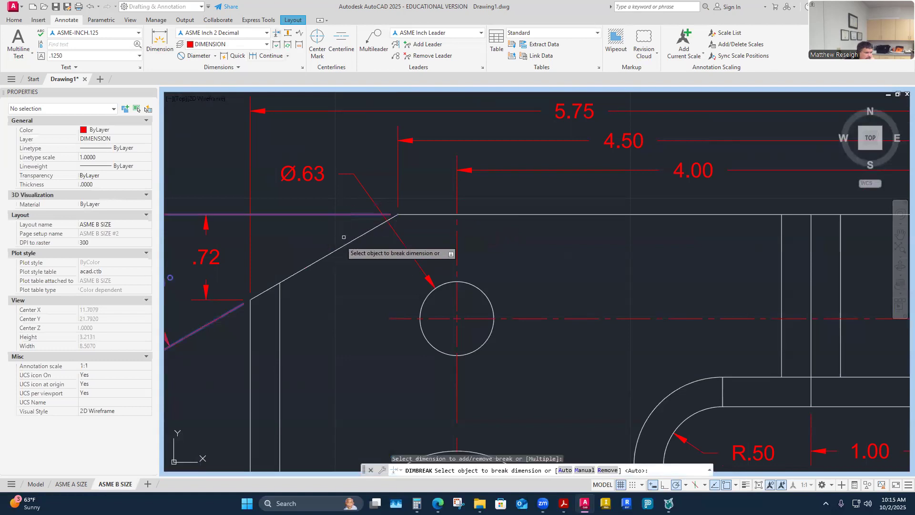
{"action": "left_click", "coordinate": [369, 191]}
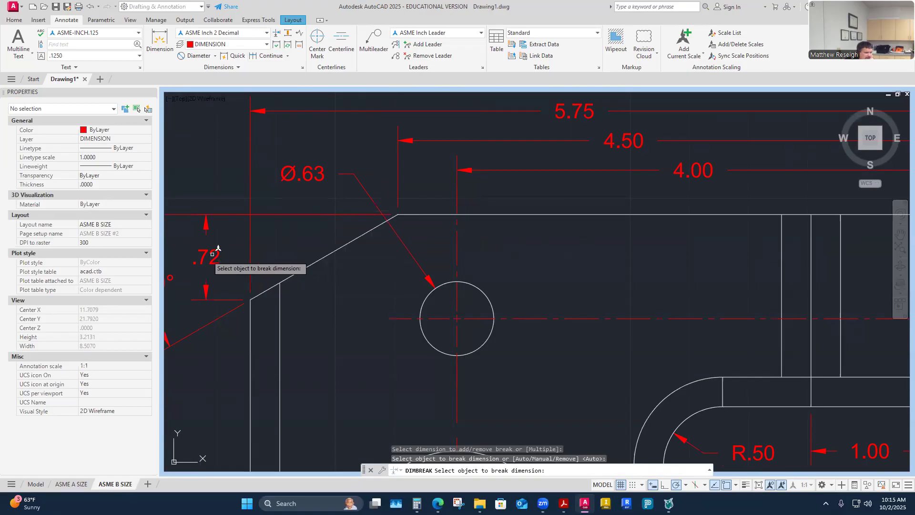
{"action": "scroll", "coordinate": [386, 211], "scroll_direction": "up", "scroll_amount": 6}
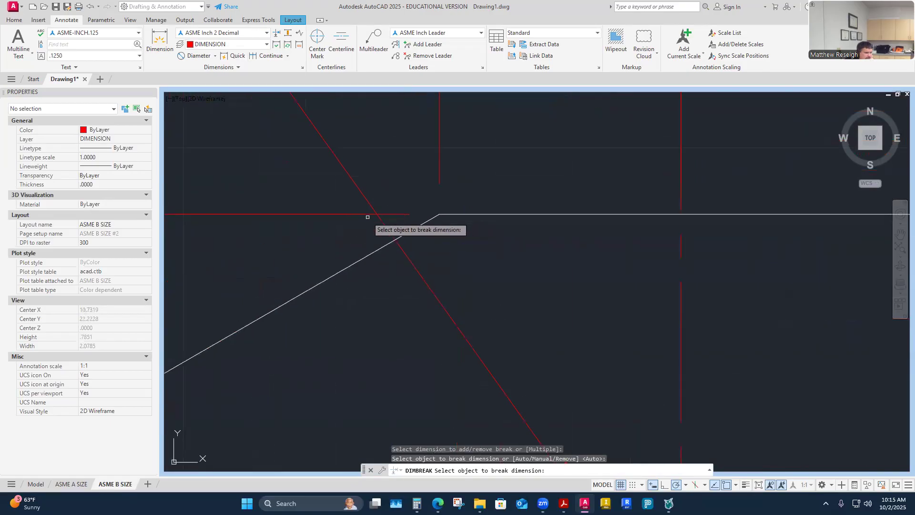
{"action": "scroll", "coordinate": [368, 217], "scroll_direction": "down", "scroll_amount": 2}
{"action": "left_click", "coordinate": [275, 33]}
{"action": "left_click", "coordinate": [363, 215]}
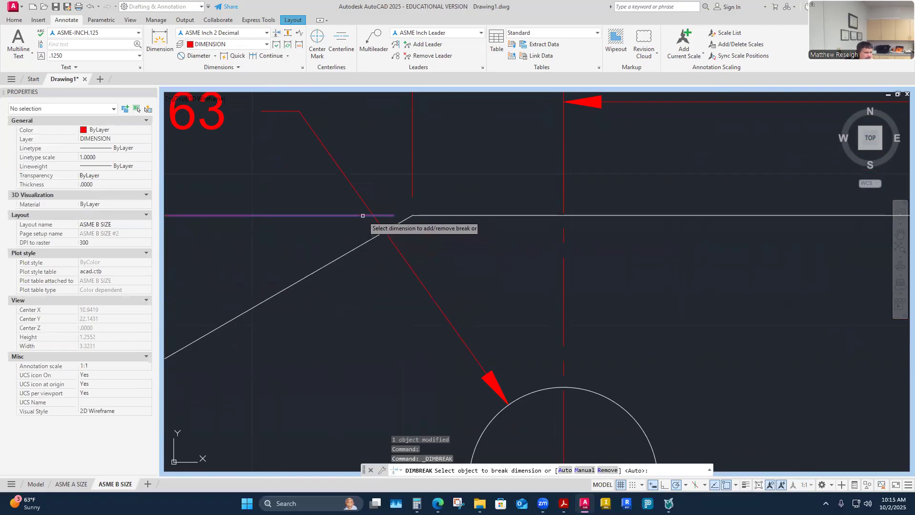
{"action": "left_click", "coordinate": [356, 184]}
- Complete the dimension break and relocate the Ø.63 callout text above the angled edge
{"action": "key", "text": "Return"}
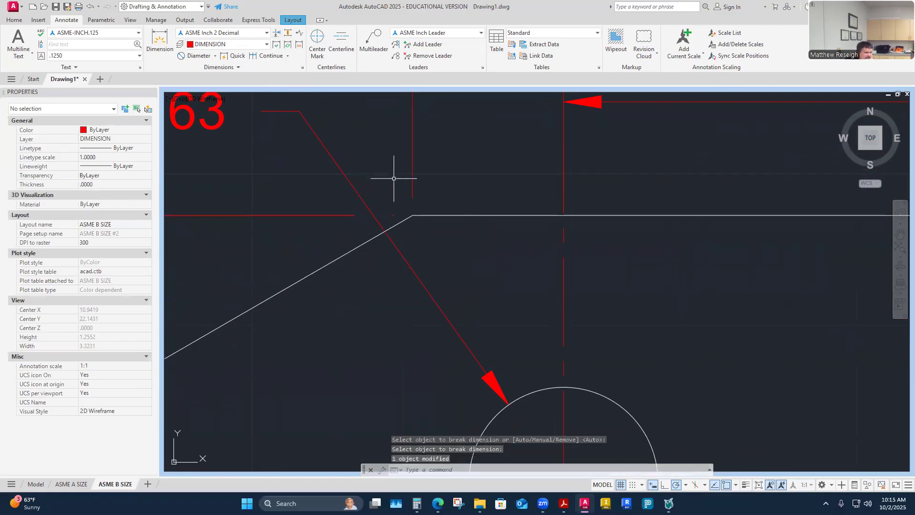
{"action": "scroll", "coordinate": [386, 184], "scroll_direction": "down", "scroll_amount": 6}
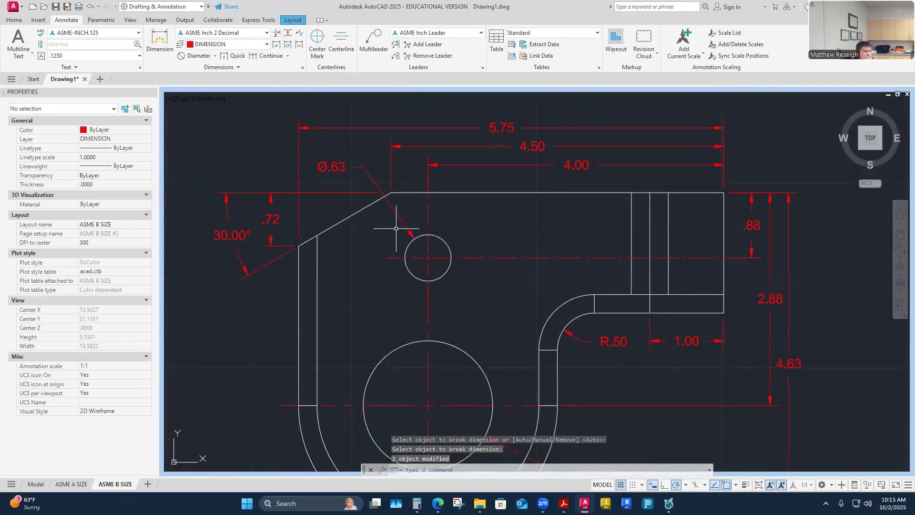
{"action": "scroll", "coordinate": [361, 195], "scroll_direction": "up", "scroll_amount": 2}
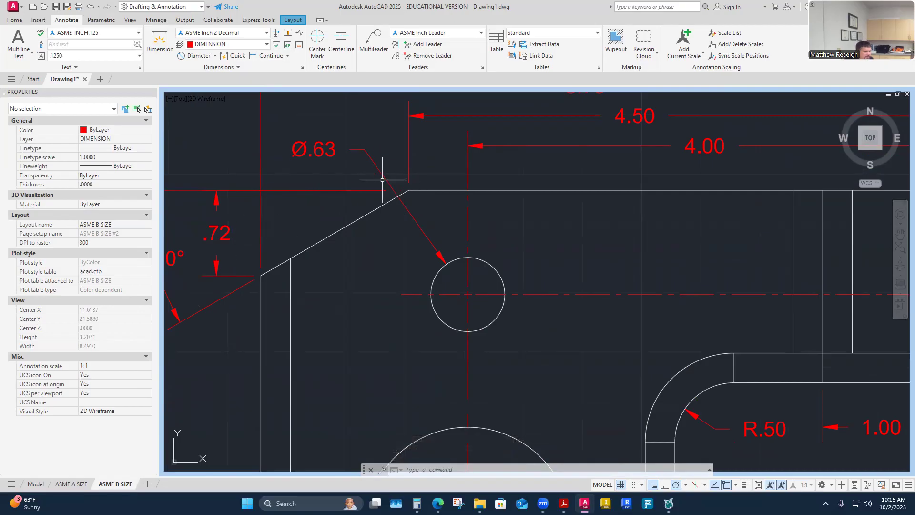
{"action": "left_click", "coordinate": [374, 158]}
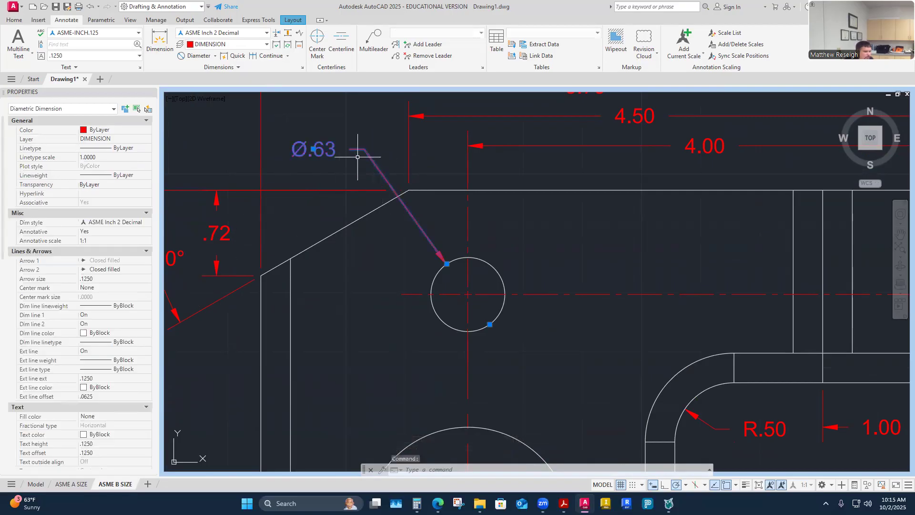
{"action": "key", "text": "Escape"}
{"action": "key", "text": "Escape"}
{"action": "left_click", "coordinate": [374, 160]}
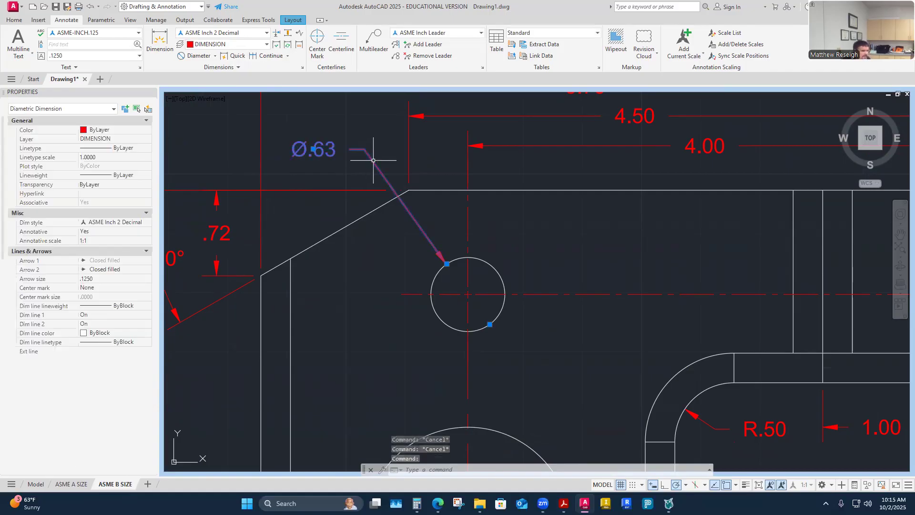
{"action": "left_click", "coordinate": [317, 151]}
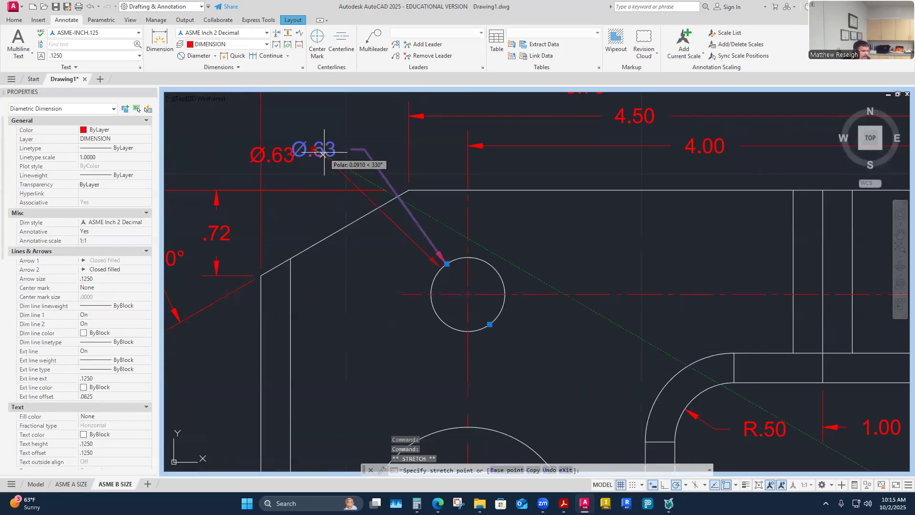
{"action": "left_click", "coordinate": [353, 156]}
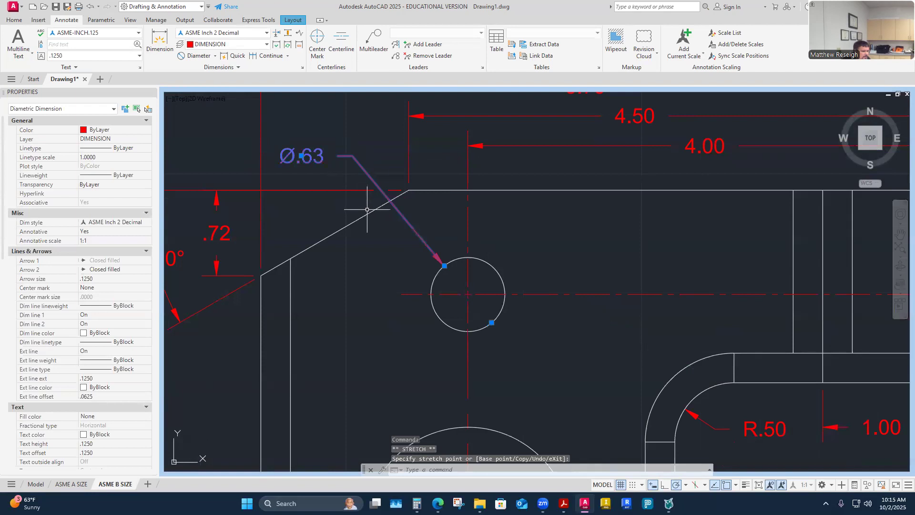
{"action": "left_click", "coordinate": [387, 157]}
{"action": "key", "text": "Escape"}
{"action": "key", "text": "Escape"}
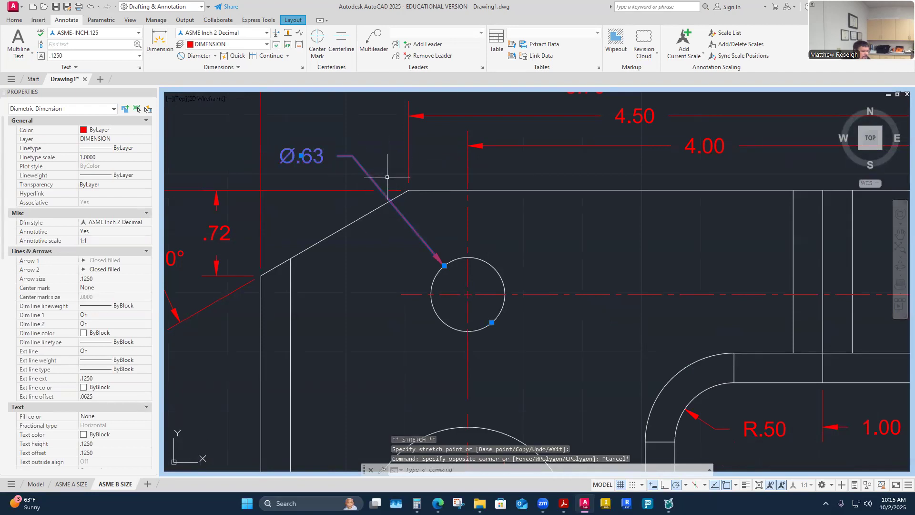
{"action": "scroll", "coordinate": [389, 200], "scroll_direction": "down", "scroll_amount": 2}
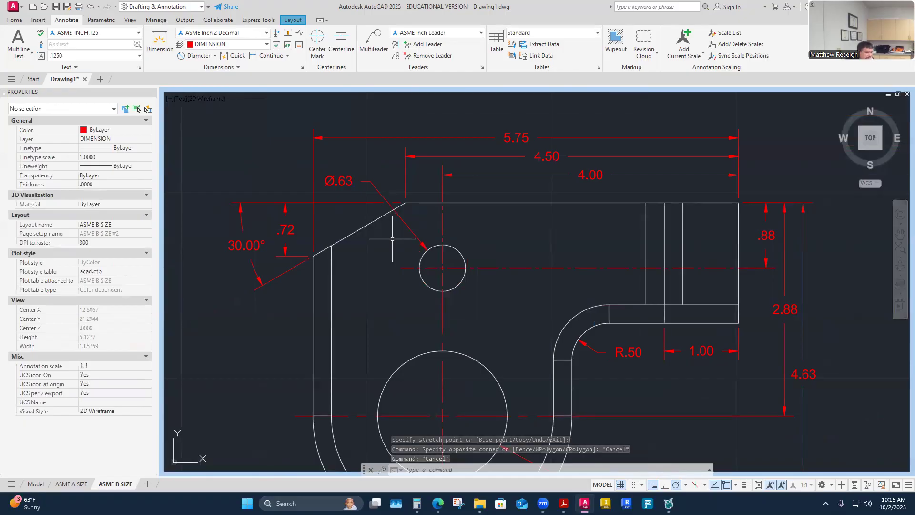
{"action": "scroll", "coordinate": [396, 237], "scroll_direction": "down", "scroll_amount": 4}
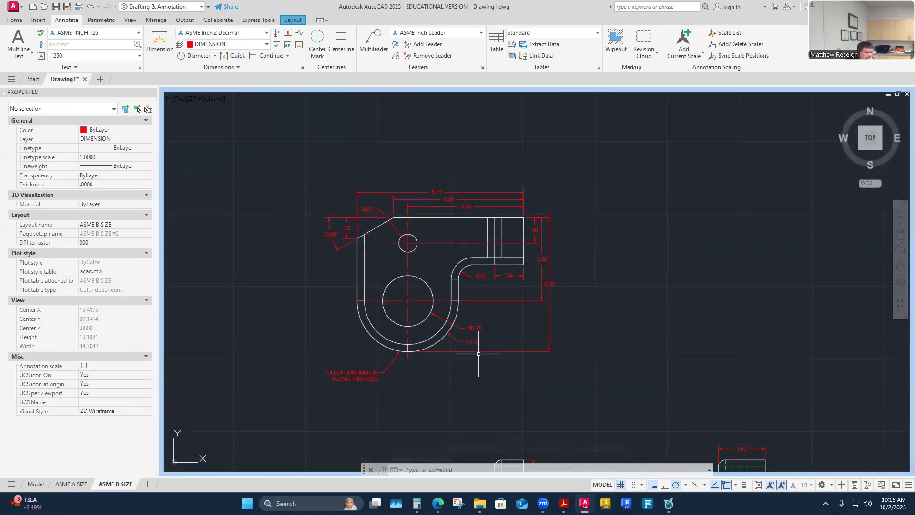
- Move the FILLET CONTINUOUS ALONG THIS EDGE note up and right via its landing grip
{"action": "scroll", "coordinate": [463, 342], "scroll_direction": "up", "scroll_amount": 2}
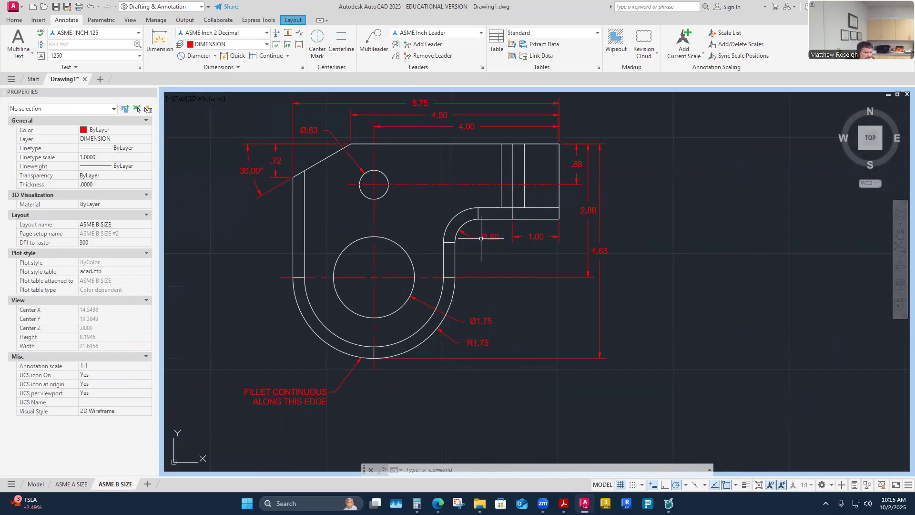
{"action": "scroll", "coordinate": [476, 251], "scroll_direction": "down", "scroll_amount": 4}
{"action": "scroll", "coordinate": [419, 305], "scroll_direction": "up", "scroll_amount": 4}
{"action": "left_click", "coordinate": [408, 300]}
{"action": "left_click", "coordinate": [410, 300]}
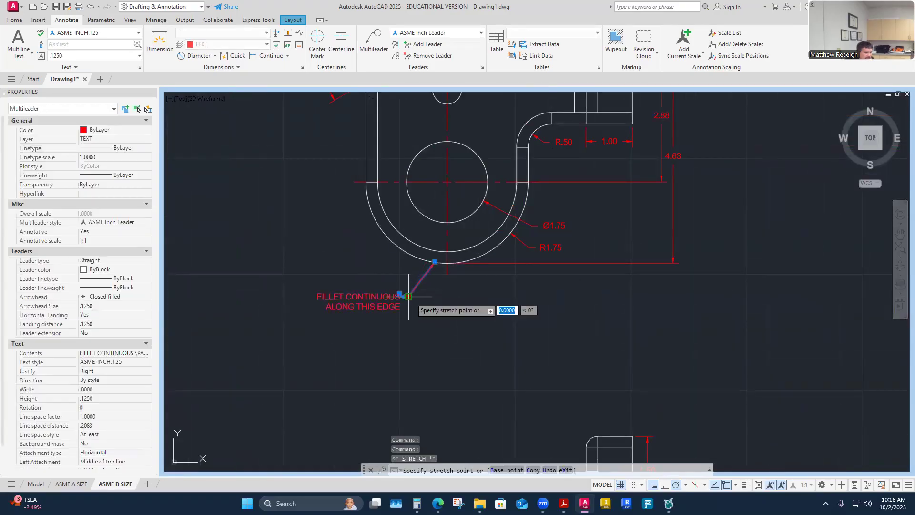
{"action": "left_click", "coordinate": [419, 279]}
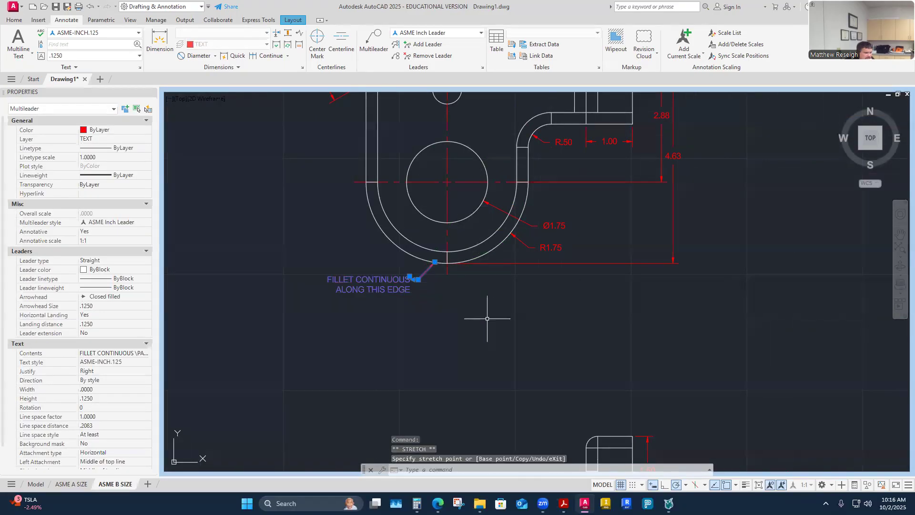
{"action": "scroll", "coordinate": [401, 267], "scroll_direction": "up", "scroll_amount": 4}
{"action": "left_click", "coordinate": [417, 259]}
{"action": "key", "text": "Escape"}
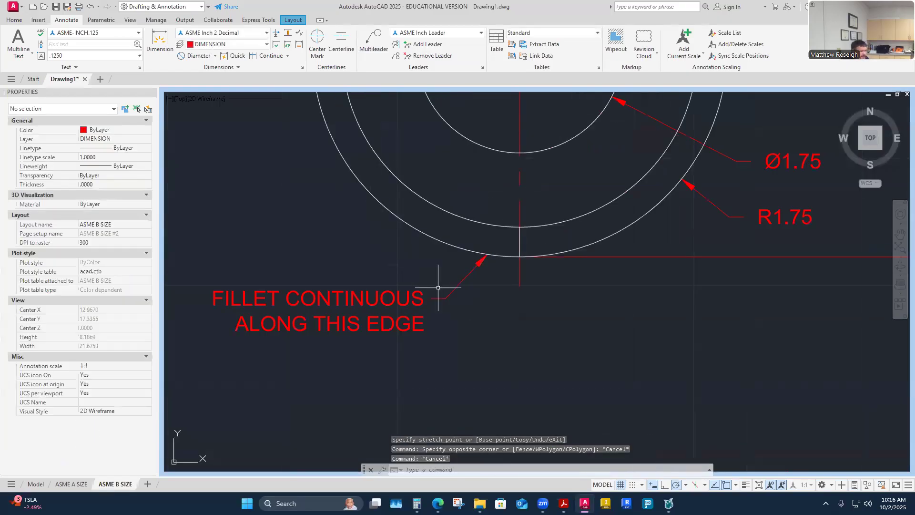
{"action": "key", "text": "Escape"}
{"action": "left_click", "coordinate": [451, 296]}
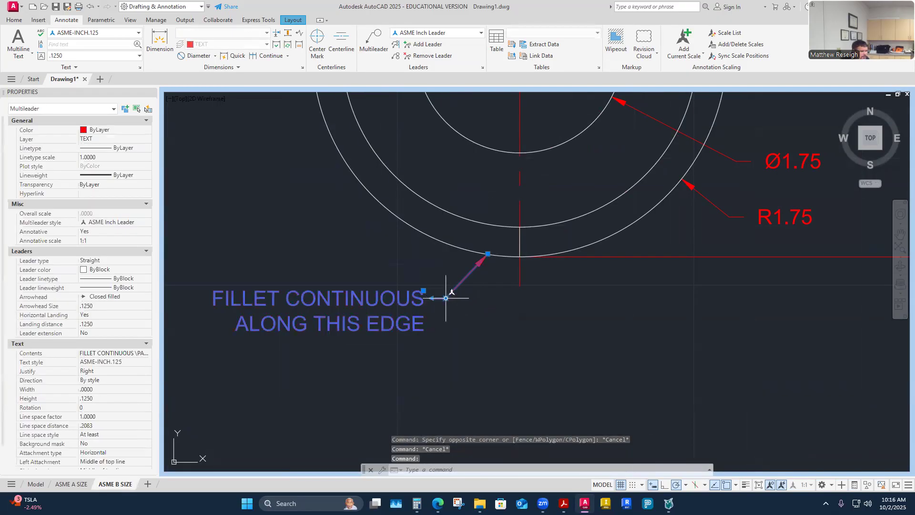
{"action": "left_click", "coordinate": [447, 298]}
{"action": "left_click", "coordinate": [471, 285]}
{"action": "key", "text": "Escape"}
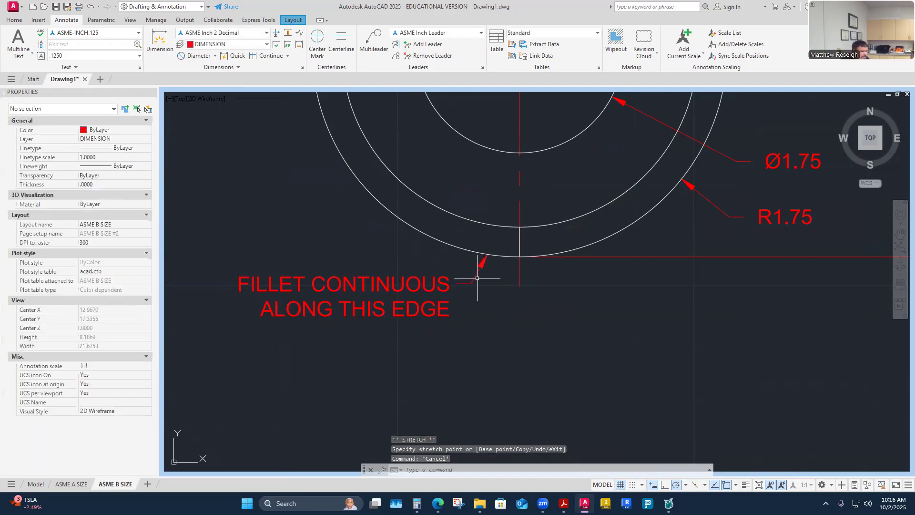
- Fine-tune the fillet note, settling it just below the outer arc
{"action": "left_click", "coordinate": [477, 279]}
{"action": "left_click", "coordinate": [449, 276]}
{"action": "left_click", "coordinate": [455, 265]}
{"action": "key", "text": "Escape"}
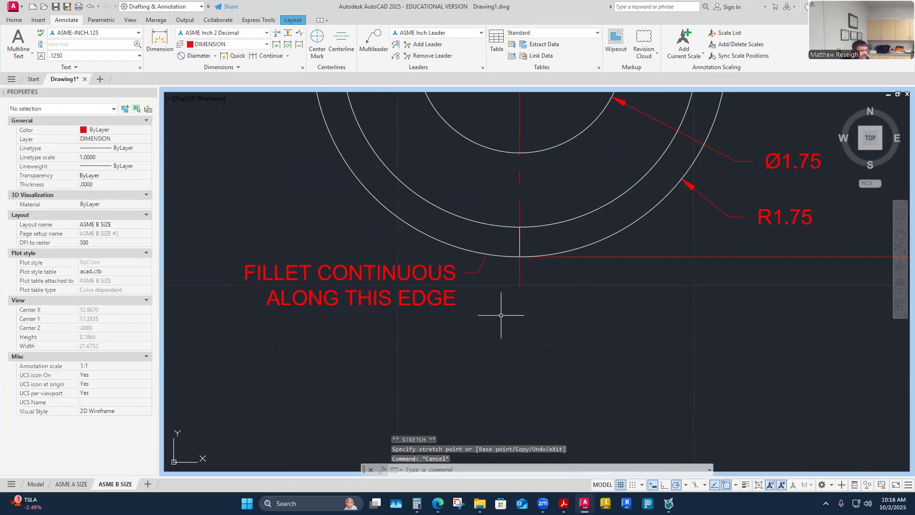
{"action": "left_click", "coordinate": [482, 267]}
{"action": "left_click", "coordinate": [477, 272]}
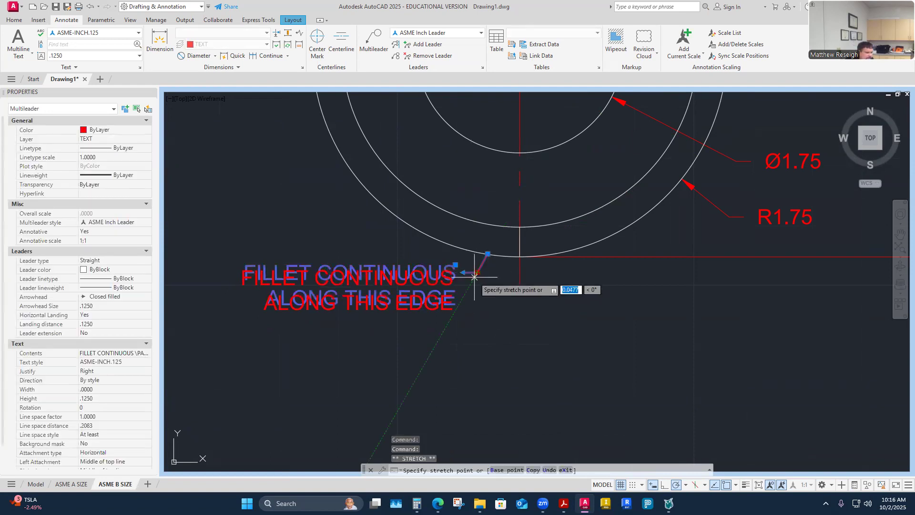
{"action": "left_click", "coordinate": [469, 287]}
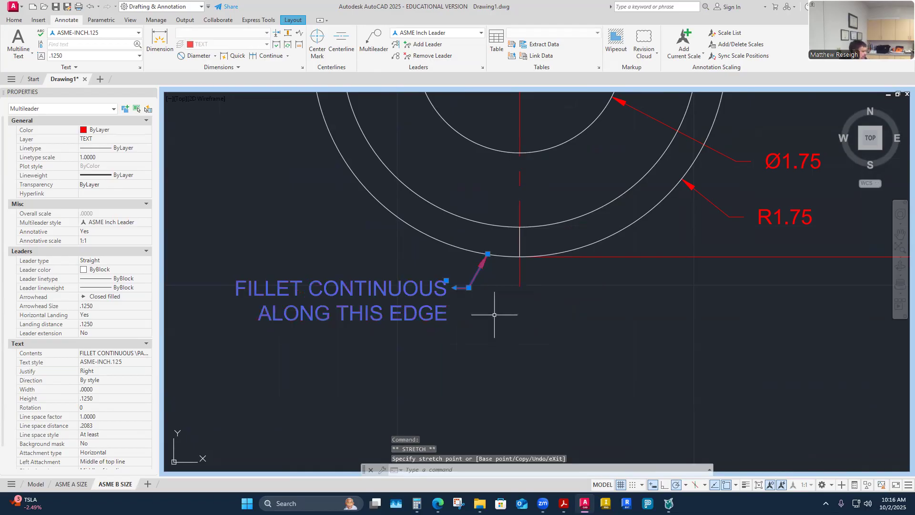
{"action": "key", "text": "Escape"}
{"action": "key", "text": "Escape"}
{"action": "scroll", "coordinate": [448, 300], "scroll_direction": "down", "scroll_amount": 4}
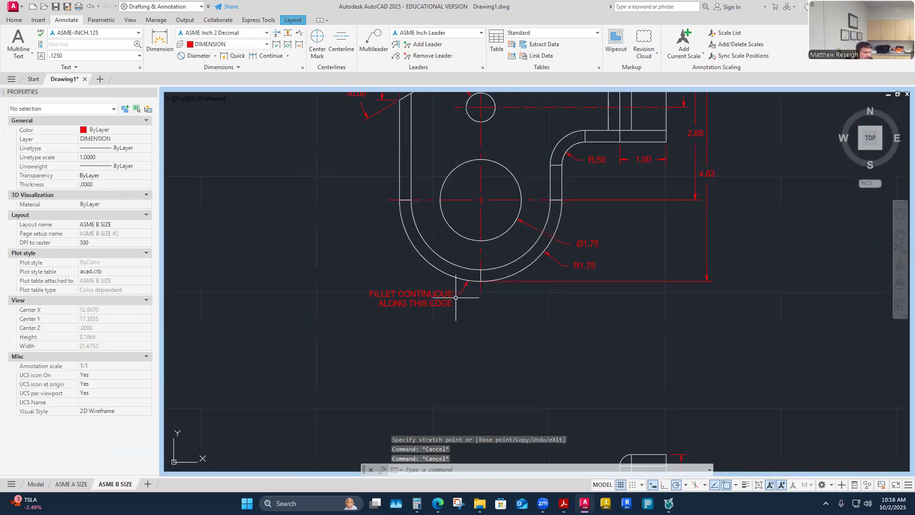
- Drag the R1.75 radius text to sit just below the Ø1.75 callout
{"action": "scroll", "coordinate": [551, 212], "scroll_direction": "up", "scroll_amount": 4}
{"action": "left_click", "coordinate": [605, 351]}
{"action": "left_click", "coordinate": [623, 356]}
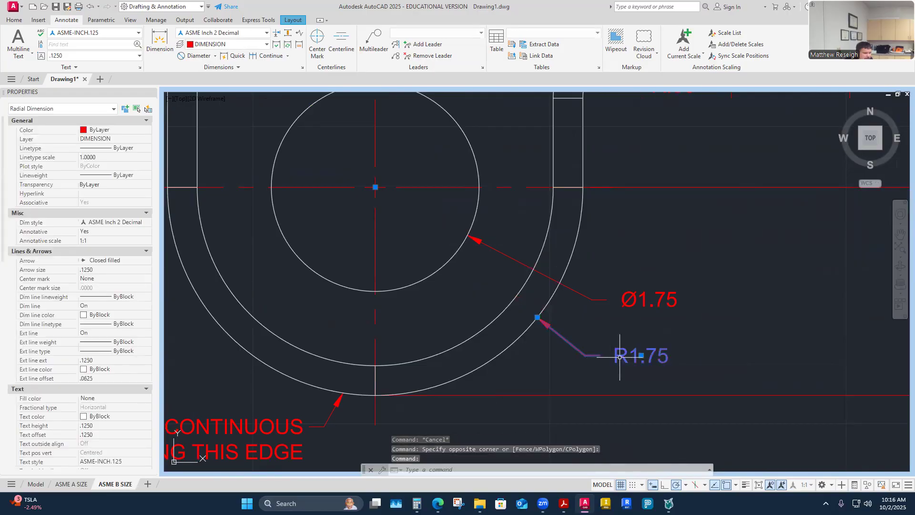
{"action": "left_click", "coordinate": [642, 355]}
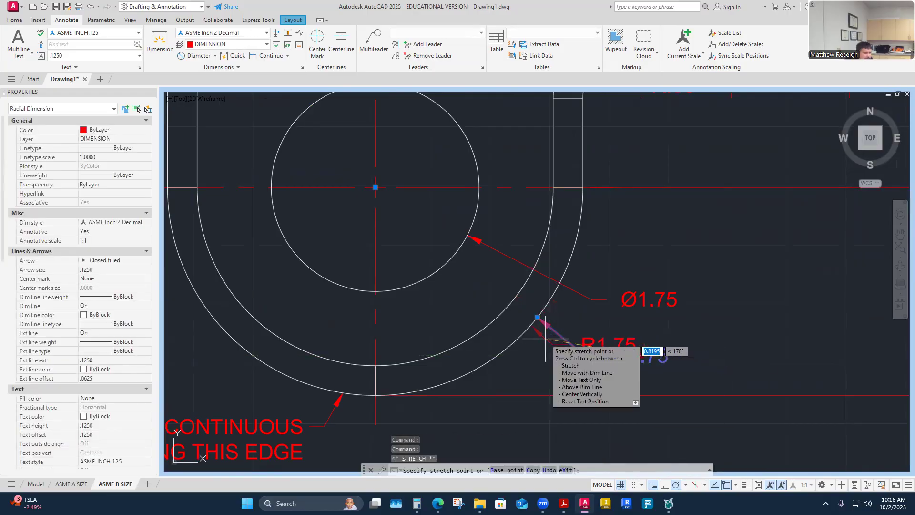
{"action": "right_click", "coordinate": [613, 350]}
{"action": "right_click", "coordinate": [535, 333]}
{"action": "left_click", "coordinate": [587, 357]}
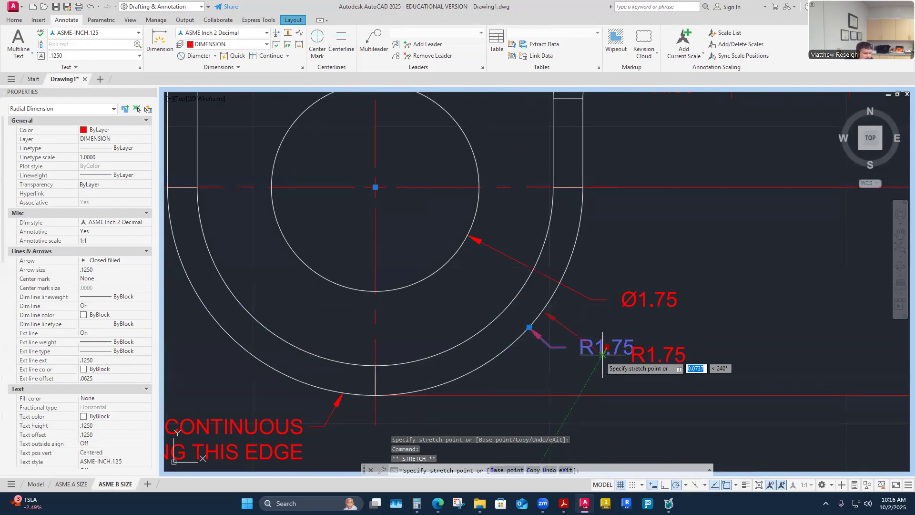
{"action": "key", "text": "Escape"}
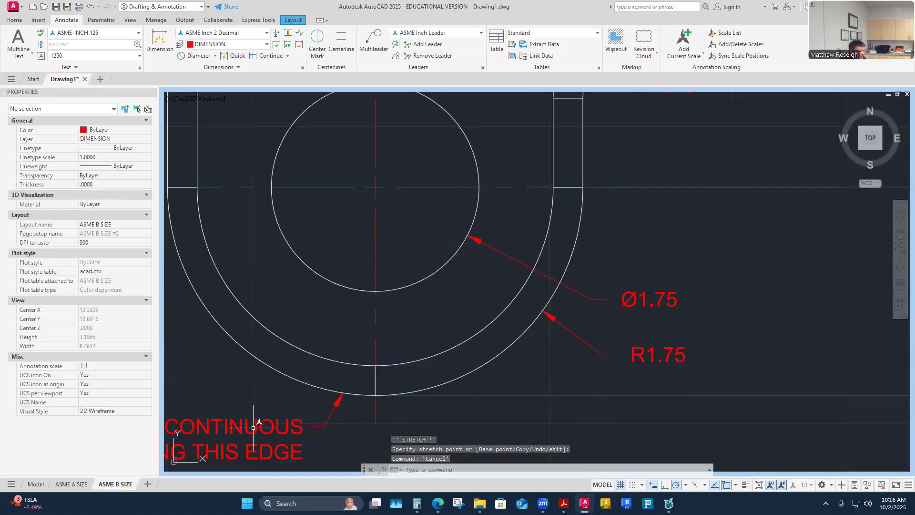
{"action": "left_click", "coordinate": [637, 361]}
{"action": "left_click", "coordinate": [659, 355]}
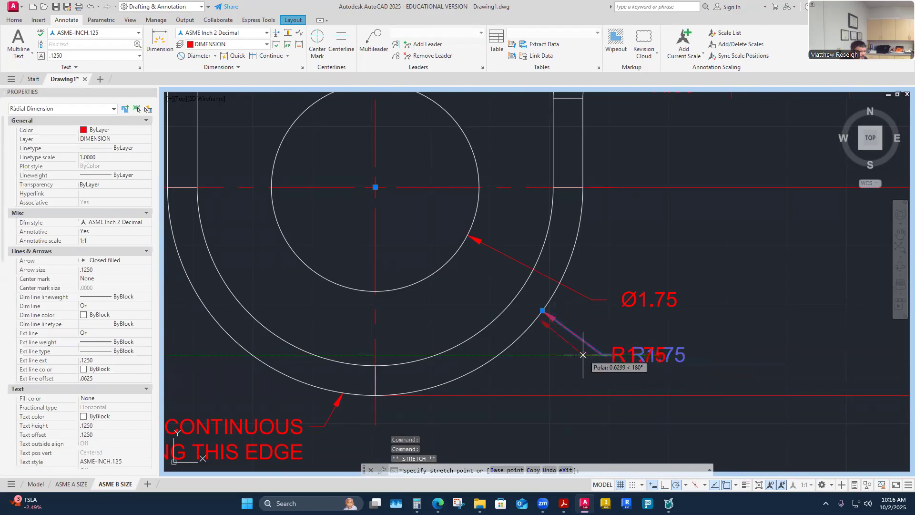
{"action": "key", "text": "Escape"}
{"action": "scroll", "coordinate": [579, 332], "scroll_direction": "down", "scroll_amount": 6}
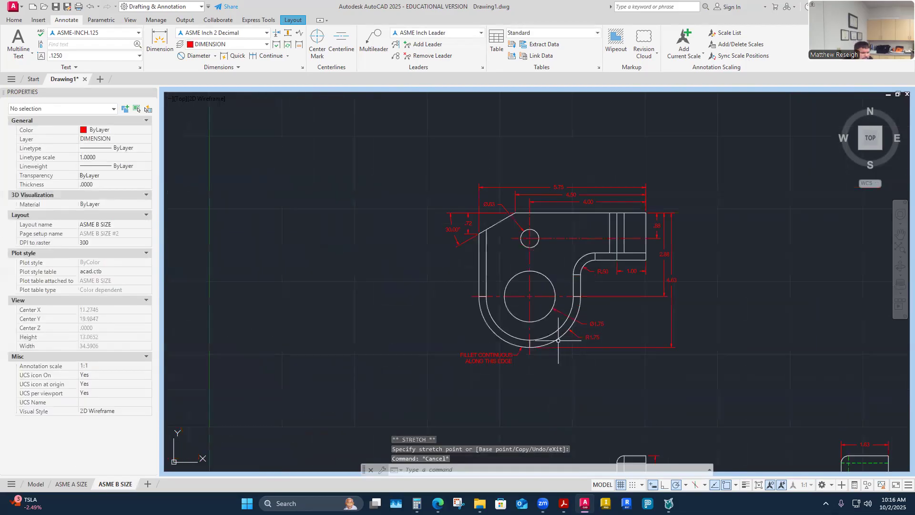
{"action": "scroll", "coordinate": [536, 345], "scroll_direction": "up", "scroll_amount": 2}
- Set the ASME Inch Leader style's left and right text attachment to Middle of text
{"action": "scroll", "coordinate": [540, 367], "scroll_direction": "up", "scroll_amount": 2}
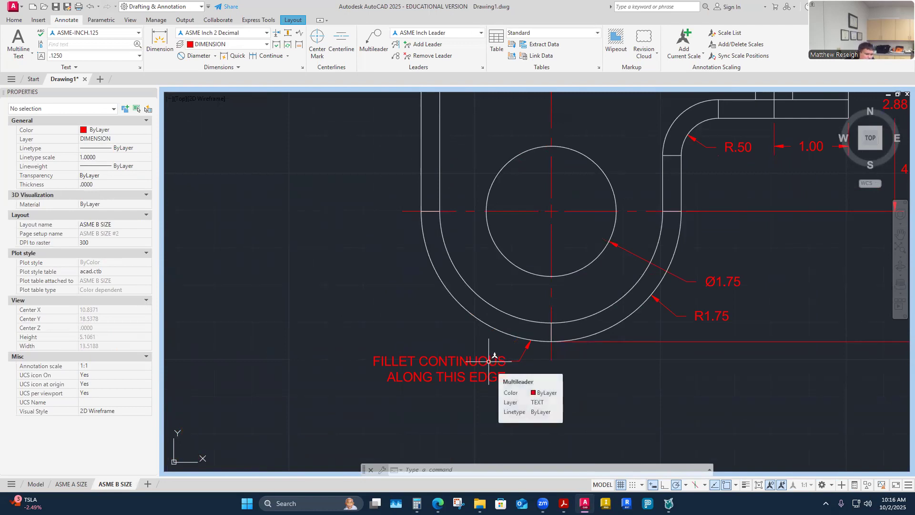
{"action": "scroll", "coordinate": [544, 370], "scroll_direction": "up", "scroll_amount": 2}
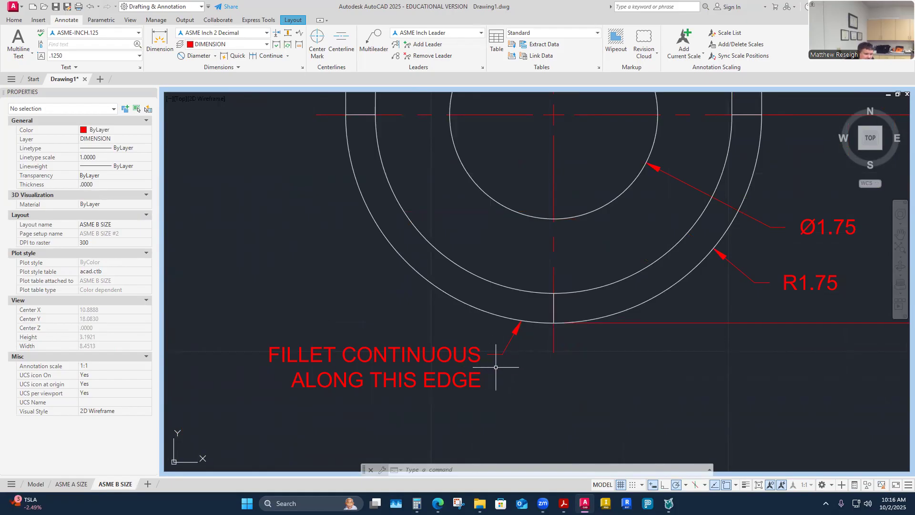
{"action": "left_click", "coordinate": [483, 68]}
{"action": "left_click", "coordinate": [666, 218]}
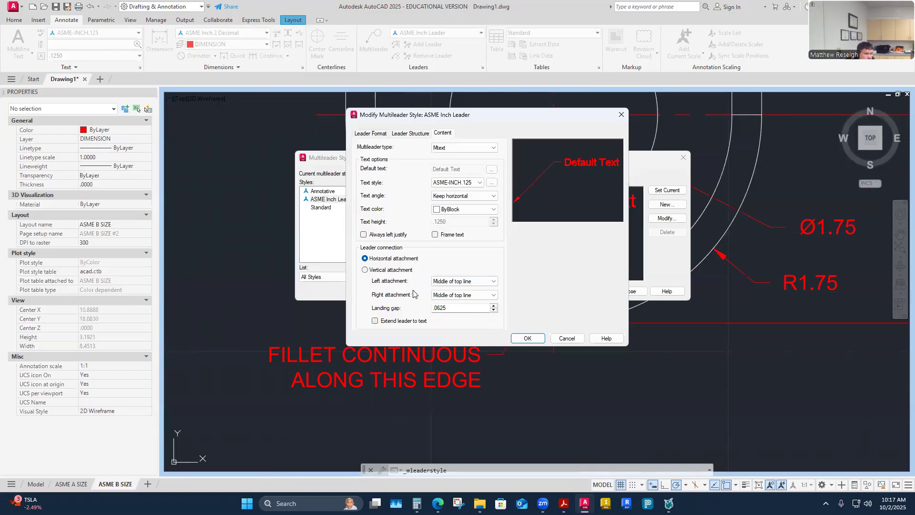
{"action": "left_click", "coordinate": [362, 135]}
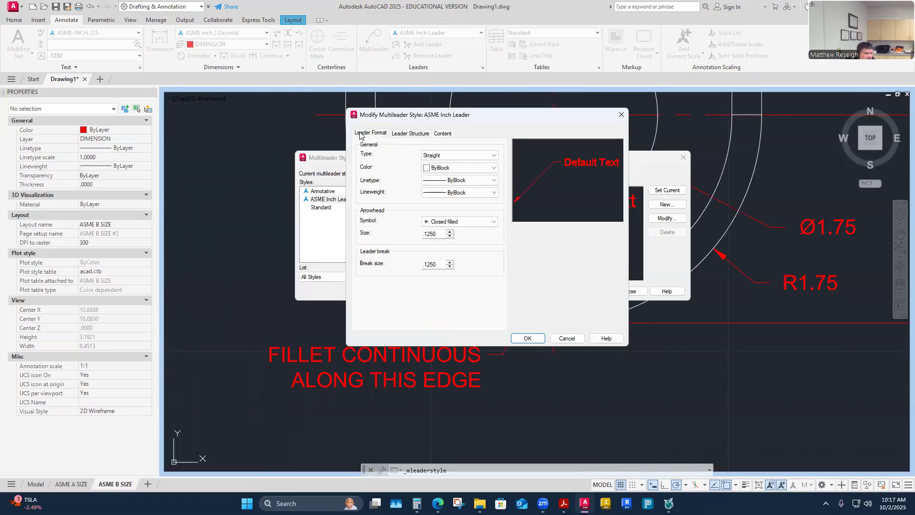
{"action": "left_click", "coordinate": [408, 134]}
{"action": "left_click", "coordinate": [442, 134]}
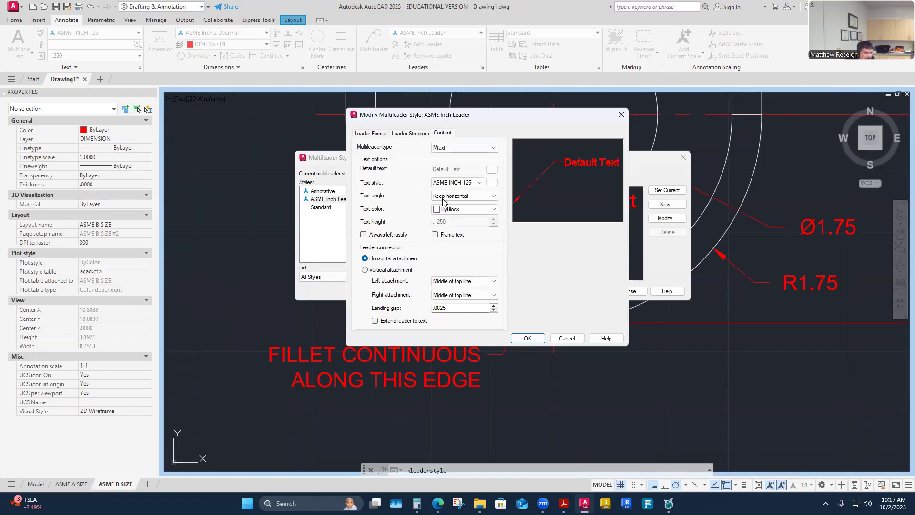
{"action": "left_click", "coordinate": [495, 281]}
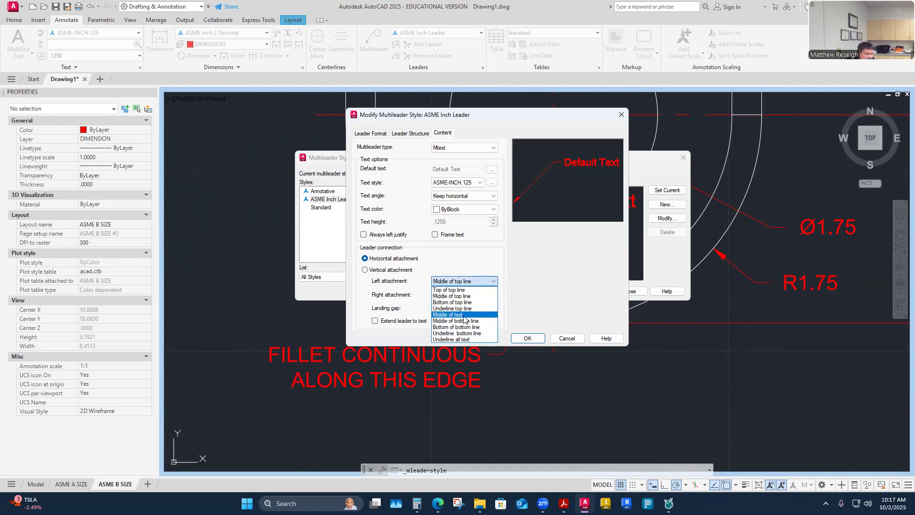
{"action": "left_click", "coordinate": [470, 316]}
{"action": "left_click", "coordinate": [494, 295]}
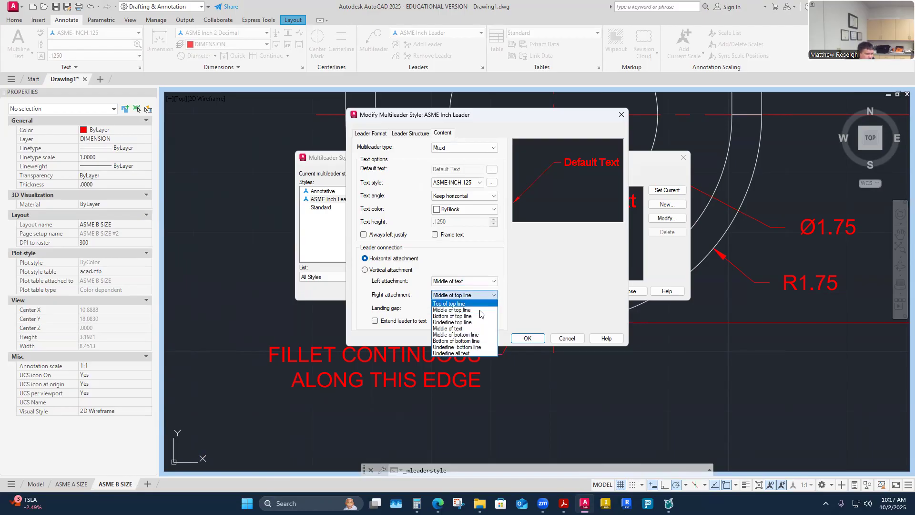
{"action": "left_click", "coordinate": [468, 329]}
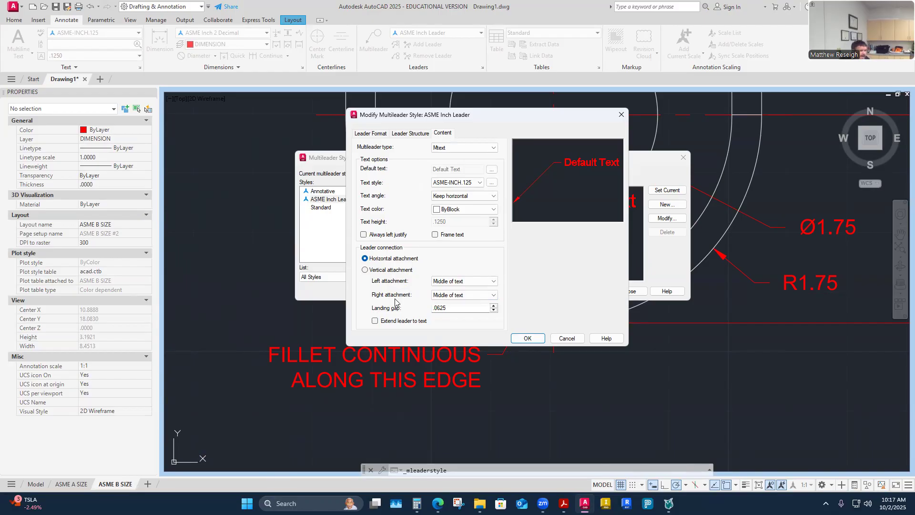
{"action": "left_click", "coordinate": [528, 339]}
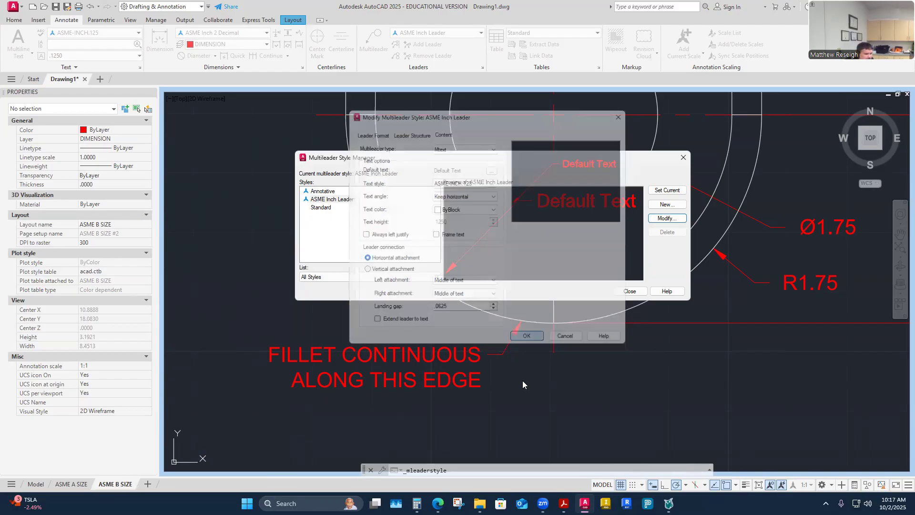
{"action": "left_click", "coordinate": [631, 291]}
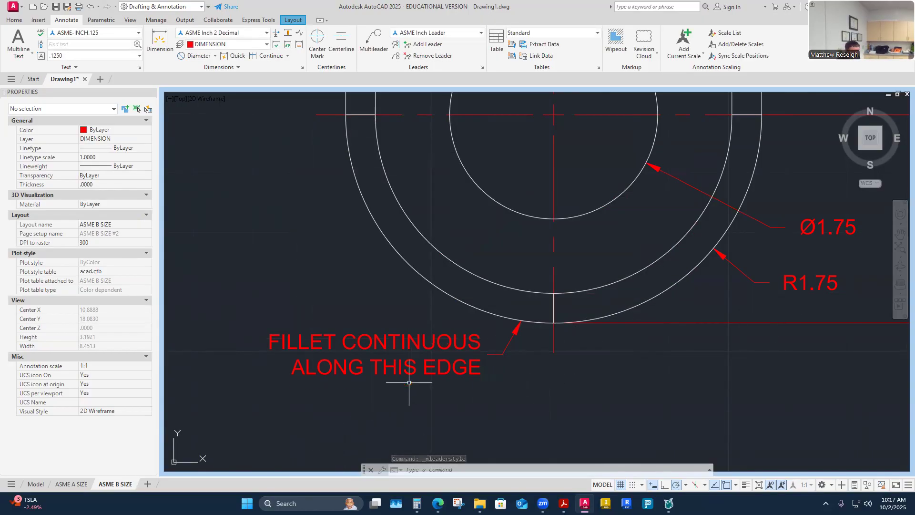
{"action": "scroll", "coordinate": [453, 350], "scroll_direction": "down", "scroll_amount": 6}
{"action": "scroll", "coordinate": [479, 279], "scroll_direction": "down", "scroll_amount": 2}
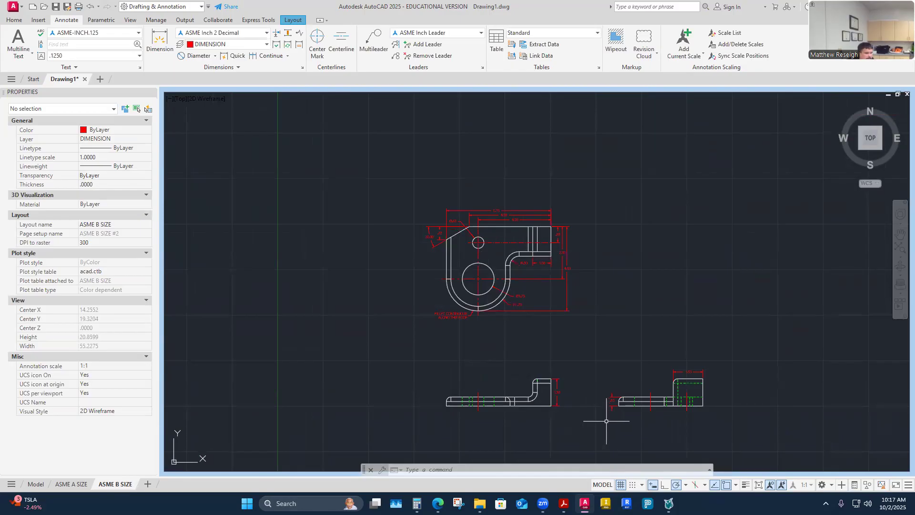
{"action": "scroll", "coordinate": [529, 267], "scroll_direction": "up", "scroll_amount": 2}
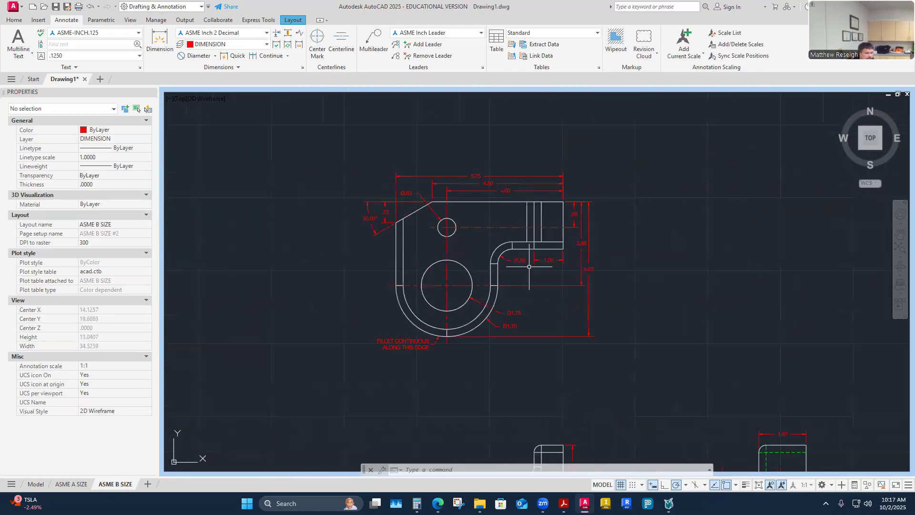
{"action": "scroll", "coordinate": [526, 343], "scroll_direction": "down", "scroll_amount": 2}
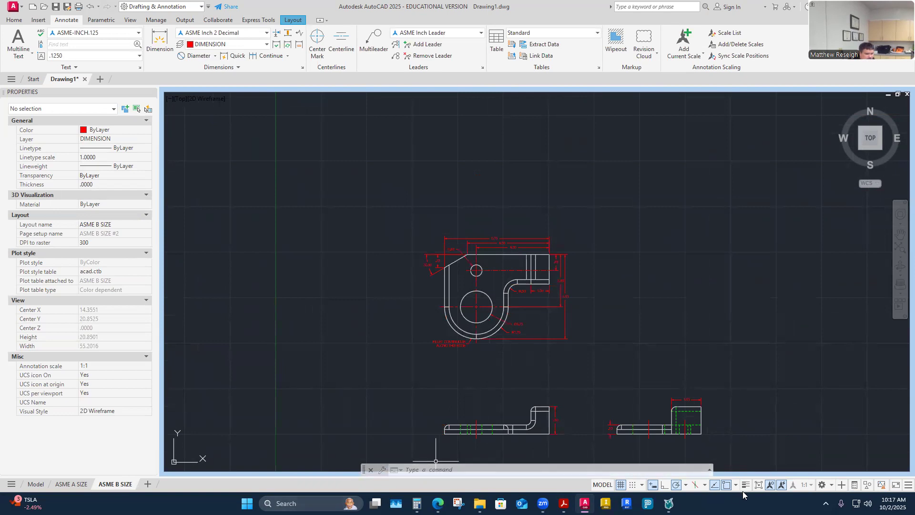
- Return to the full sheet and select the top viewport's frame
{"action": "left_click", "coordinate": [758, 486]}
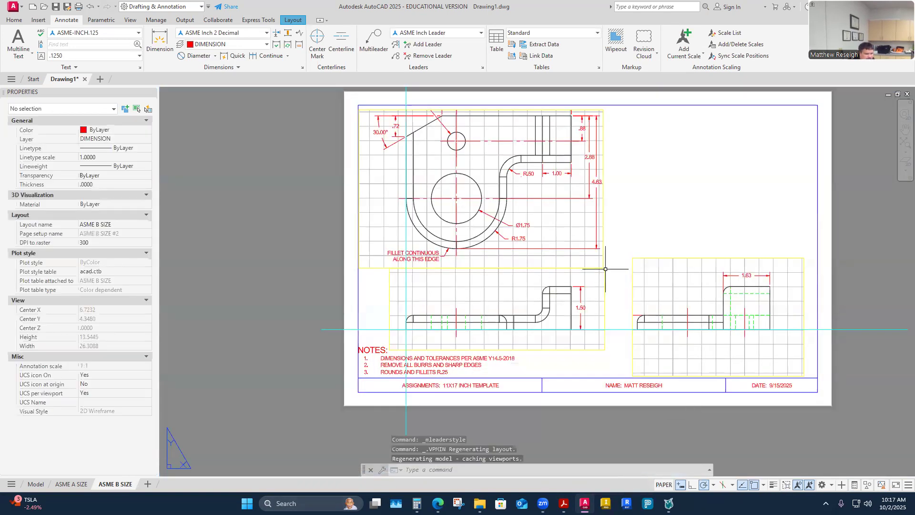
{"action": "double_click", "coordinate": [574, 232]}
{"action": "key", "text": "Escape"}
{"action": "key", "text": "Escape"}
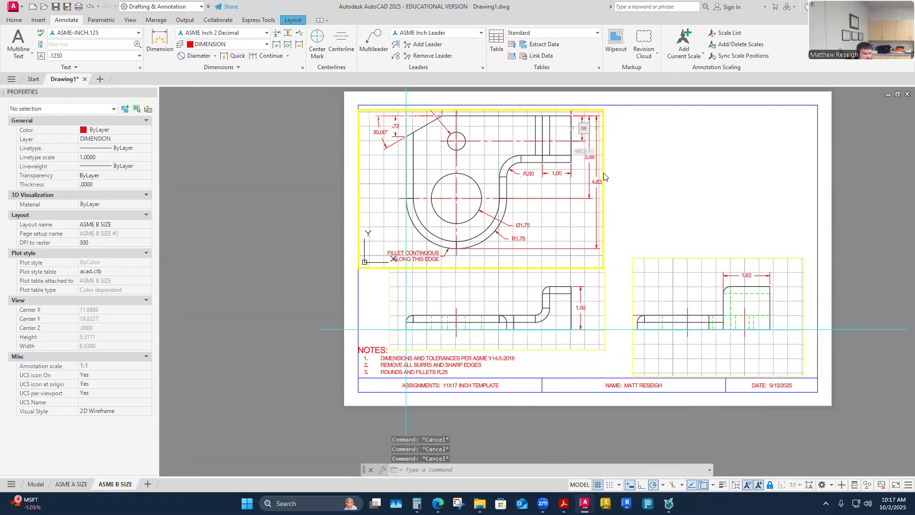
{"action": "double_click", "coordinate": [622, 172]}
{"action": "left_click", "coordinate": [603, 171]}
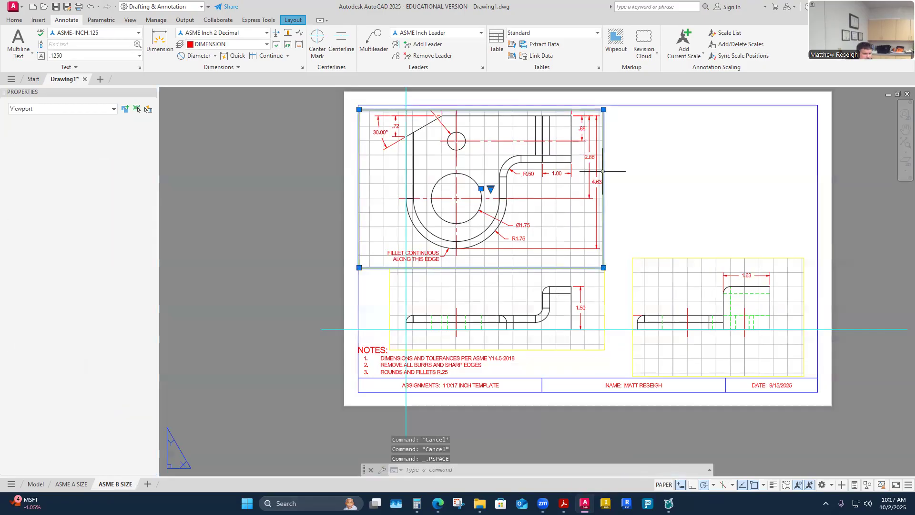
{"action": "left_click", "coordinate": [603, 109]}
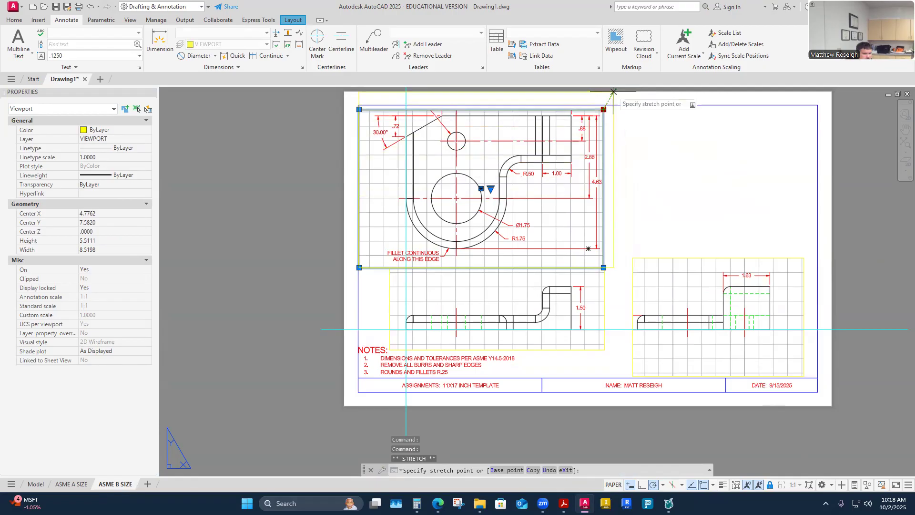
{"action": "key", "text": "Escape"}
{"action": "key", "text": "Escape"}
{"action": "scroll", "coordinate": [625, 120], "scroll_direction": "down", "scroll_amount": 3}
{"action": "scroll", "coordinate": [625, 120], "scroll_direction": "up", "scroll_amount": 2}
- Adjust the top viewport's top-right corner and lower its top edge
{"action": "left_click", "coordinate": [633, 214]}
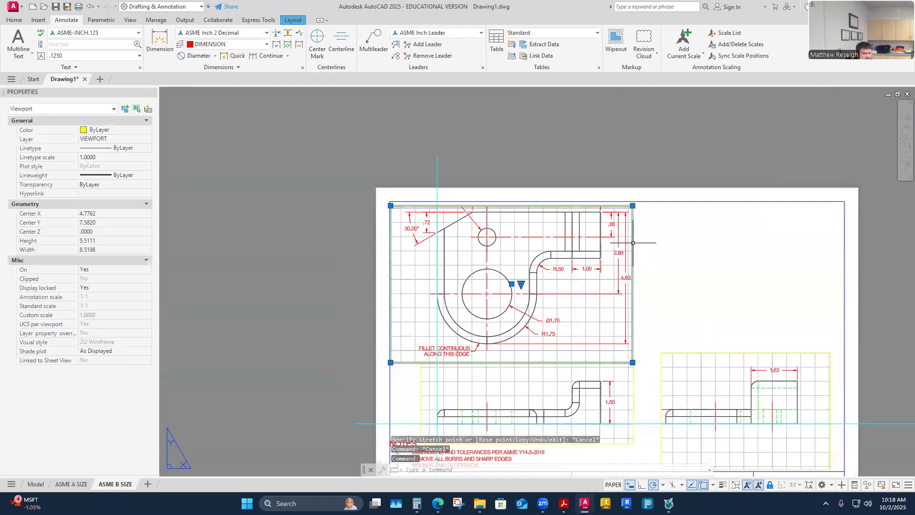
{"action": "left_click", "coordinate": [633, 206]}
{"action": "left_click", "coordinate": [645, 170]}
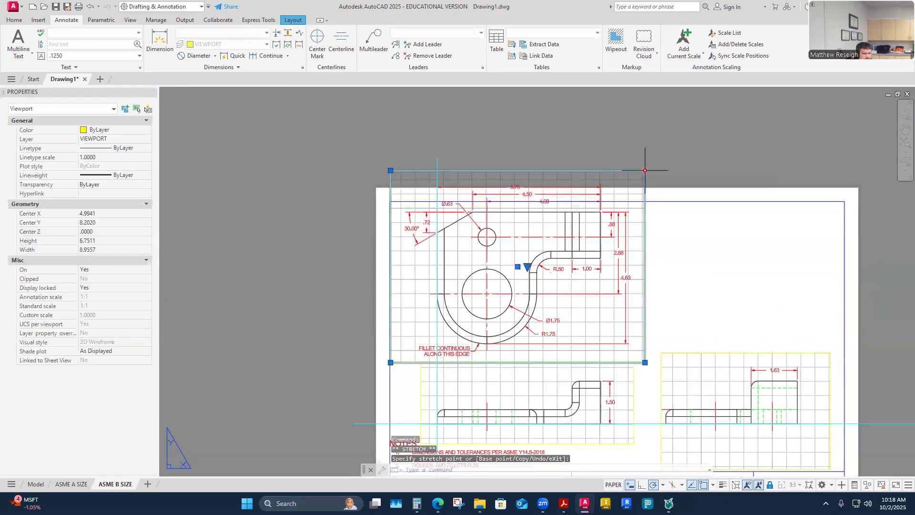
{"action": "scroll", "coordinate": [646, 170], "scroll_direction": "up", "scroll_amount": 2}
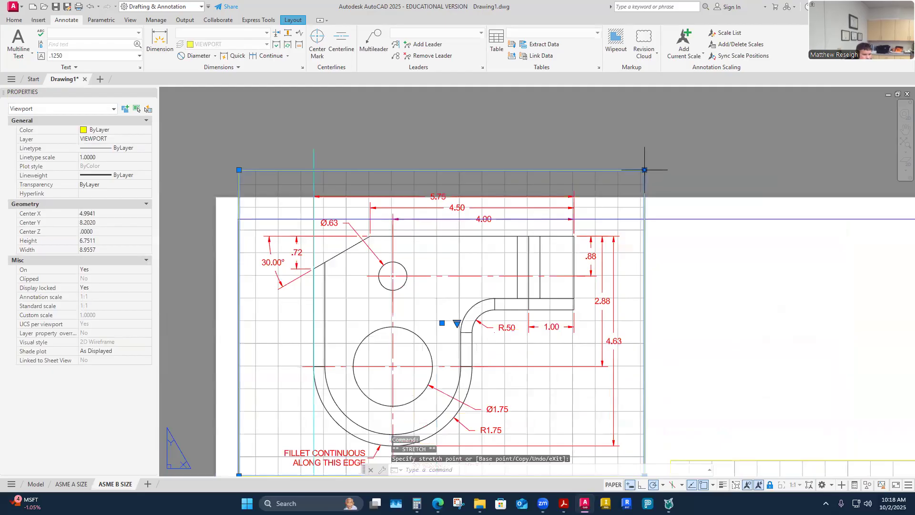
{"action": "left_click", "coordinate": [649, 182]}
{"action": "scroll", "coordinate": [625, 159], "scroll_direction": "down", "scroll_amount": 4}
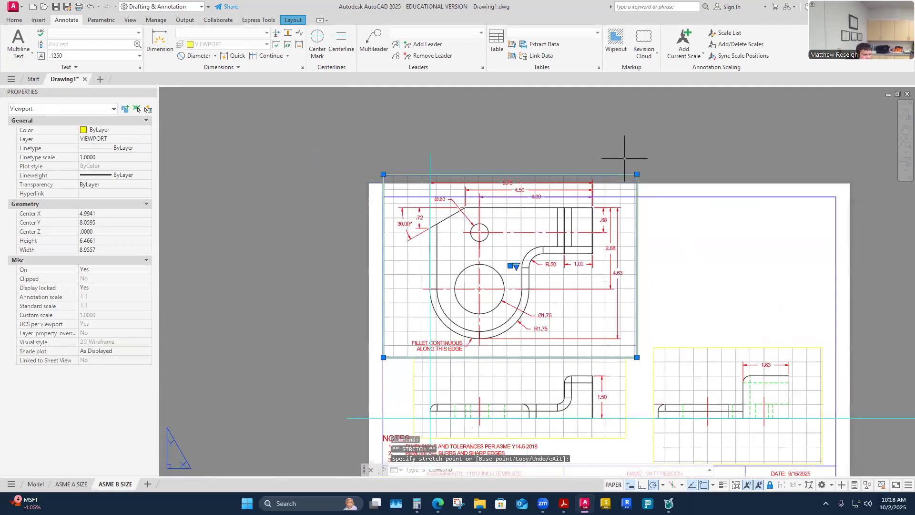
{"action": "scroll", "coordinate": [563, 202], "scroll_direction": "up", "scroll_amount": 2}
- Pull the top viewport's left and right edges inward to about 8.23 by 6.47
{"action": "left_click", "coordinate": [431, 147]}
{"action": "scroll", "coordinate": [491, 317], "scroll_direction": "up", "scroll_amount": 2}
{"action": "scroll", "coordinate": [491, 317], "scroll_direction": "down", "scroll_amount": 2}
{"action": "scroll", "coordinate": [688, 327], "scroll_direction": "up", "scroll_amount": 2}
{"action": "scroll", "coordinate": [687, 328], "scroll_direction": "down", "scroll_amount": 4}
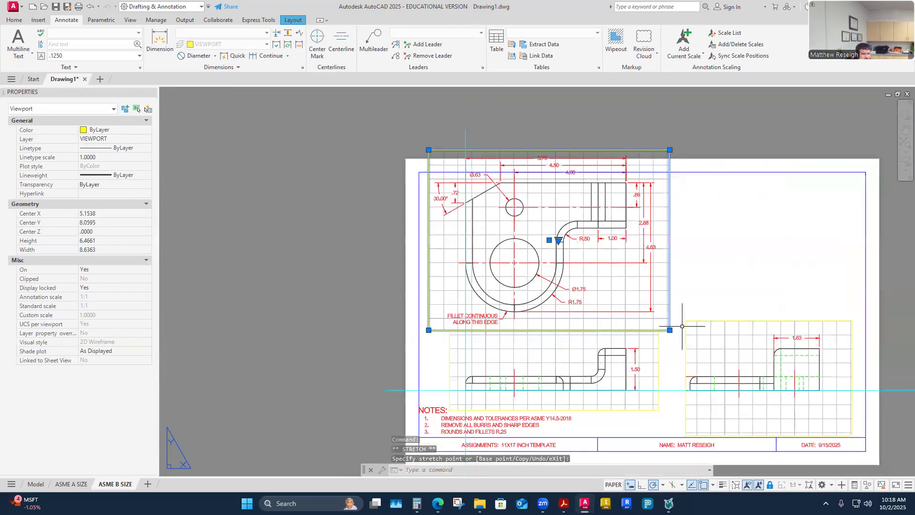
{"action": "scroll", "coordinate": [675, 331], "scroll_direction": "up", "scroll_amount": 4}
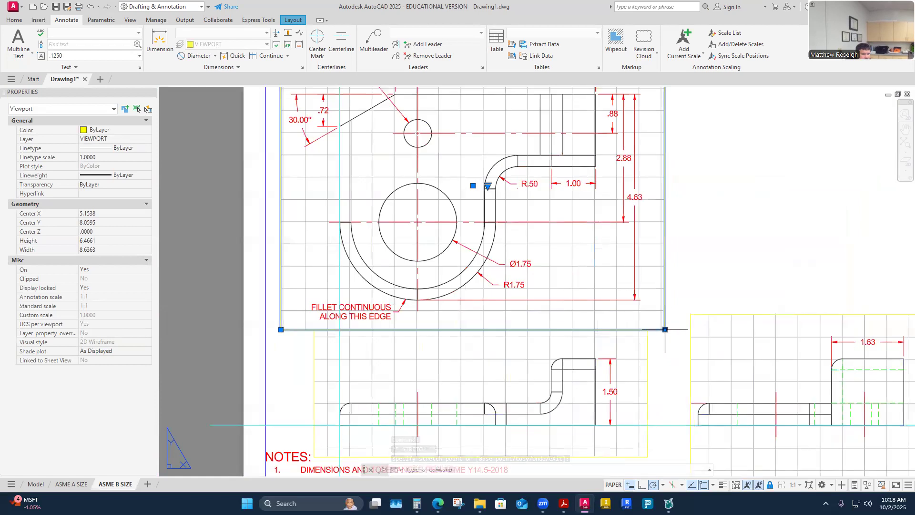
{"action": "left_click", "coordinate": [649, 330]}
{"action": "scroll", "coordinate": [675, 305], "scroll_direction": "down", "scroll_amount": 2}
{"action": "left_click", "coordinate": [675, 306]}
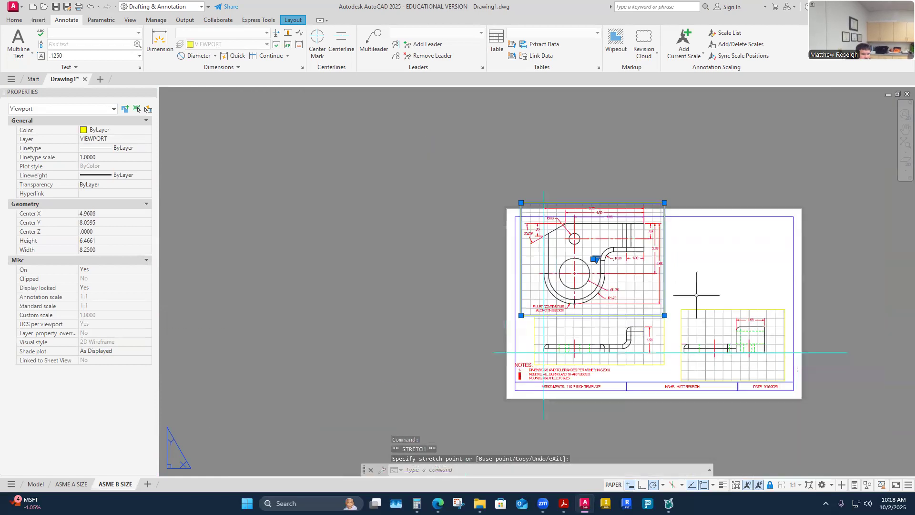
{"action": "key", "text": "Escape"}
{"action": "key", "text": "Escape"}
{"action": "scroll", "coordinate": [687, 301], "scroll_direction": "down", "scroll_amount": 6}
{"action": "scroll", "coordinate": [690, 294], "scroll_direction": "up", "scroll_amount": 6}
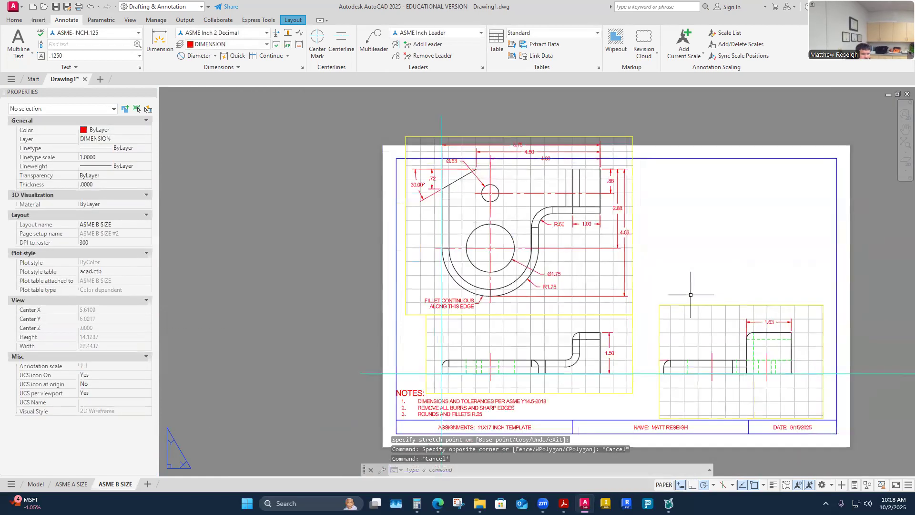
{"action": "left_click", "coordinate": [654, 288]}
- Move the 1.50 view's viewport off the sheet to the left and lower the upper viewport
{"action": "key", "text": "Escape"}
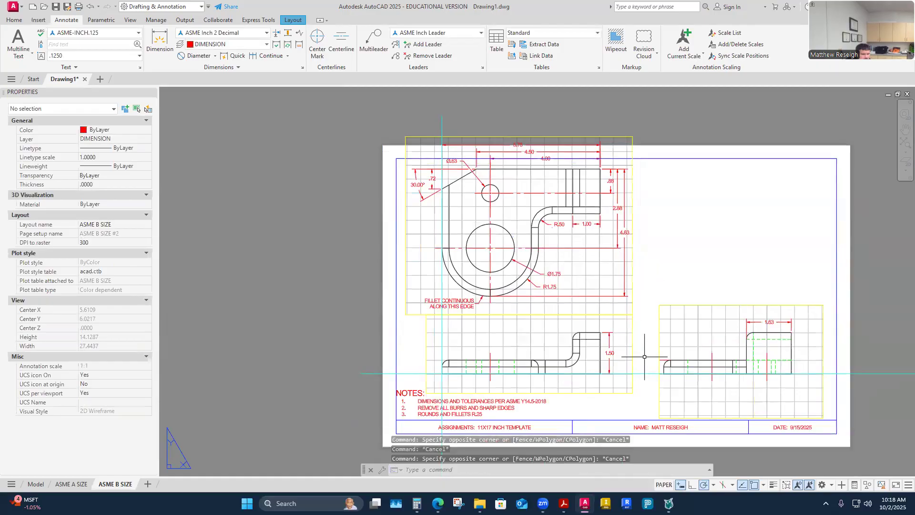
{"action": "left_click", "coordinate": [633, 357]}
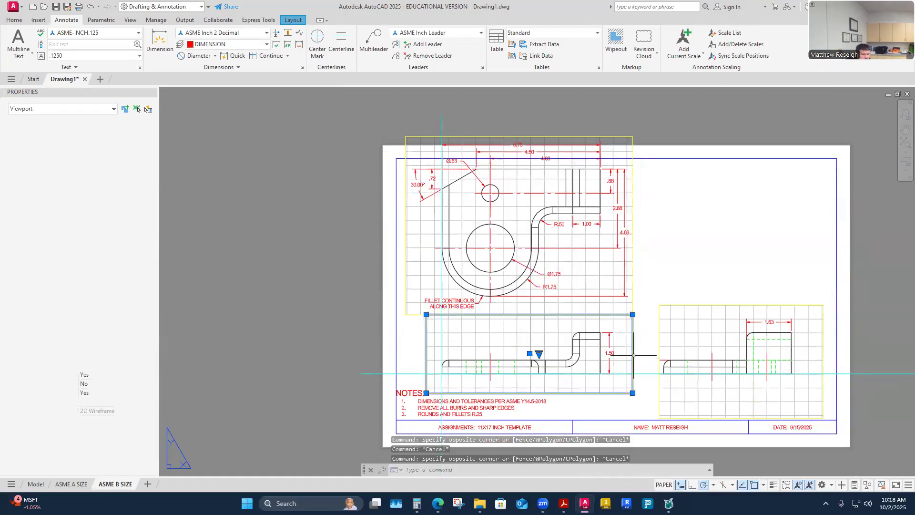
{"action": "left_click", "coordinate": [530, 354]}
{"action": "left_click", "coordinate": [534, 359]}
{"action": "key", "text": "Escape"}
{"action": "left_click", "coordinate": [554, 314]}
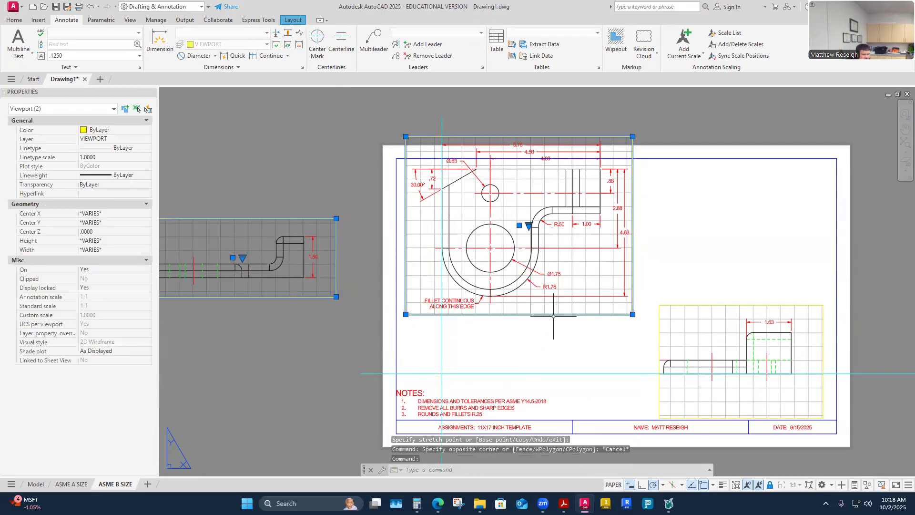
{"action": "left_click", "coordinate": [519, 225]}
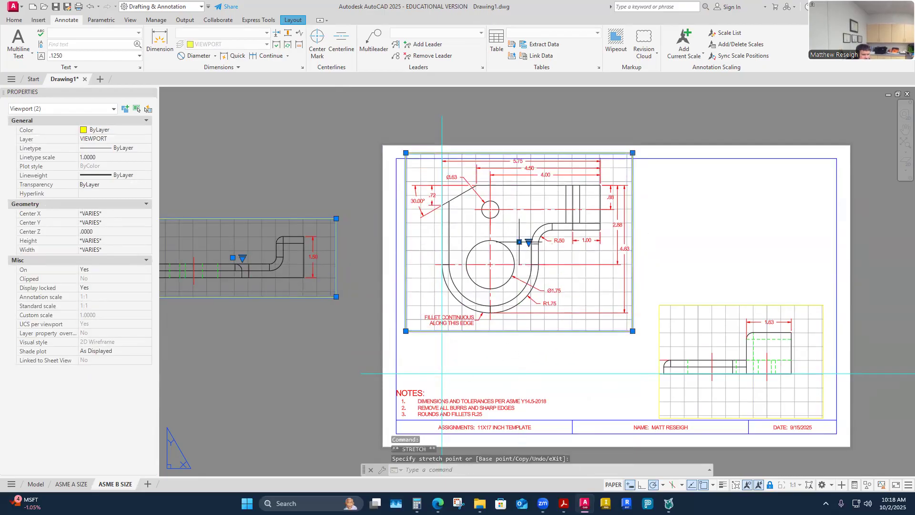
{"action": "scroll", "coordinate": [531, 158], "scroll_direction": "up", "scroll_amount": 2}
{"action": "middle_click_drag", "start_coordinate": [524, 180], "coordinate": [521, 129]}
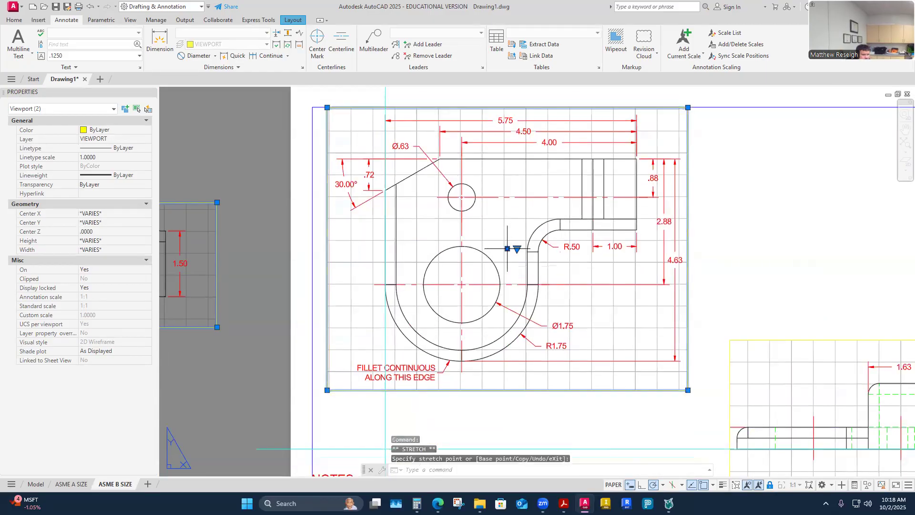
{"action": "key", "text": "Escape"}
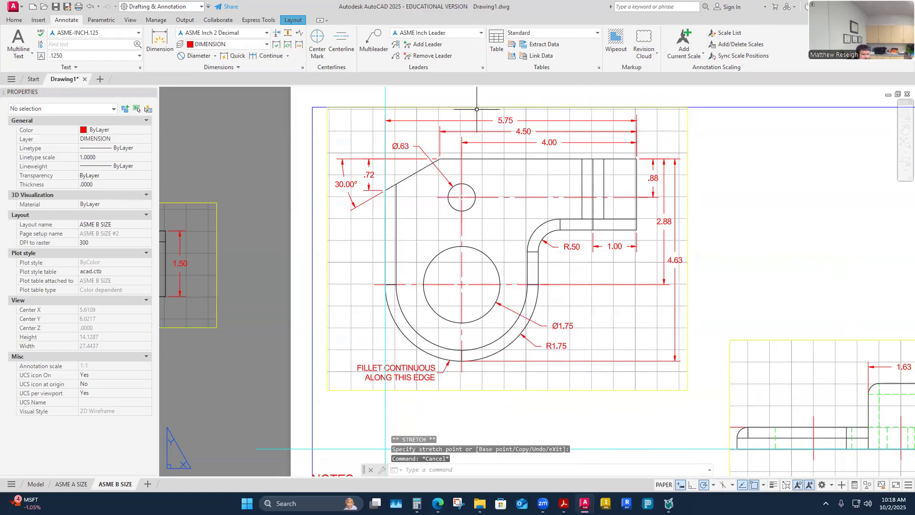
- Select and inspect the cyan horizontal construction line below the views
{"action": "scroll", "coordinate": [385, 269], "scroll_direction": "up", "scroll_amount": 5}
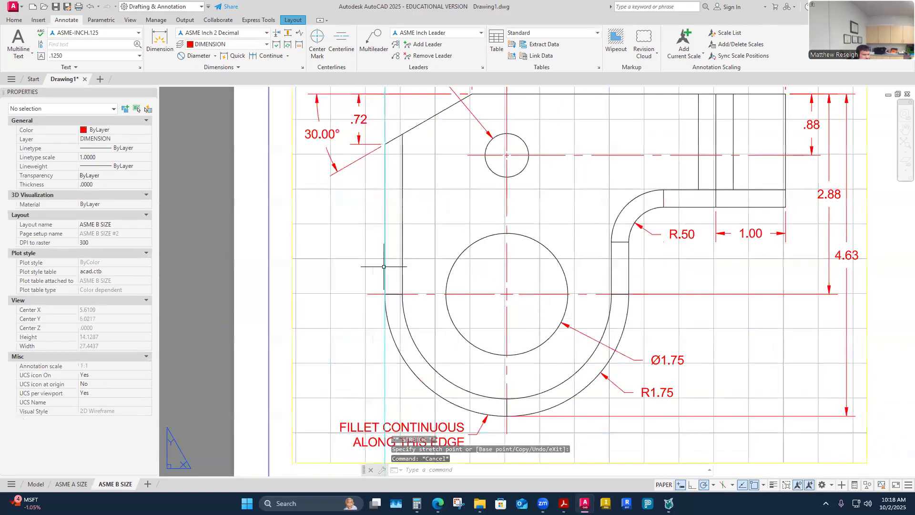
{"action": "left_click", "coordinate": [386, 269]}
{"action": "key", "text": "Escape"}
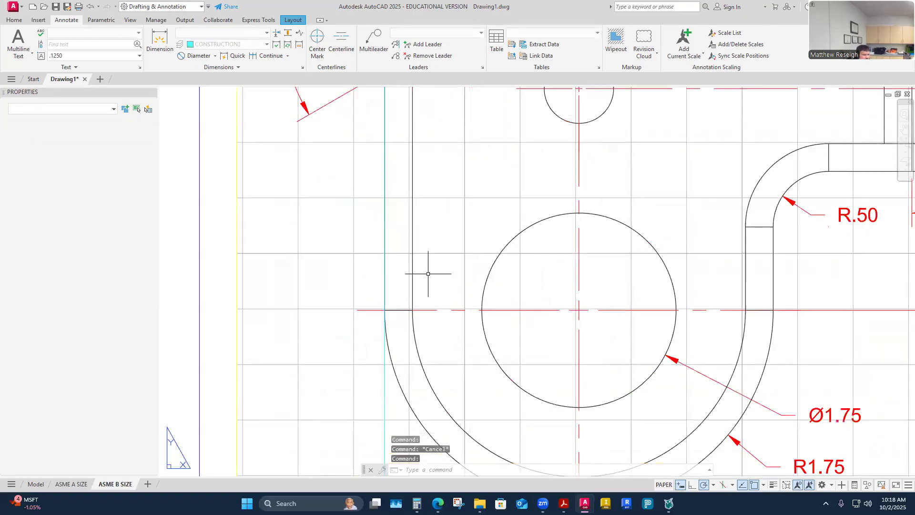
{"action": "scroll", "coordinate": [435, 253], "scroll_direction": "down", "scroll_amount": 2}
{"action": "scroll", "coordinate": [435, 253], "scroll_direction": "down", "scroll_amount": 5}
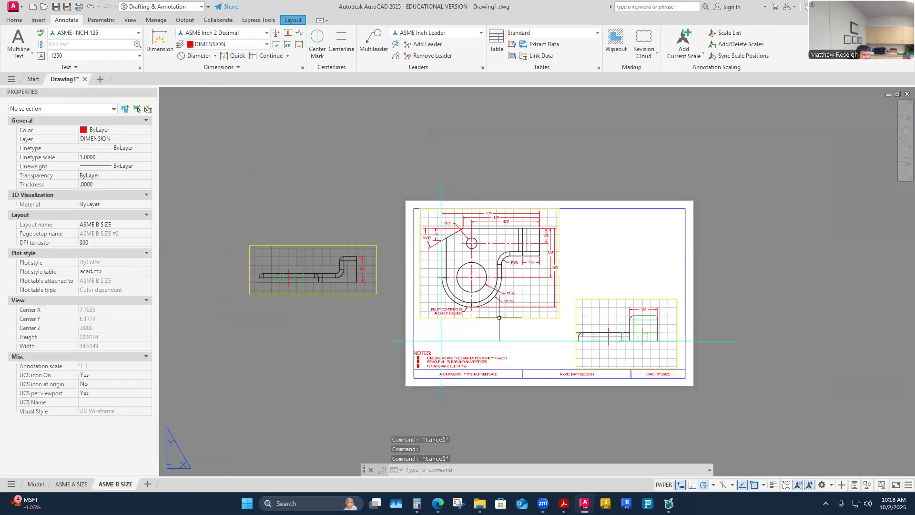
{"action": "scroll", "coordinate": [499, 317], "scroll_direction": "up", "scroll_amount": 4}
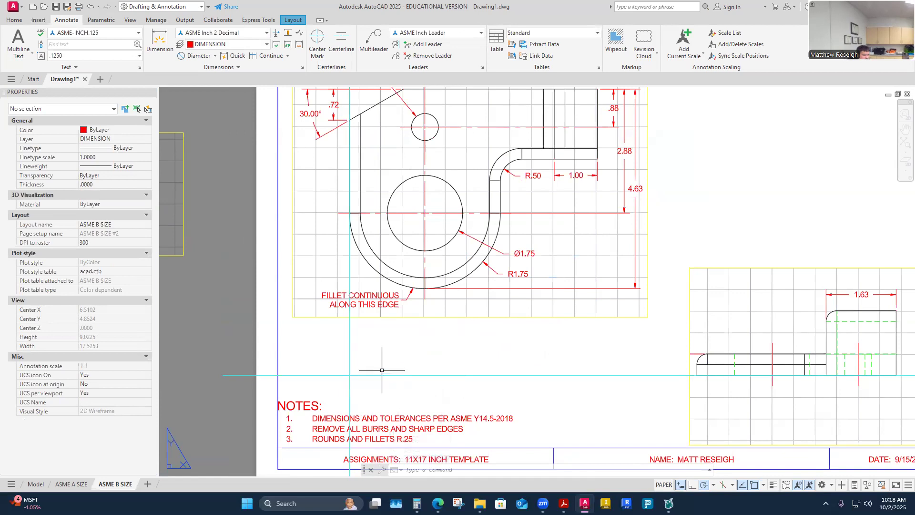
{"action": "scroll", "coordinate": [381, 375], "scroll_direction": "down", "scroll_amount": 4}
{"action": "scroll", "coordinate": [424, 370], "scroll_direction": "up", "scroll_amount": 4}
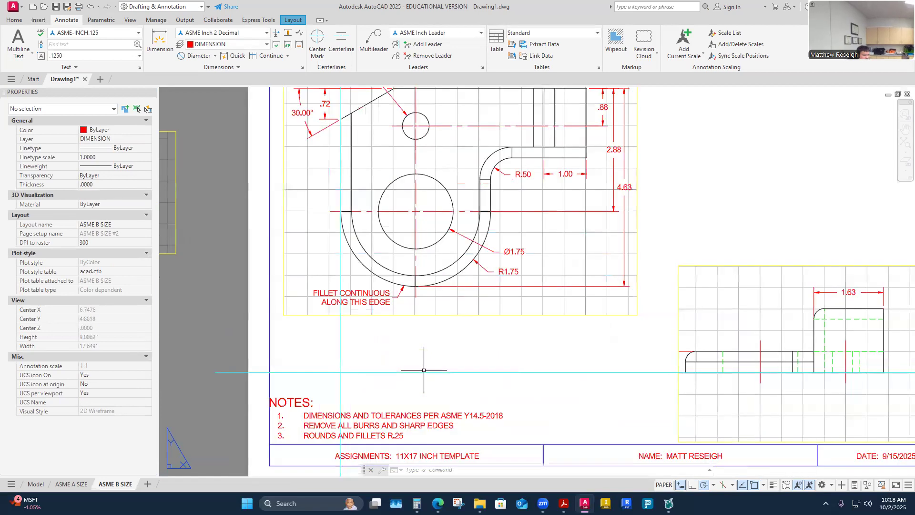
{"action": "left_click", "coordinate": [414, 372]}
{"action": "key", "text": "Escape"}
{"action": "key", "text": "Escape"}
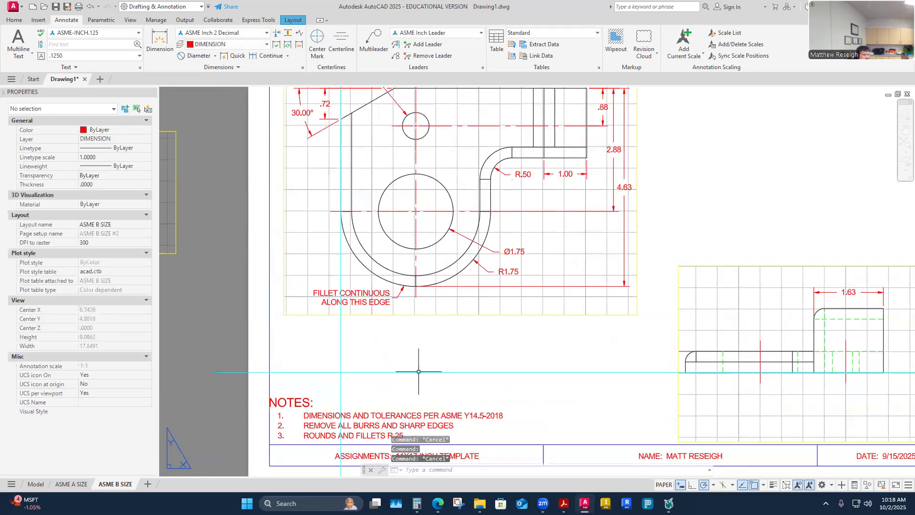
{"action": "left_click", "coordinate": [14, 20]}
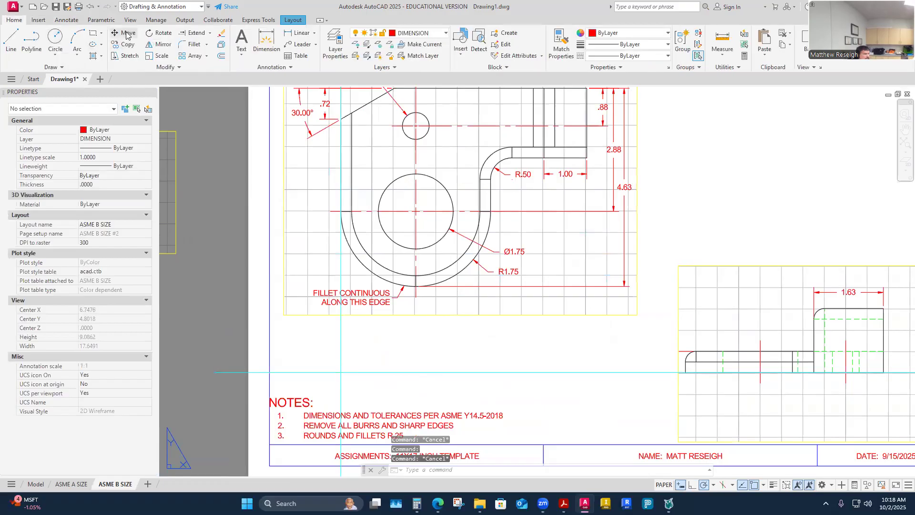
- Move the cyan horizontal construction line slightly lower with MOVE
{"action": "left_click", "coordinate": [125, 33]}
{"action": "left_click", "coordinate": [414, 372]}
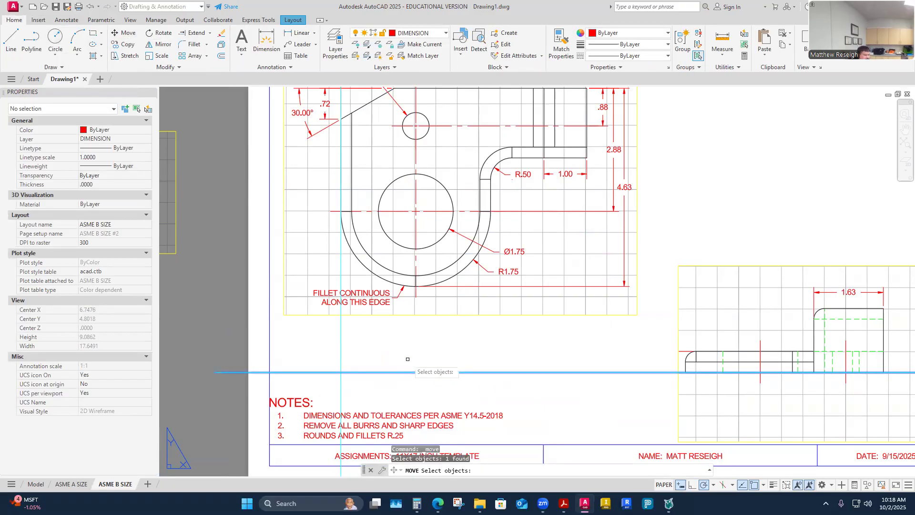
{"action": "key", "text": "Return"}
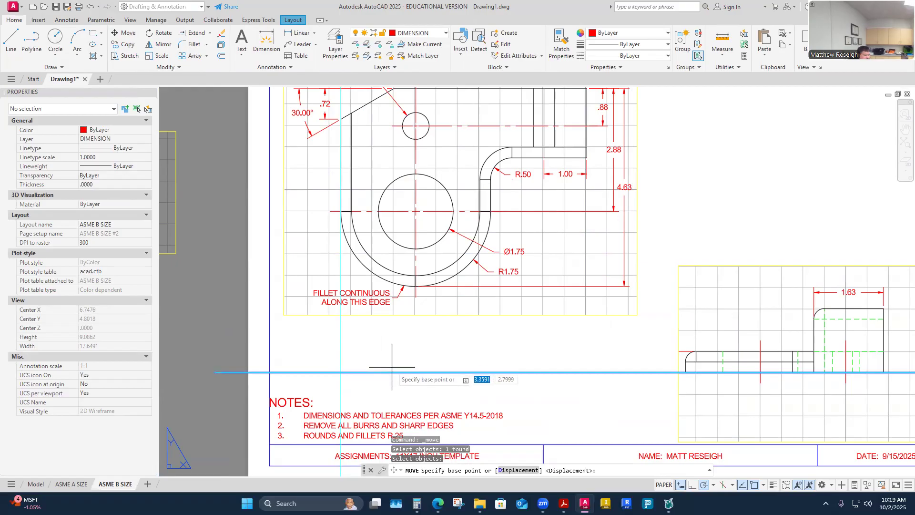
{"action": "left_click", "coordinate": [341, 372]}
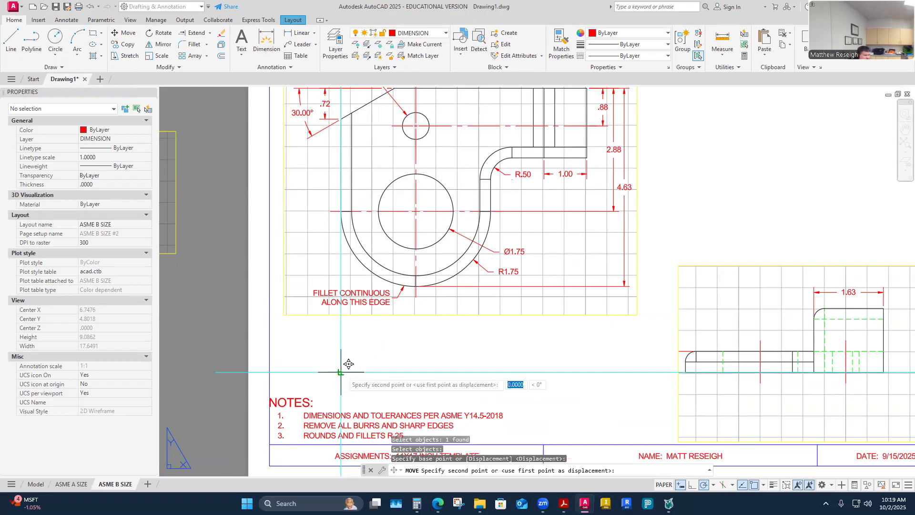
{"action": "left_click", "coordinate": [341, 384]}
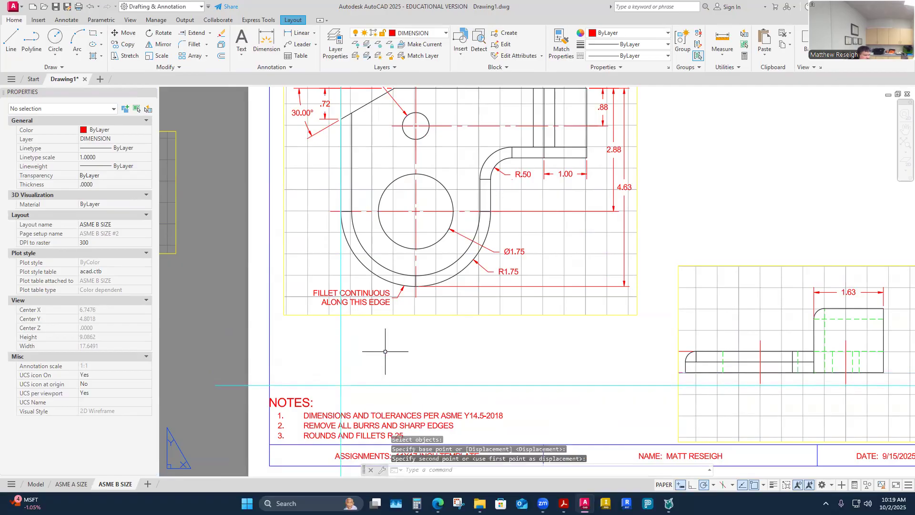
{"action": "key", "text": "Escape"}
- Select the front view's viewport frame near the off-sheet view
{"action": "scroll", "coordinate": [392, 345], "scroll_direction": "down", "scroll_amount": 5}
{"action": "scroll", "coordinate": [382, 343], "scroll_direction": "up", "scroll_amount": 2}
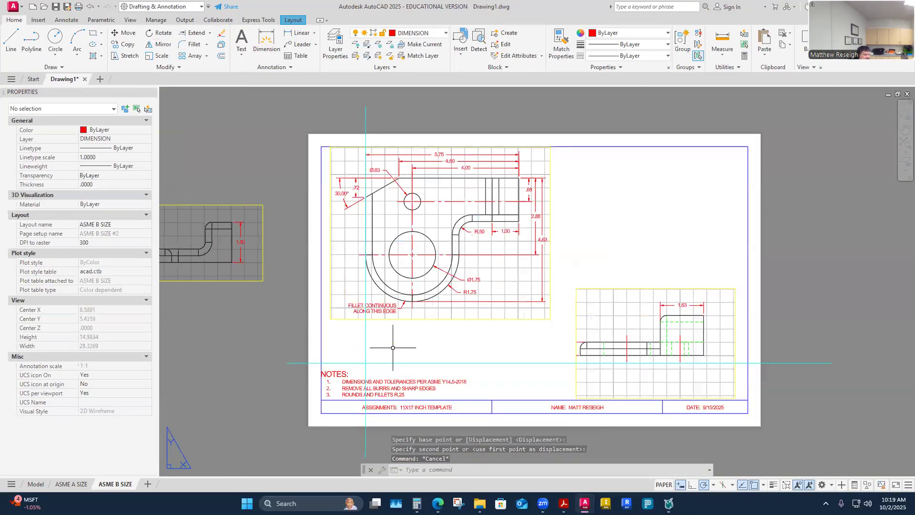
{"action": "scroll", "coordinate": [334, 339], "scroll_direction": "down", "scroll_amount": 5}
{"action": "scroll", "coordinate": [291, 329], "scroll_direction": "up", "scroll_amount": 4}
{"action": "left_click", "coordinate": [124, 34]}
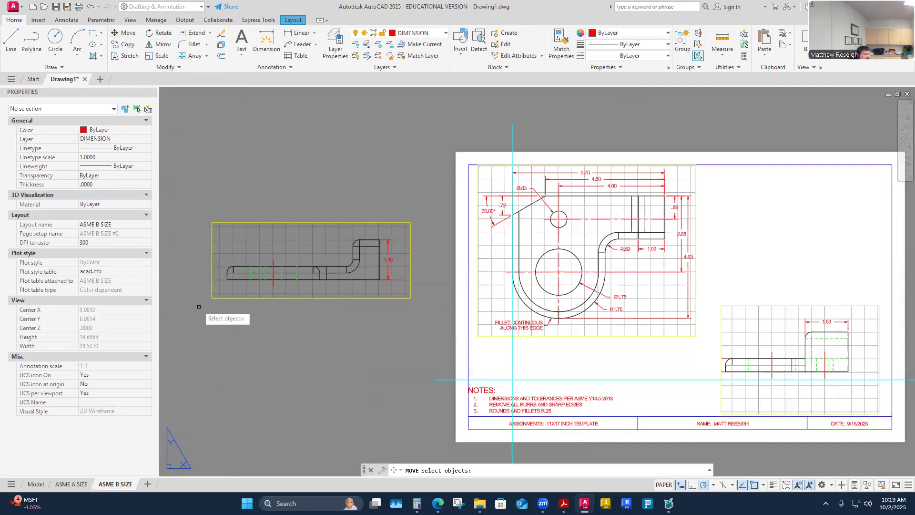
{"action": "key", "text": "Escape"}
{"action": "key", "text": "Escape"}
{"action": "scroll", "coordinate": [368, 300], "scroll_direction": "up", "scroll_amount": 2}
{"action": "left_click", "coordinate": [373, 296]}
{"action": "key", "text": "Escape"}
{"action": "left_click", "coordinate": [373, 296]}
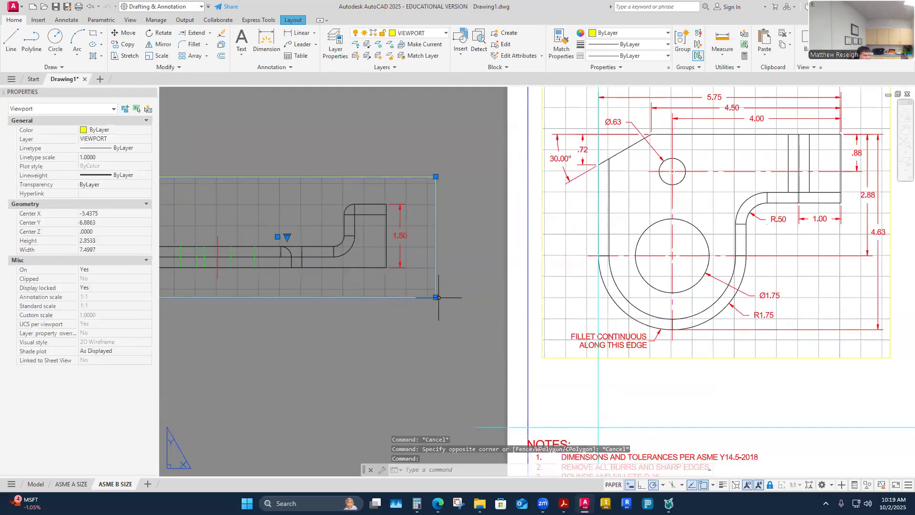
- Shrink the front view's viewport with its corner and top-edge grips to frame the part
{"action": "left_click", "coordinate": [436, 297]}
{"action": "left_click", "coordinate": [418, 287]}
{"action": "scroll", "coordinate": [413, 320], "scroll_direction": "down", "scroll_amount": 2}
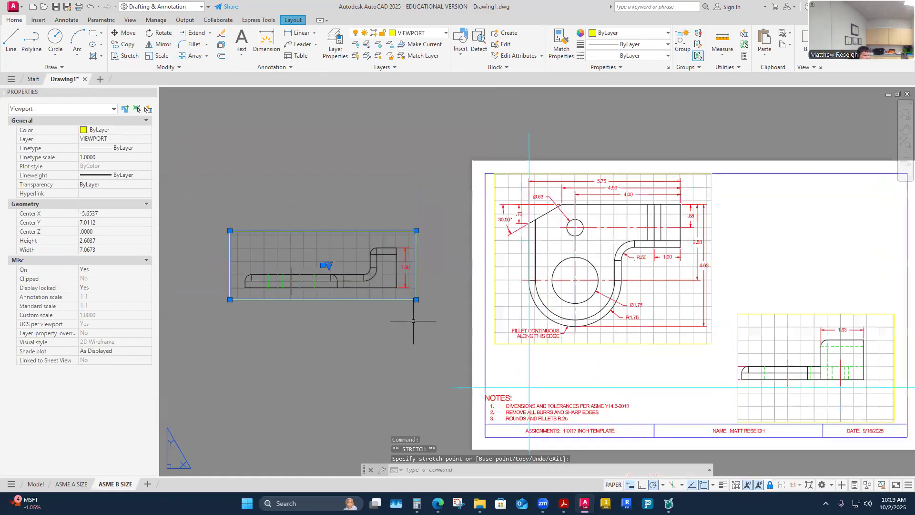
{"action": "scroll", "coordinate": [283, 312], "scroll_direction": "up", "scroll_amount": 2}
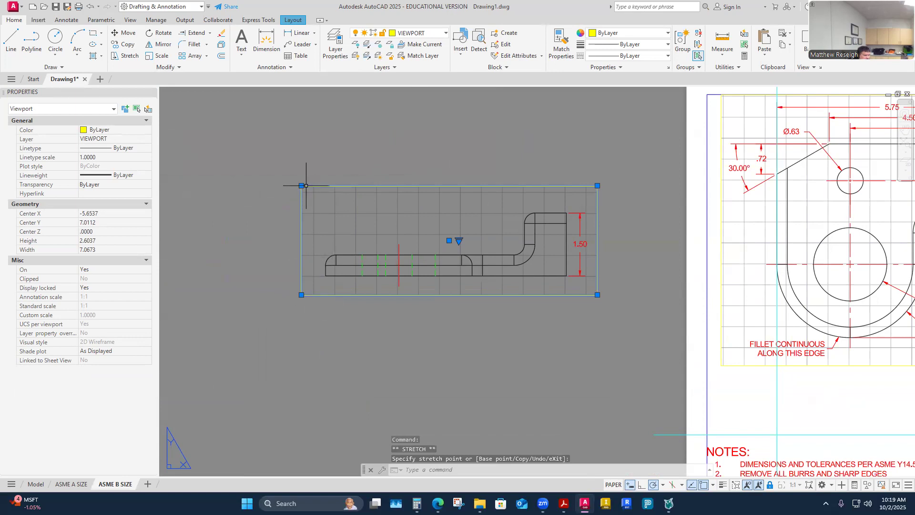
{"action": "left_click", "coordinate": [303, 203]}
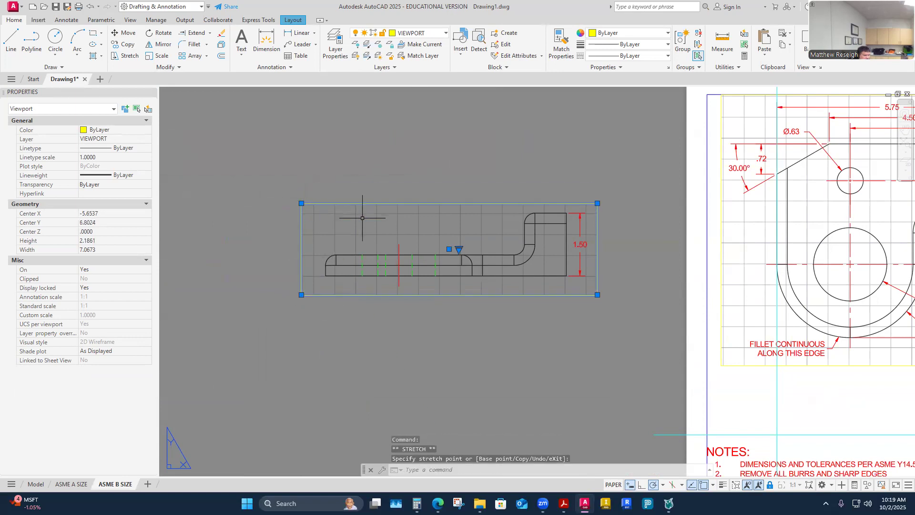
{"action": "key", "text": "Escape"}
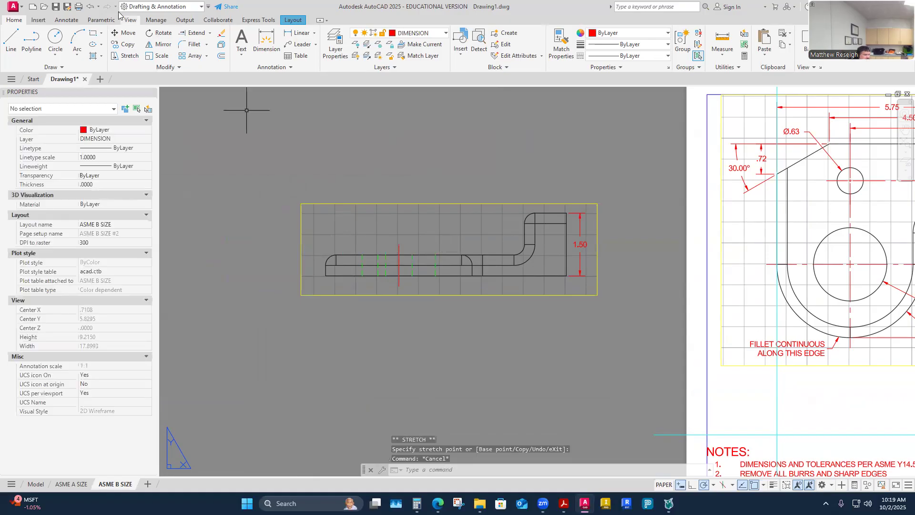
- Move the front view's viewport directly beneath the top view, above NOTES
{"action": "left_click", "coordinate": [124, 32]}
{"action": "left_click", "coordinate": [353, 295]}
{"action": "key", "text": "Return"}
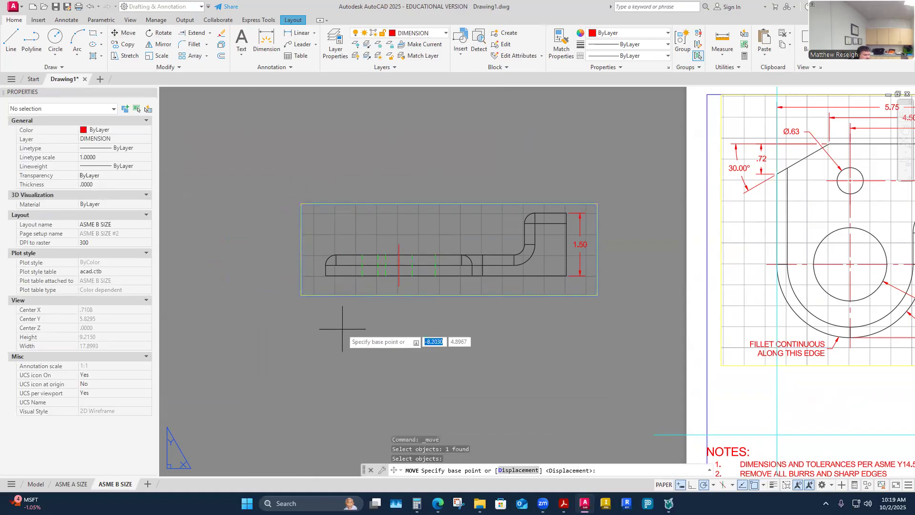
{"action": "left_click", "coordinate": [326, 276]}
{"action": "scroll", "coordinate": [317, 295], "scroll_direction": "down", "scroll_amount": 2}
{"action": "scroll", "coordinate": [574, 335], "scroll_direction": "up", "scroll_amount": 4}
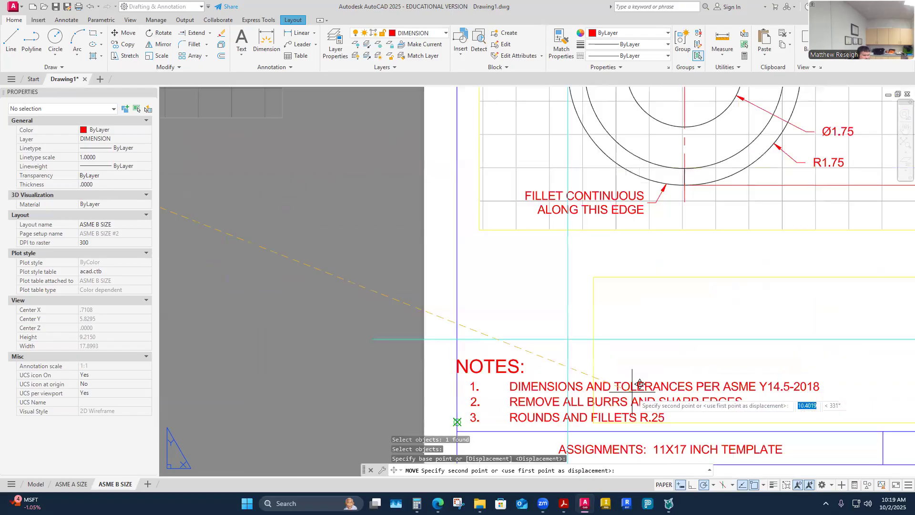
{"action": "left_click", "coordinate": [574, 336]}
{"action": "scroll", "coordinate": [491, 330], "scroll_direction": "down", "scroll_amount": 2}
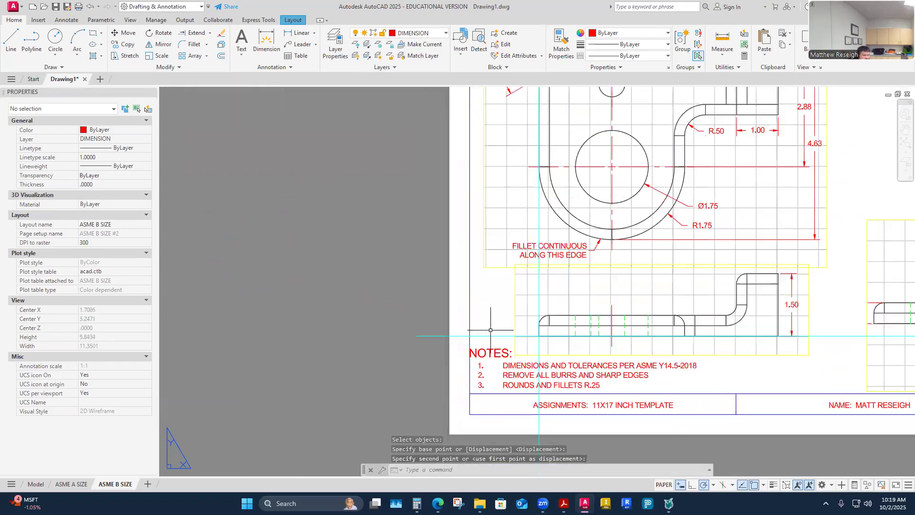
{"action": "scroll", "coordinate": [490, 330], "scroll_direction": "down", "scroll_amount": 2}
{"action": "scroll", "coordinate": [734, 382], "scroll_direction": "up", "scroll_amount": 2}
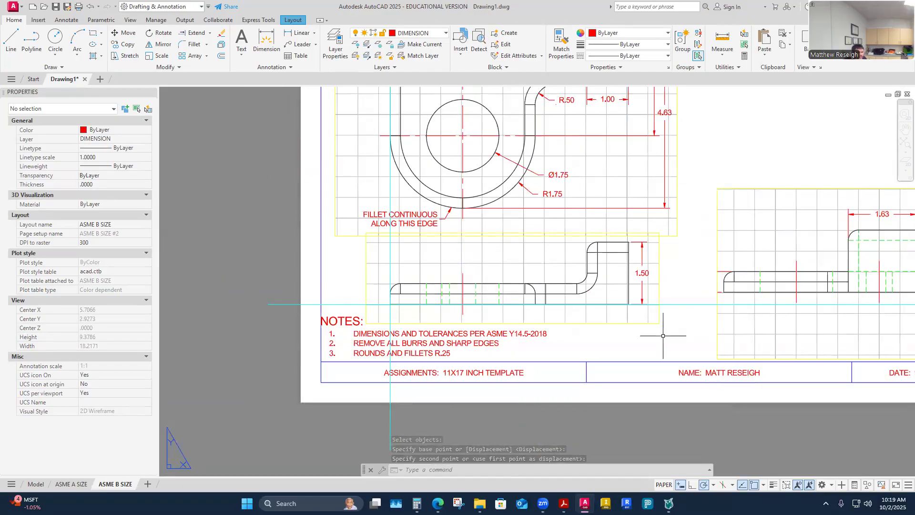
- Turn off the grid inside the front view's viewport
{"action": "double_click", "coordinate": [556, 268]}
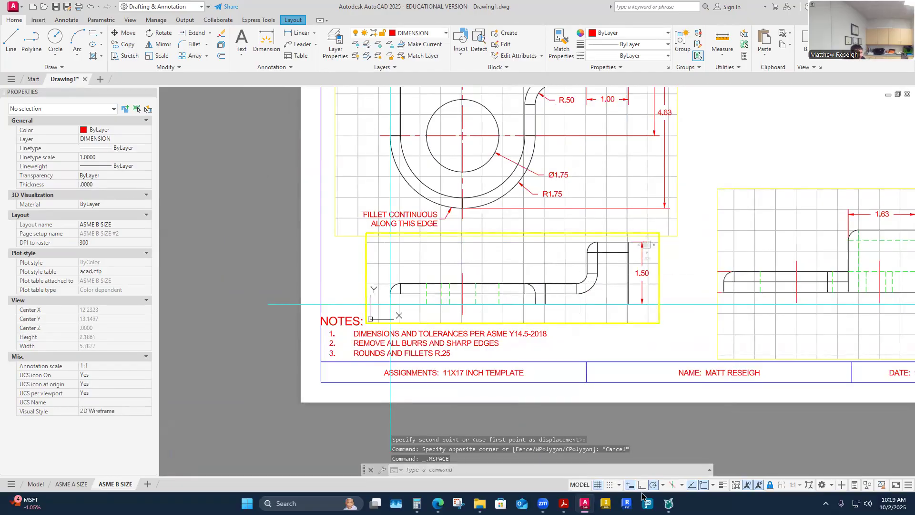
{"action": "left_click", "coordinate": [602, 485]}
{"action": "left_click", "coordinate": [609, 194]}
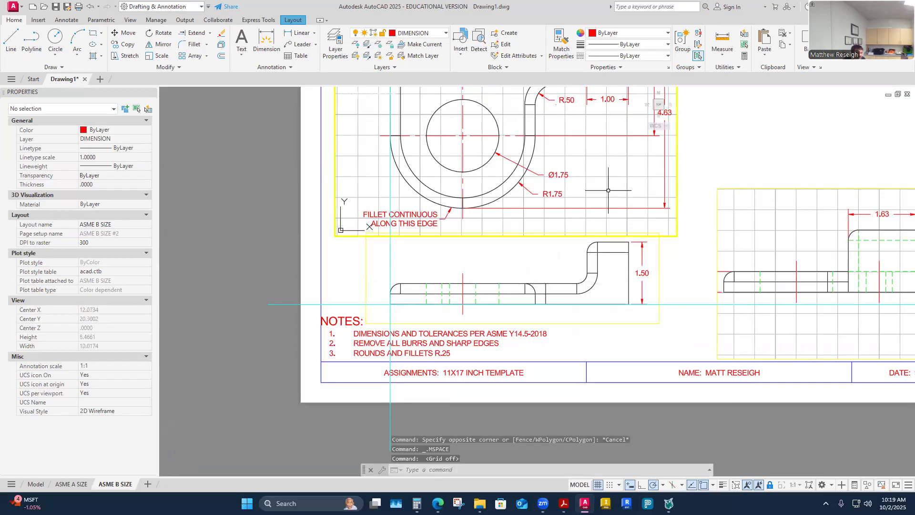
{"action": "left_click", "coordinate": [606, 192]}
{"action": "key", "text": "Escape"}
{"action": "key", "text": "Escape"}
{"action": "left_click", "coordinate": [609, 188]}
{"action": "key", "text": "Escape"}
{"action": "left_click", "coordinate": [587, 188]}
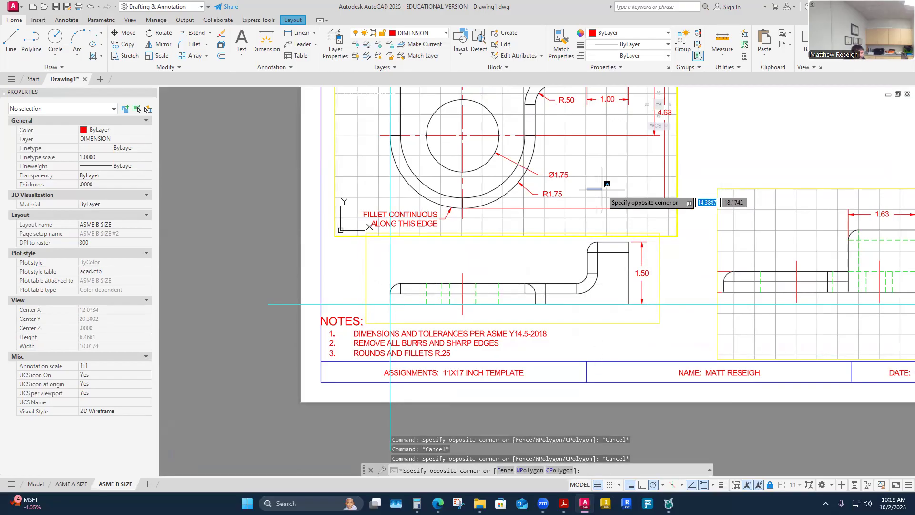
{"action": "key", "text": "Escape"}
- Return to paper space and activate the top view's viewport
{"action": "double_click", "coordinate": [700, 168]}
{"action": "scroll", "coordinate": [696, 181], "scroll_direction": "down", "scroll_amount": 4}
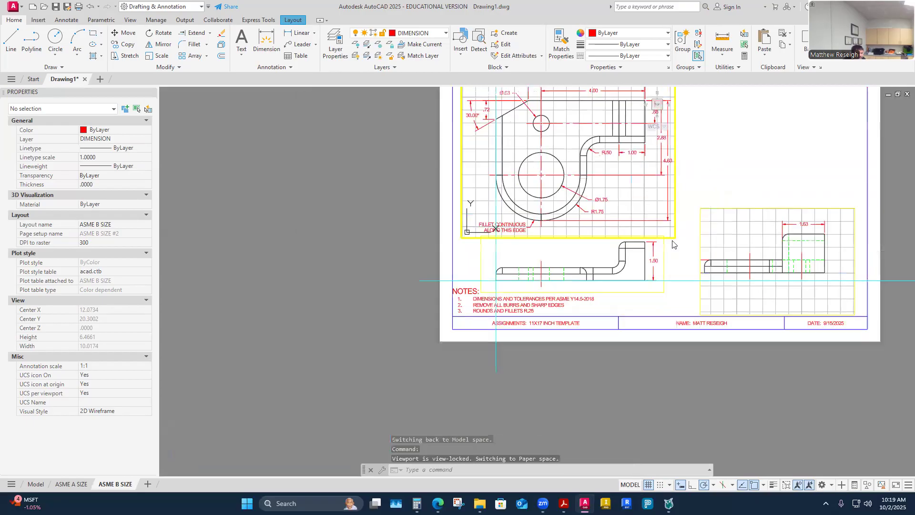
{"action": "scroll", "coordinate": [684, 194], "scroll_direction": "up", "scroll_amount": 4}
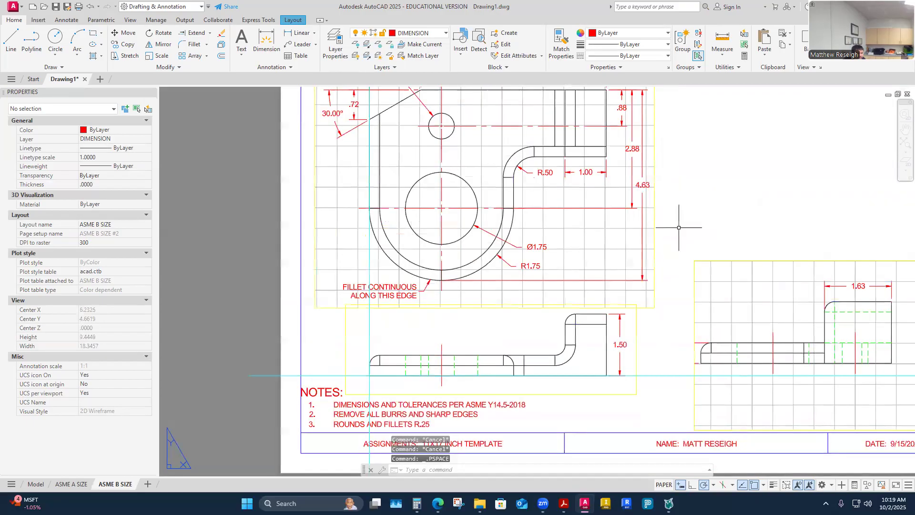
{"action": "double_click", "coordinate": [590, 257]}
- Turn off the grid inside the top view's viewport
{"action": "left_click", "coordinate": [599, 485]}
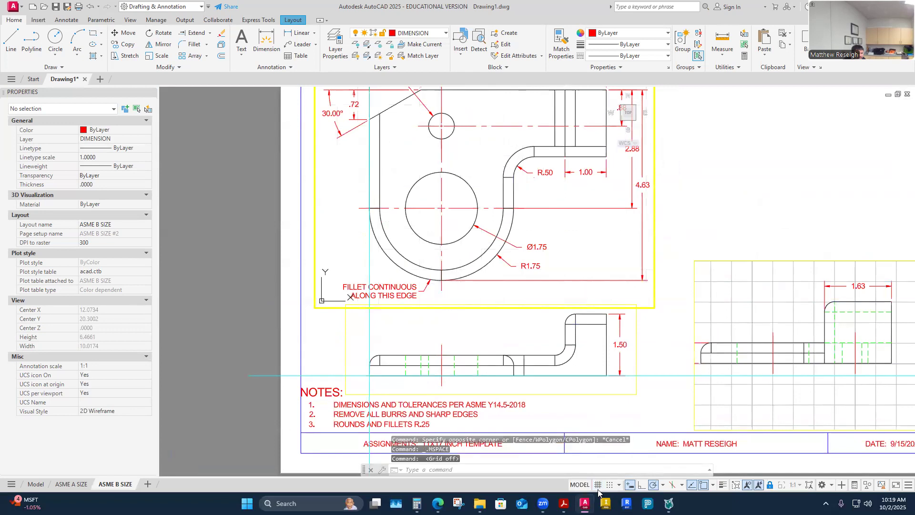
{"action": "scroll", "coordinate": [720, 180], "scroll_direction": "down", "scroll_amount": 5}
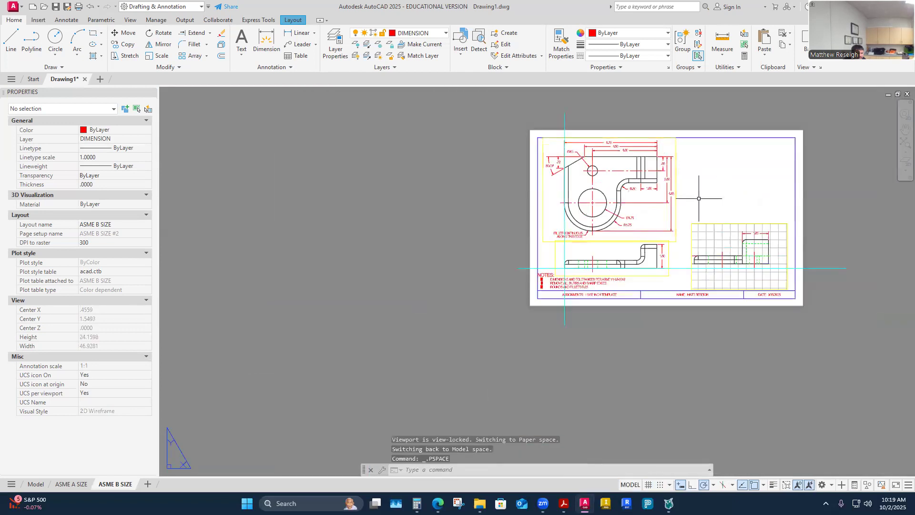
{"action": "scroll", "coordinate": [737, 263], "scroll_direction": "up", "scroll_amount": 2}
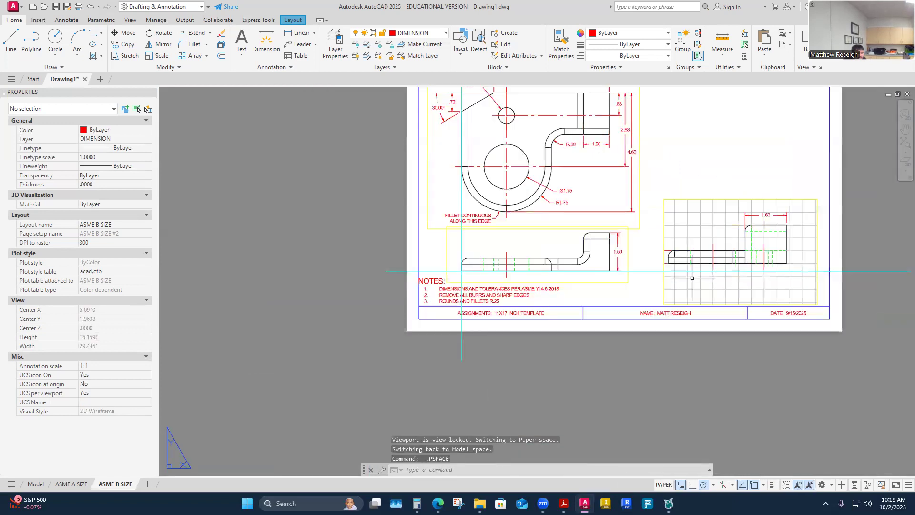
{"action": "scroll", "coordinate": [710, 282], "scroll_direction": "up", "scroll_amount": 2}
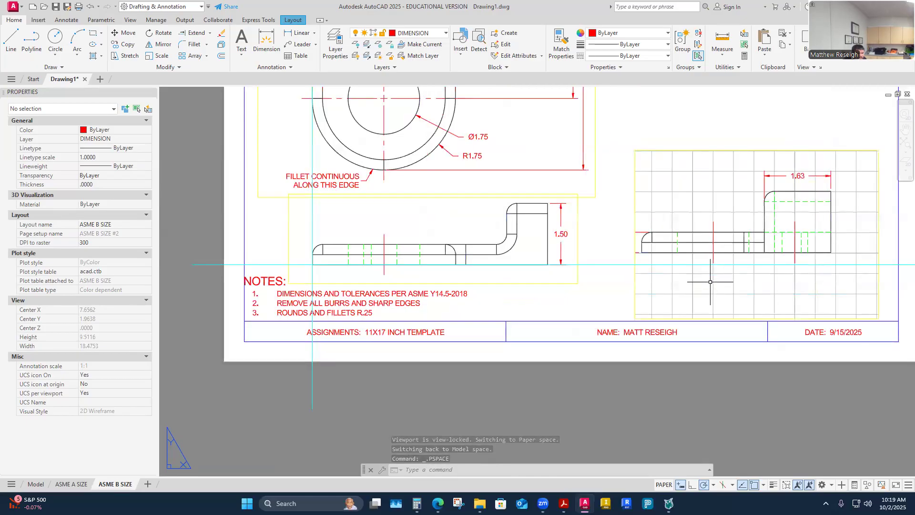
- Pull the side view viewport's lower-left and lower-right corners inward to shrink it
{"action": "left_click", "coordinate": [640, 309]}
{"action": "left_click", "coordinate": [636, 318]}
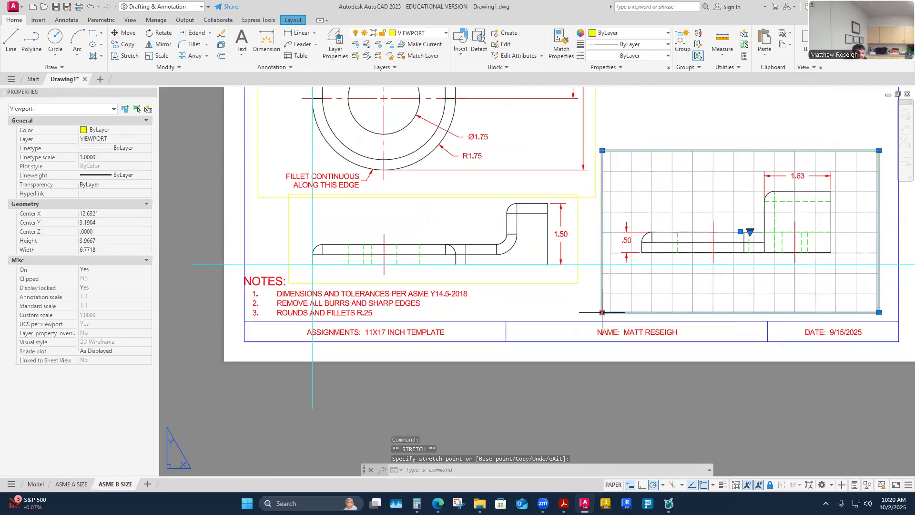
{"action": "left_click", "coordinate": [611, 312]}
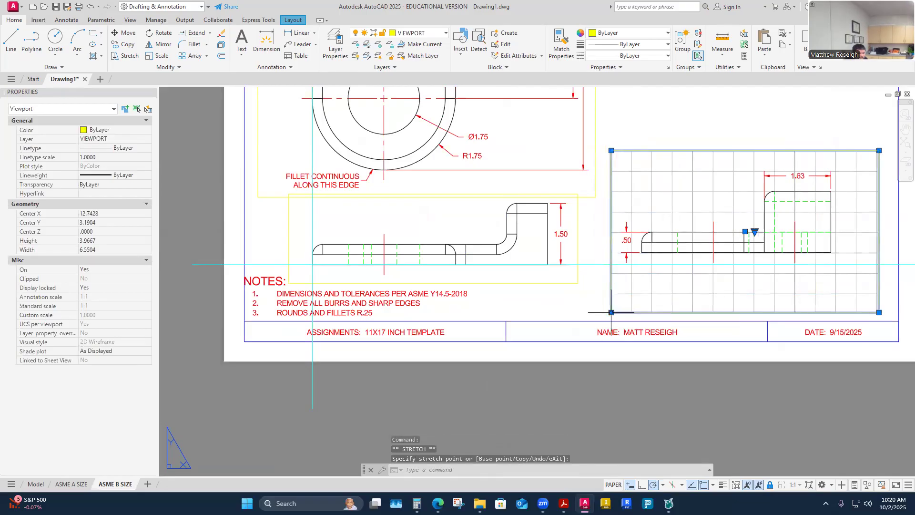
{"action": "left_click", "coordinate": [879, 312]}
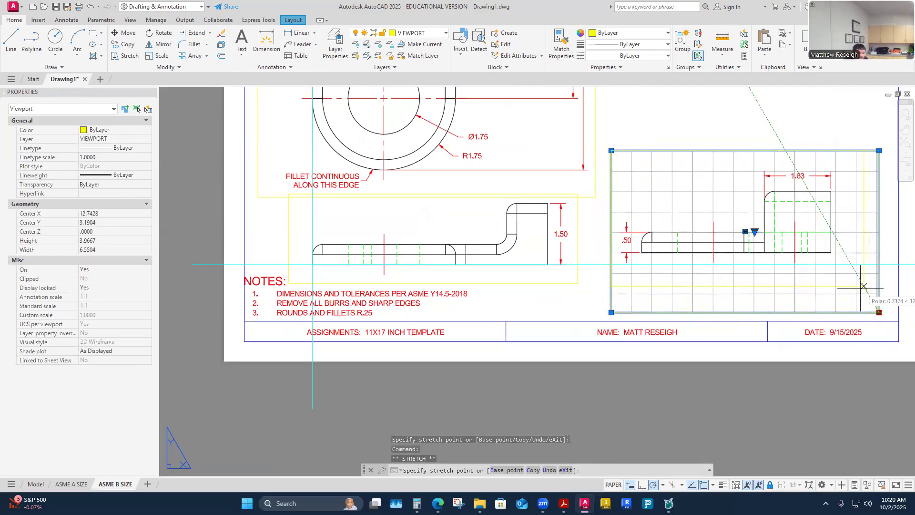
{"action": "left_click", "coordinate": [854, 287]}
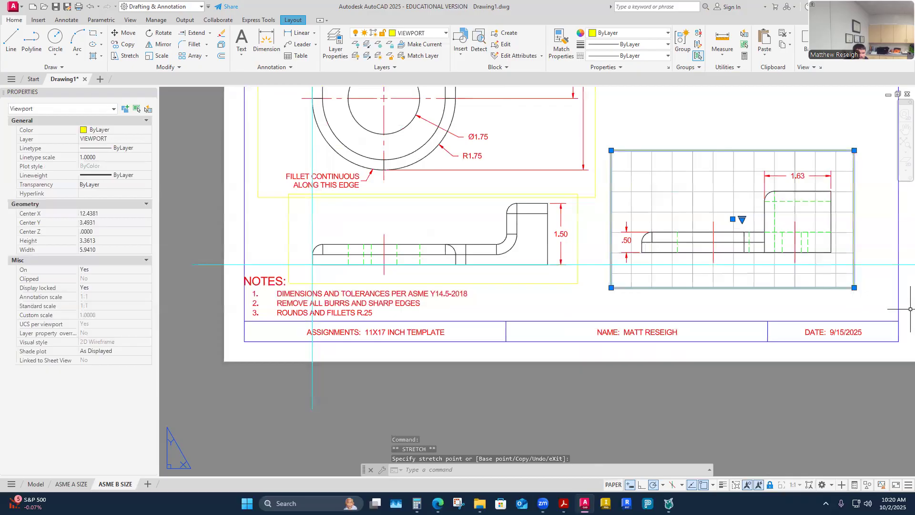
{"action": "left_click", "coordinate": [864, 328]}
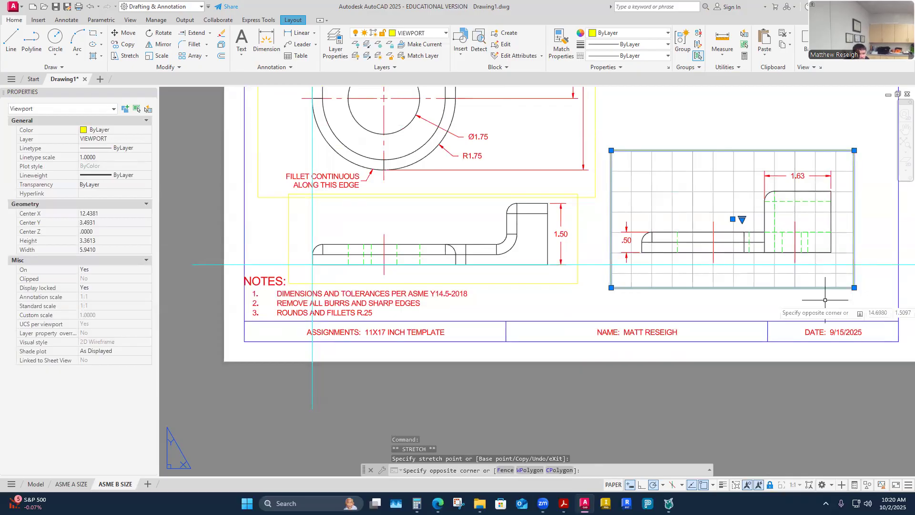
{"action": "key", "text": "Escape"}
{"action": "key", "text": "Escape"}
- Move the side view's viewport down to align with the front view
{"action": "left_click", "coordinate": [117, 35]}
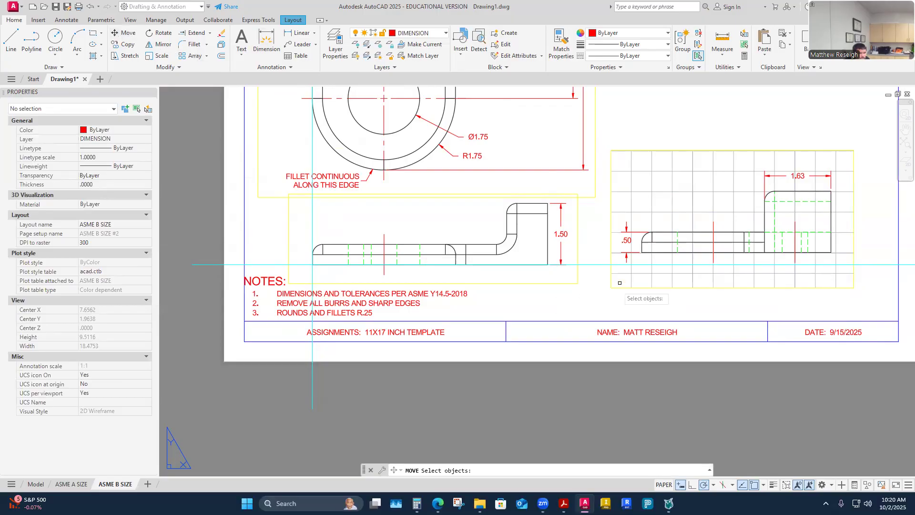
{"action": "left_click", "coordinate": [662, 293]}
{"action": "left_click", "coordinate": [660, 289]}
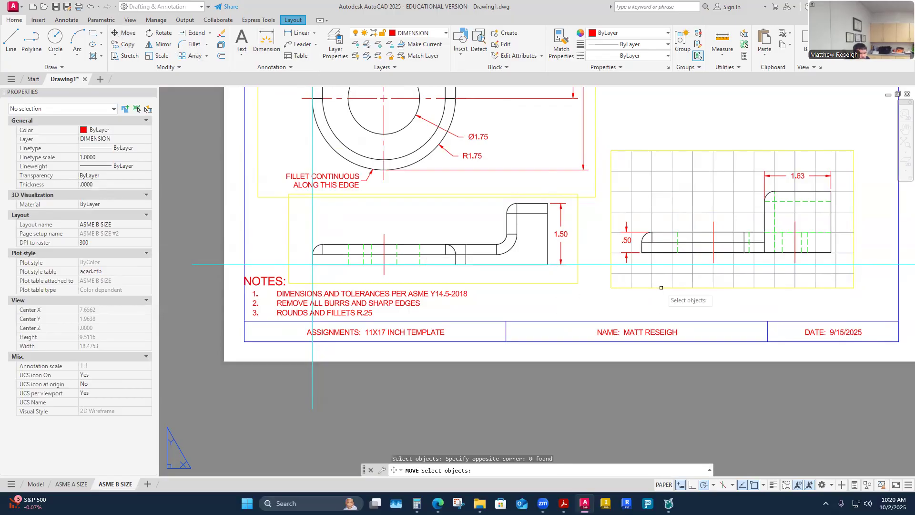
{"action": "left_click", "coordinate": [660, 288]}
{"action": "key", "text": "Return"}
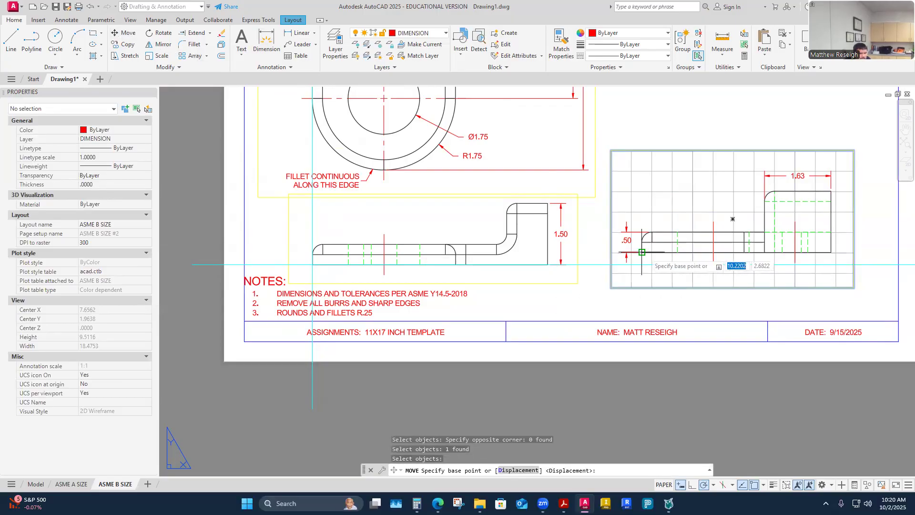
{"action": "left_click", "coordinate": [642, 251]}
{"action": "left_click", "coordinate": [643, 264]}
{"action": "key", "text": "Escape"}
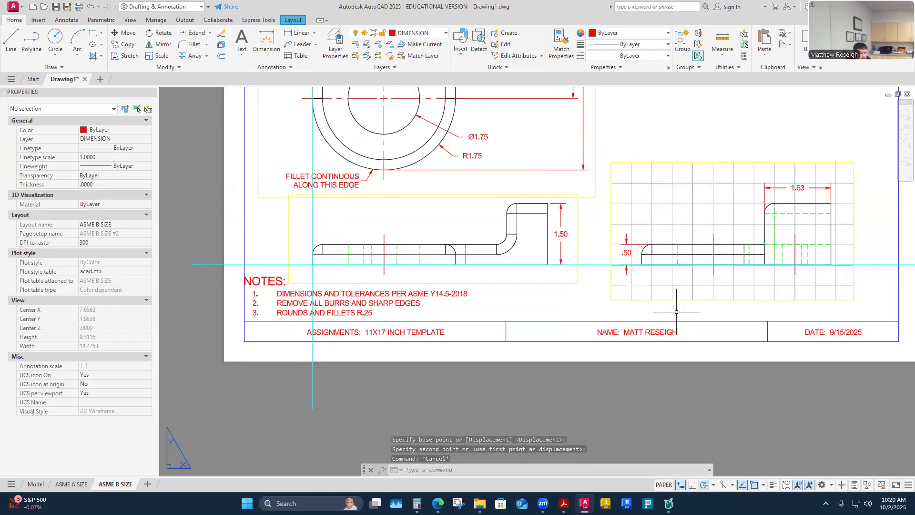
{"action": "scroll", "coordinate": [622, 323], "scroll_direction": "down", "scroll_amount": 4}
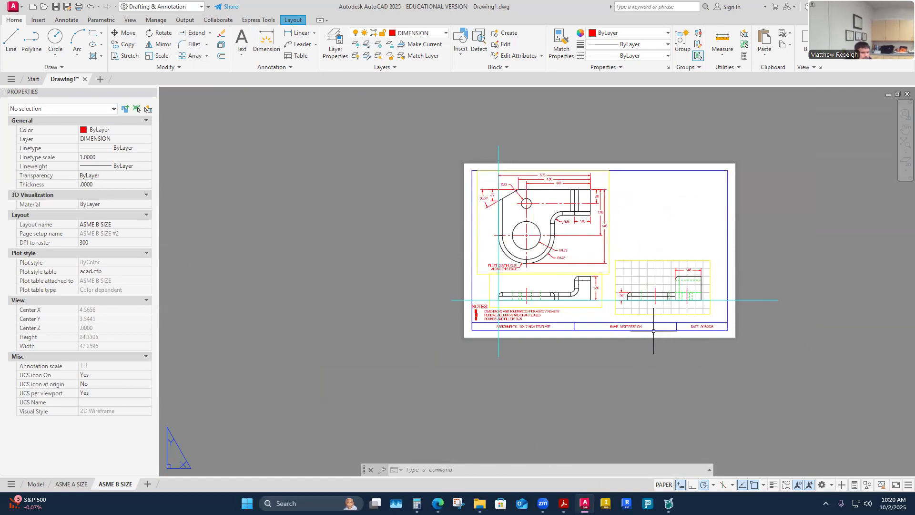
- Turn off the CONSTRUCTION3 layer from the Layer dropdown to hide the cyan lines
{"action": "left_click", "coordinate": [701, 341]}
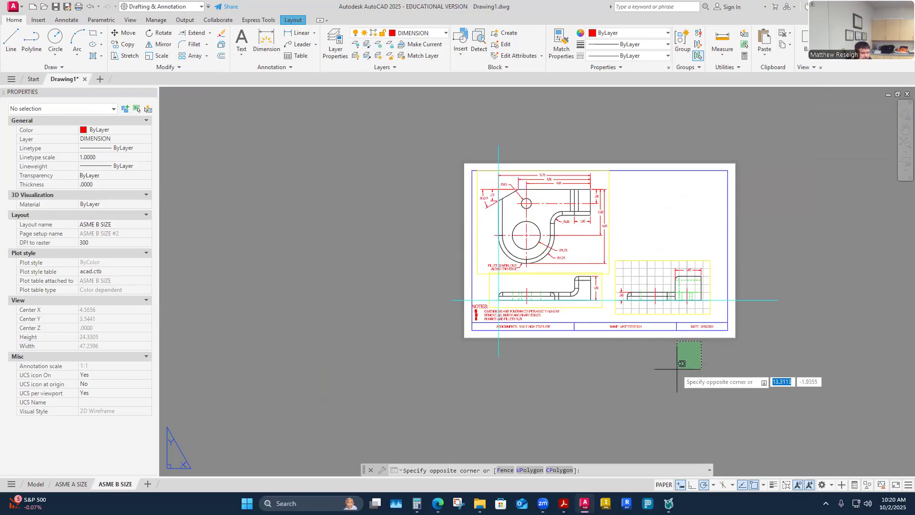
{"action": "key", "text": "Escape"}
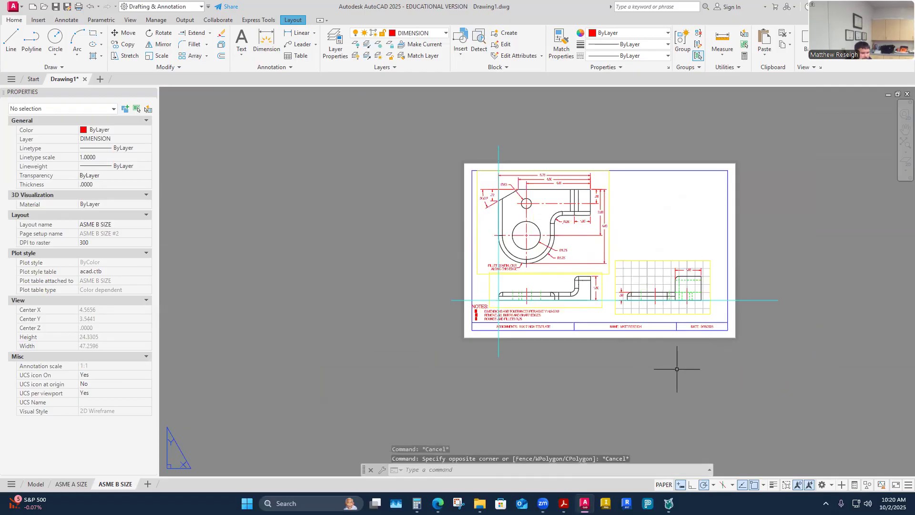
{"action": "left_click", "coordinate": [446, 33]}
{"action": "left_click", "coordinate": [357, 137]}
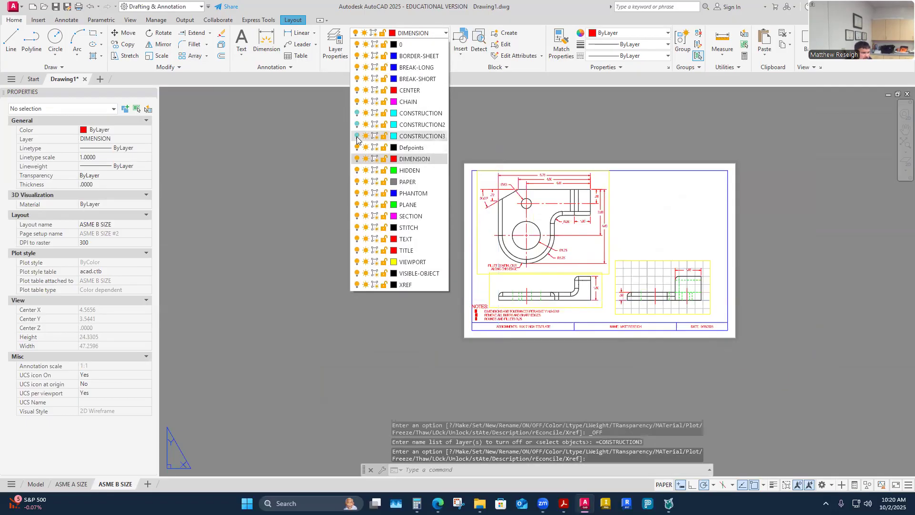
{"action": "key", "text": "Escape"}
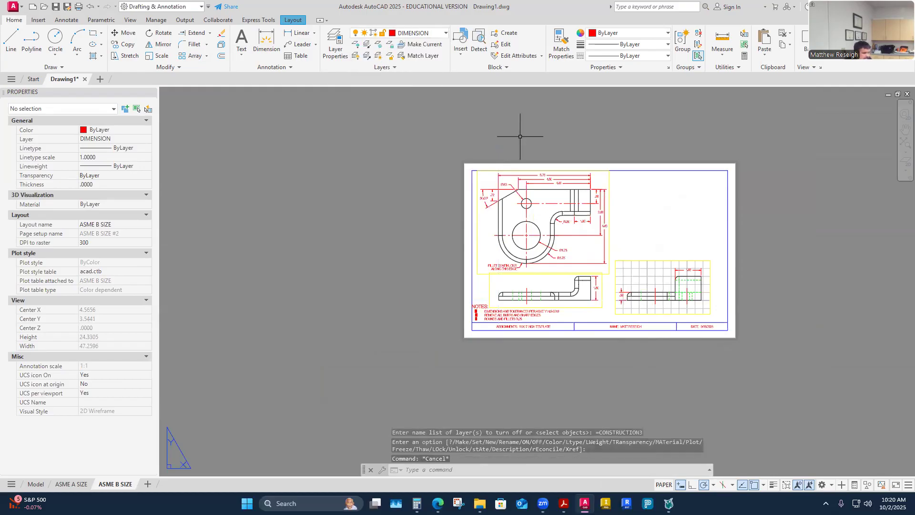
{"action": "scroll", "coordinate": [558, 329], "scroll_direction": "up", "scroll_amount": 4}
{"action": "left_click", "coordinate": [534, 336]}
{"action": "left_click", "coordinate": [524, 298]}
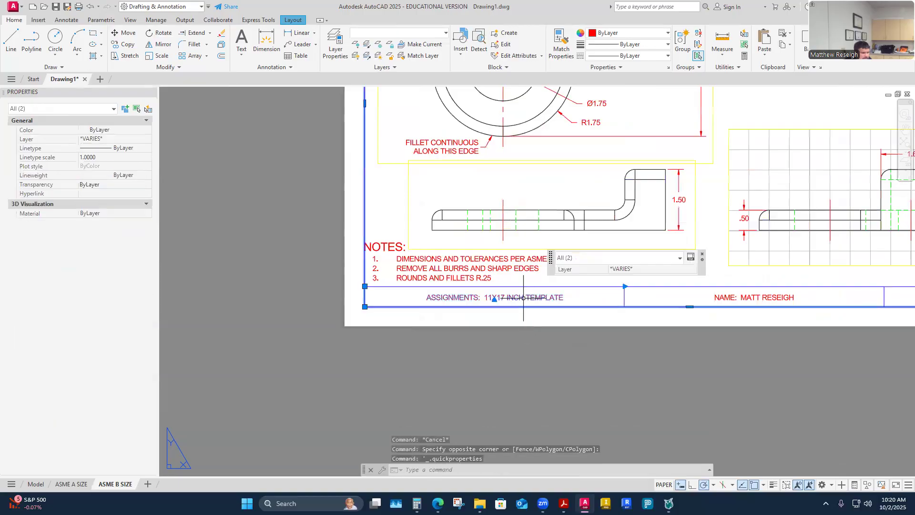
- Replace the title block assignment text with 'CADD 1108 BRACKET DESIGN'
{"action": "key", "text": "Escape"}
{"action": "double_click", "coordinate": [543, 297]}
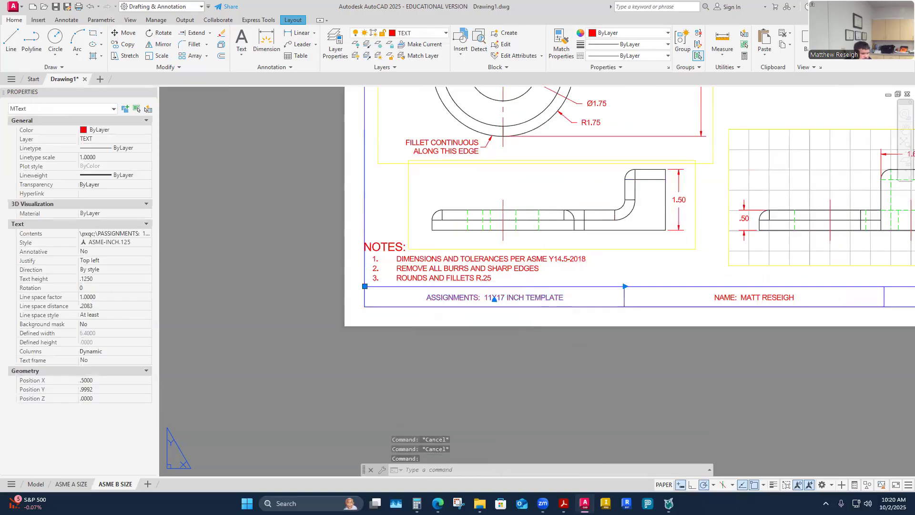
{"action": "left_click", "coordinate": [478, 298]}
{"action": "key", "text": "shift+End"}
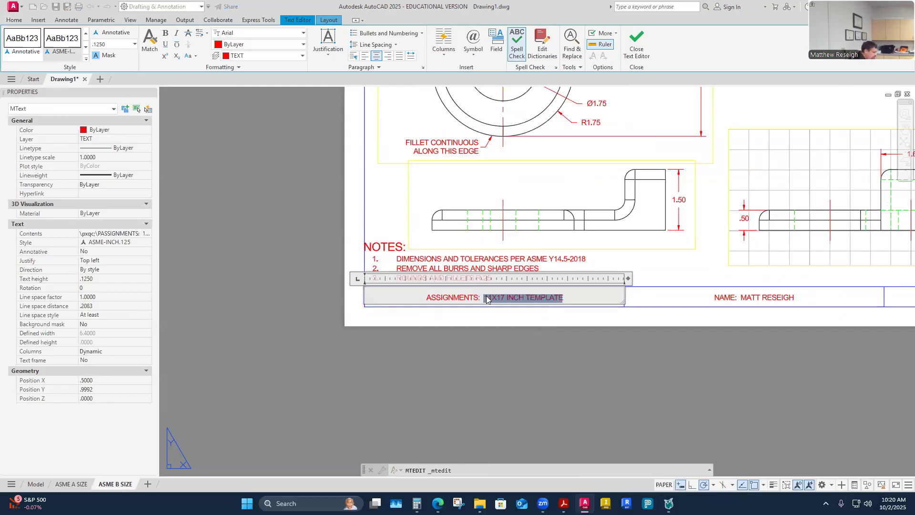
{"action": "type", "text": "cadd"}
{"action": "key", "text": "BackSpace"}
{"action": "key", "text": "BackSpace"}
{"action": "type", "text": "C"}
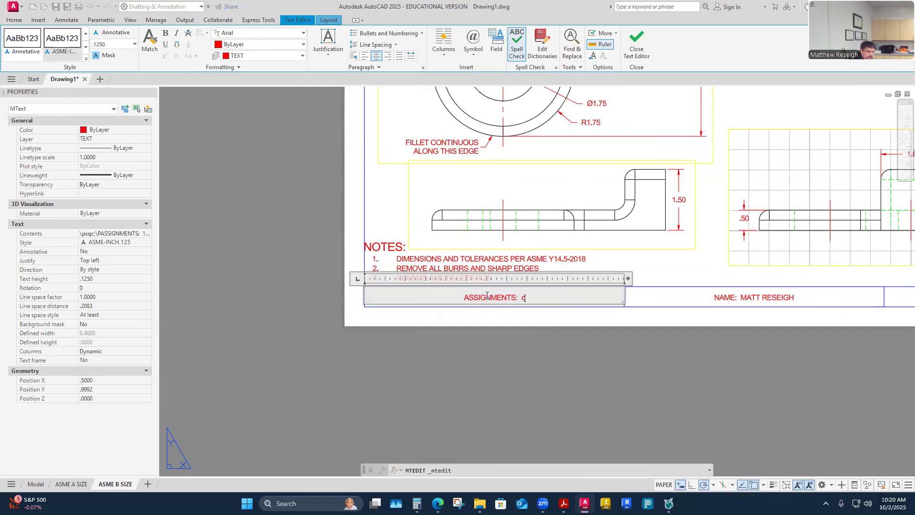
{"action": "type", "text": "ADD 1108"}
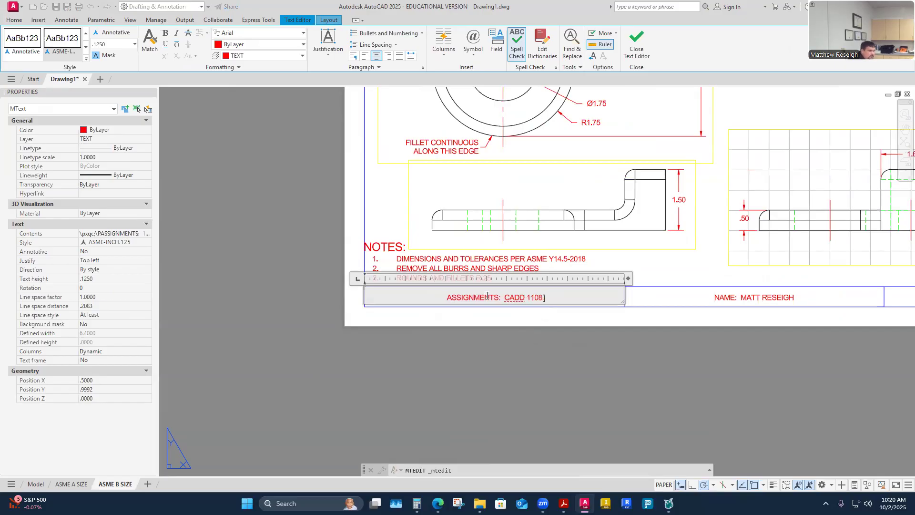
{"action": "type", "text": " BRACKET DESIGN"}
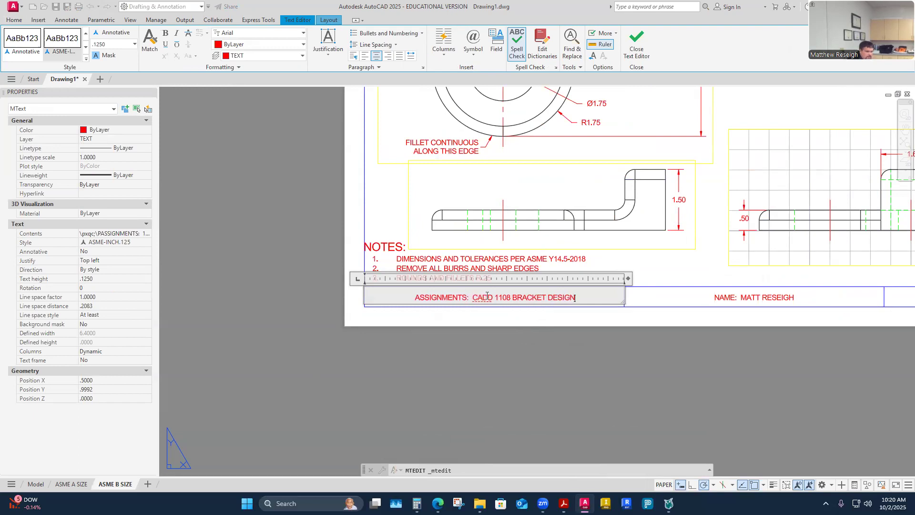
{"action": "left_click", "coordinate": [524, 392]}
{"action": "scroll", "coordinate": [496, 343], "scroll_direction": "down", "scroll_amount": 3}
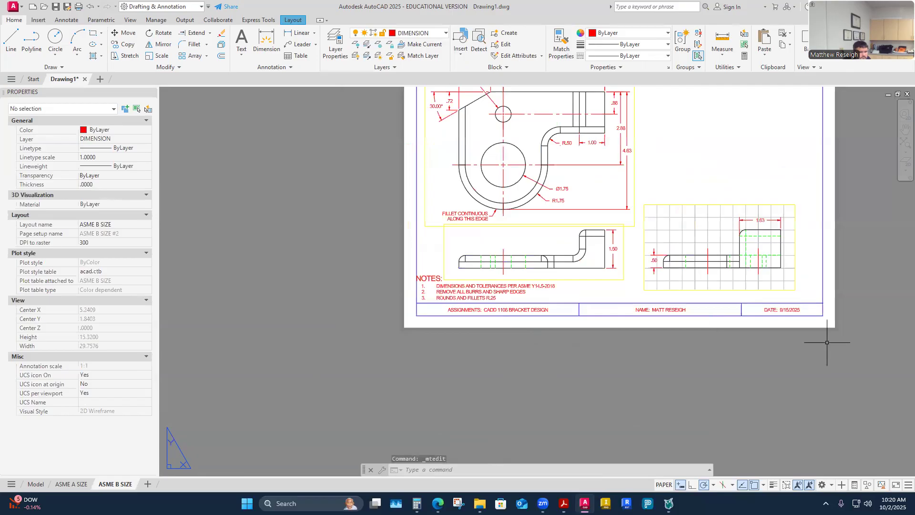
{"action": "scroll", "coordinate": [781, 313], "scroll_direction": "up", "scroll_amount": 5}
- Change the title block date to 10/2/2025
{"action": "double_click", "coordinate": [735, 308]}
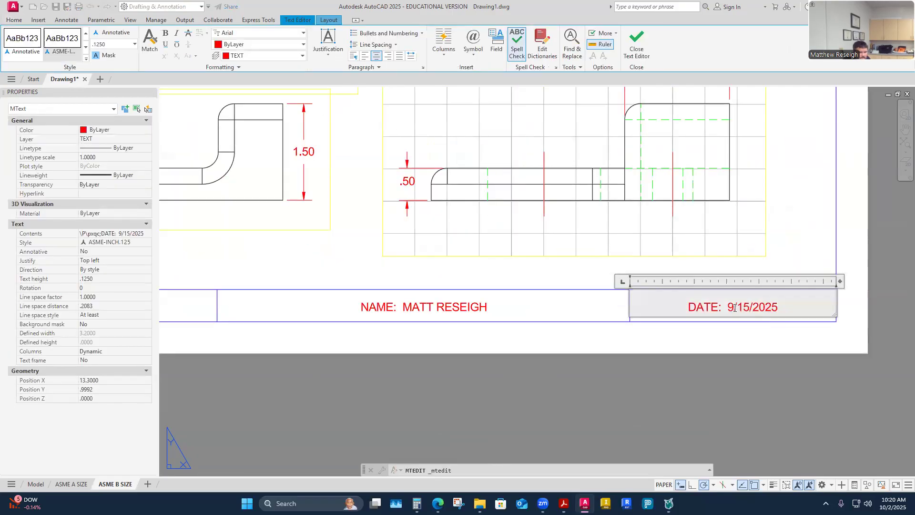
{"action": "key", "text": "BackSpace"}
{"action": "type", "text": "10"}
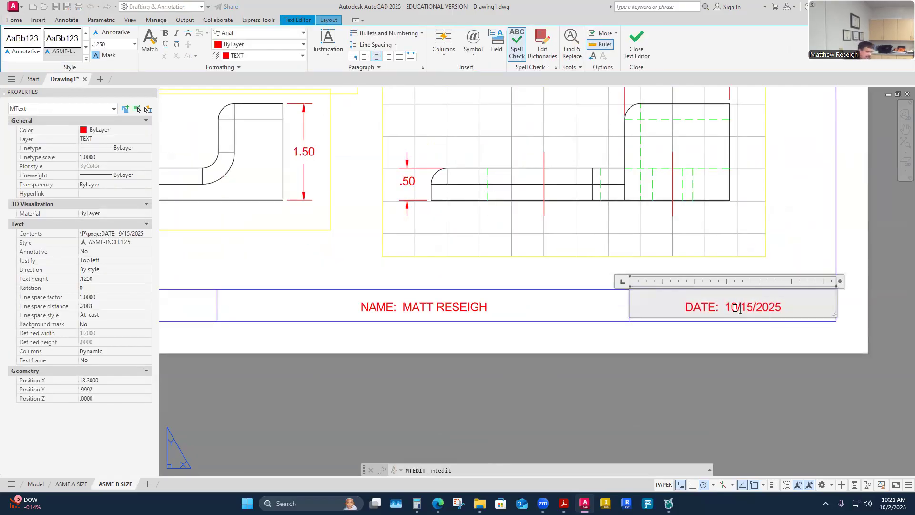
{"action": "key", "text": "Right"}
{"action": "key", "text": "Delete"}
{"action": "key", "text": "Delete"}
{"action": "type", "text": "2"}
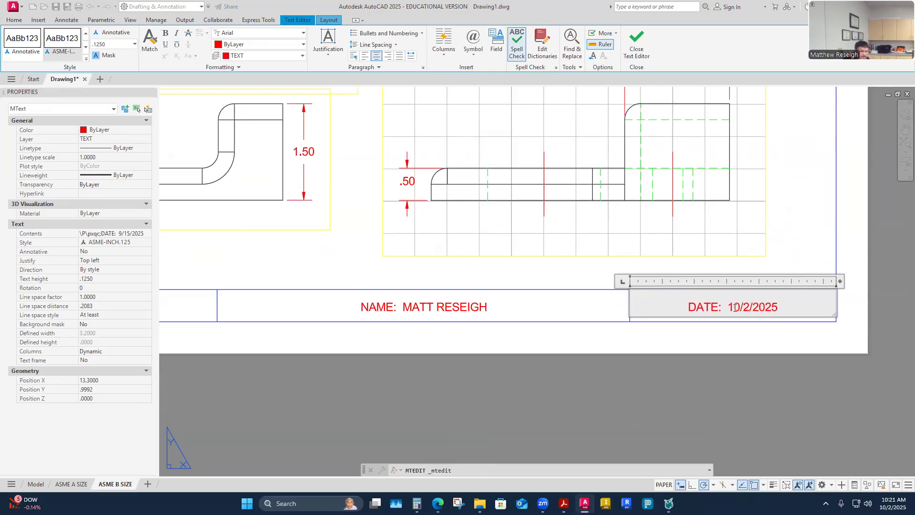
{"action": "left_click", "coordinate": [734, 418]}
{"action": "scroll", "coordinate": [647, 364], "scroll_direction": "down", "scroll_amount": 12}
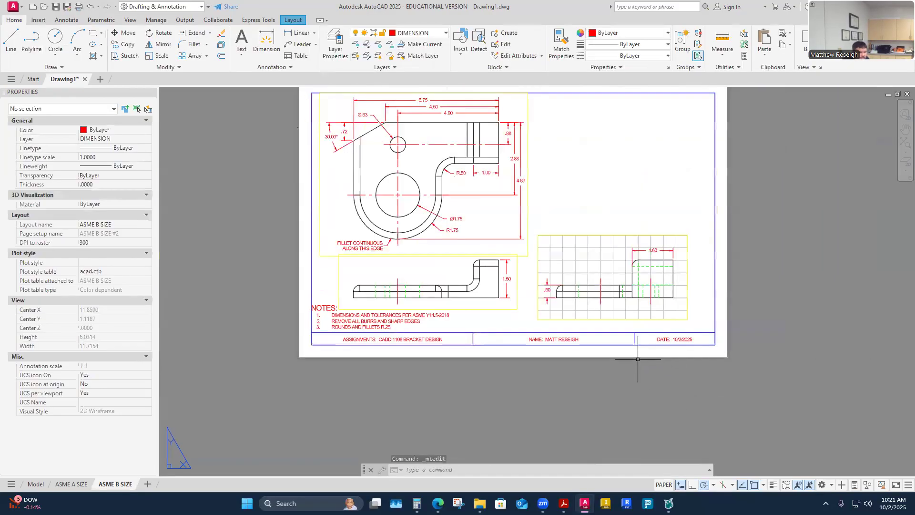
{"action": "scroll", "coordinate": [587, 313], "scroll_direction": "up", "scroll_amount": 4}
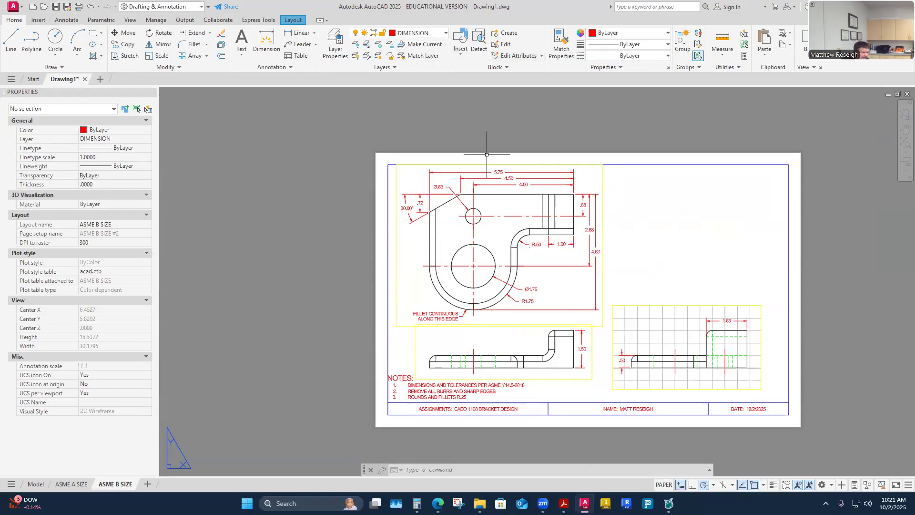
{"action": "left_click", "coordinate": [69, 10]}
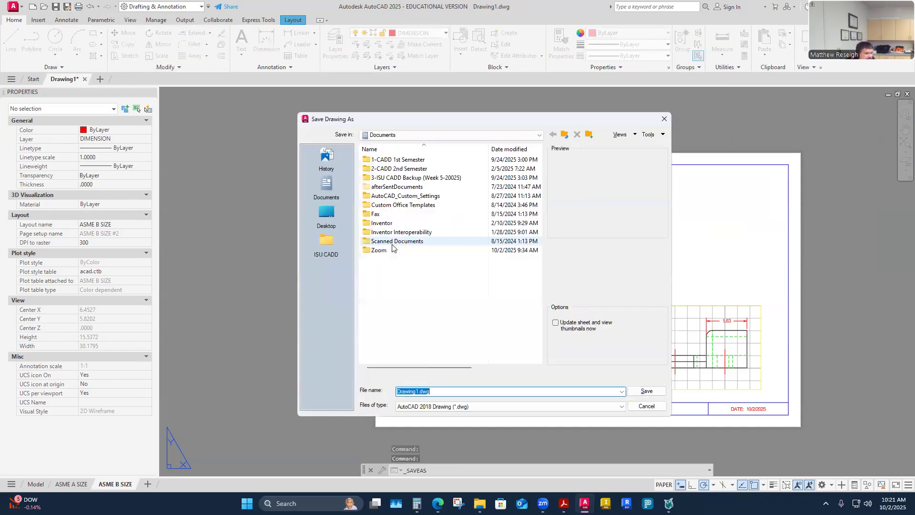
- Browse to ISU CADD > 01.1-CADD1108 > 6-Week 6 > CADD 1108 Bracket Design
{"action": "left_click", "coordinate": [323, 240]}
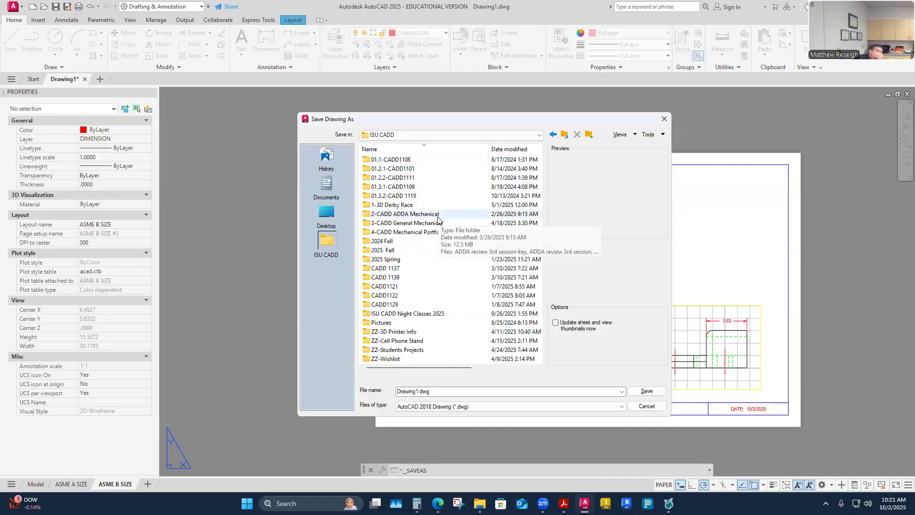
{"action": "double_click", "coordinate": [401, 161]}
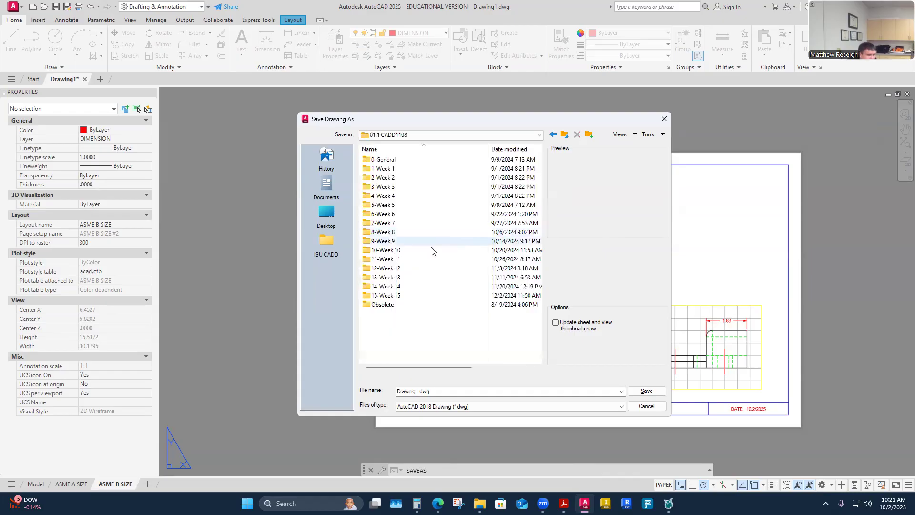
{"action": "left_click", "coordinate": [383, 216]}
{"action": "double_click", "coordinate": [383, 215]}
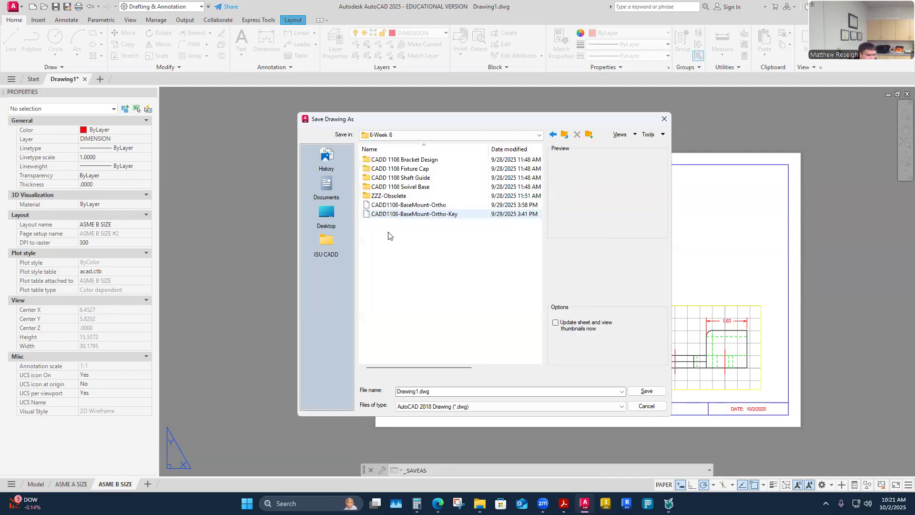
{"action": "left_click", "coordinate": [411, 161]}
{"action": "double_click", "coordinate": [411, 161]}
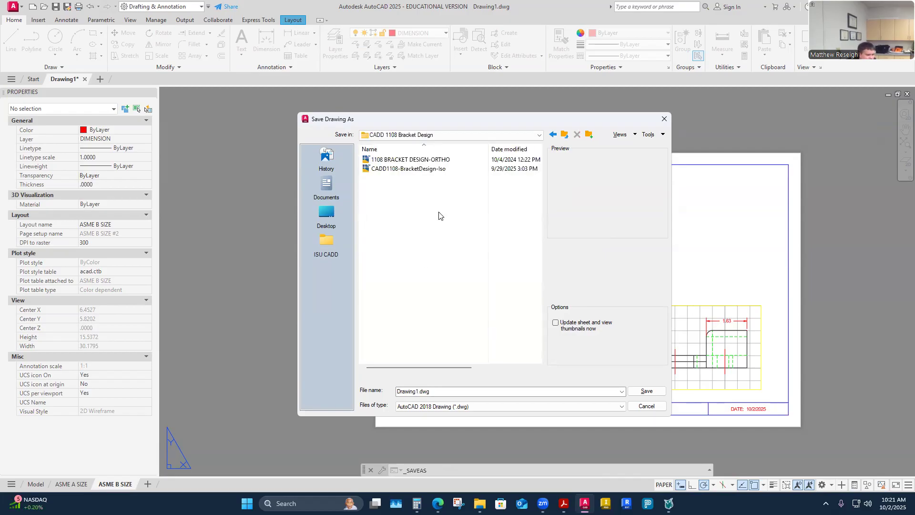
- Name the file CADD1108-BracketDesign-Ortho
{"action": "left_click", "coordinate": [418, 173]}
{"action": "left_click_drag", "start_coordinate": [459, 392], "coordinate": [475, 393]}
{"action": "key", "text": "BackSpace"}
{"action": "type", "text": "o"}
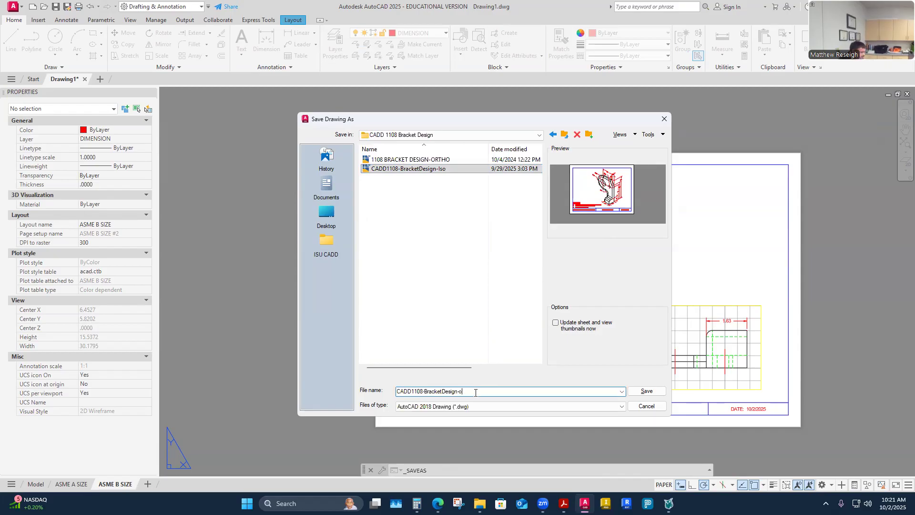
{"action": "key", "text": "BackSpace"}
{"action": "type", "text": "Ortho"}
- Save the drawing as CADD1108-BracketDesign-Ortho.dwg
{"action": "left_click", "coordinate": [646, 392]}
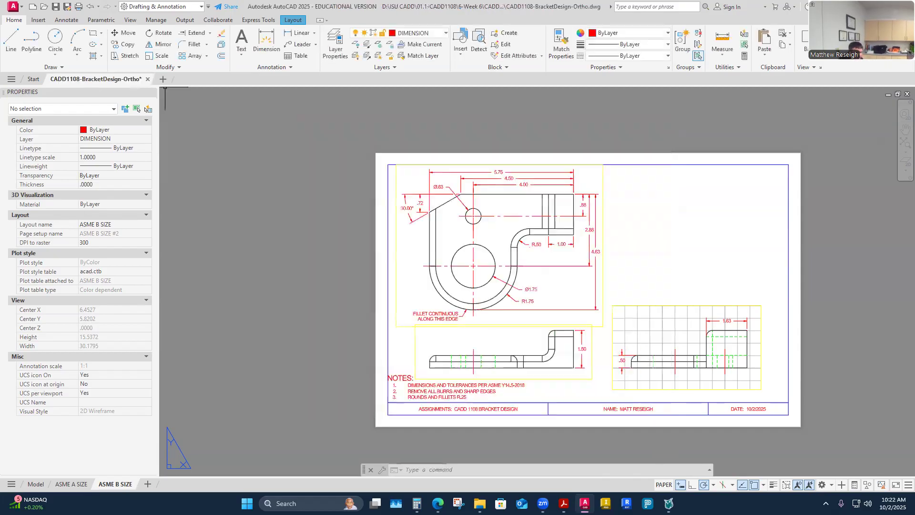
{"action": "left_click", "coordinate": [680, 335]}
{"action": "key", "text": "Escape"}
- Turn off the grid in the right-side viewport, then bring up the isometric bracket PDF in Acrobat
{"action": "left_click", "coordinate": [664, 484]}
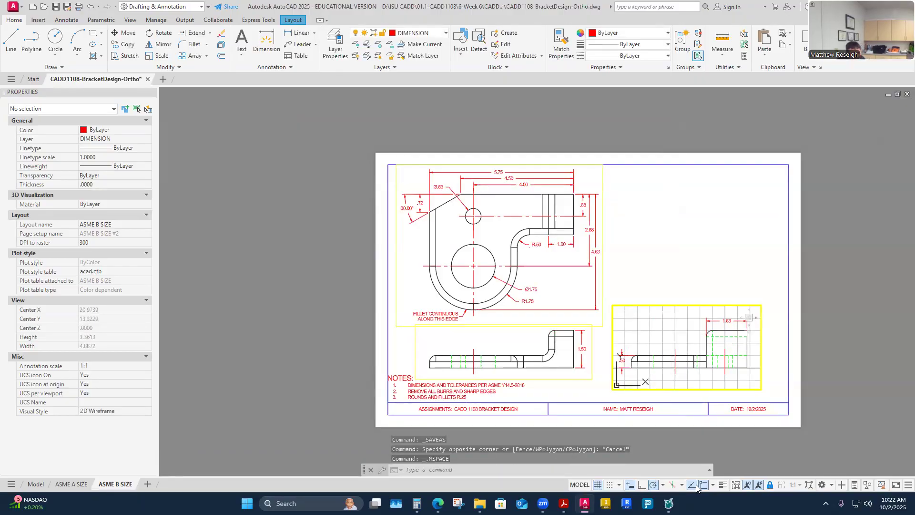
{"action": "left_click", "coordinate": [598, 486]}
{"action": "double_click", "coordinate": [689, 260]}
{"action": "key", "text": "Escape"}
{"action": "key", "text": "Escape"}
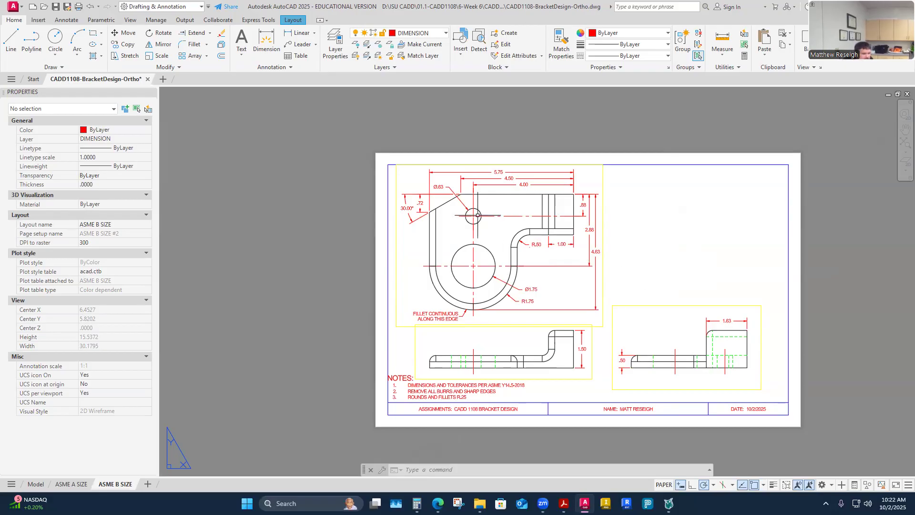
{"action": "scroll", "coordinate": [496, 219], "scroll_direction": "up", "scroll_amount": 4}
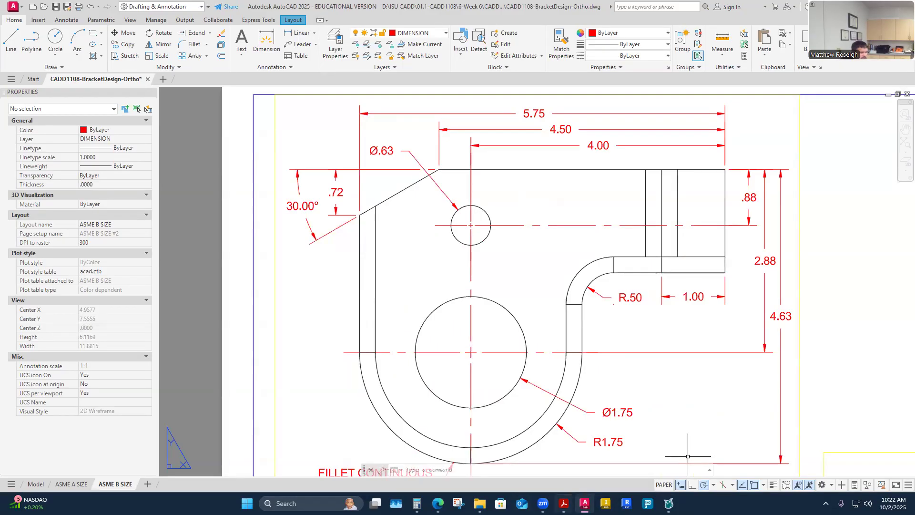
{"action": "left_click", "coordinate": [564, 503]}
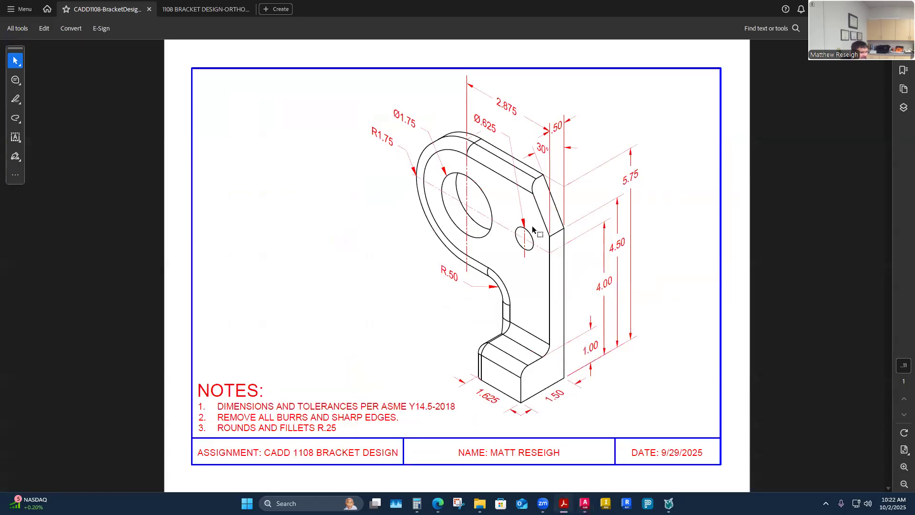
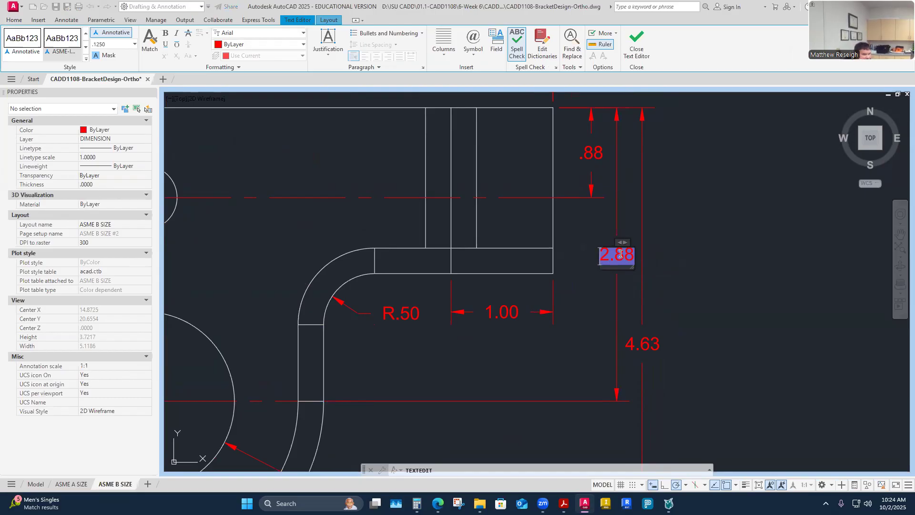
- Finish editing the 2.88 height dimension's text and exit the text editor
{"action": "left_click", "coordinate": [656, 254]}
{"action": "key", "text": "Escape"}
{"action": "key", "text": "Escape"}
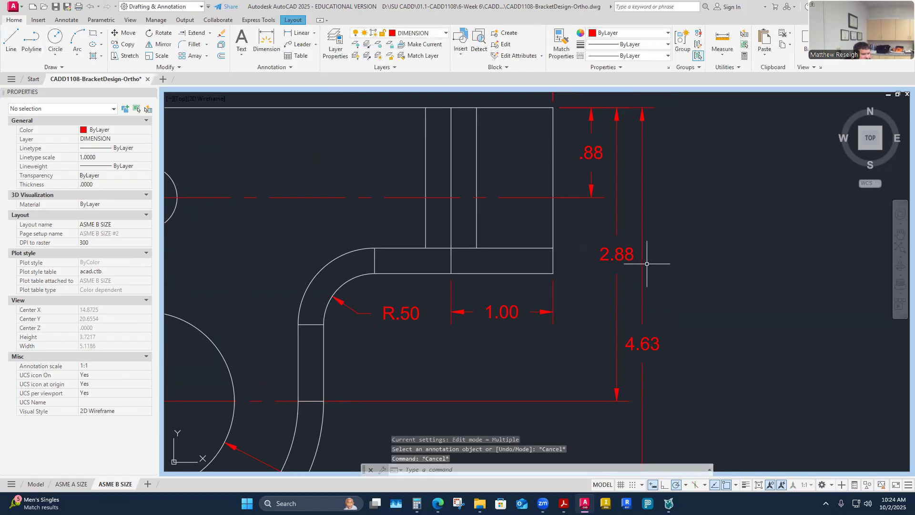
- Change the 2.88 height dimension's precision to 0.000 so it reads 2.875
{"action": "left_click", "coordinate": [625, 257]}
{"action": "right_click", "coordinate": [625, 257]}
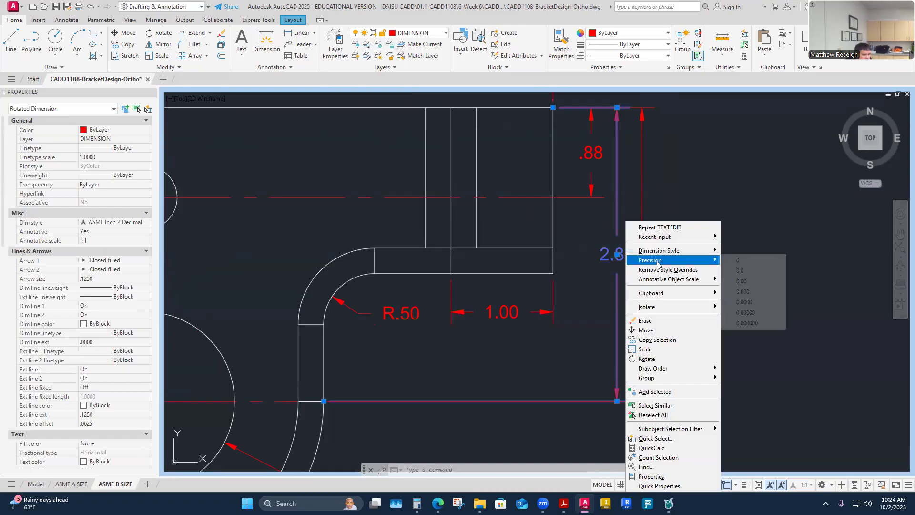
{"action": "left_click", "coordinate": [742, 293]}
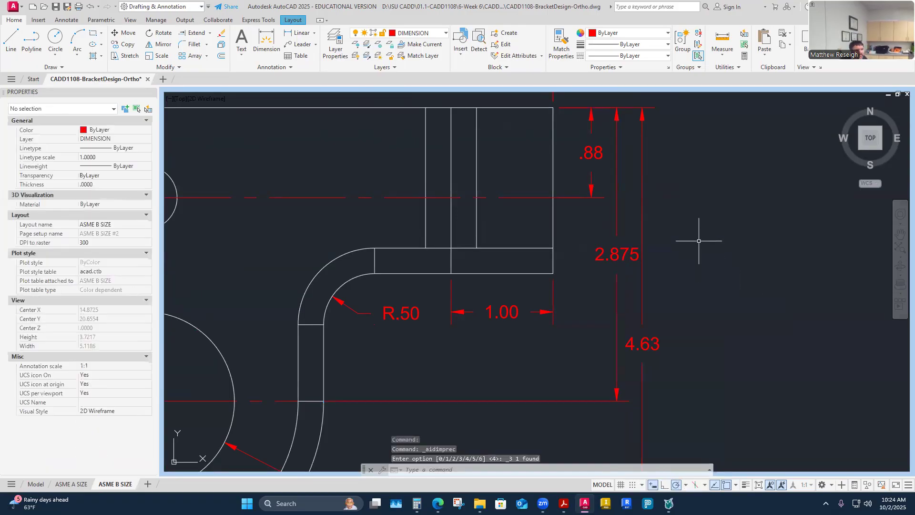
{"action": "scroll", "coordinate": [700, 240], "scroll_direction": "down", "scroll_amount": 2}
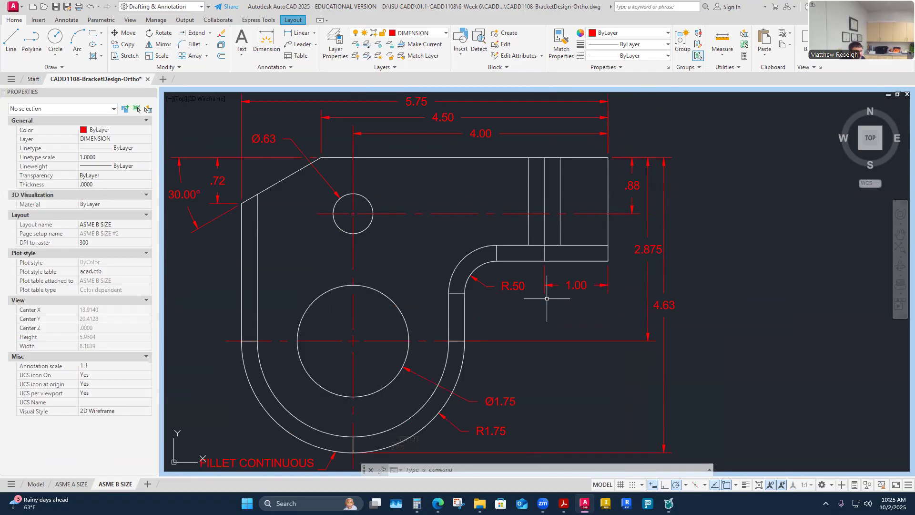
- Set the Ø.63 hole diameter dimension to 0.000 precision so it shows Ø.625
{"action": "scroll", "coordinate": [334, 217], "scroll_direction": "down", "scroll_amount": 3}
{"action": "scroll", "coordinate": [300, 188], "scroll_direction": "up", "scroll_amount": 3}
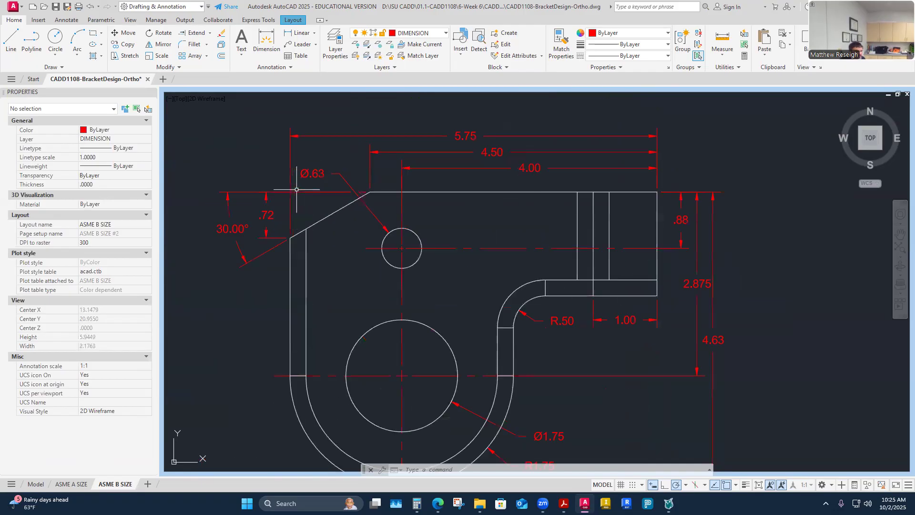
{"action": "left_click", "coordinate": [315, 173]}
{"action": "right_click", "coordinate": [314, 176]}
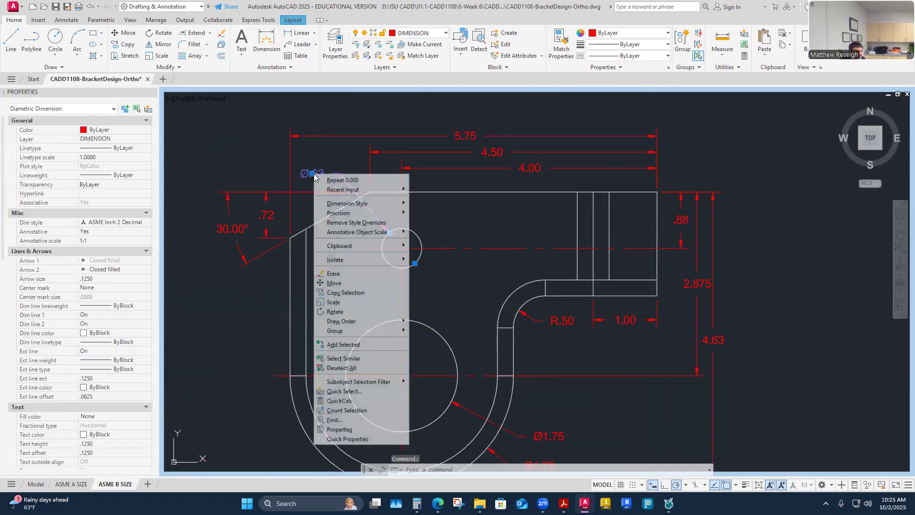
{"action": "mouse_move", "coordinate": [400, 213]}
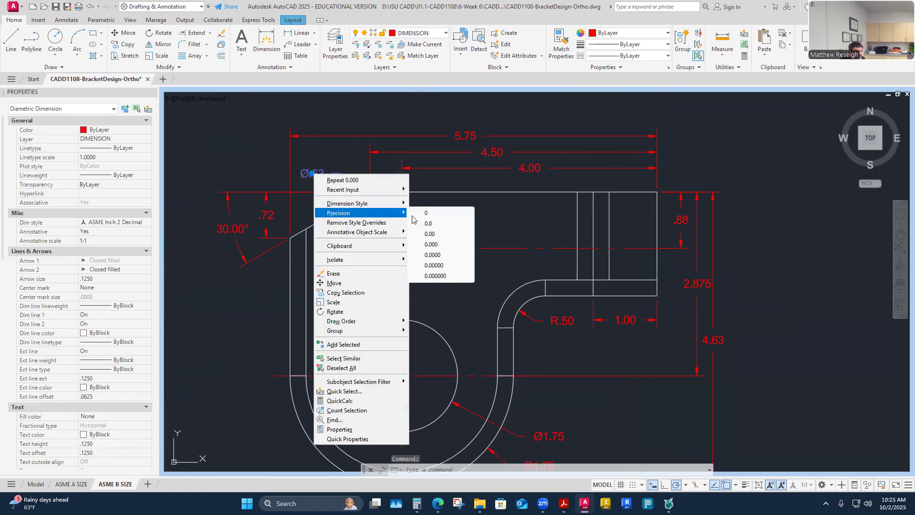
{"action": "left_click", "coordinate": [431, 244]}
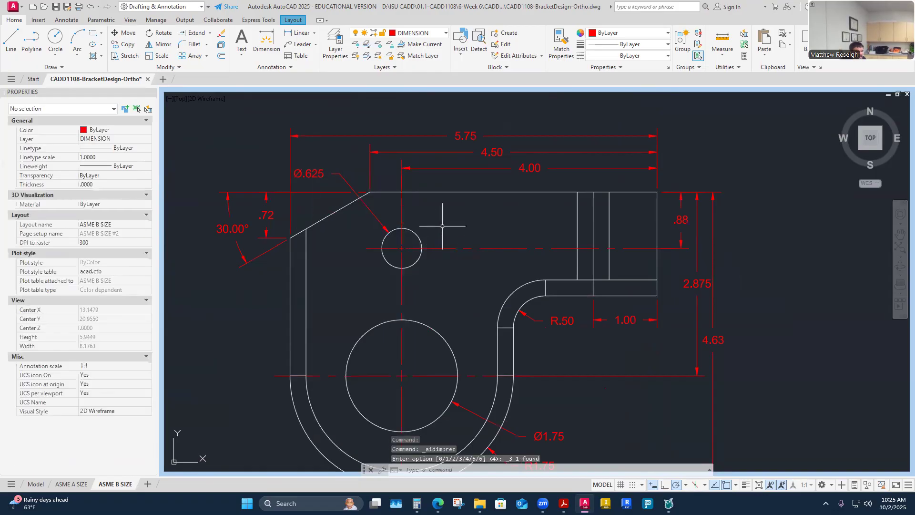
{"action": "scroll", "coordinate": [447, 223], "scroll_direction": "down", "scroll_amount": 2}
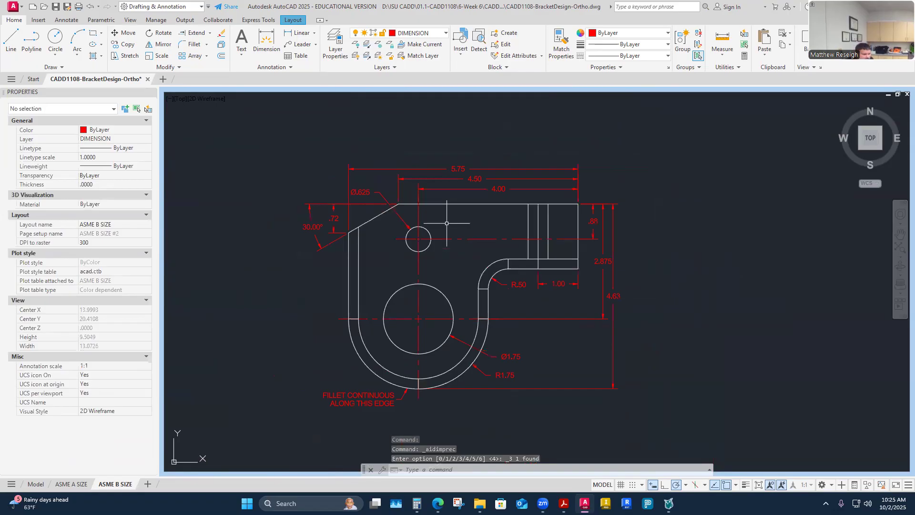
{"action": "scroll", "coordinate": [526, 300], "scroll_direction": "down", "scroll_amount": 2}
{"action": "scroll", "coordinate": [526, 299], "scroll_direction": "down", "scroll_amount": 1}
{"action": "scroll", "coordinate": [553, 387], "scroll_direction": "up", "scroll_amount": 6}
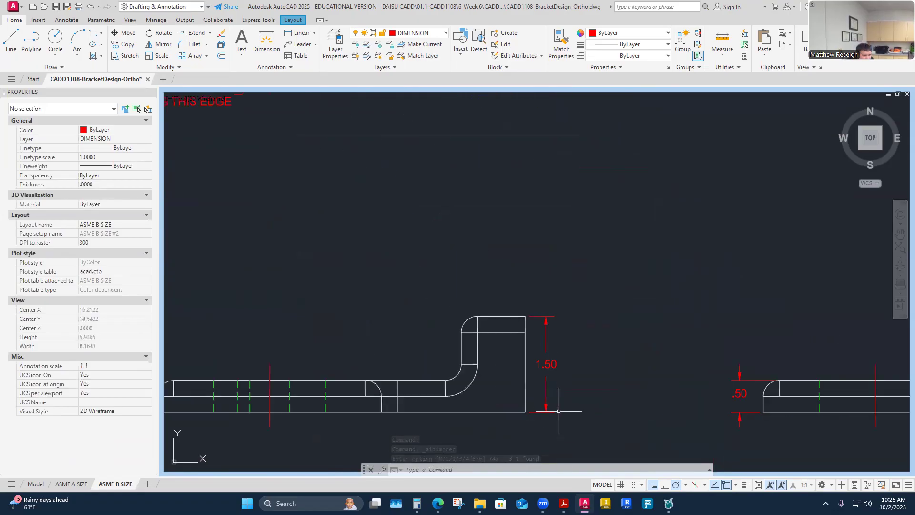
{"action": "scroll", "coordinate": [556, 383], "scroll_direction": "down", "scroll_amount": 5}
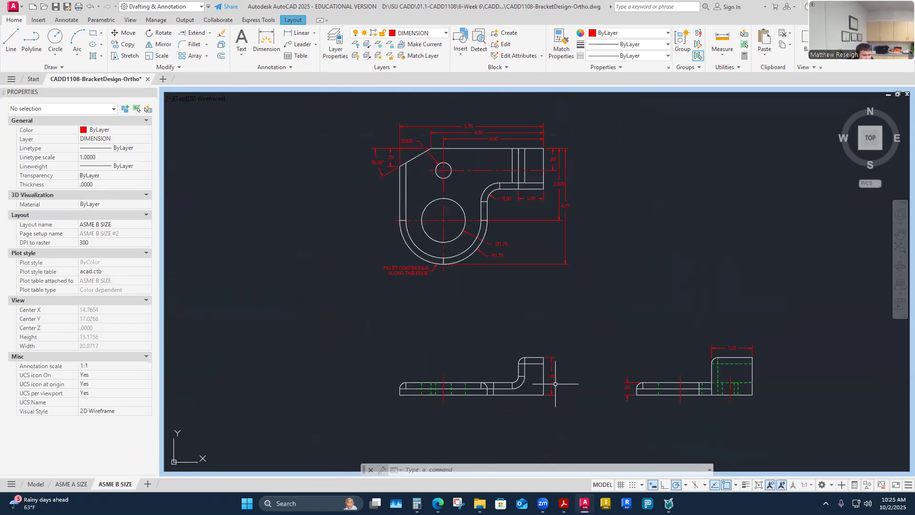
{"action": "scroll", "coordinate": [548, 159], "scroll_direction": "up", "scroll_amount": 4}
{"action": "scroll", "coordinate": [566, 181], "scroll_direction": "down", "scroll_amount": 2}
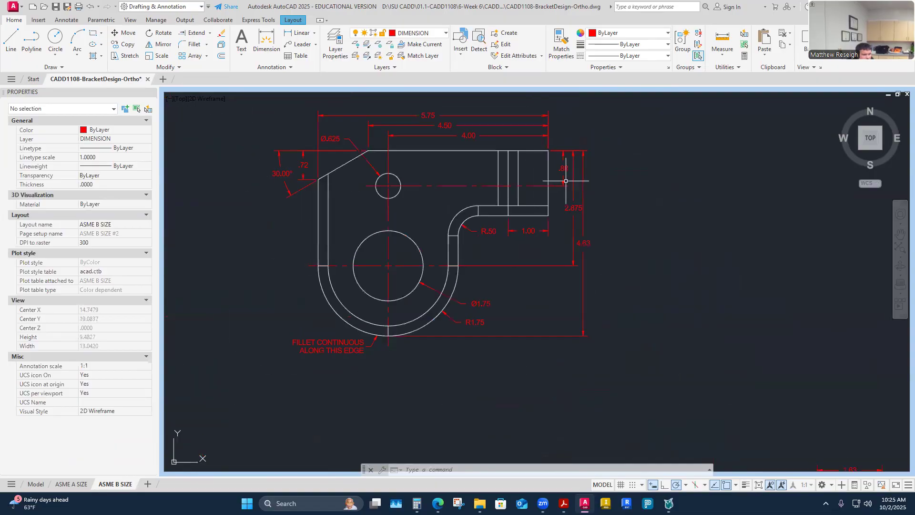
- Give the side view's 1.63 width dimension 0.000 precision, making it read 1.625
{"action": "middle_click_drag", "start_coordinate": [568, 267], "coordinate": [567, 91]}
{"action": "scroll", "coordinate": [666, 276], "scroll_direction": "up", "scroll_amount": 4}
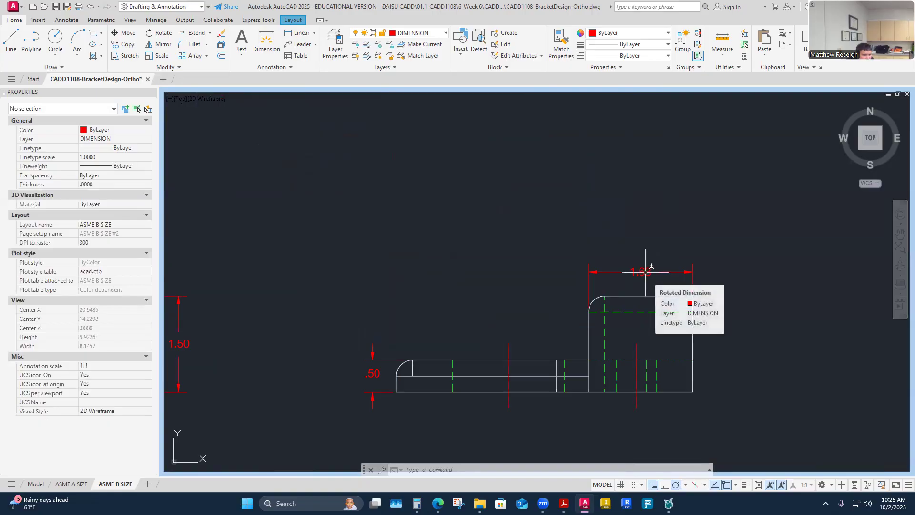
{"action": "left_click", "coordinate": [646, 272]}
{"action": "right_click", "coordinate": [672, 272]}
{"action": "mouse_move", "coordinate": [710, 261]}
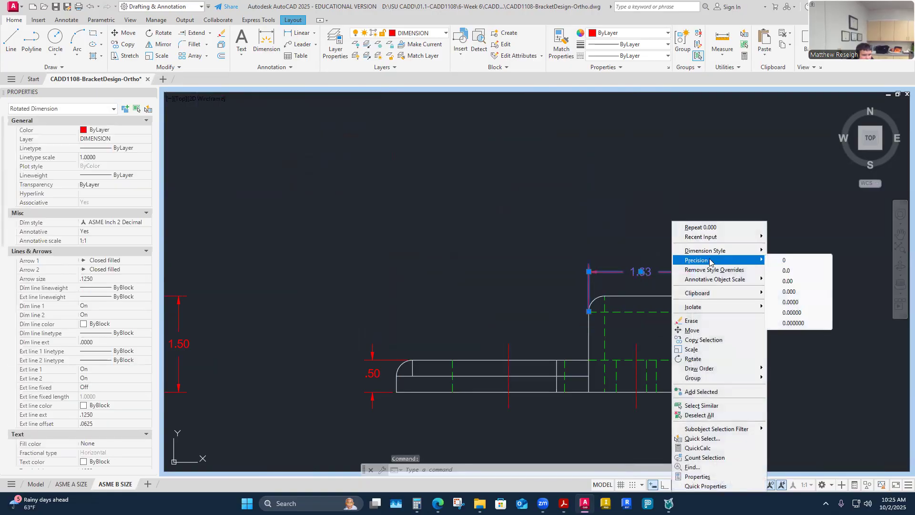
{"action": "left_click", "coordinate": [788, 292]}
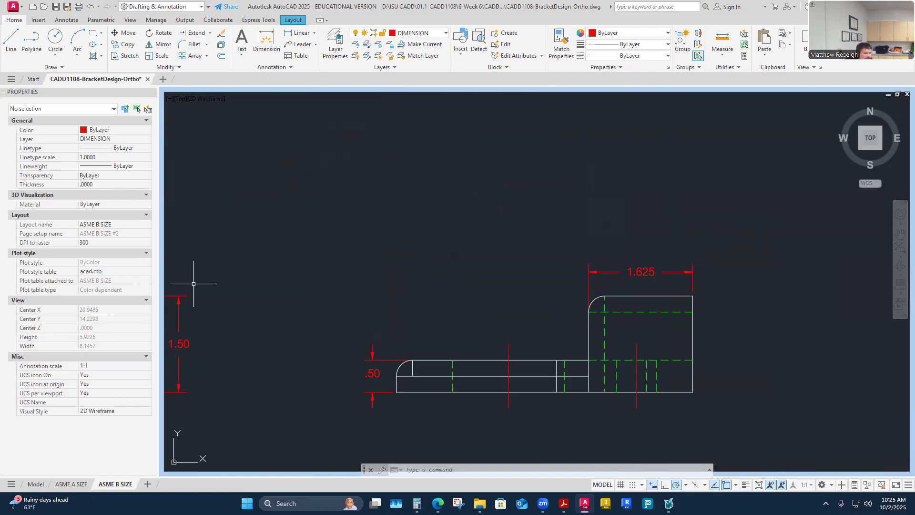
{"action": "left_click", "coordinate": [652, 271]}
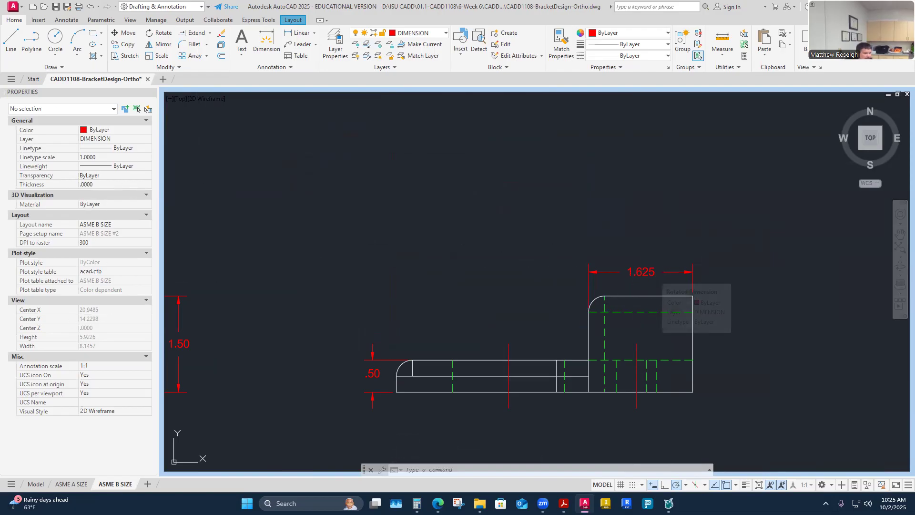
{"action": "scroll", "coordinate": [77, 276], "scroll_direction": "down", "scroll_amount": 6}
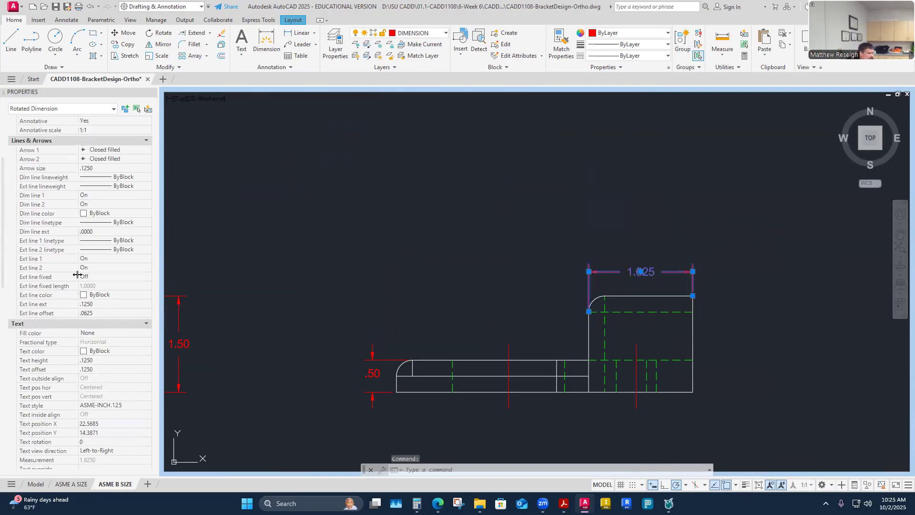
{"action": "scroll", "coordinate": [77, 276], "scroll_direction": "down", "scroll_amount": 14}
{"action": "scroll", "coordinate": [79, 280], "scroll_direction": "up", "scroll_amount": 10}
{"action": "scroll", "coordinate": [78, 281], "scroll_direction": "up", "scroll_amount": 6}
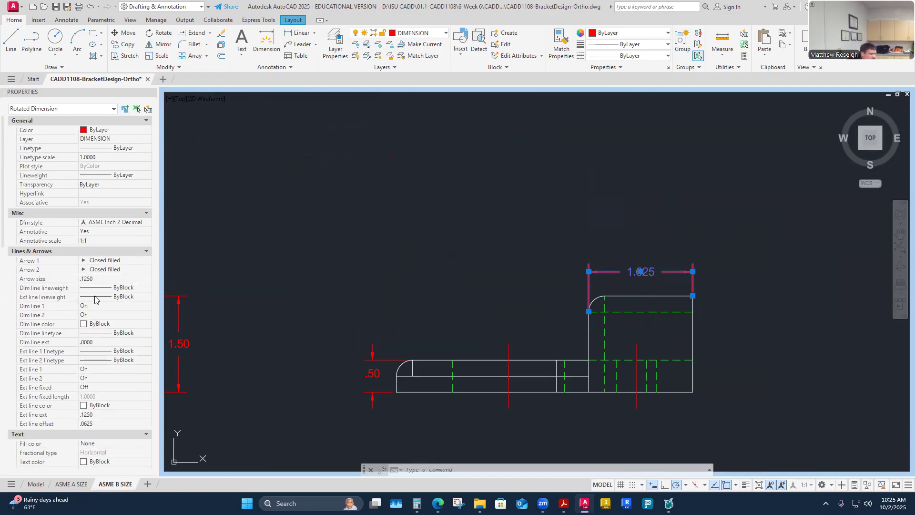
{"action": "scroll", "coordinate": [90, 286], "scroll_direction": "down", "scroll_amount": 8}
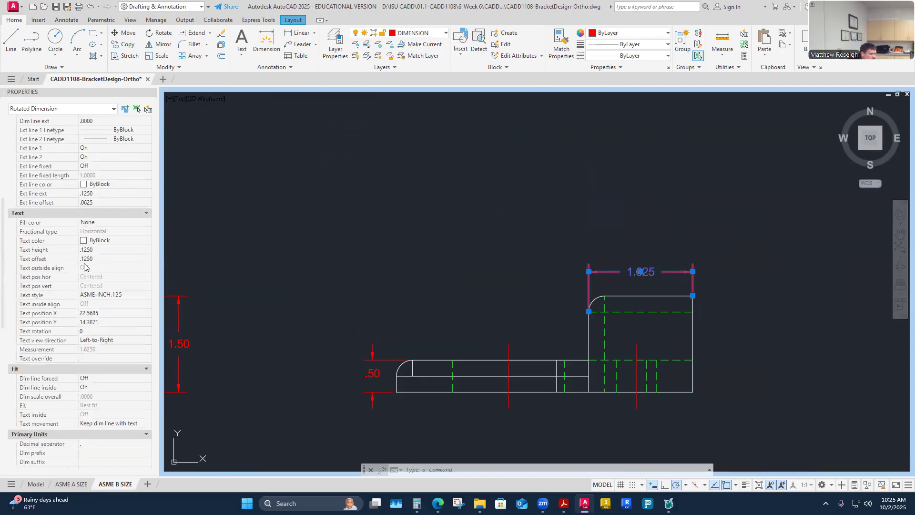
{"action": "scroll", "coordinate": [59, 263], "scroll_direction": "down", "scroll_amount": 5}
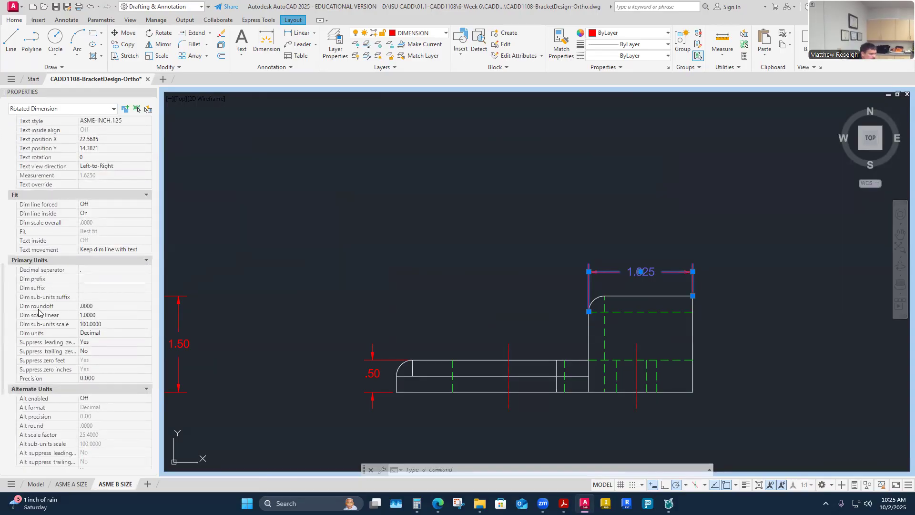
{"action": "scroll", "coordinate": [66, 298], "scroll_direction": "down", "scroll_amount": 3}
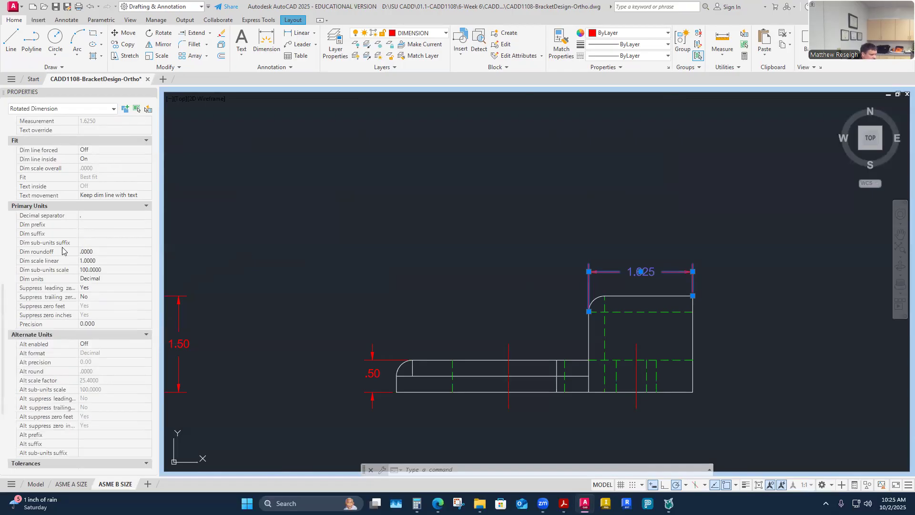
{"action": "scroll", "coordinate": [64, 279], "scroll_direction": "down", "scroll_amount": 8}
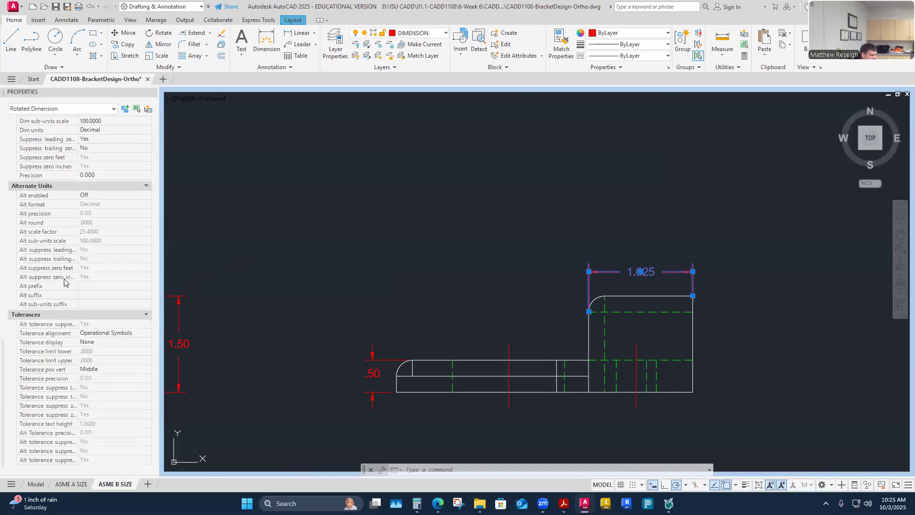
{"action": "scroll", "coordinate": [73, 338], "scroll_direction": "up", "scroll_amount": 9}
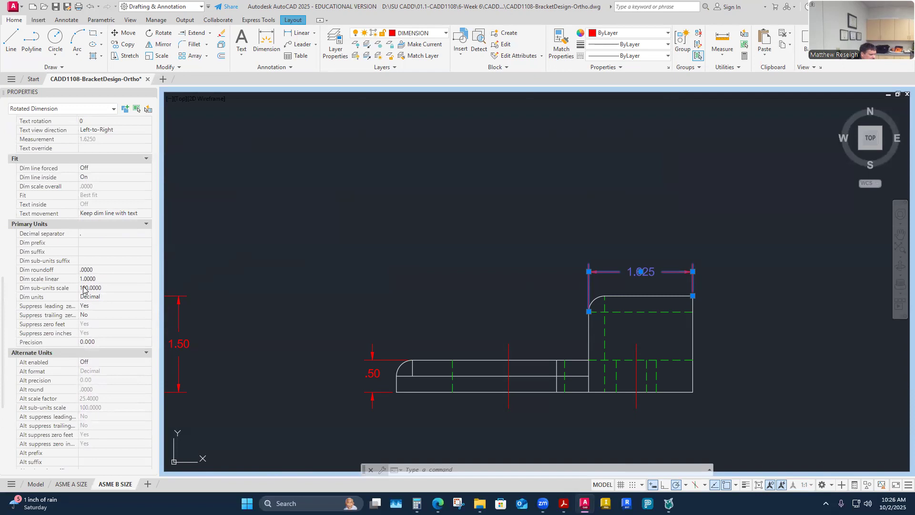
{"action": "scroll", "coordinate": [98, 324], "scroll_direction": "up", "scroll_amount": 3}
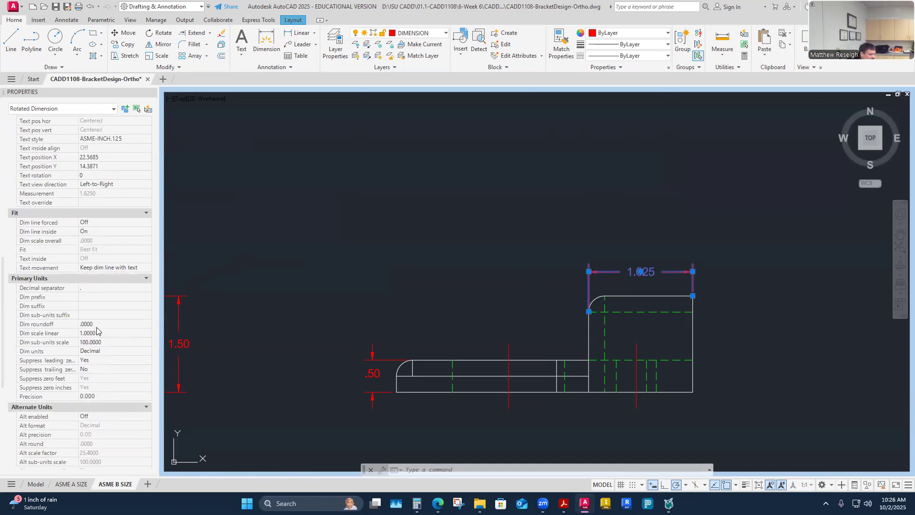
{"action": "scroll", "coordinate": [97, 328], "scroll_direction": "up", "scroll_amount": 6}
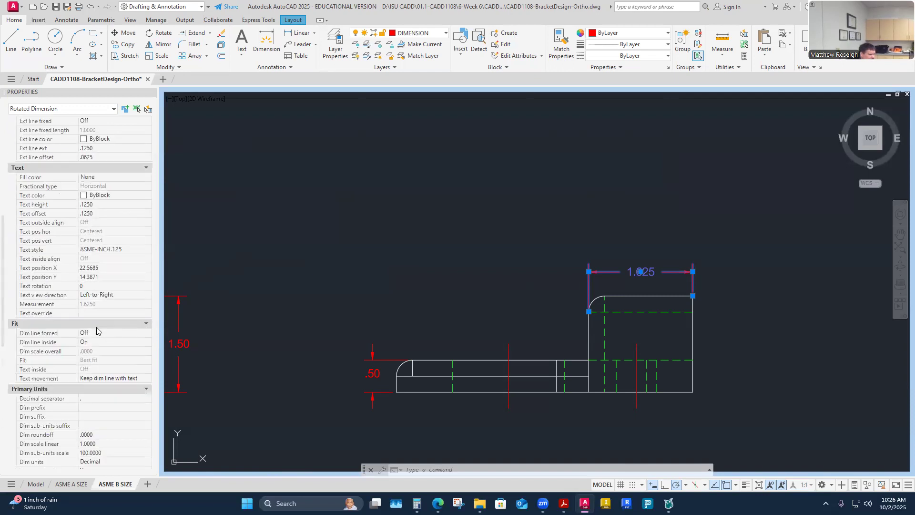
{"action": "scroll", "coordinate": [97, 327], "scroll_direction": "up", "scroll_amount": 13}
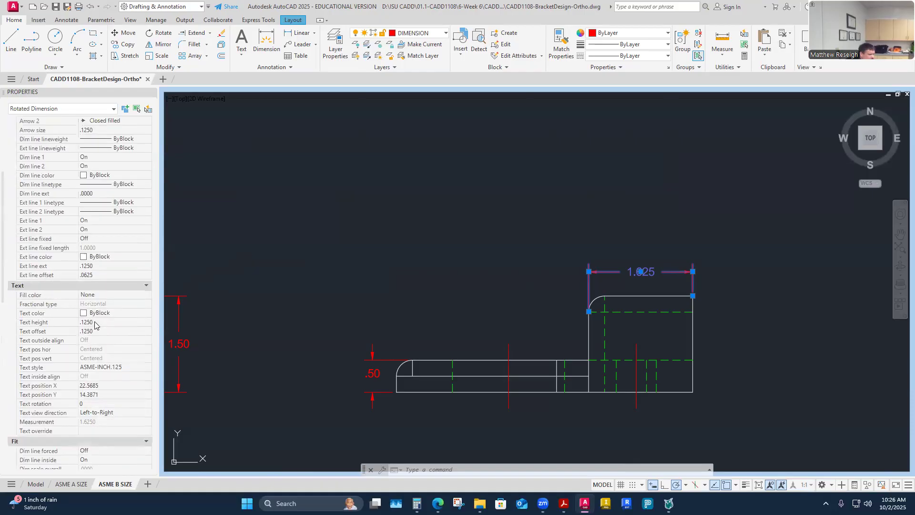
{"action": "scroll", "coordinate": [95, 326], "scroll_direction": "up", "scroll_amount": 2}
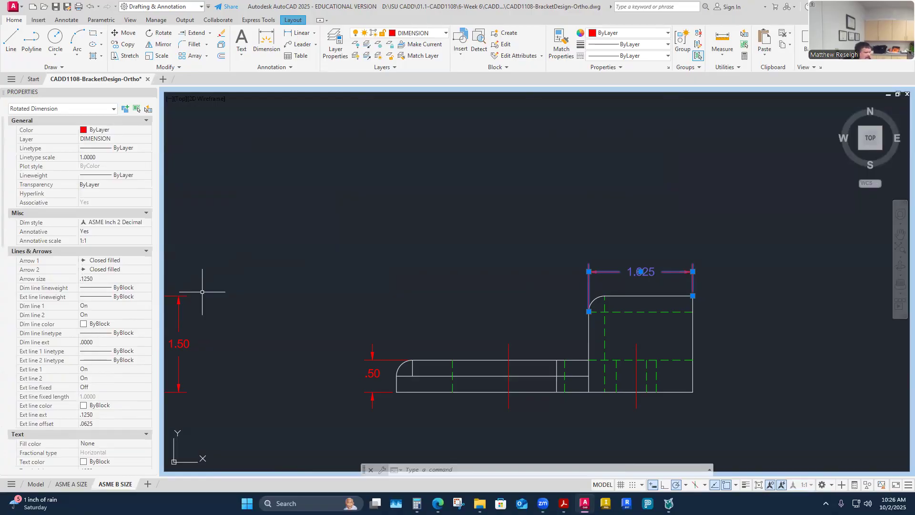
{"action": "key", "text": "Escape"}
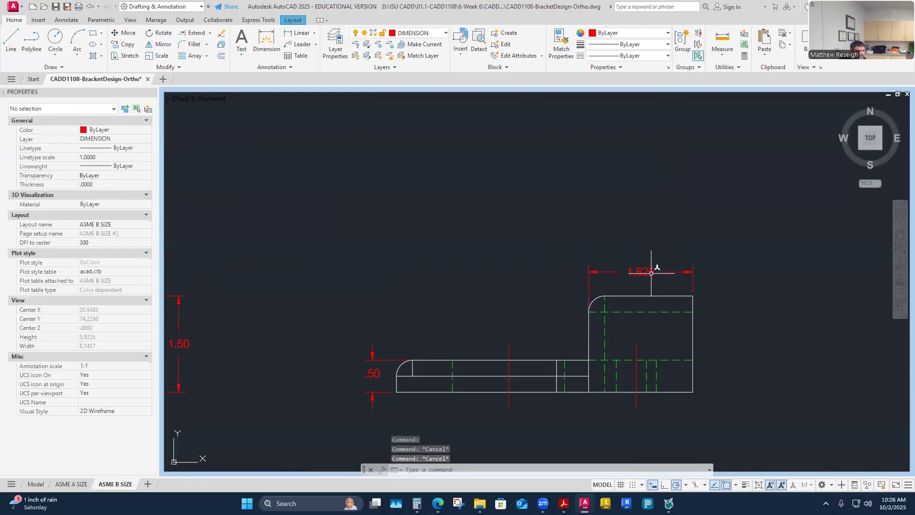
- Review the Dimension Style choices for the 1.625 dimension, then clear the selection
{"action": "left_click", "coordinate": [649, 271]}
{"action": "right_click", "coordinate": [646, 232]}
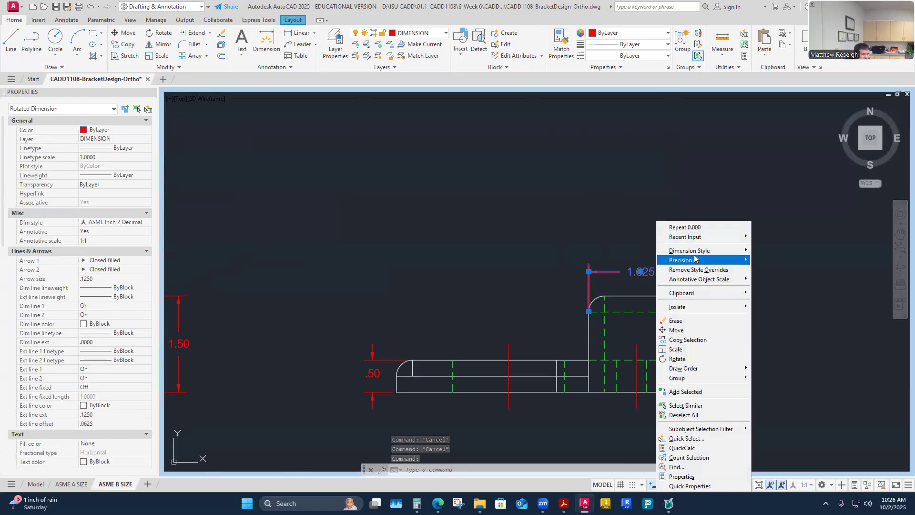
{"action": "mouse_move", "coordinate": [696, 255]}
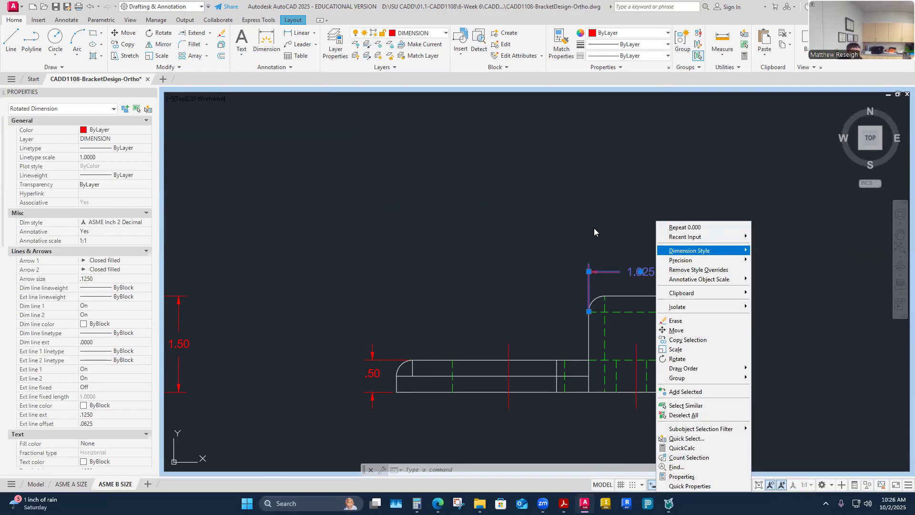
{"action": "left_click", "coordinate": [595, 228]}
{"action": "key", "text": "Escape"}
{"action": "key", "text": "Escape"}
- Stretch the 4.63 dimension in the top view to a cleaner spot beside the bracket
{"action": "scroll", "coordinate": [605, 228], "scroll_direction": "down", "scroll_amount": 4}
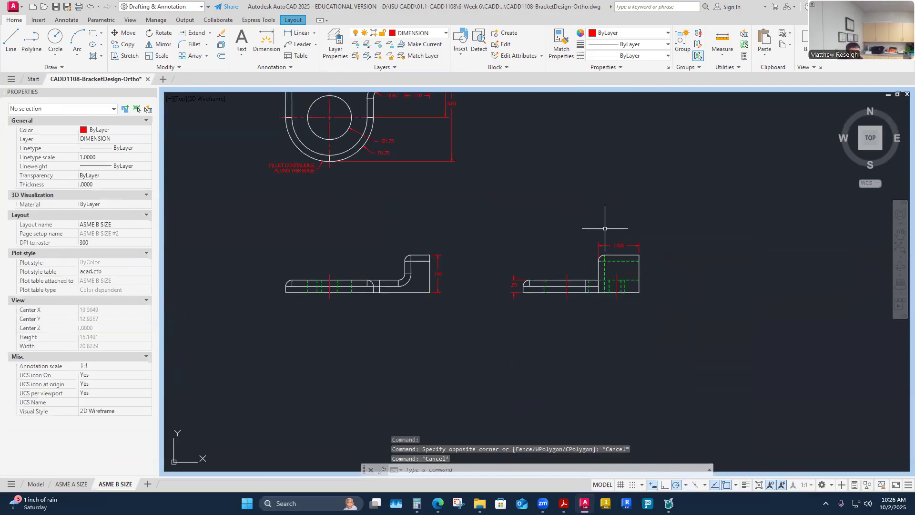
{"action": "scroll", "coordinate": [605, 228], "scroll_direction": "down", "scroll_amount": 2}
{"action": "scroll", "coordinate": [536, 174], "scroll_direction": "down", "scroll_amount": 2}
{"action": "scroll", "coordinate": [493, 141], "scroll_direction": "up", "scroll_amount": 2}
{"action": "scroll", "coordinate": [494, 141], "scroll_direction": "up", "scroll_amount": 6}
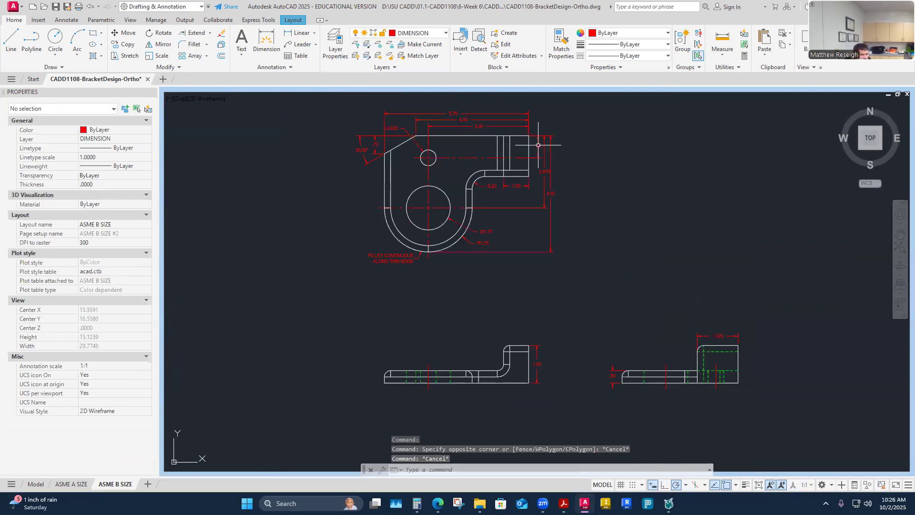
{"action": "scroll", "coordinate": [560, 212], "scroll_direction": "down", "scroll_amount": 4}
{"action": "scroll", "coordinate": [568, 258], "scroll_direction": "up", "scroll_amount": 6}
{"action": "left_click", "coordinate": [544, 331]}
{"action": "left_click", "coordinate": [545, 330]}
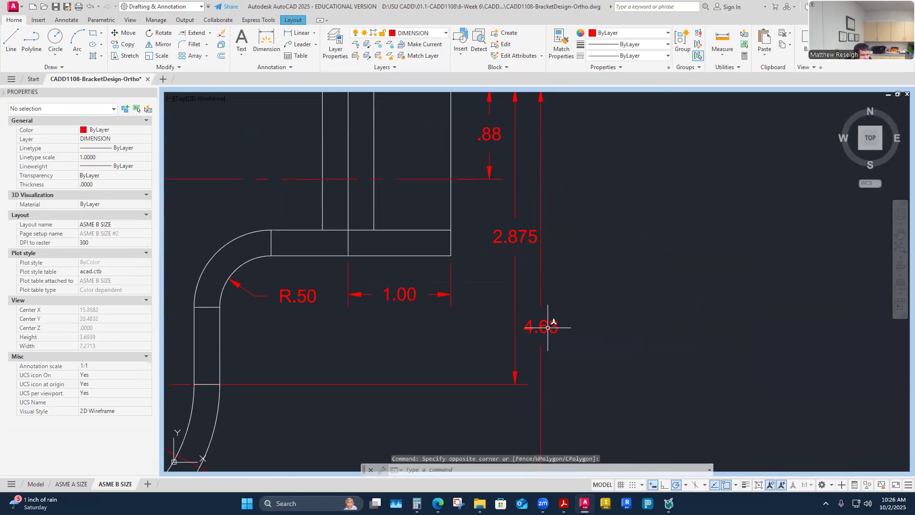
{"action": "left_click", "coordinate": [545, 328]}
{"action": "left_click", "coordinate": [545, 328]}
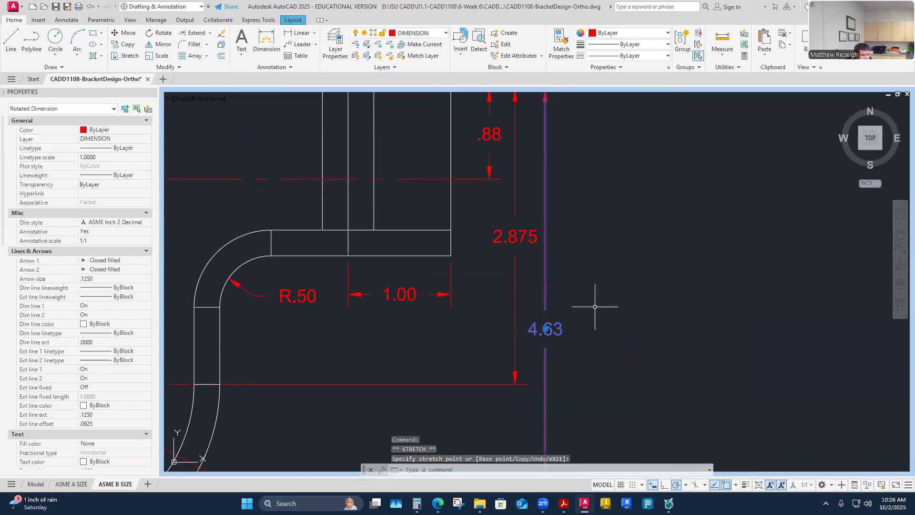
{"action": "key", "text": "Escape"}
{"action": "key", "text": "Escape"}
{"action": "key", "text": "Escape"}
{"action": "scroll", "coordinate": [587, 300], "scroll_direction": "down", "scroll_amount": 4}
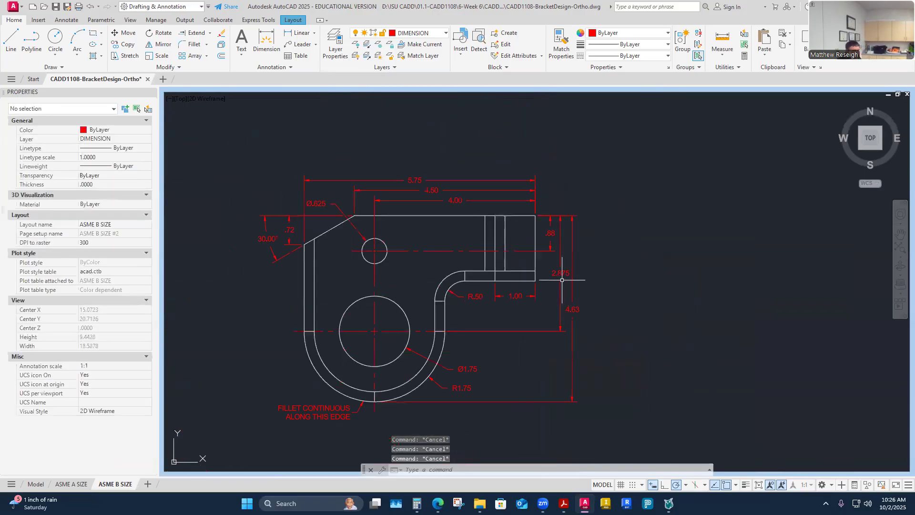
{"action": "scroll", "coordinate": [314, 212], "scroll_direction": "up", "scroll_amount": 2}
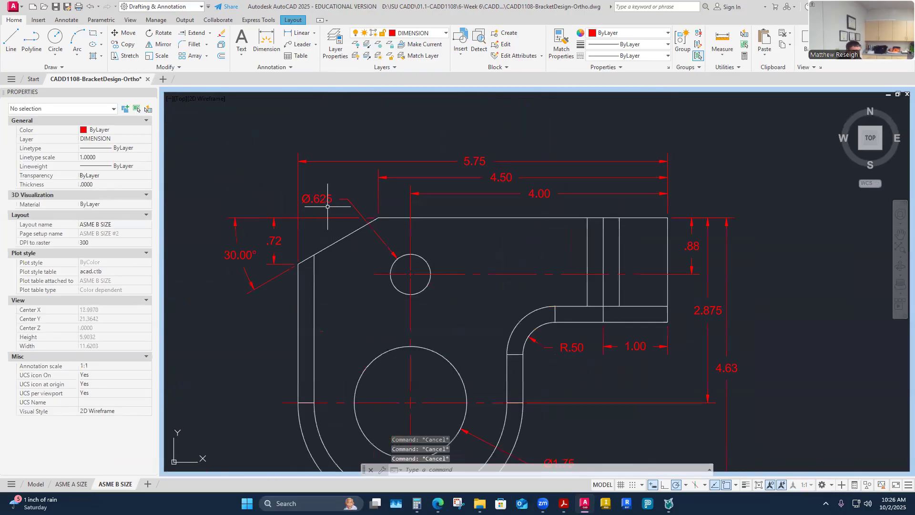
{"action": "scroll", "coordinate": [417, 214], "scroll_direction": "down", "scroll_amount": 2}
{"action": "scroll", "coordinate": [720, 410], "scroll_direction": "up", "scroll_amount": 2}
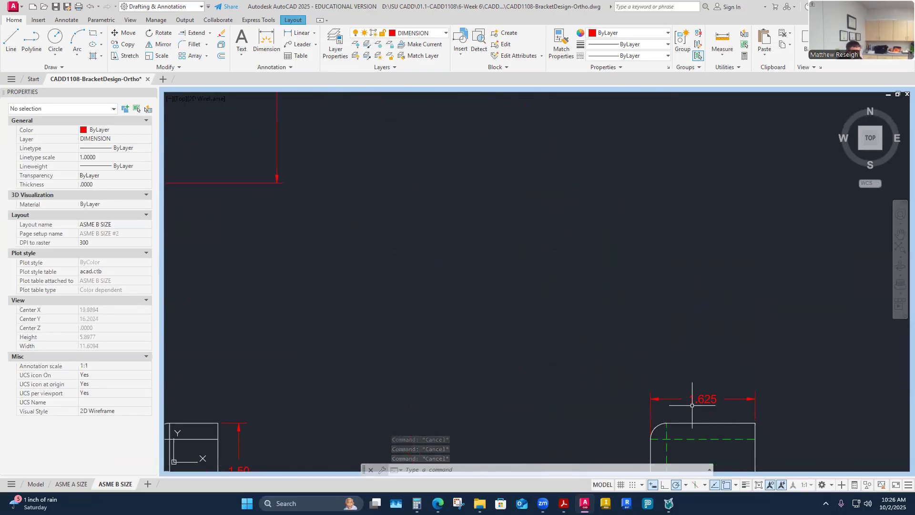
{"action": "scroll", "coordinate": [680, 386], "scroll_direction": "down", "scroll_amount": 4}
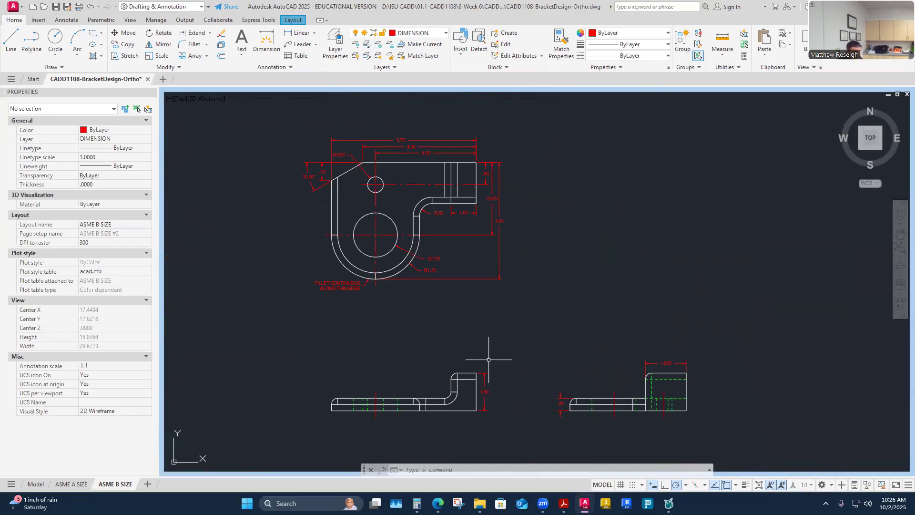
- Minimize the viewport back to paper space and zoom out to the full ASME B SIZE sheet
{"action": "left_click", "coordinate": [759, 485]}
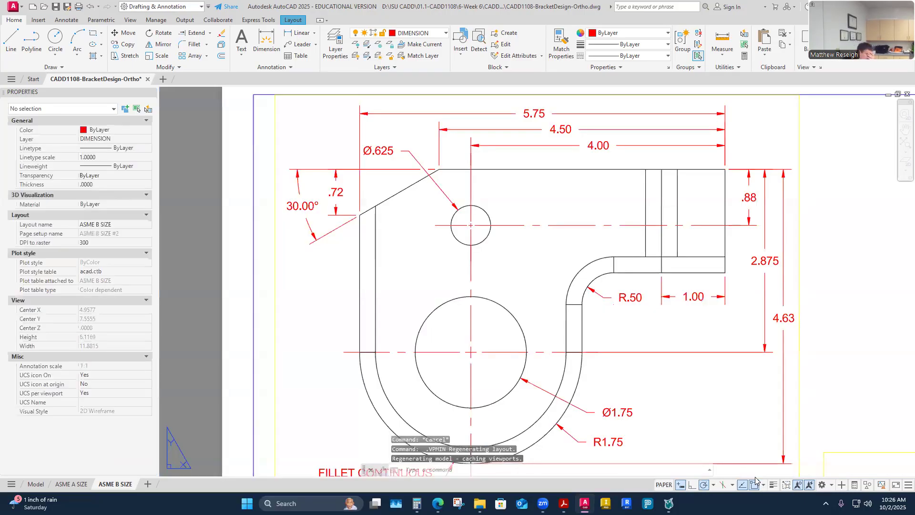
{"action": "scroll", "coordinate": [651, 332], "scroll_direction": "down", "scroll_amount": 5}
{"action": "scroll", "coordinate": [651, 331], "scroll_direction": "up", "scroll_amount": 3}
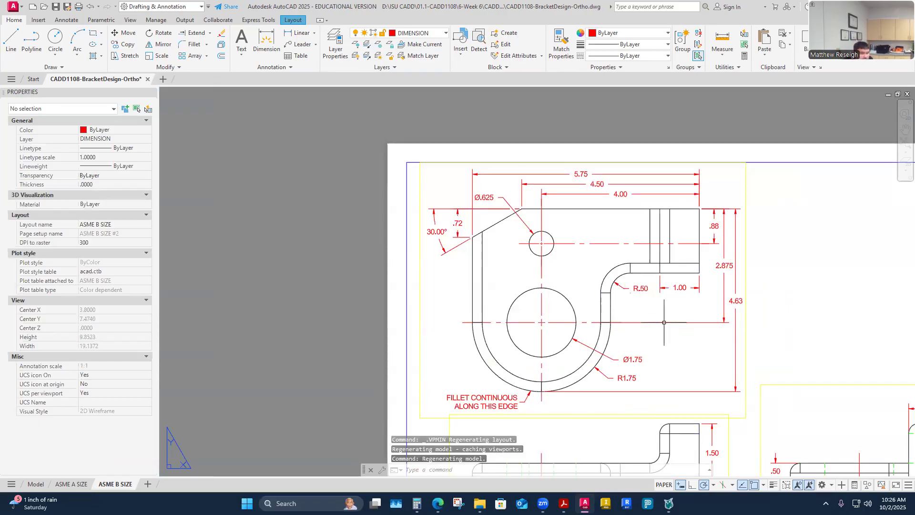
{"action": "scroll", "coordinate": [667, 311], "scroll_direction": "down", "scroll_amount": 2}
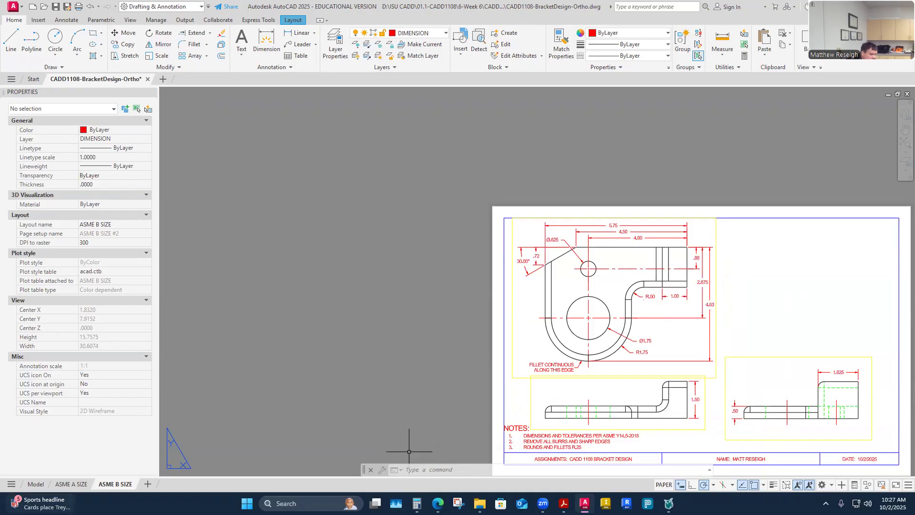
{"action": "mouse_move", "coordinate": [41, 503]}
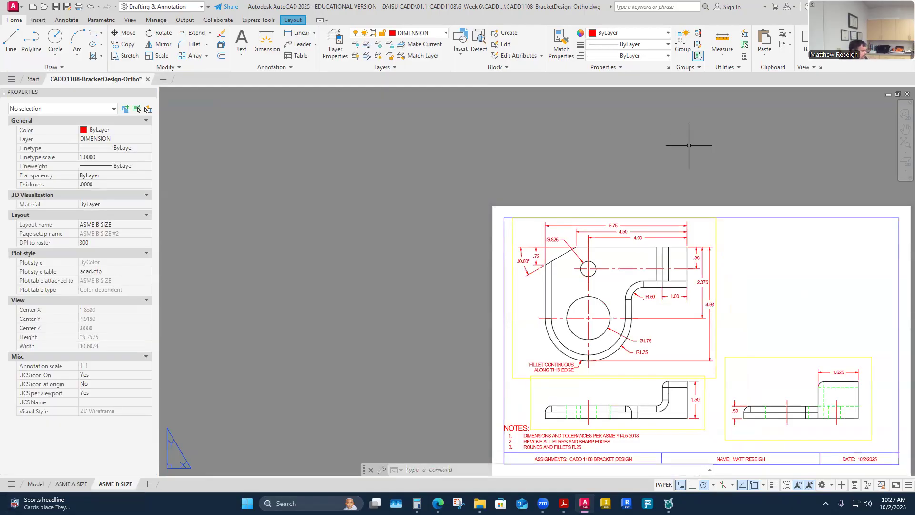
{"action": "scroll", "coordinate": [673, 162], "scroll_direction": "down", "scroll_amount": 3}
{"action": "scroll", "coordinate": [775, 249], "scroll_direction": "up", "scroll_amount": 3}
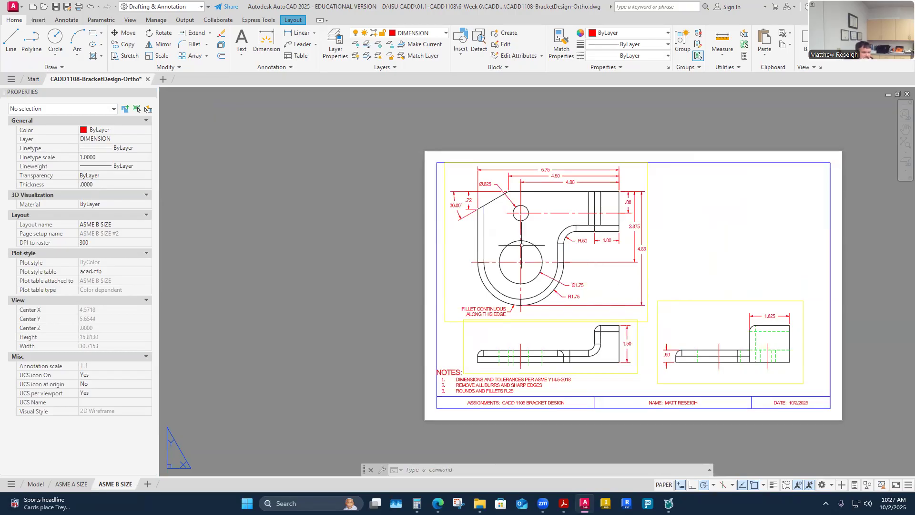
{"action": "scroll", "coordinate": [525, 245], "scroll_direction": "up", "scroll_amount": 2}
- Set the large circle's center mark linetype scale to .5 in Properties
{"action": "left_click", "coordinate": [520, 226]}
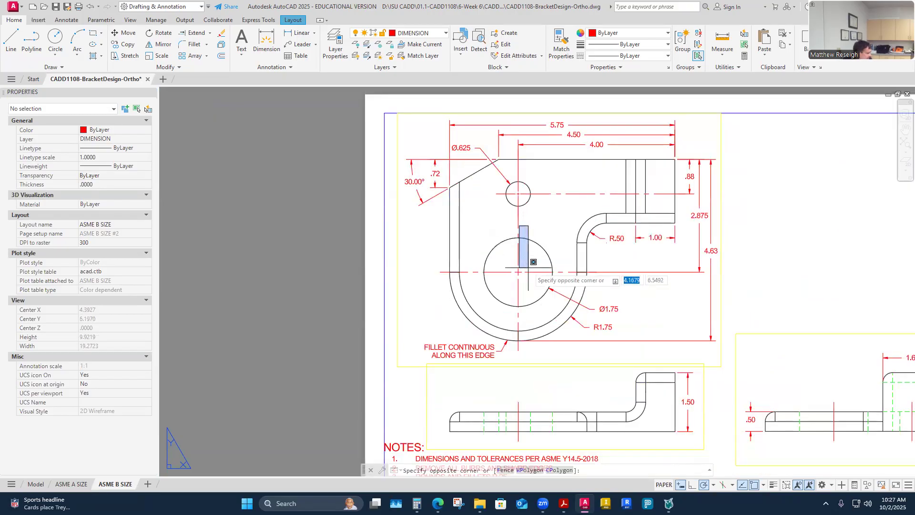
{"action": "key", "text": "Escape"}
{"action": "left_click", "coordinate": [523, 255]}
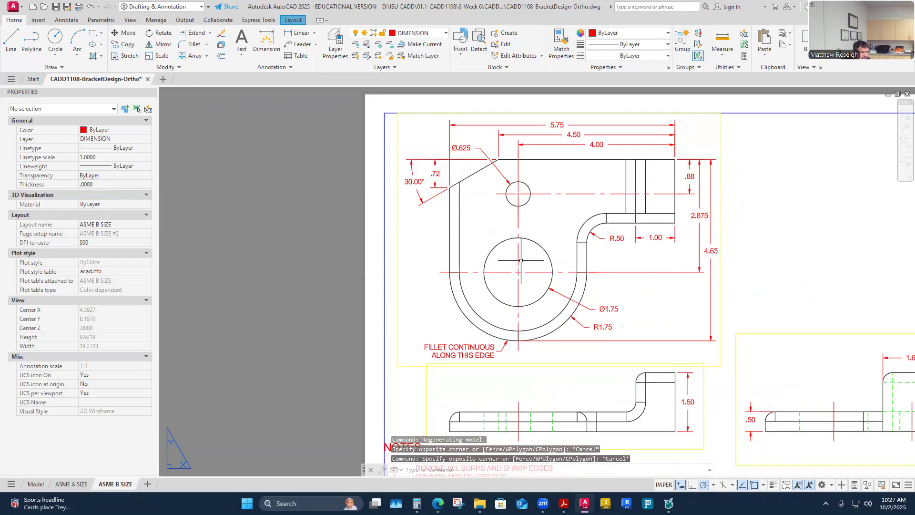
{"action": "key", "text": "Escape"}
{"action": "double_click", "coordinate": [524, 269]}
{"action": "left_click", "coordinate": [524, 269]}
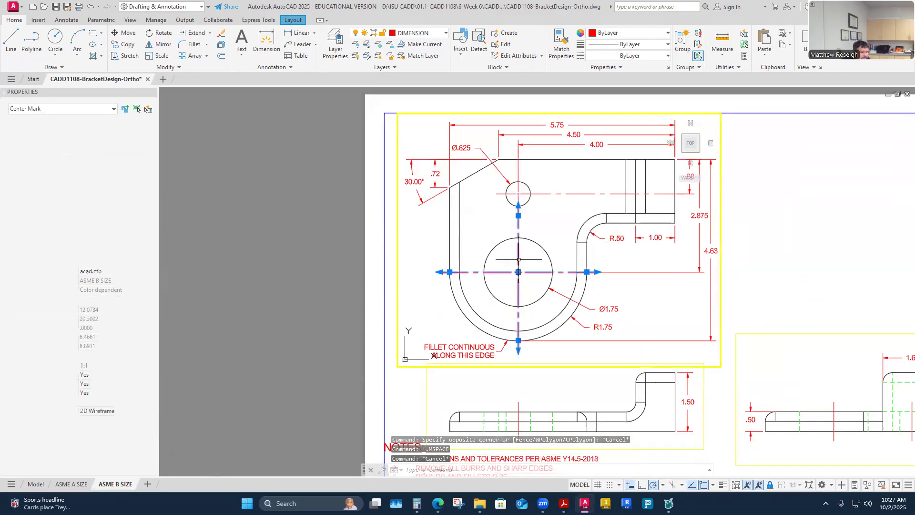
{"action": "left_click", "coordinate": [109, 159]}
{"action": "type", "text": ".5"}
{"action": "key", "text": "Return"}
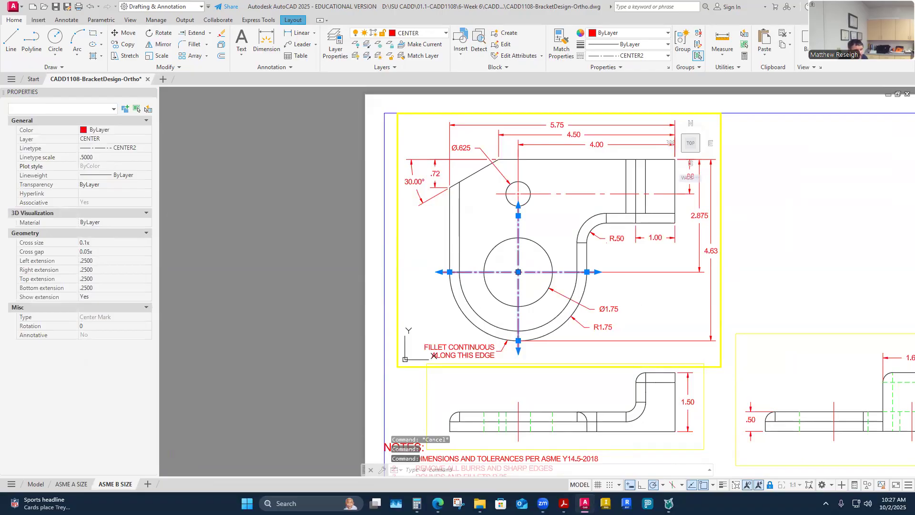
{"action": "key", "text": "Escape"}
- Match the small circle's center mark to the large circle's center mark properties
{"action": "left_click", "coordinate": [561, 44]}
{"action": "left_click", "coordinate": [509, 273]}
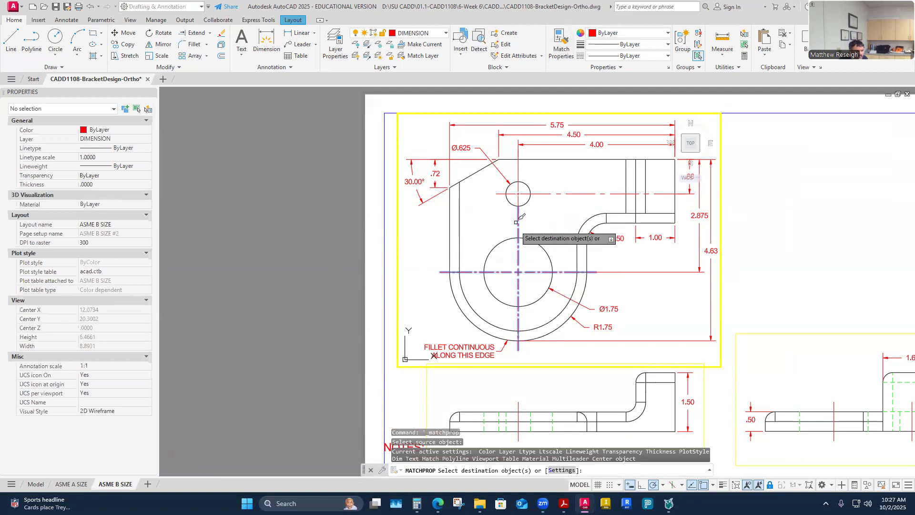
{"action": "left_click", "coordinate": [513, 195]}
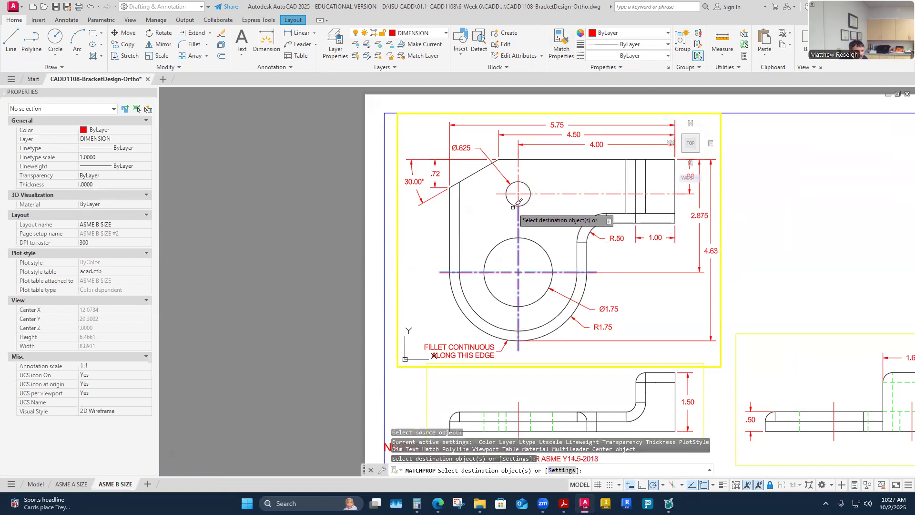
{"action": "key", "text": "Return"}
{"action": "scroll", "coordinate": [510, 199], "scroll_direction": "up", "scroll_amount": 2}
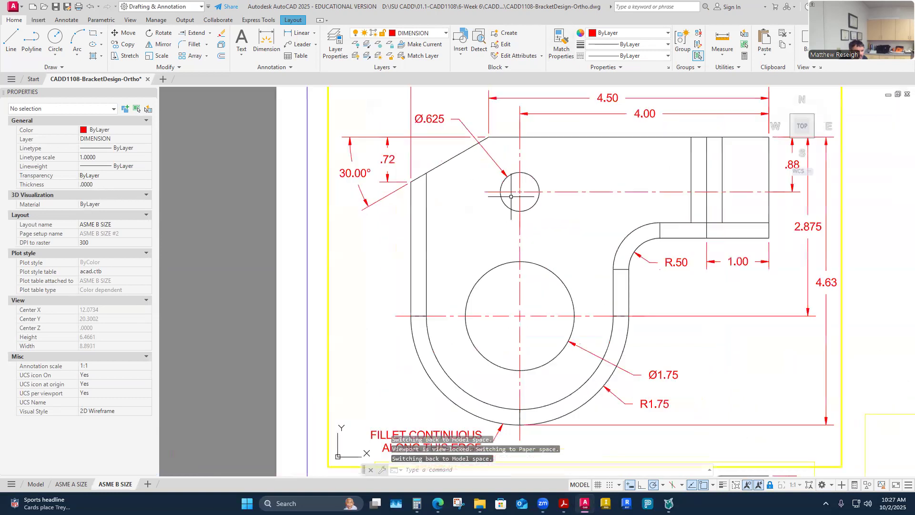
{"action": "scroll", "coordinate": [525, 181], "scroll_direction": "up", "scroll_amount": 2}
{"action": "scroll", "coordinate": [527, 162], "scroll_direction": "down", "scroll_amount": 2}
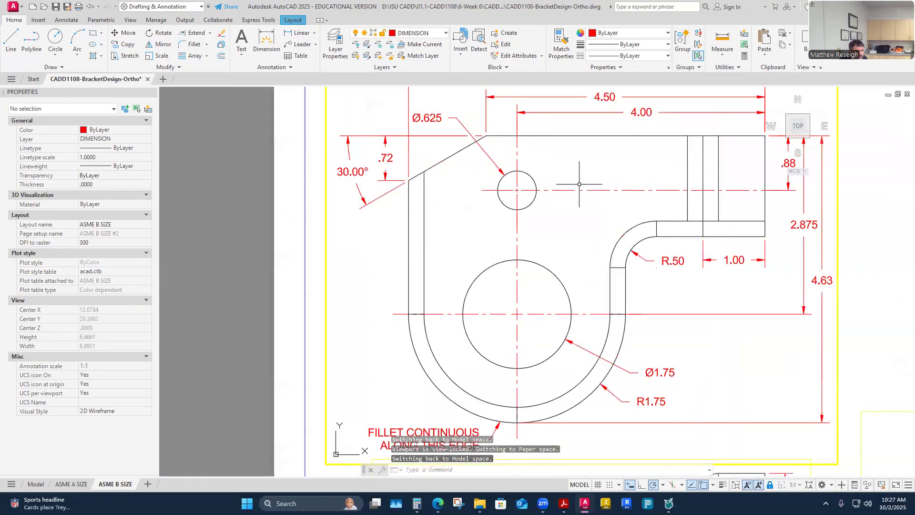
{"action": "scroll", "coordinate": [548, 200], "scroll_direction": "down", "scroll_amount": 3}
{"action": "scroll", "coordinate": [558, 368], "scroll_direction": "down", "scroll_amount": 1}
{"action": "scroll", "coordinate": [558, 368], "scroll_direction": "up", "scroll_amount": 4}
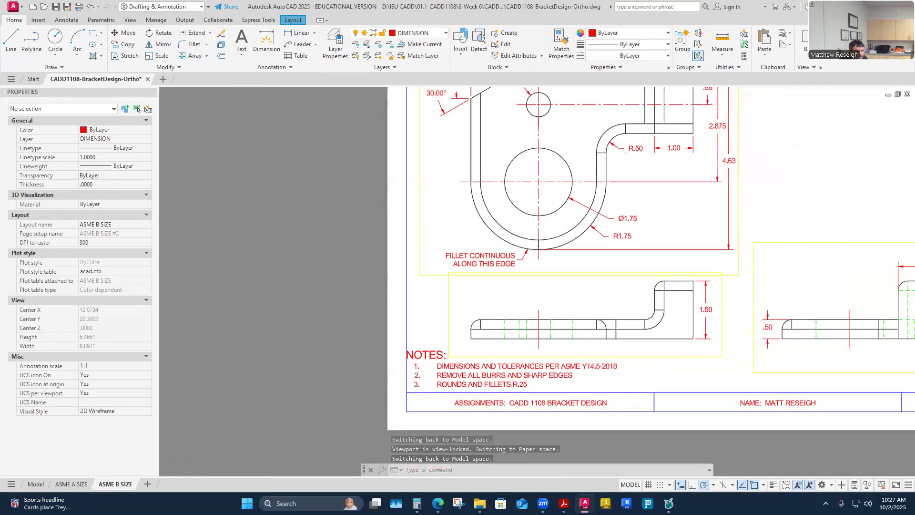
- Set the front view's vertical centerline linetype scale to .25
{"action": "left_click", "coordinate": [530, 300]}
{"action": "left_click", "coordinate": [530, 300]}
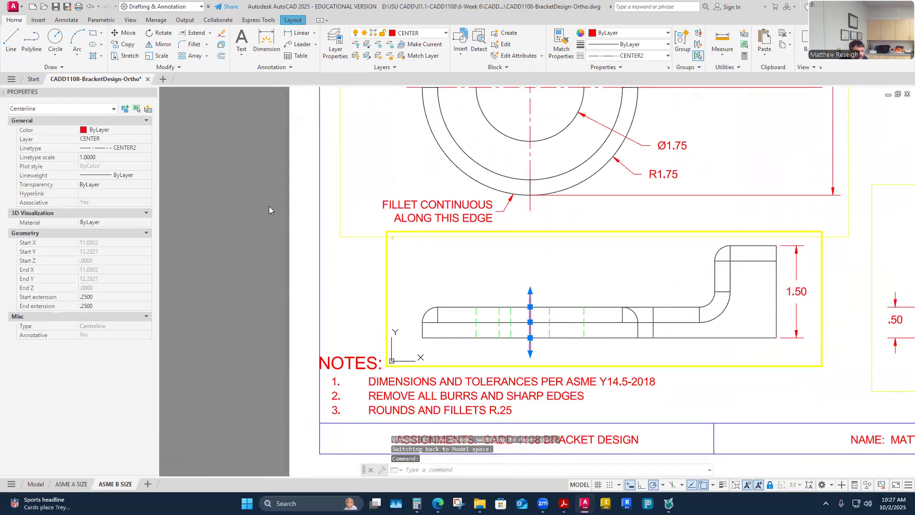
{"action": "left_click", "coordinate": [100, 158]}
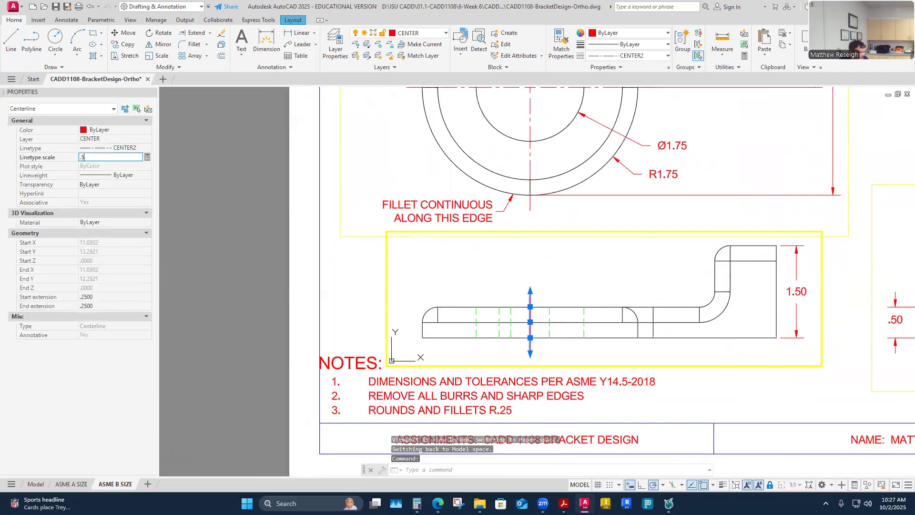
{"action": "key", "text": "Return"}
{"action": "left_click", "coordinate": [581, 276]}
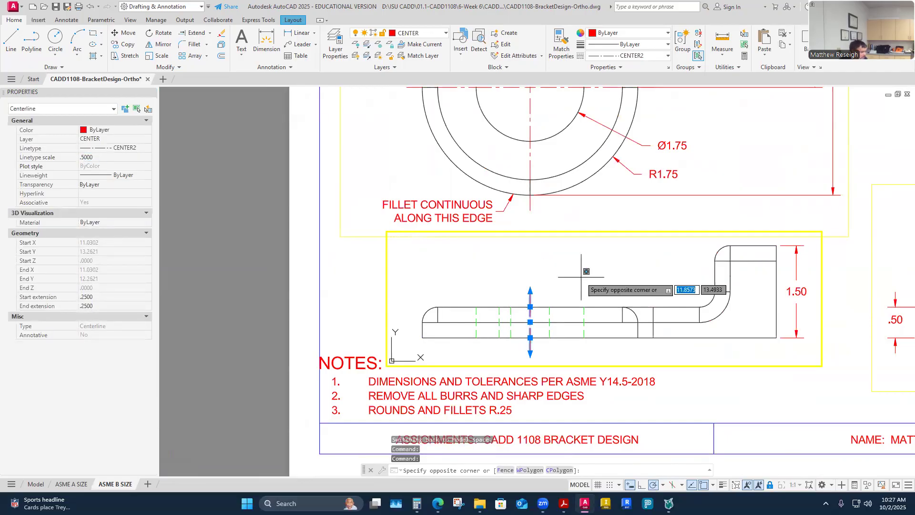
{"action": "key", "text": "Escape"}
{"action": "scroll", "coordinate": [552, 300], "scroll_direction": "down", "scroll_amount": 2}
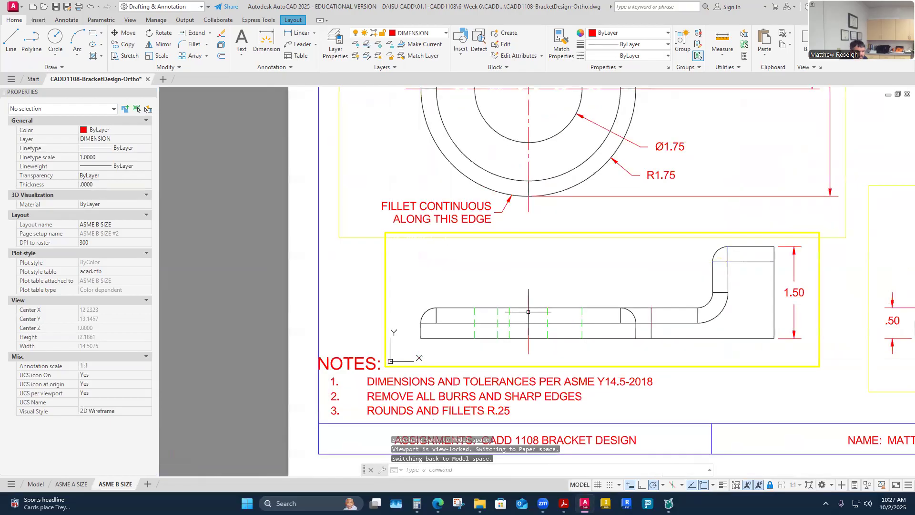
{"action": "left_click", "coordinate": [529, 312]}
{"action": "type", "text": ".25"}
{"action": "key", "text": "Return"}
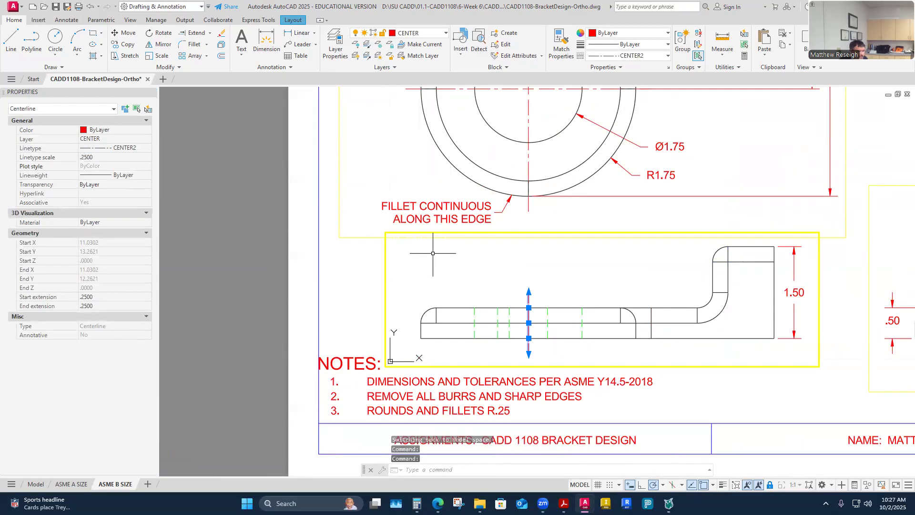
{"action": "scroll", "coordinate": [432, 253], "scroll_direction": "down", "scroll_amount": 3}
{"action": "scroll", "coordinate": [433, 253], "scroll_direction": "up", "scroll_amount": 3}
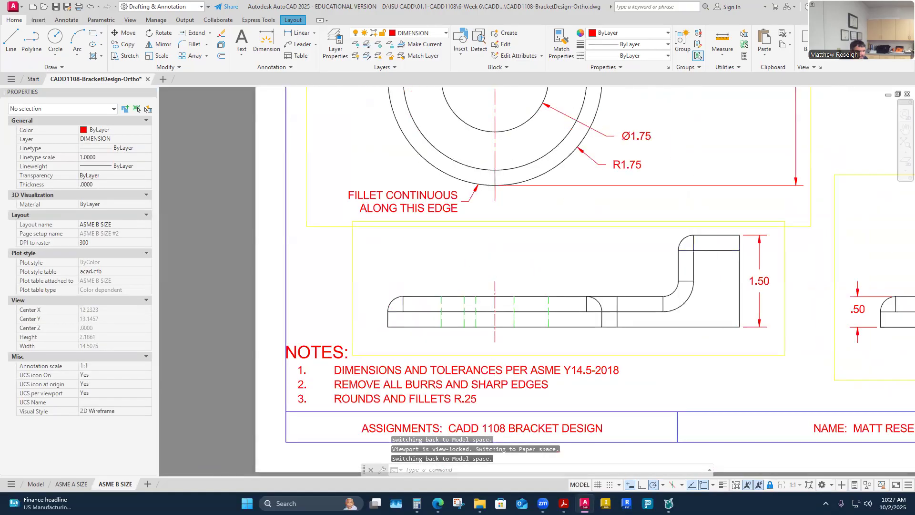
{"action": "scroll", "coordinate": [468, 290], "scroll_direction": "down", "scroll_amount": 2}
- Start Match Properties with the front view centerline as the source object
{"action": "left_click", "coordinate": [572, 56]}
{"action": "scroll", "coordinate": [501, 276], "scroll_direction": "up", "scroll_amount": 2}
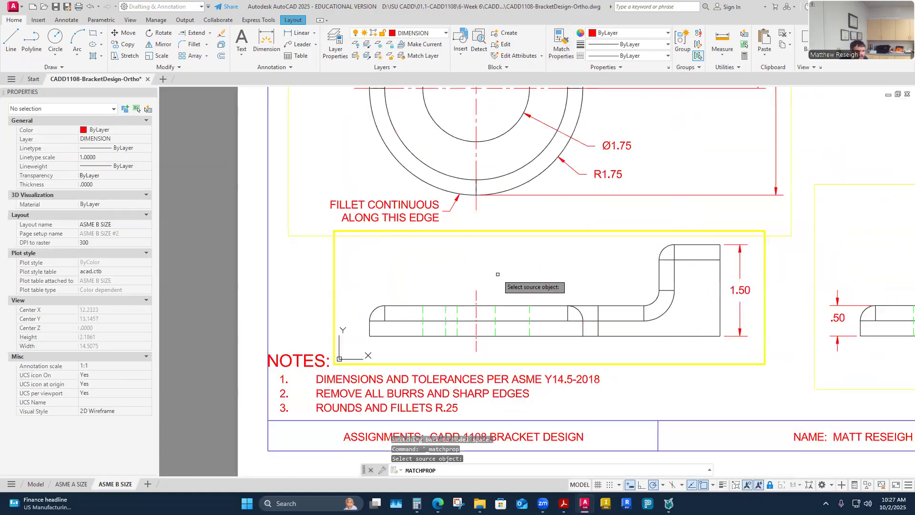
{"action": "left_click", "coordinate": [477, 298]}
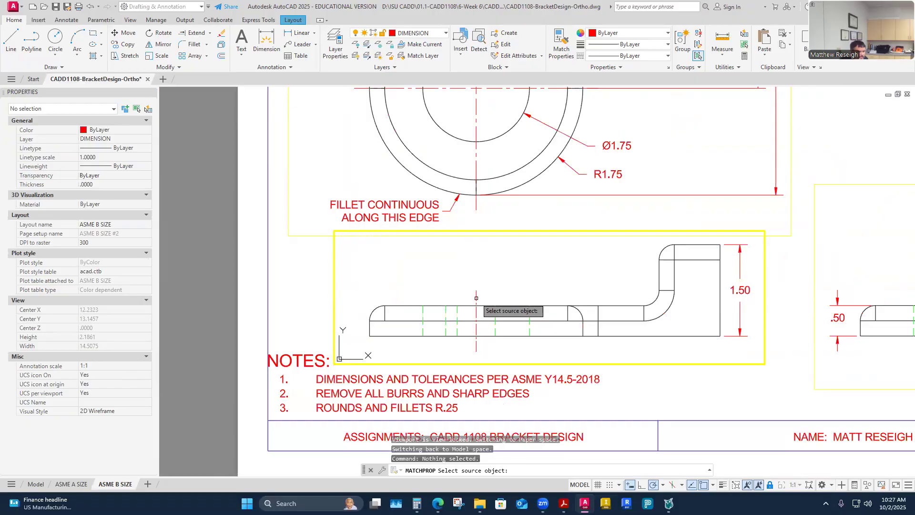
{"action": "left_click", "coordinate": [476, 298]}
{"action": "scroll", "coordinate": [476, 298], "scroll_direction": "down", "scroll_amount": 3}
{"action": "scroll", "coordinate": [641, 324], "scroll_direction": "up", "scroll_amount": 3}
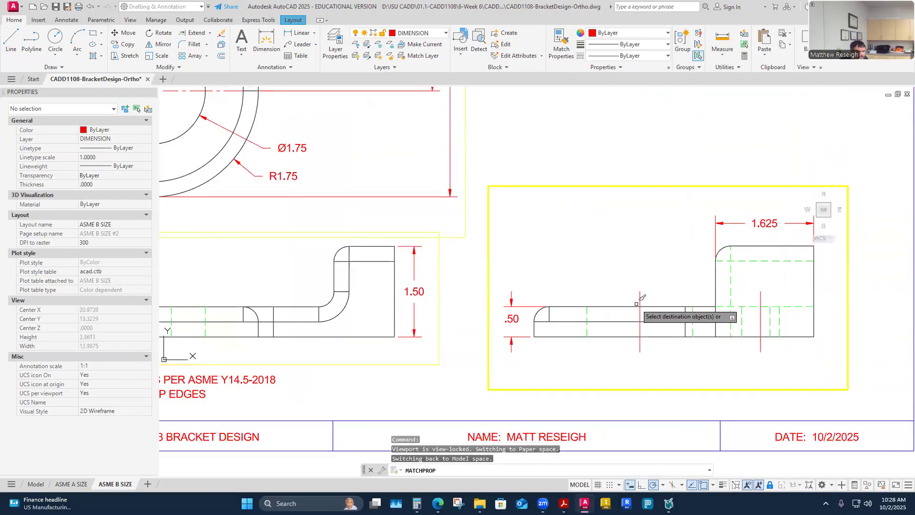